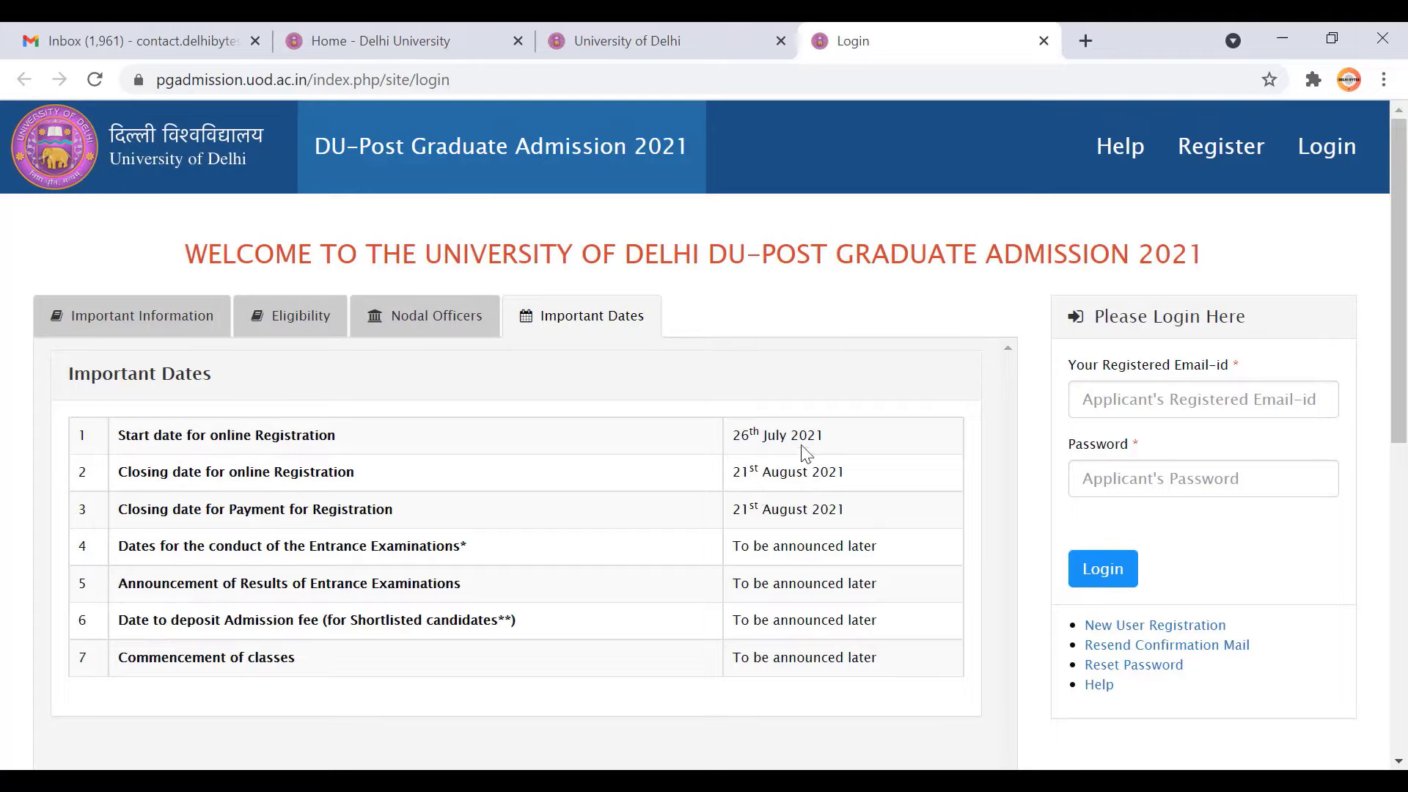
- Display B.Ed. eligibility: 50% in bachelor's/master's, or 55% in engineering/technology
left_click(299, 324)
left_click(286, 387)
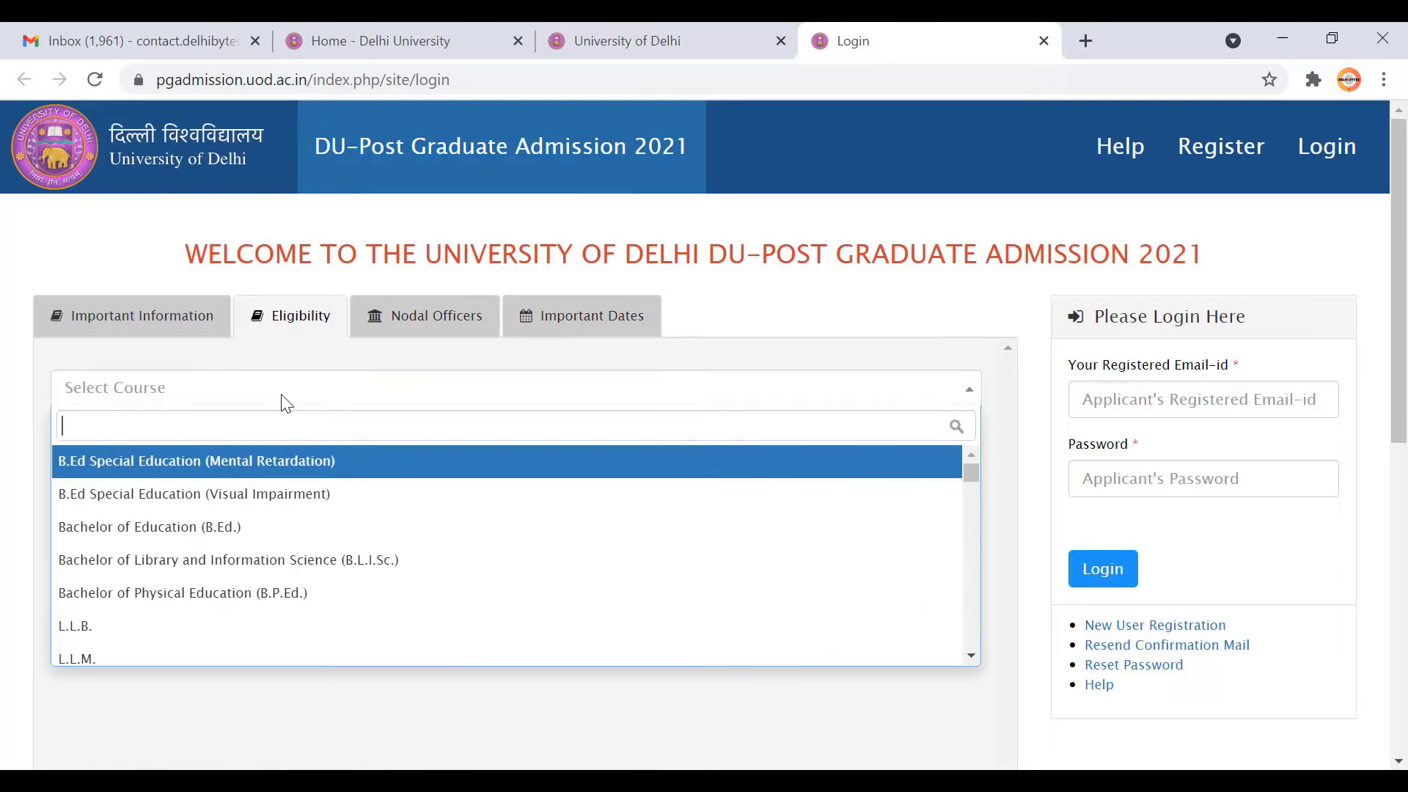
left_click(238, 528)
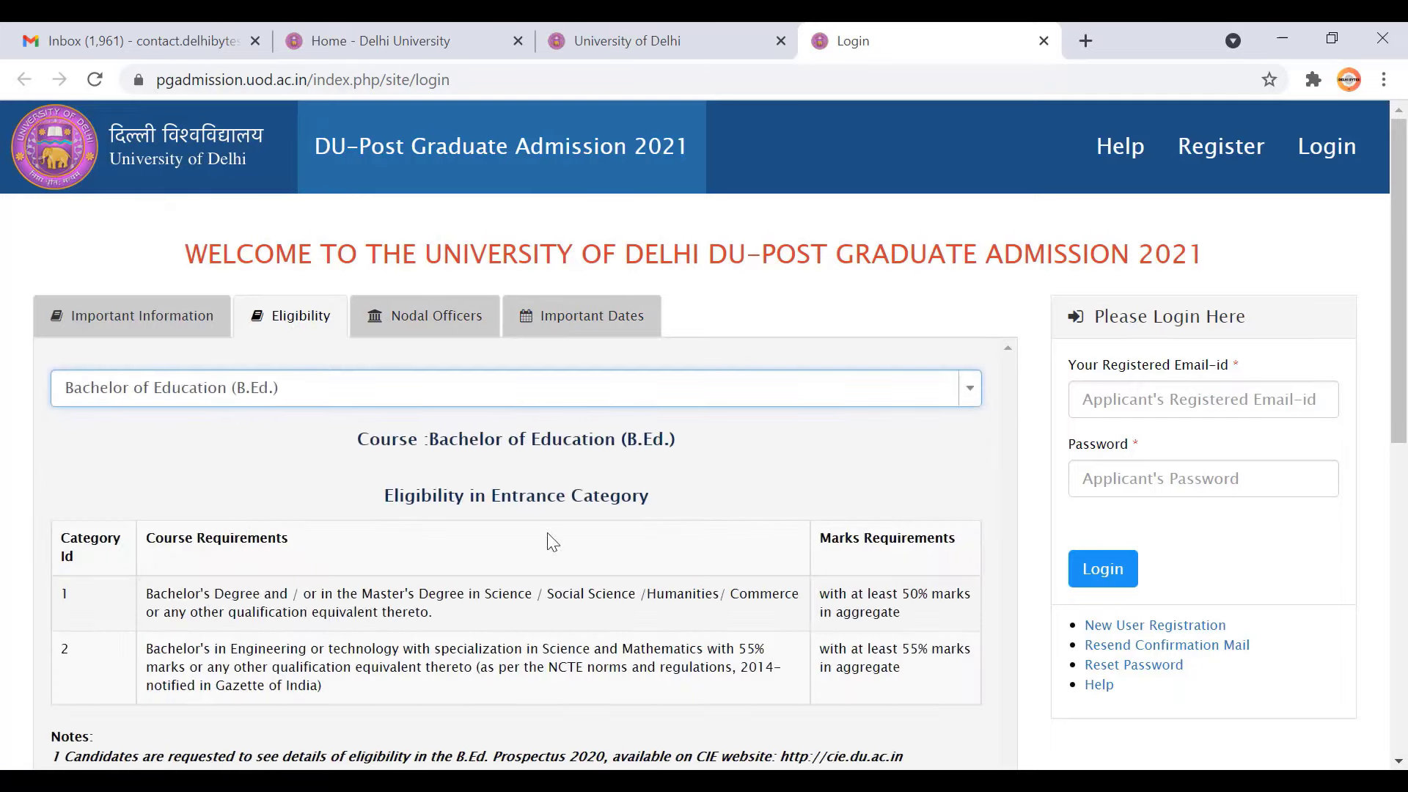
left_click_drag(1398, 279, 1399, 363)
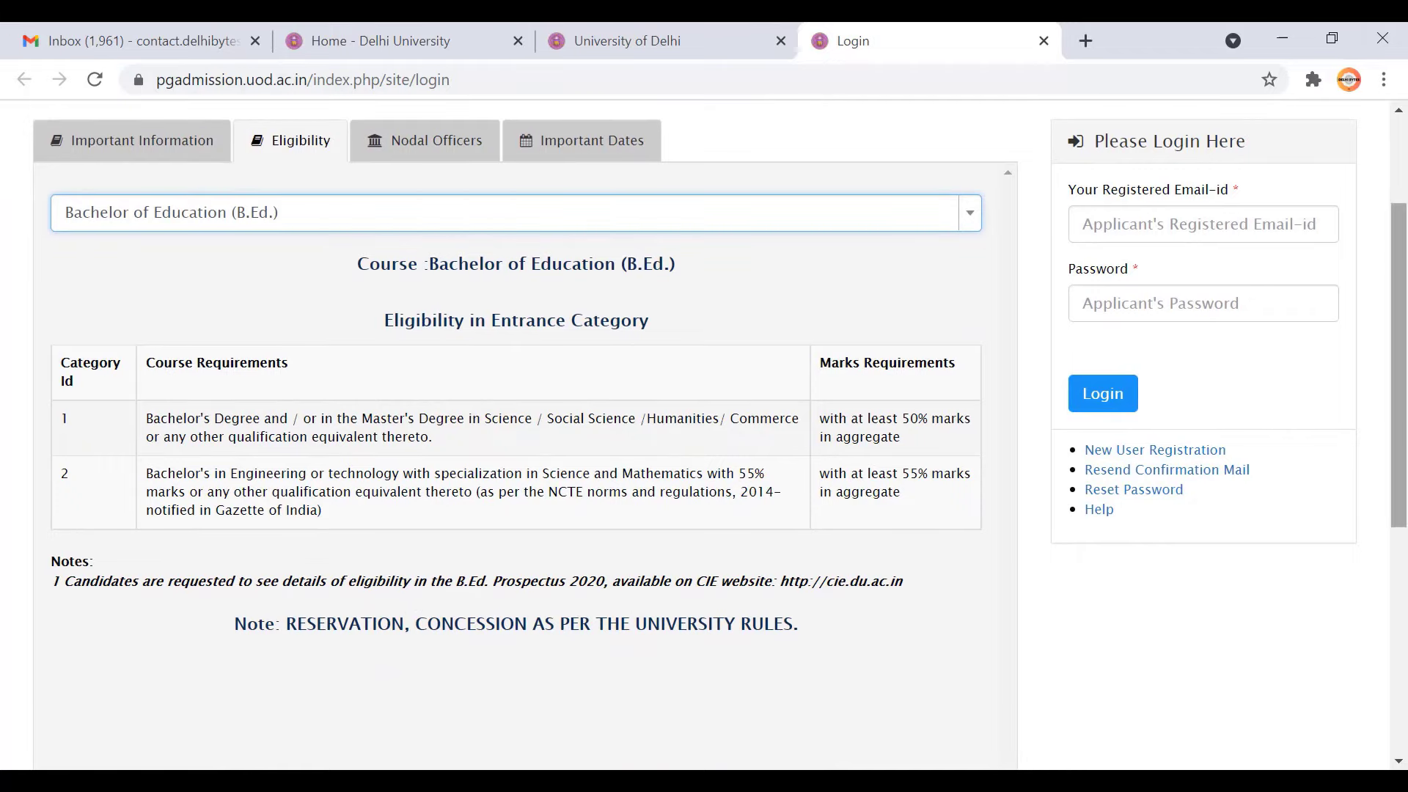
scroll(1405, 328, "up", 3)
scroll(1405, 339, "down", 2)
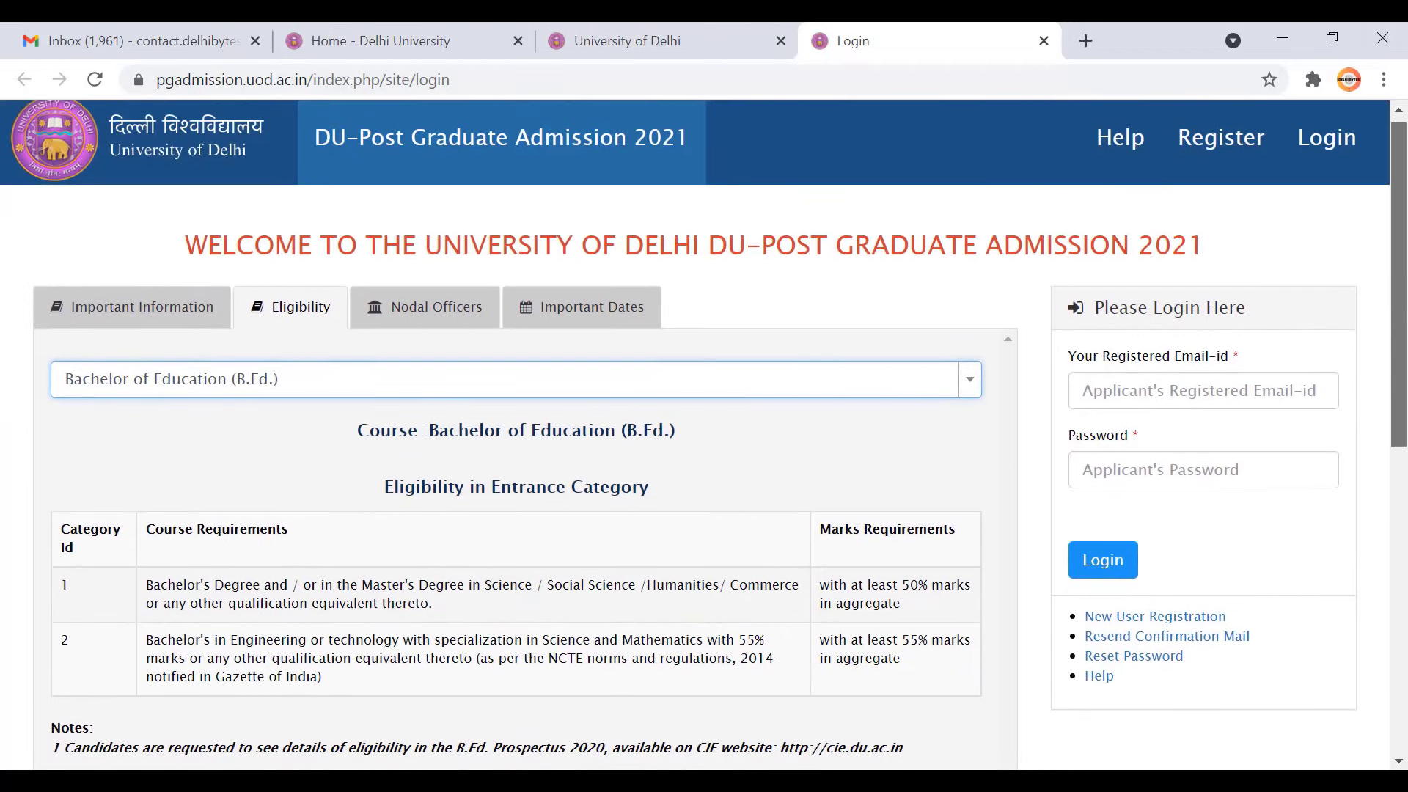
scroll(1405, 339, "up", 2)
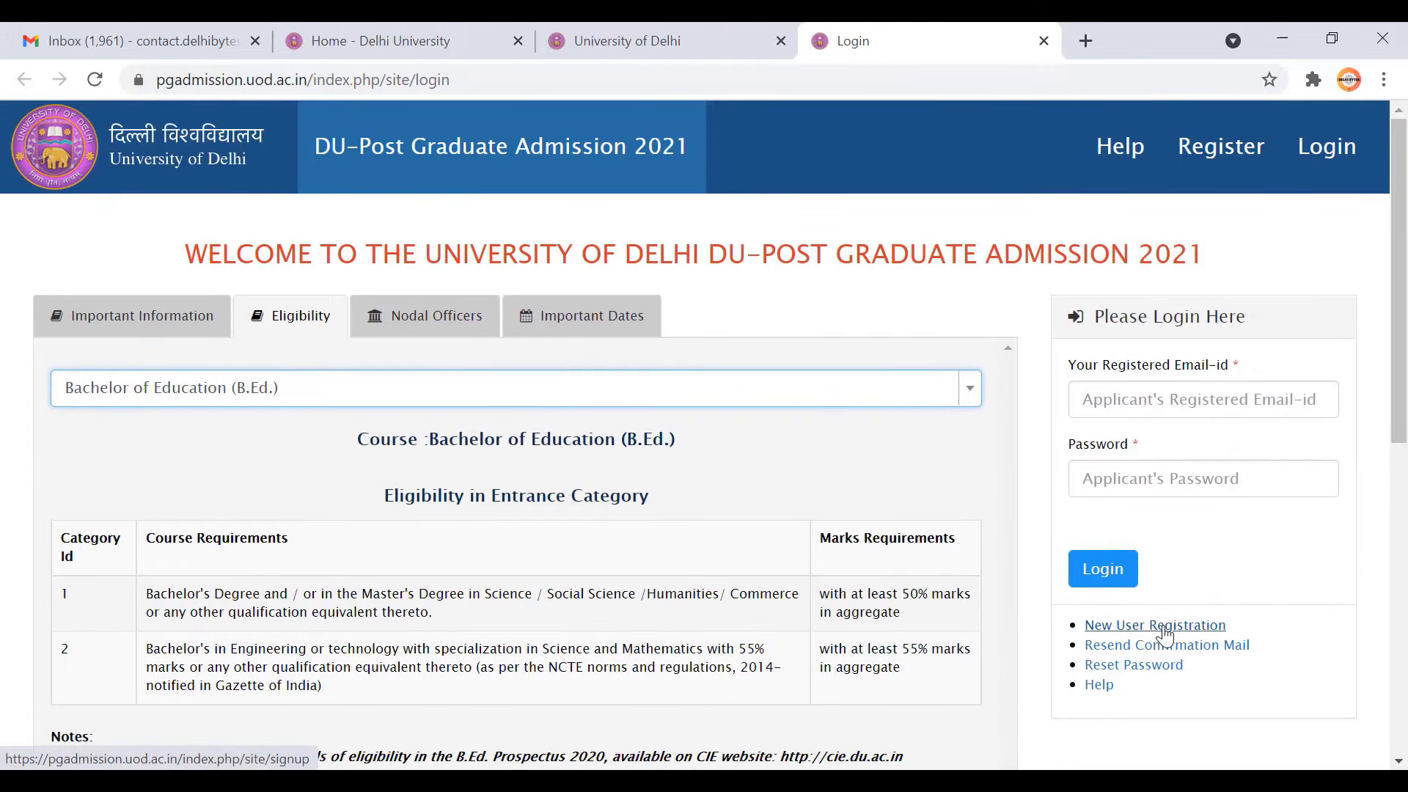
- Open the New User Registration signup form and review its login and applicant fields
left_click(1165, 627)
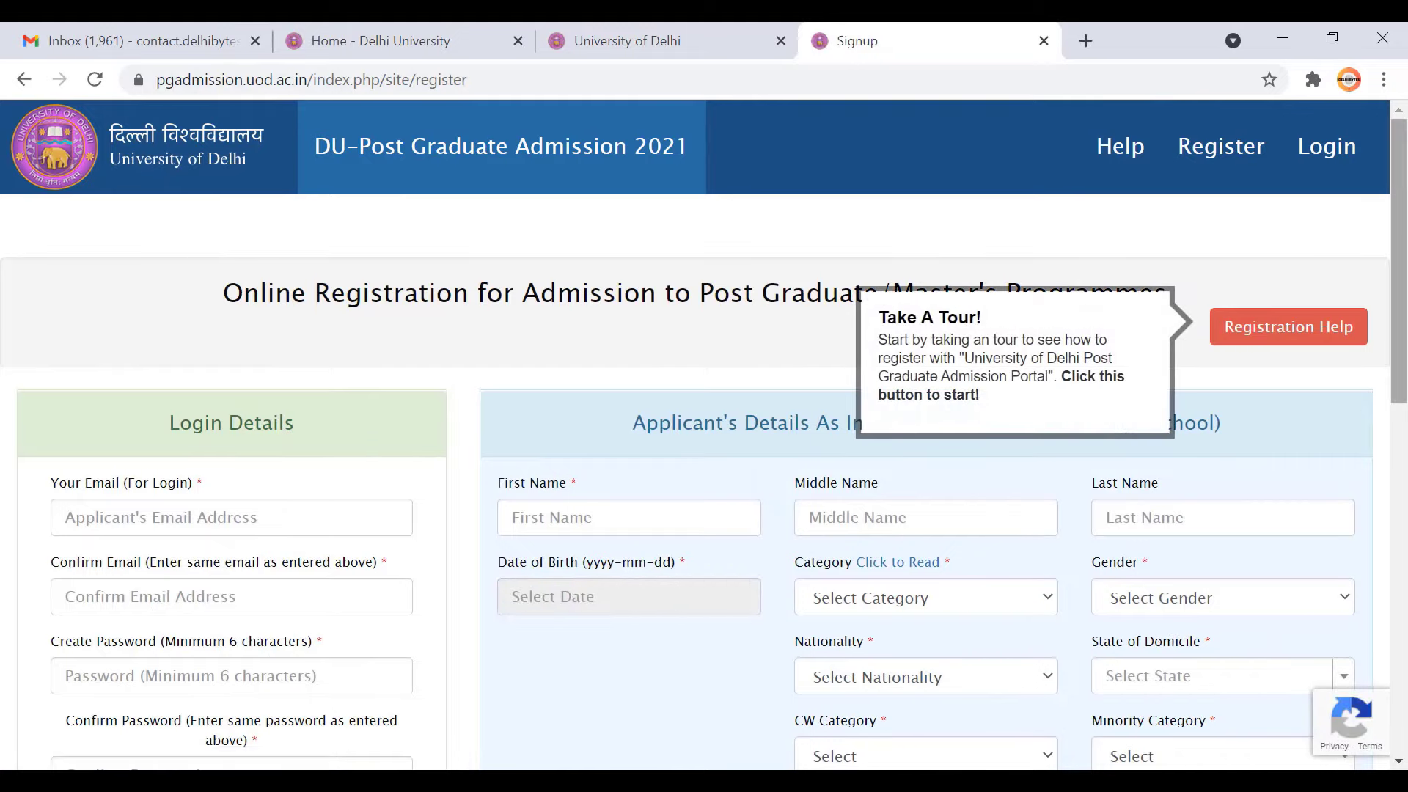
scroll(1403, 414, "down", 3)
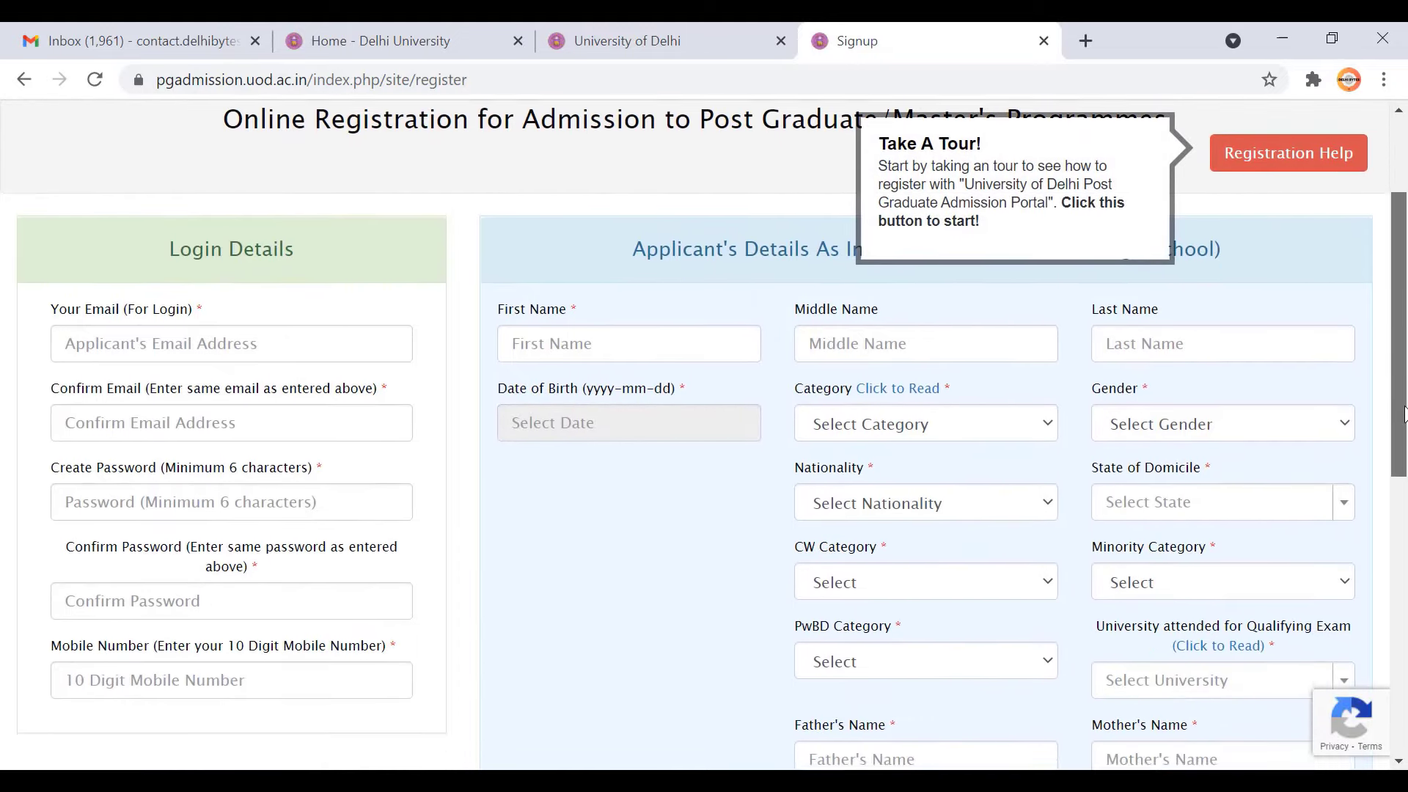
left_click_drag(1404, 414, 1404, 424)
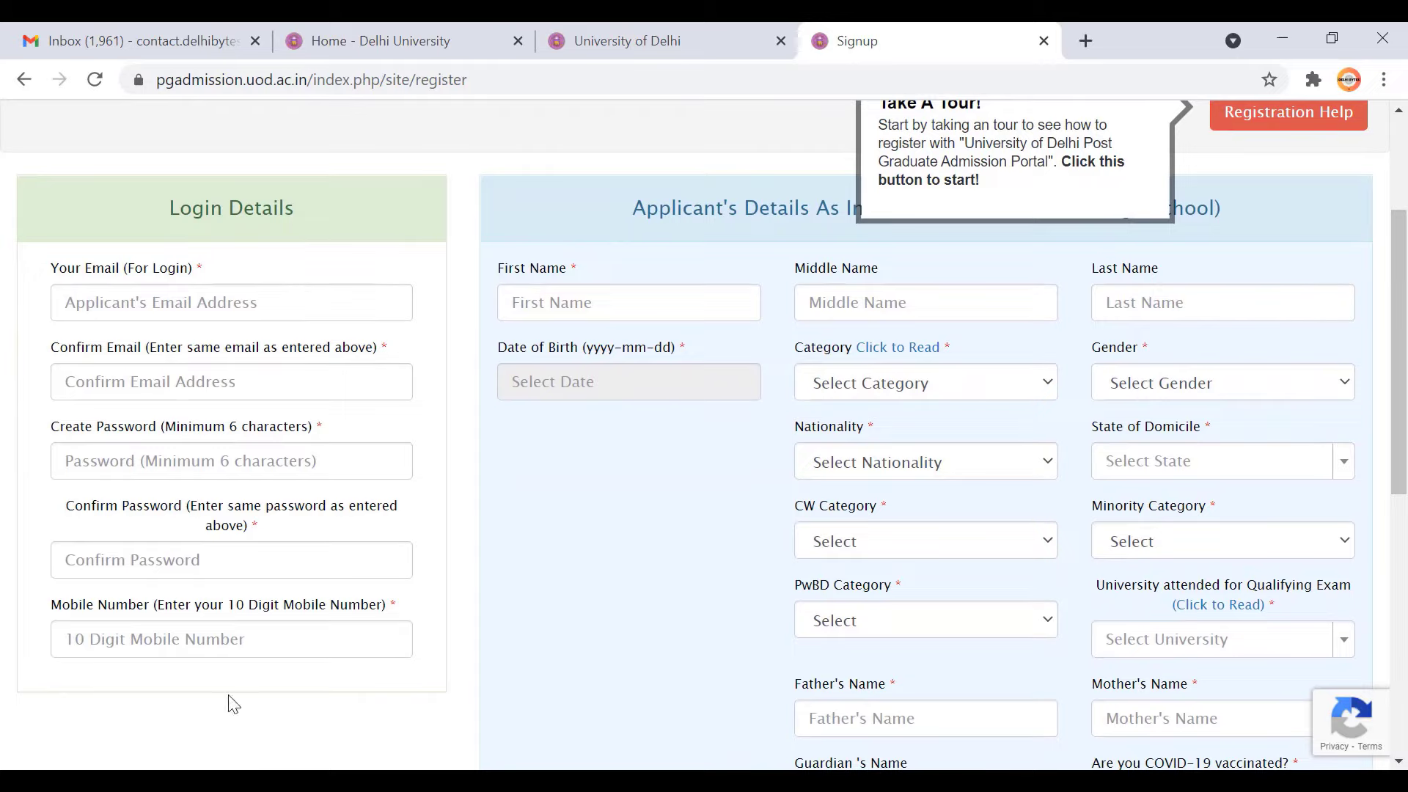
scroll(1404, 414, "down", 3)
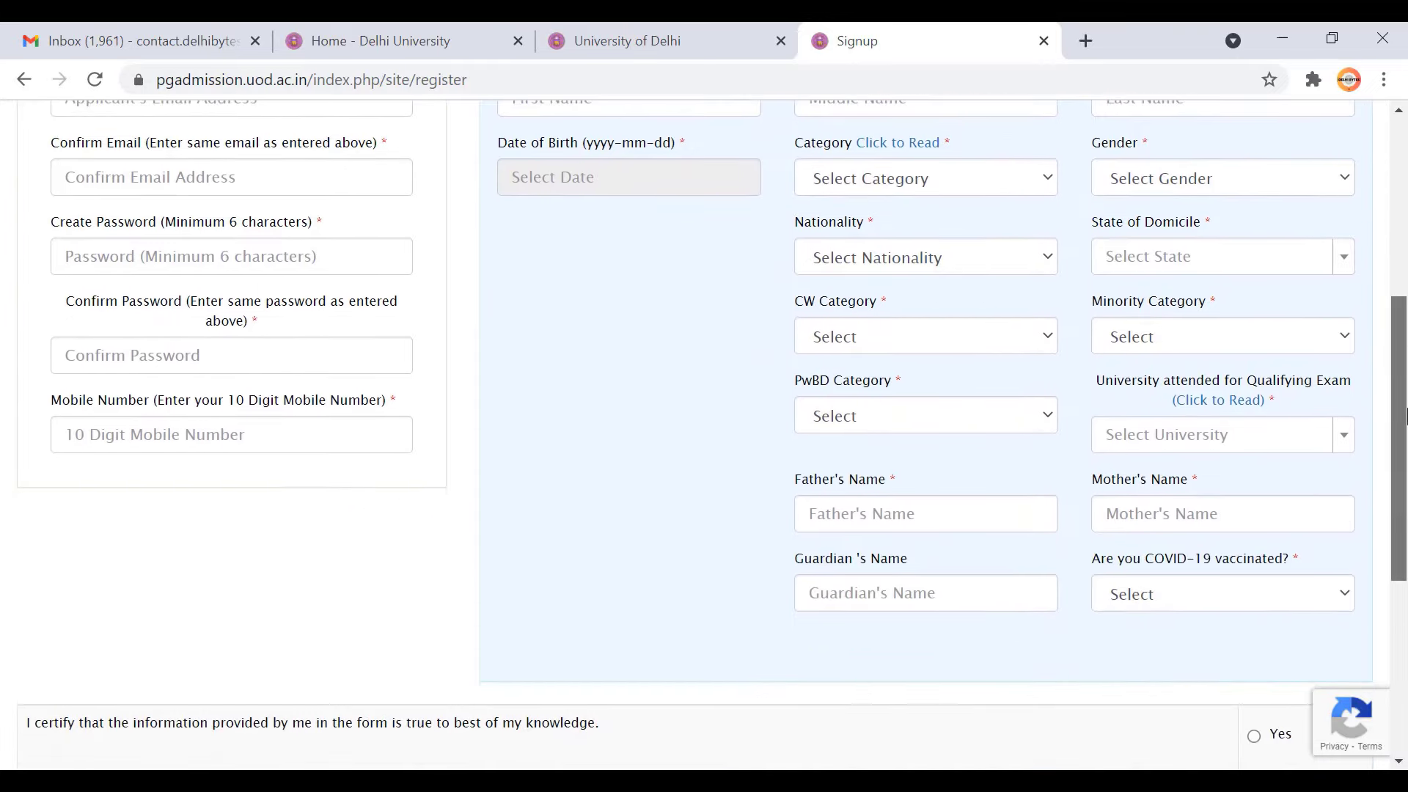
scroll(1404, 414, "up", 3)
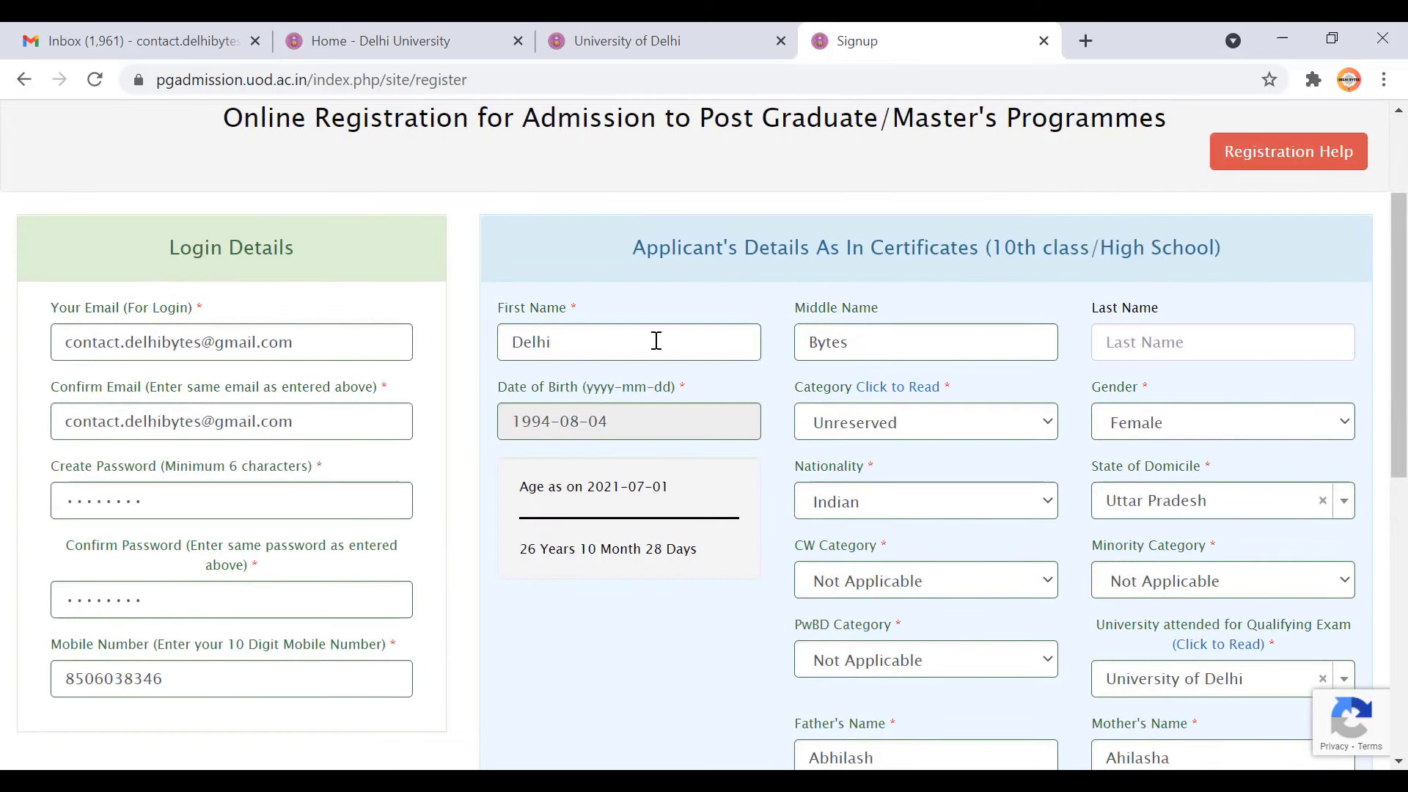
- Check the first and middle name entries on the registration form
left_click(654, 339)
left_click(889, 349)
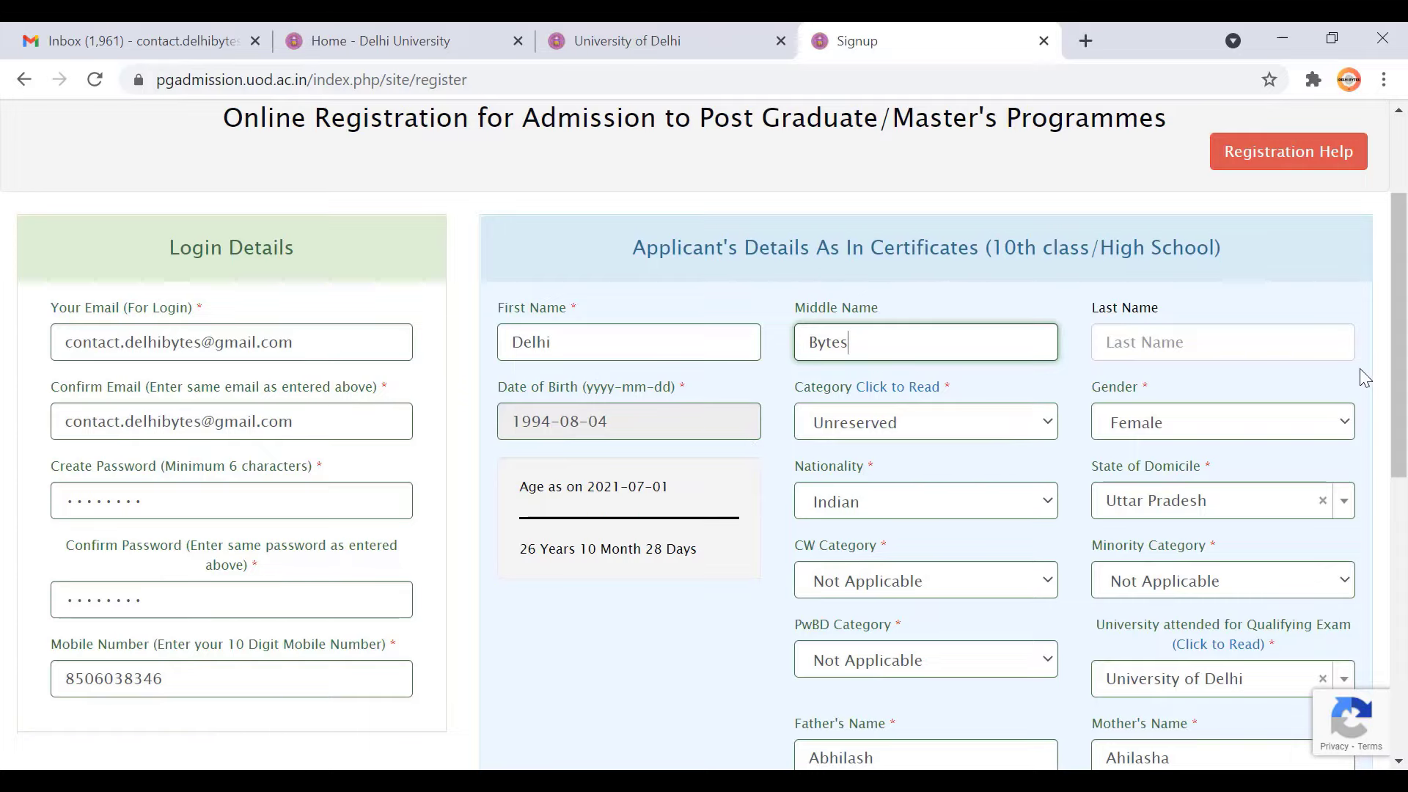
scroll(1404, 401, "down", 1)
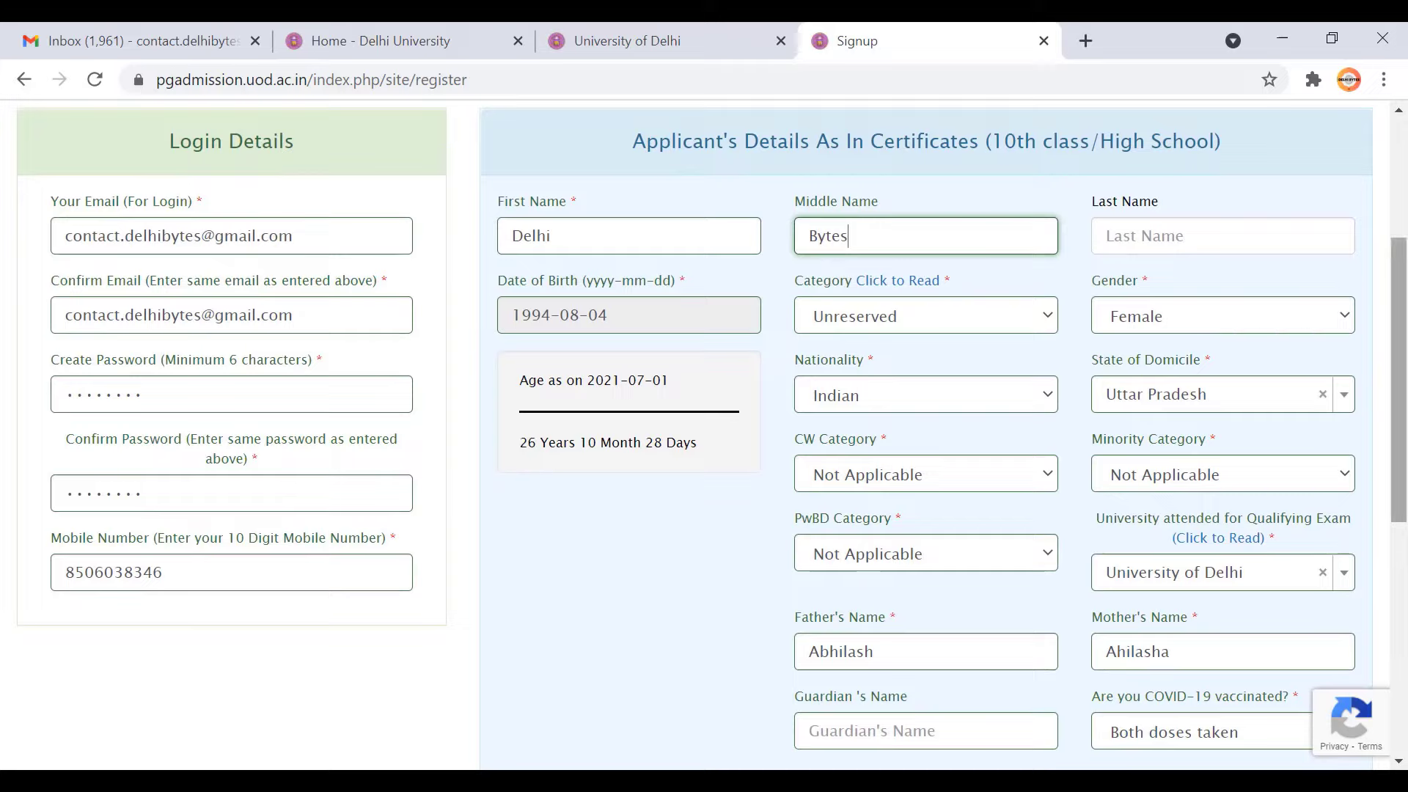
mouse_move(1399, 381)
left_mouse_down()
mouse_move(1399, 352)
mouse_move(1399, 387)
left_mouse_up()
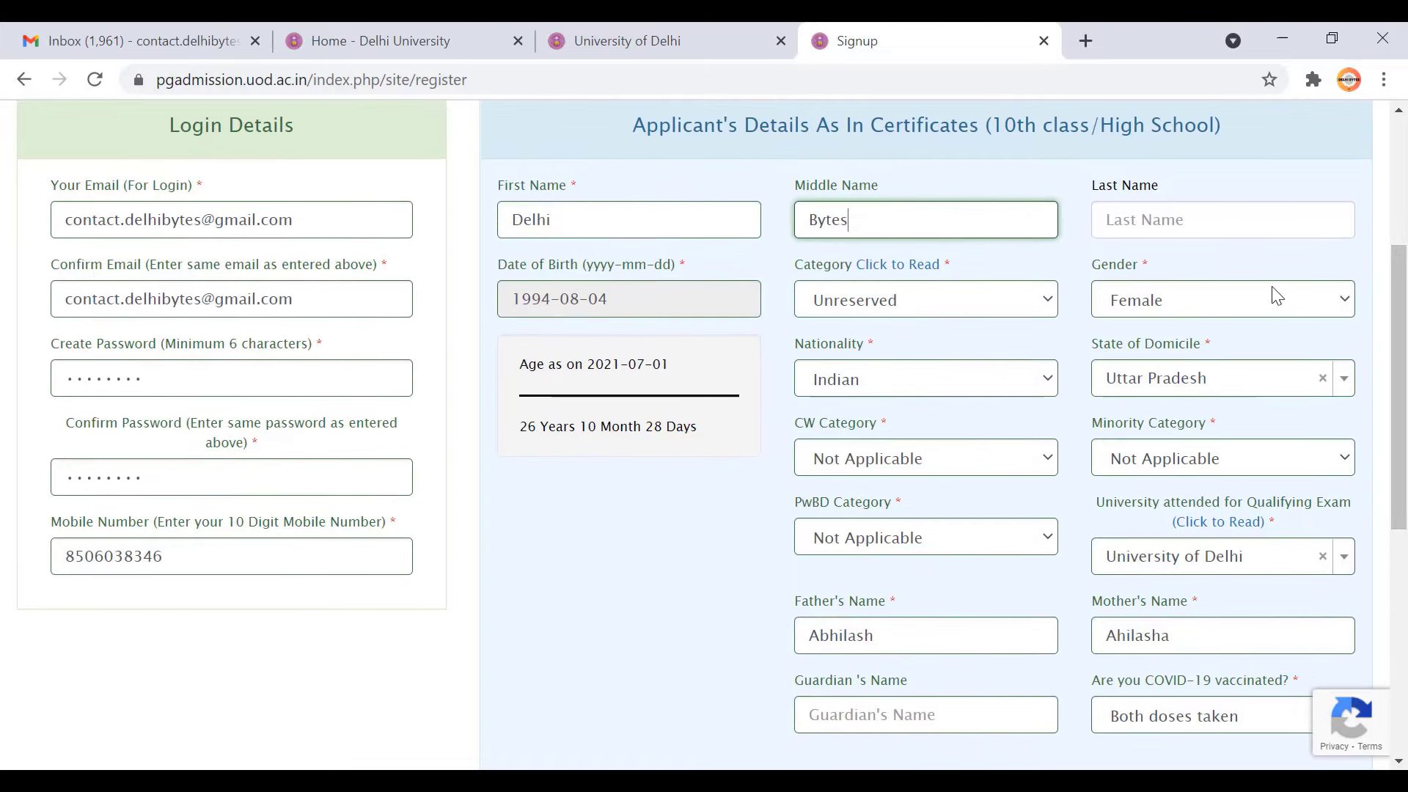
left_click_drag(1405, 333, 1405, 374)
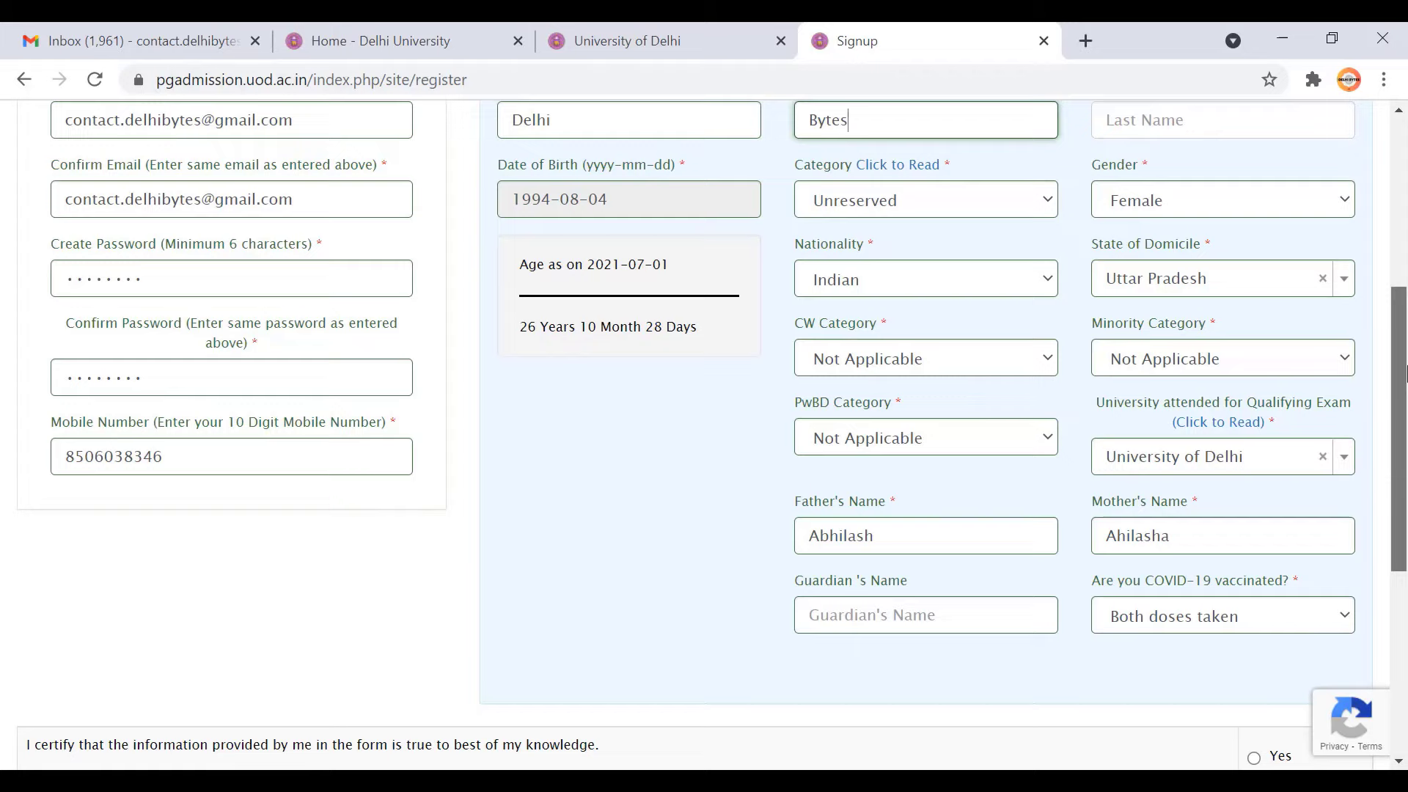
scroll(1404, 374, "up", 1)
scroll(1404, 374, "down", 2)
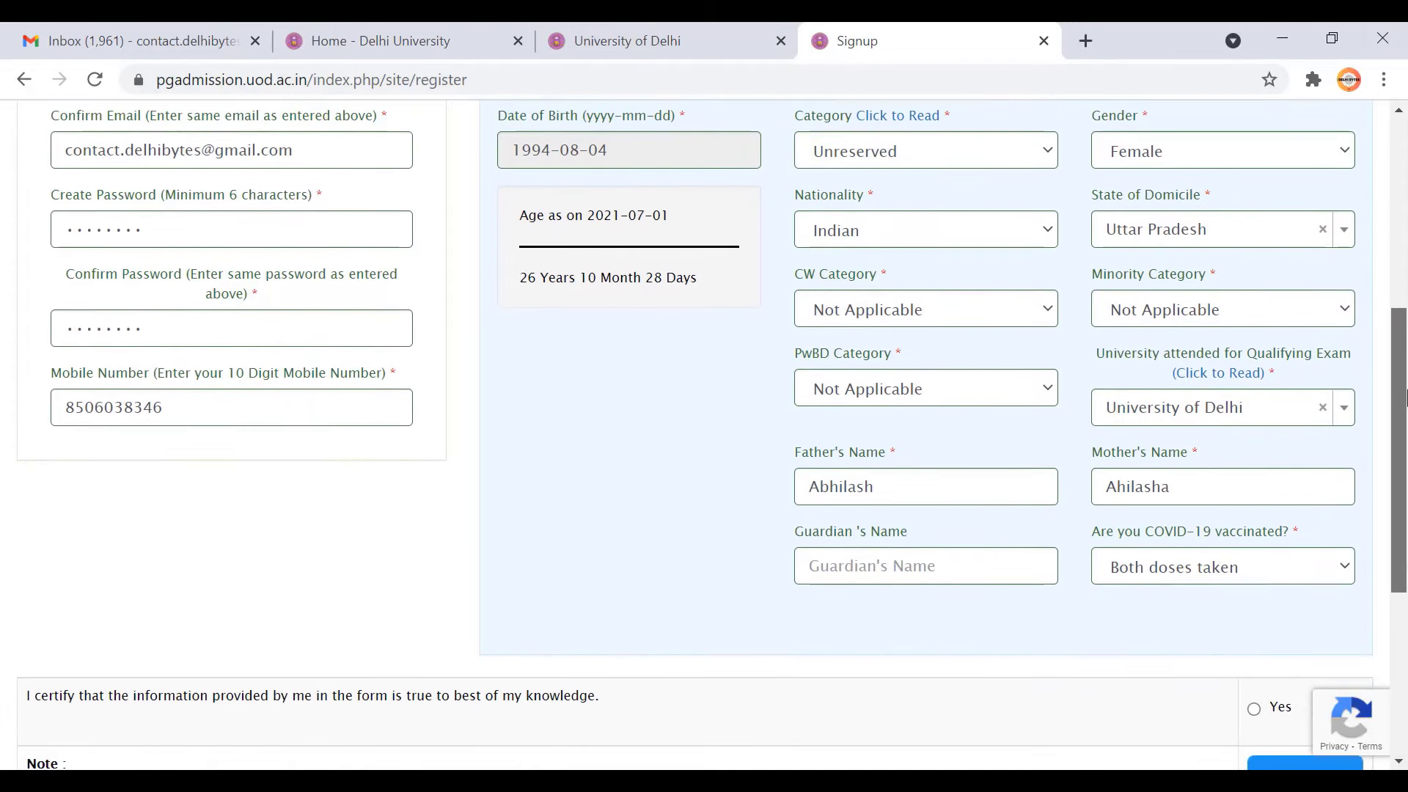
- Keep CW, Minority and PwBD categories Not Applicable and clear the qualifying-exam university
left_click(990, 317)
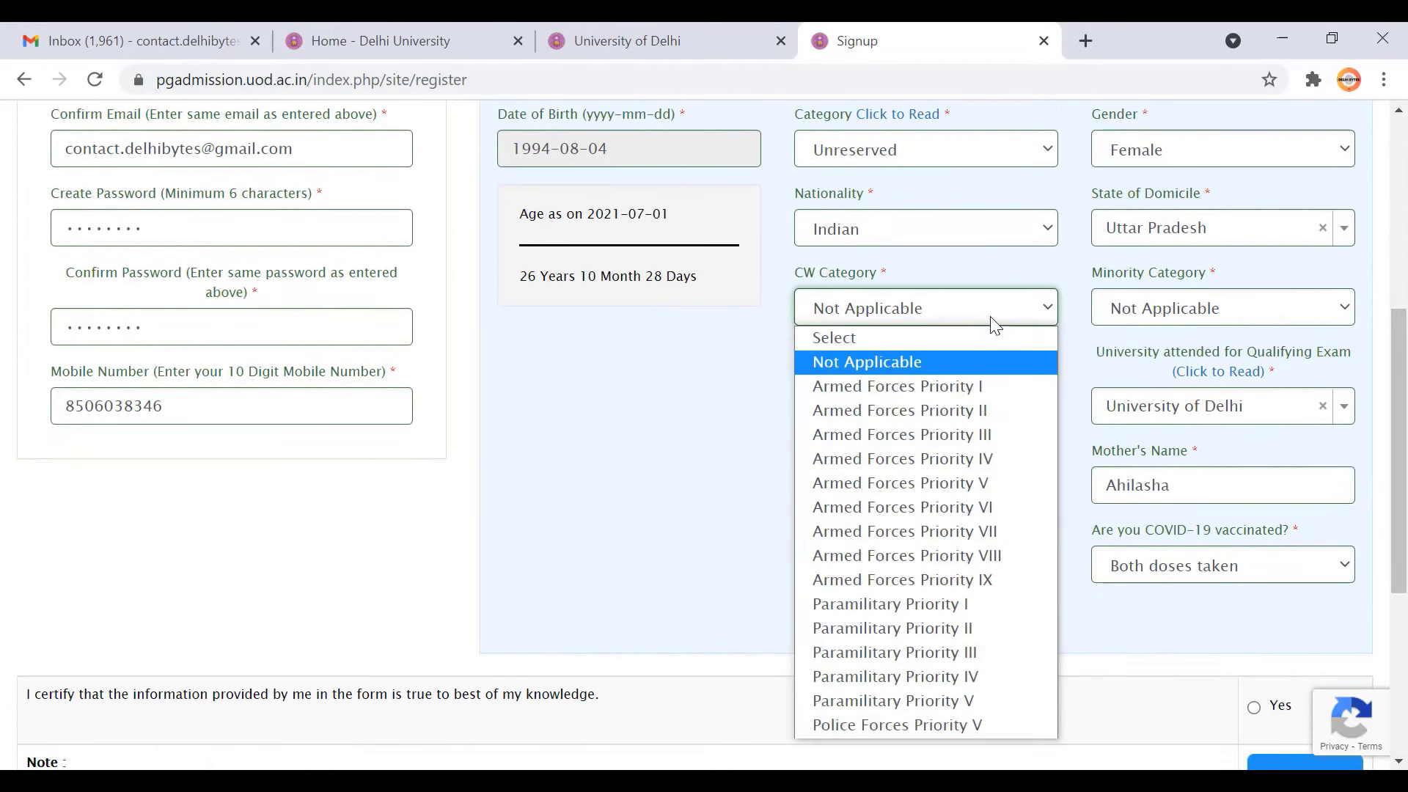
left_click(981, 359)
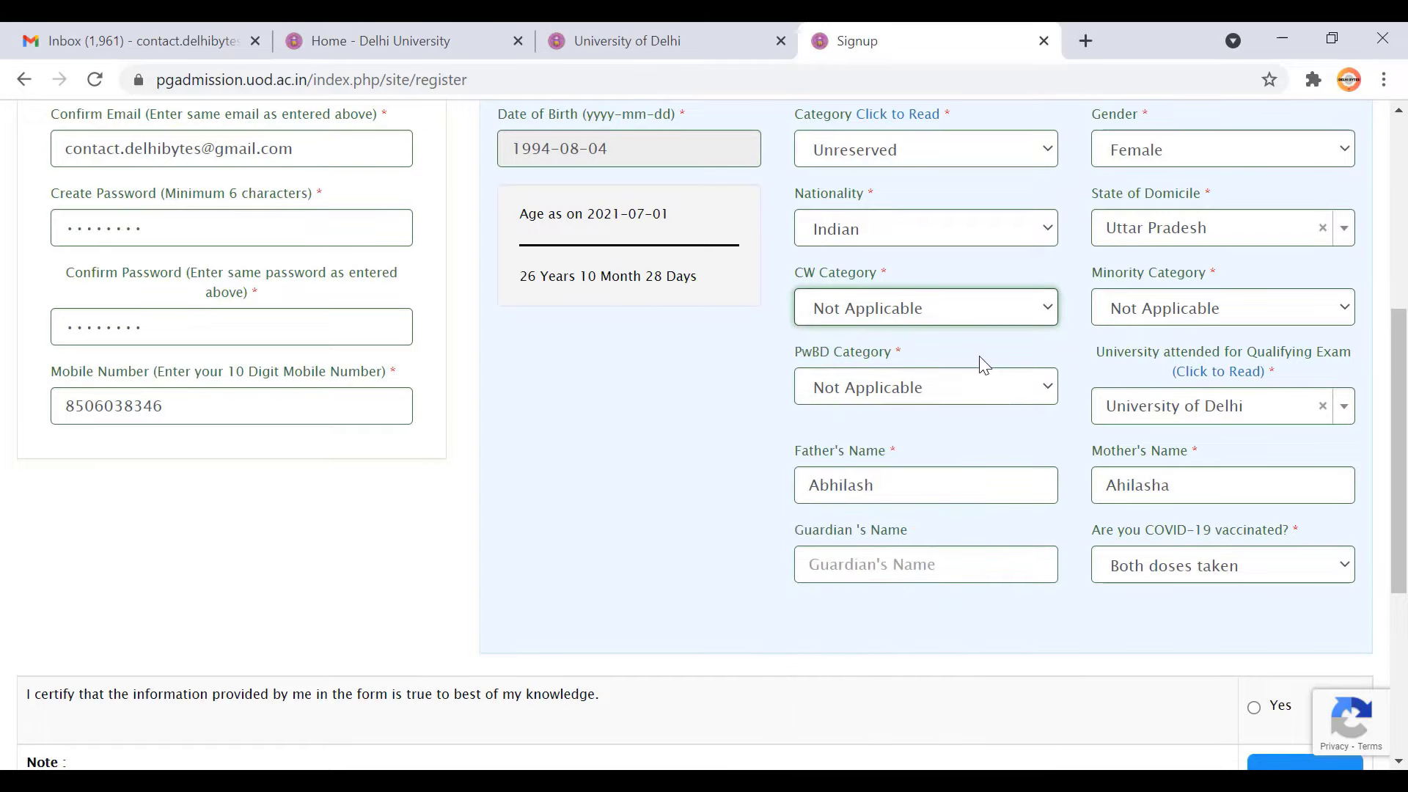
left_click(1173, 317)
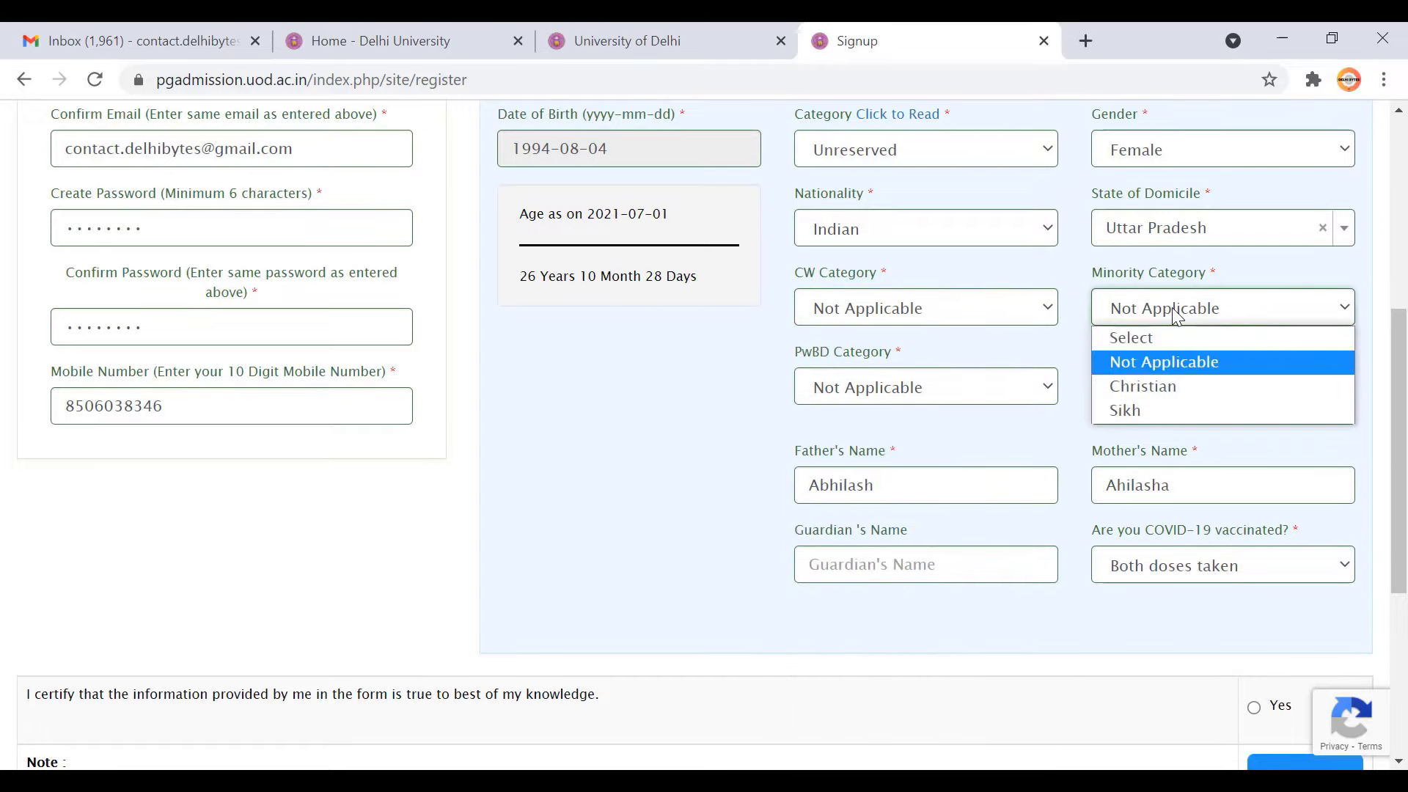
left_click(1183, 358)
left_click(1246, 307)
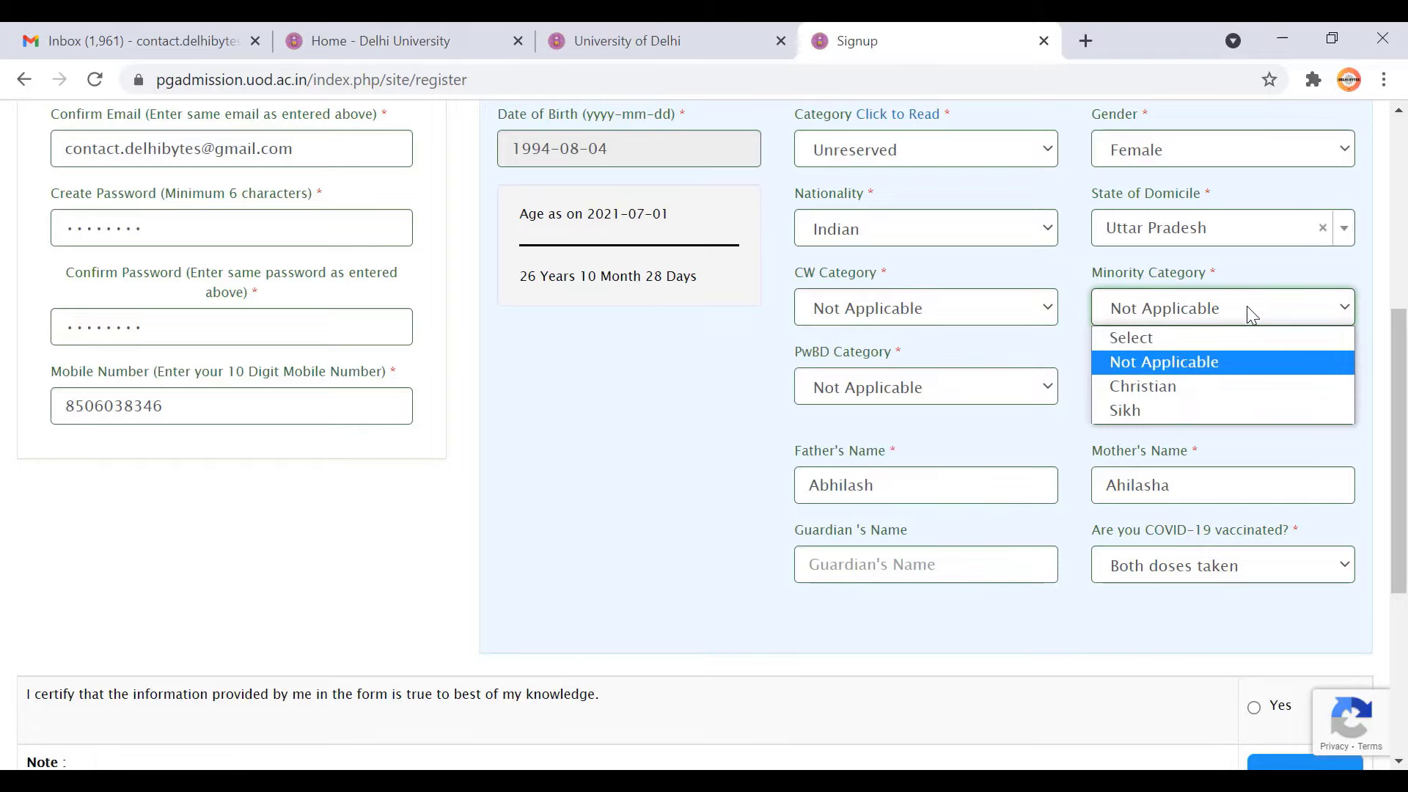
left_click(1252, 314)
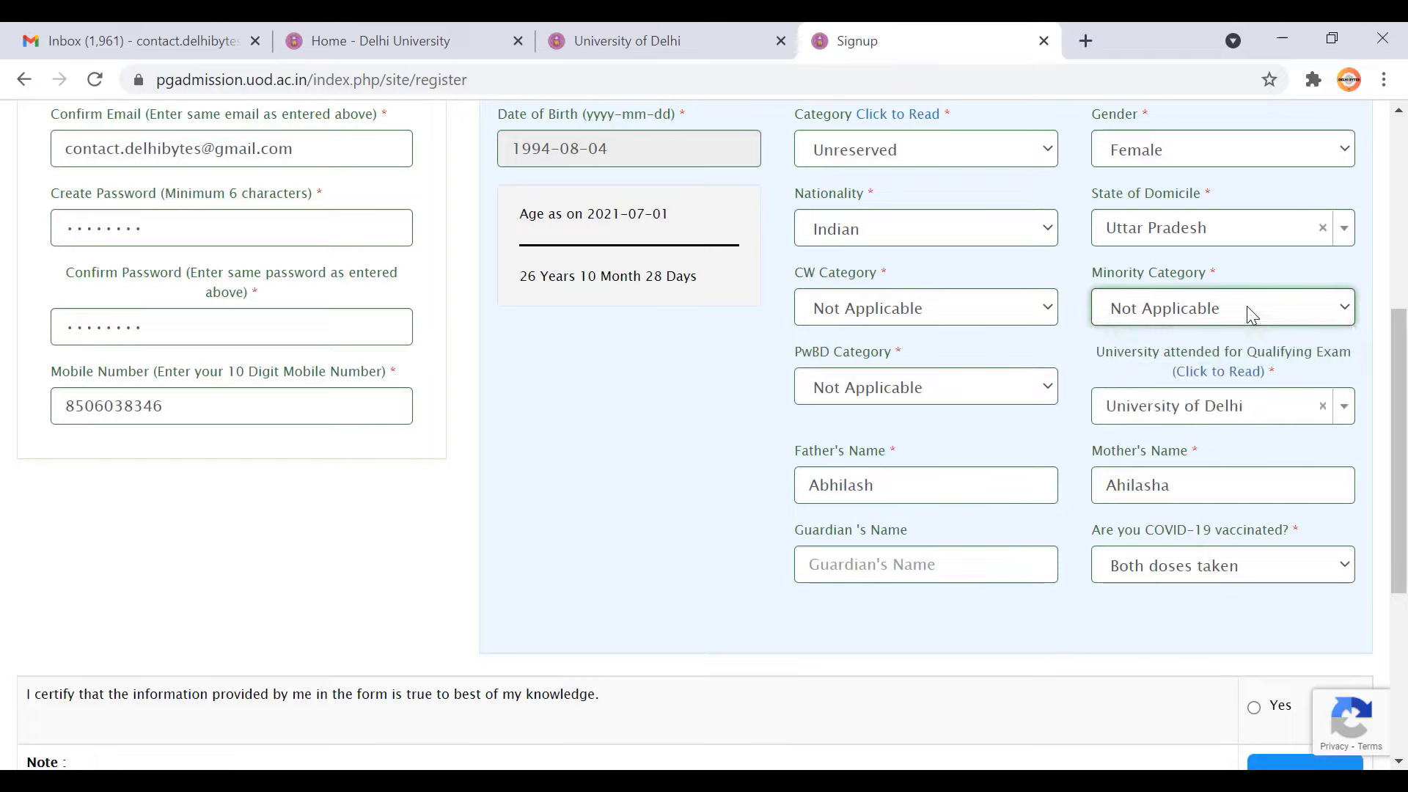
left_click(993, 389)
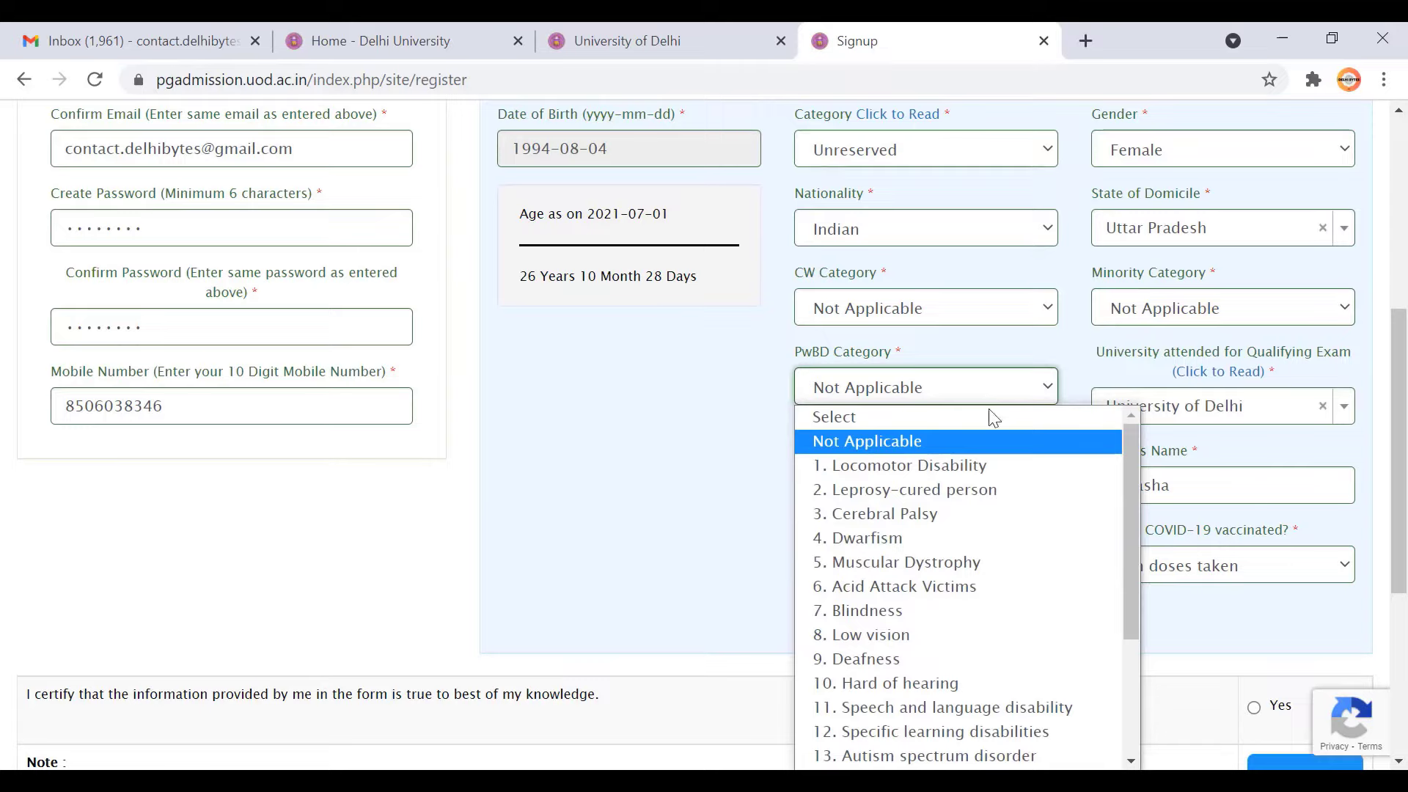
left_click(1001, 448)
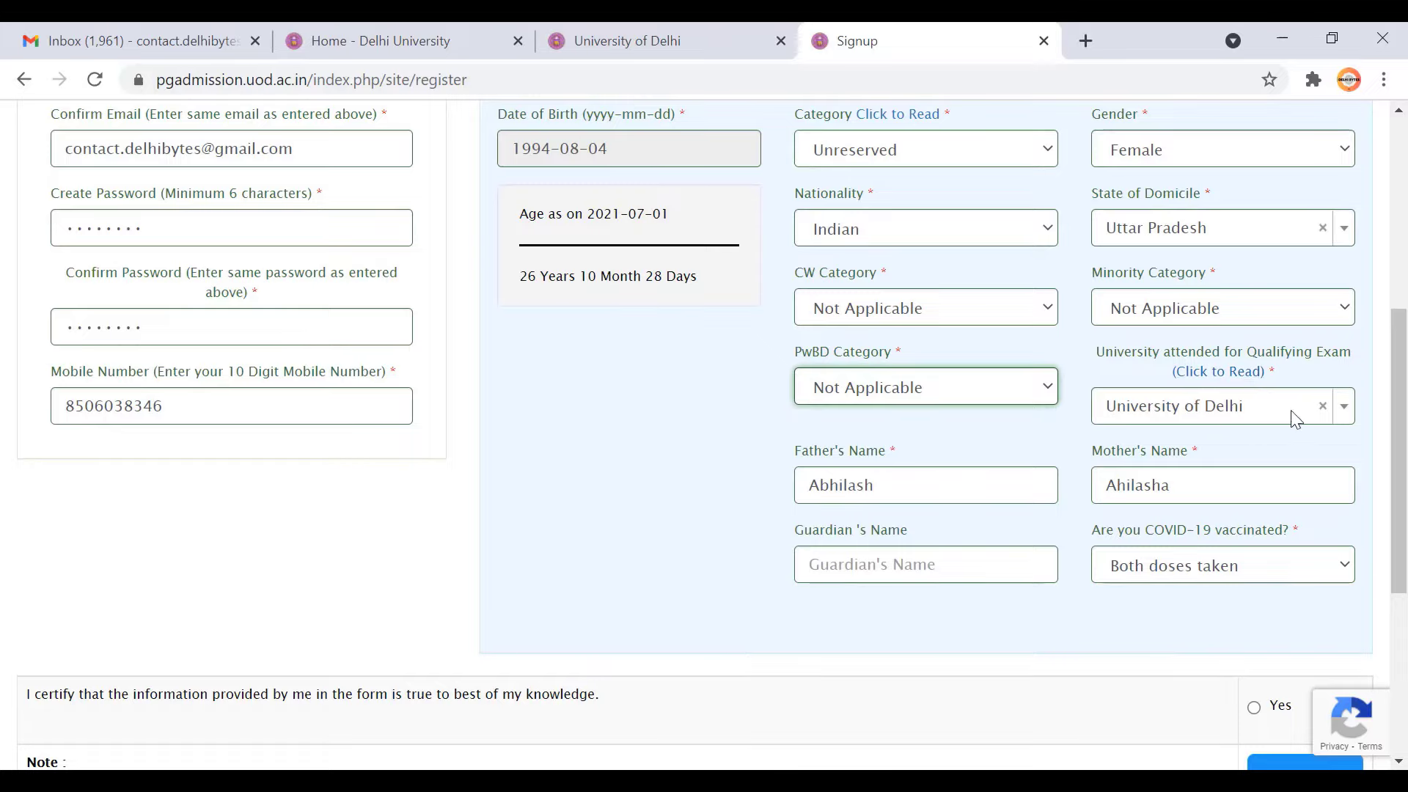
left_click(1322, 406)
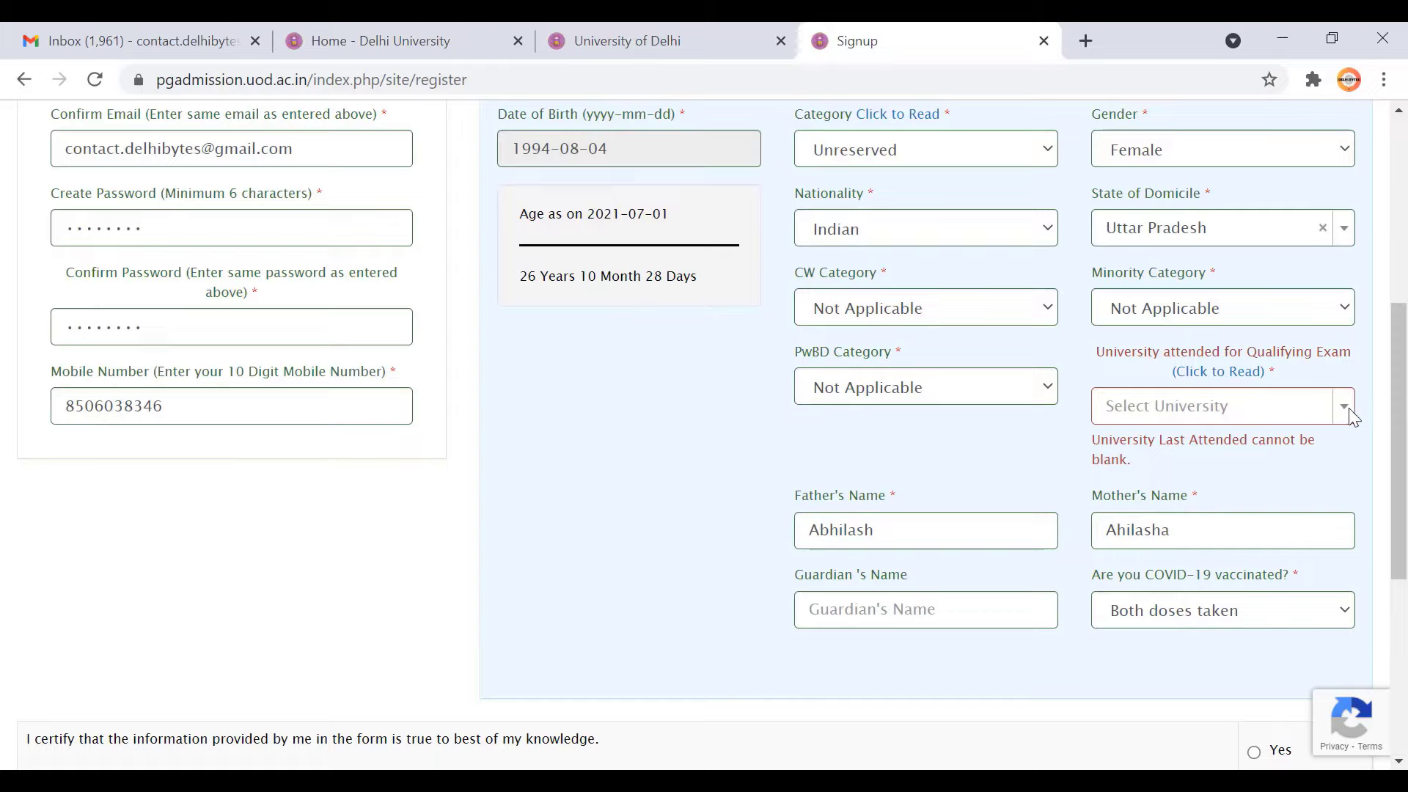
- Choose University of Delhi as the qualifying-exam university
left_click(1348, 408)
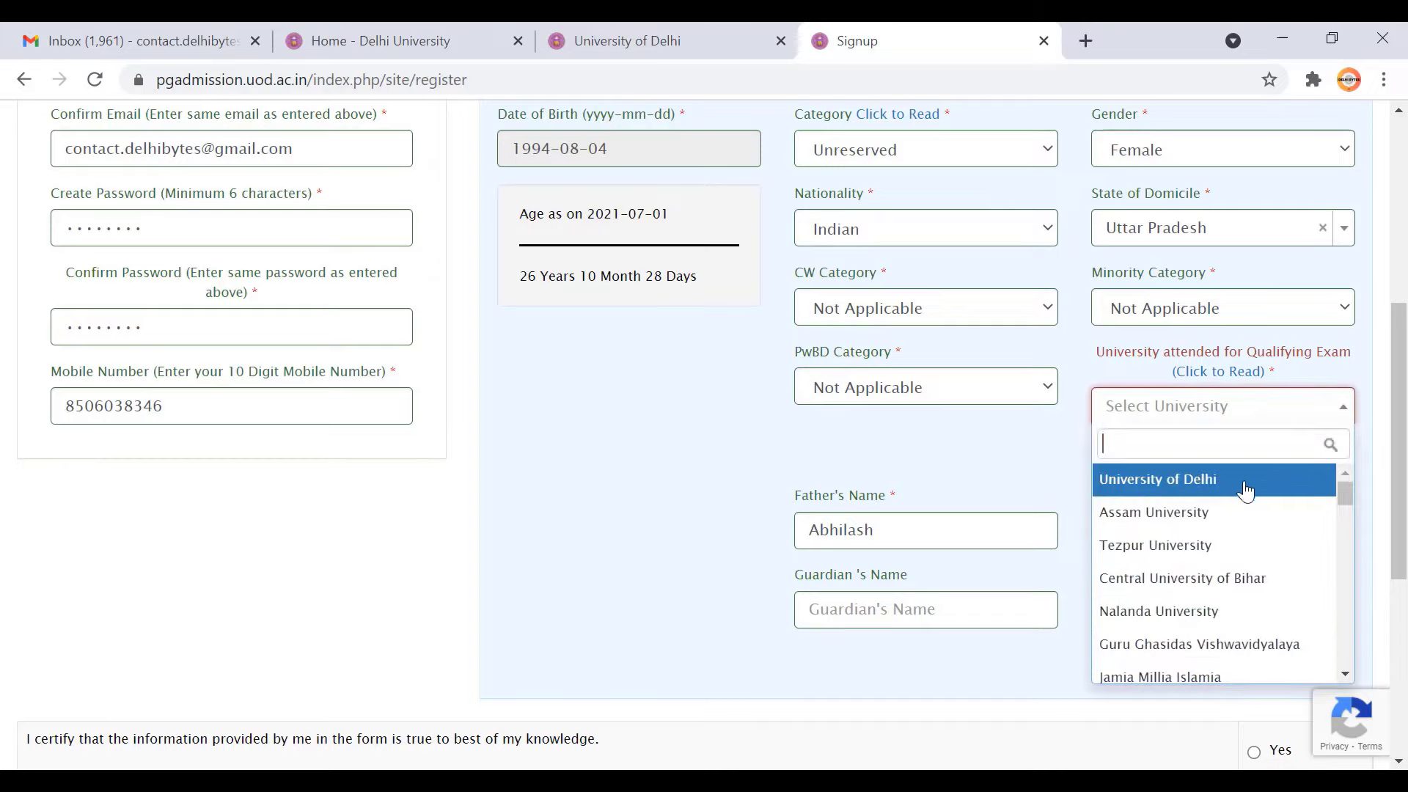
left_click_drag(1347, 494, 1334, 683)
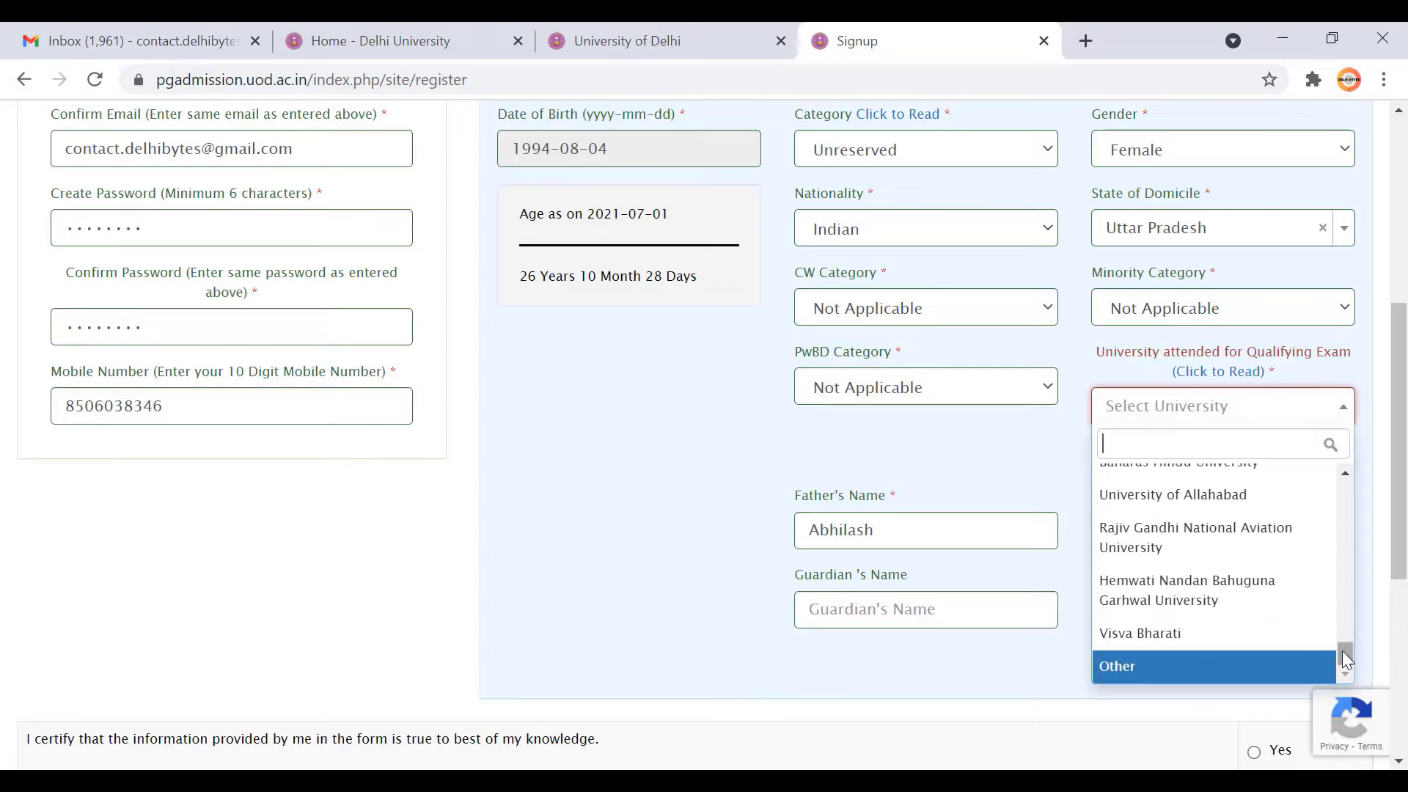
left_click_drag(1341, 652, 1329, 473)
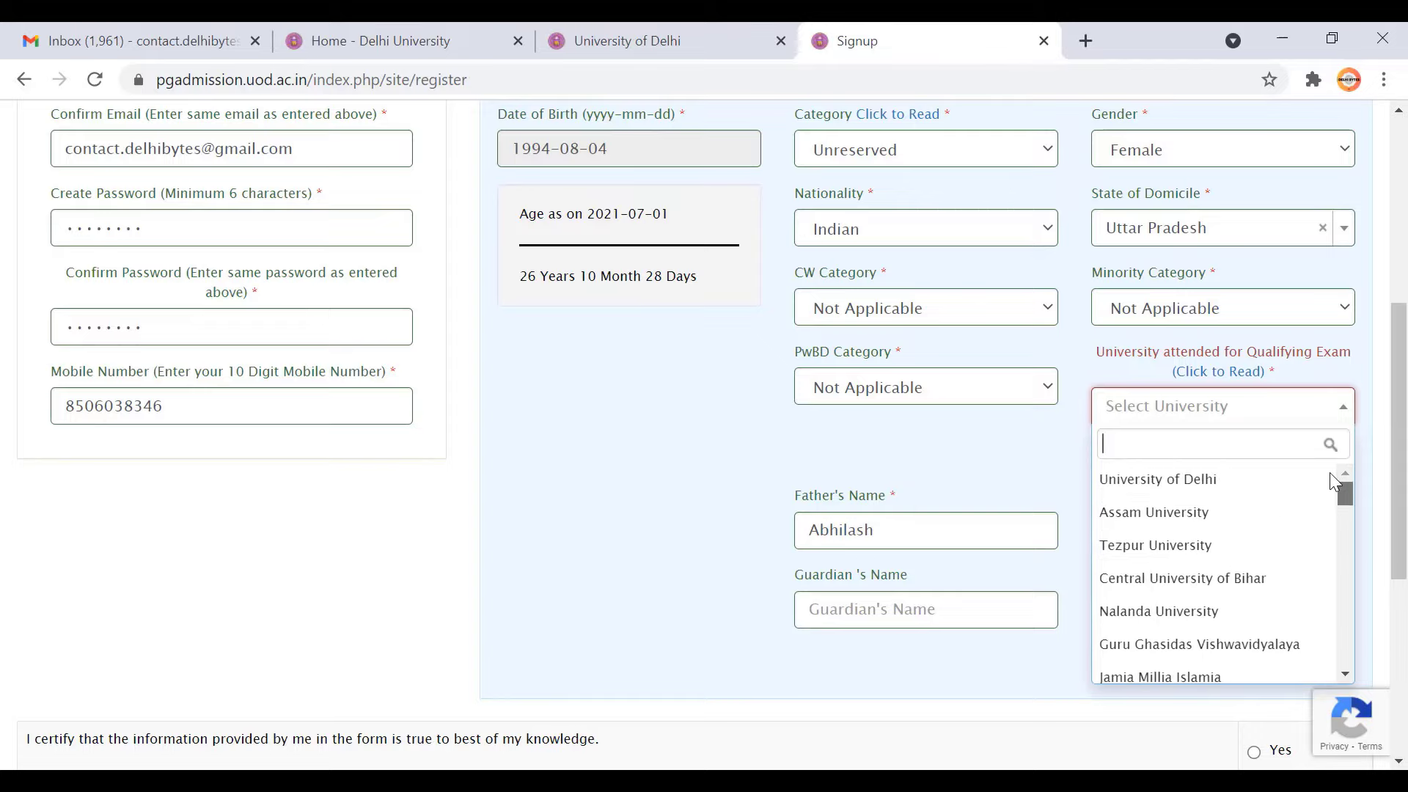
left_click(1206, 484)
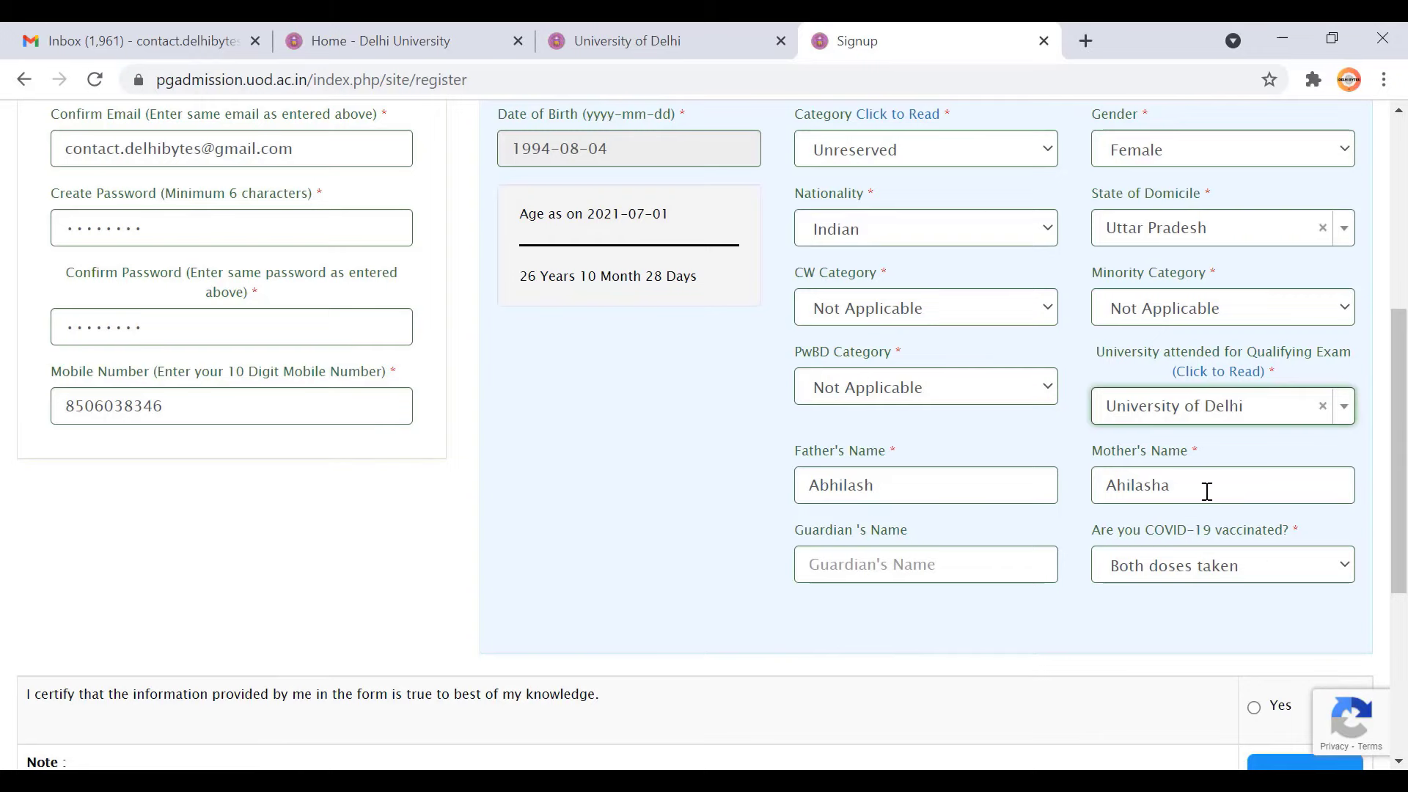
- Set COVID-19 vaccination status to Both doses taken
scroll(1210, 495, "down", 2)
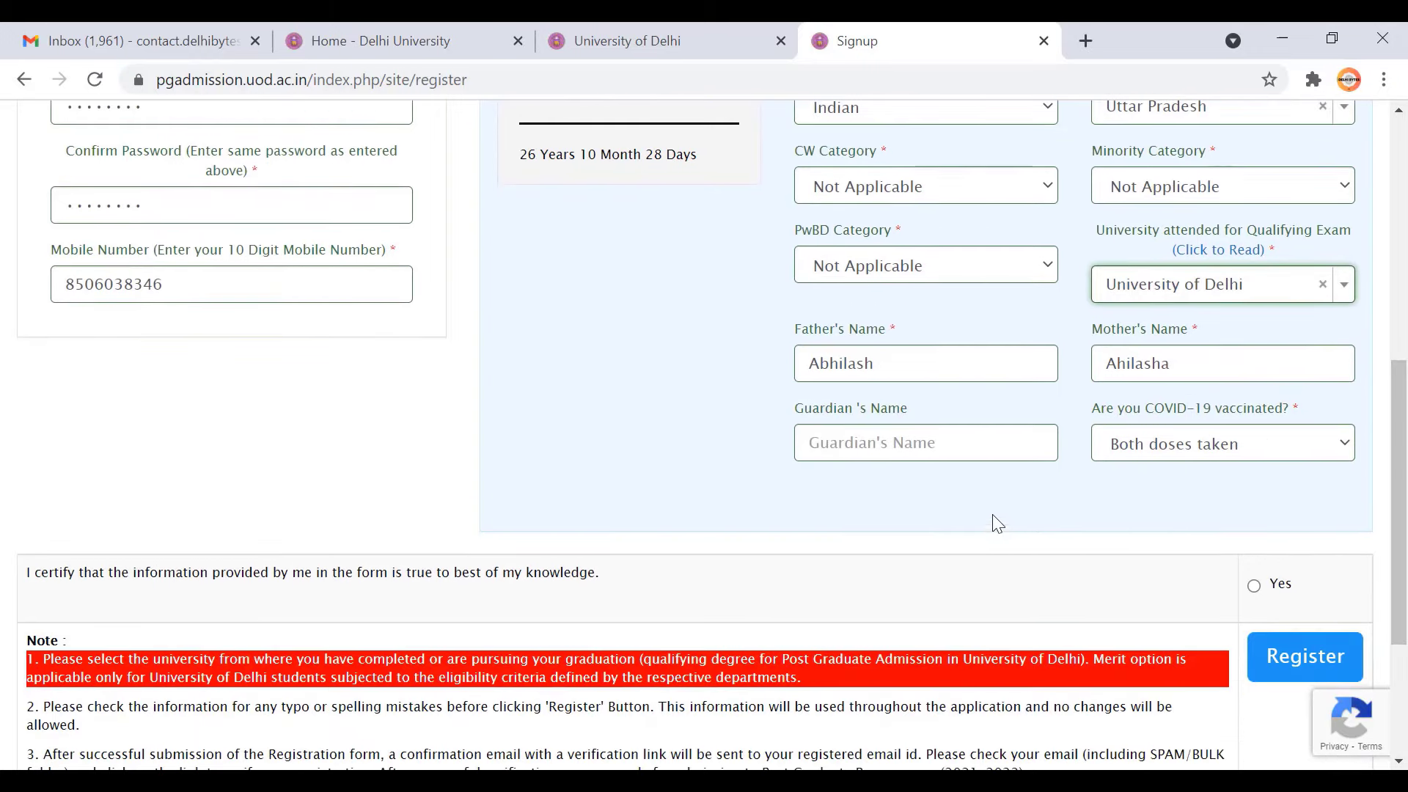
left_click(1163, 455)
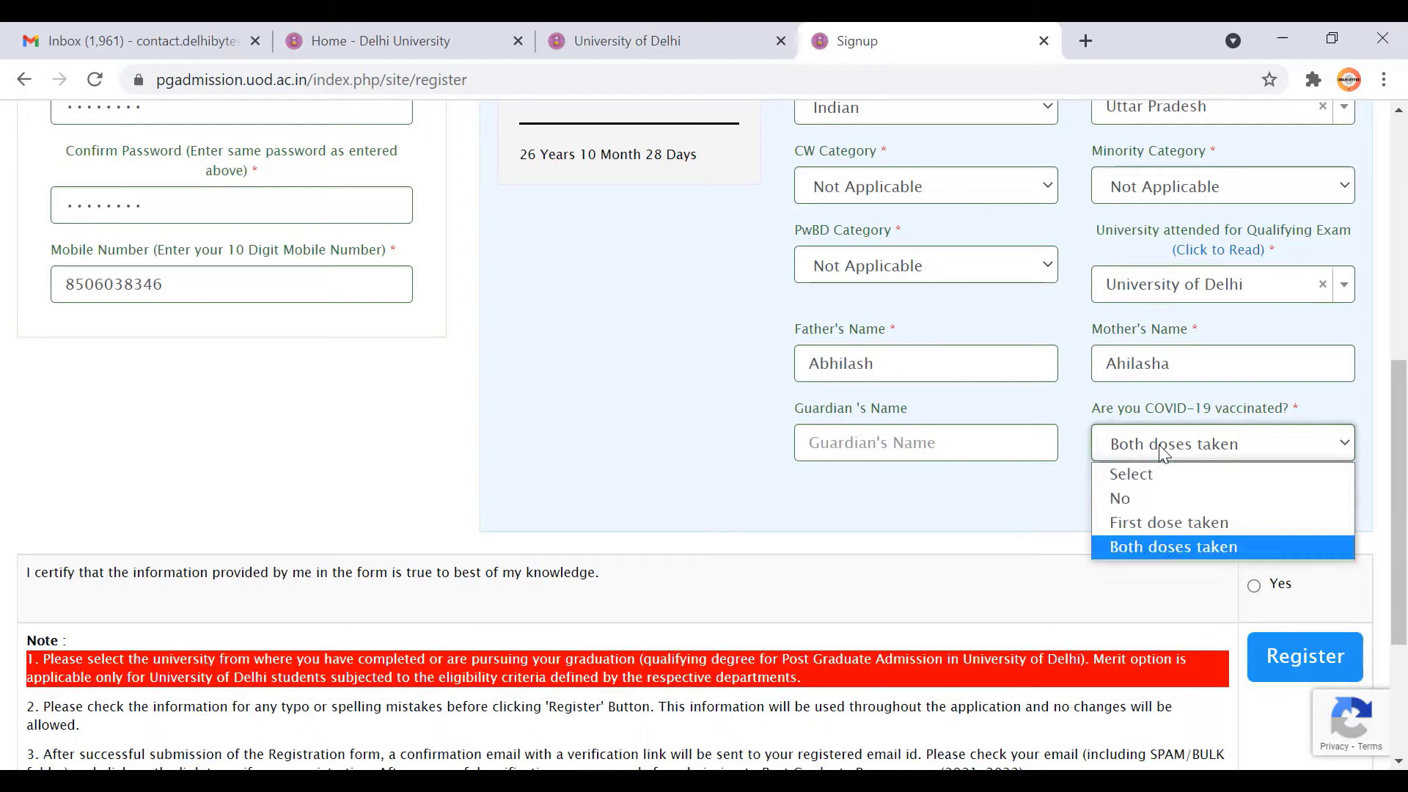
left_click(1187, 542)
left_click_drag(1404, 519, 1404, 372)
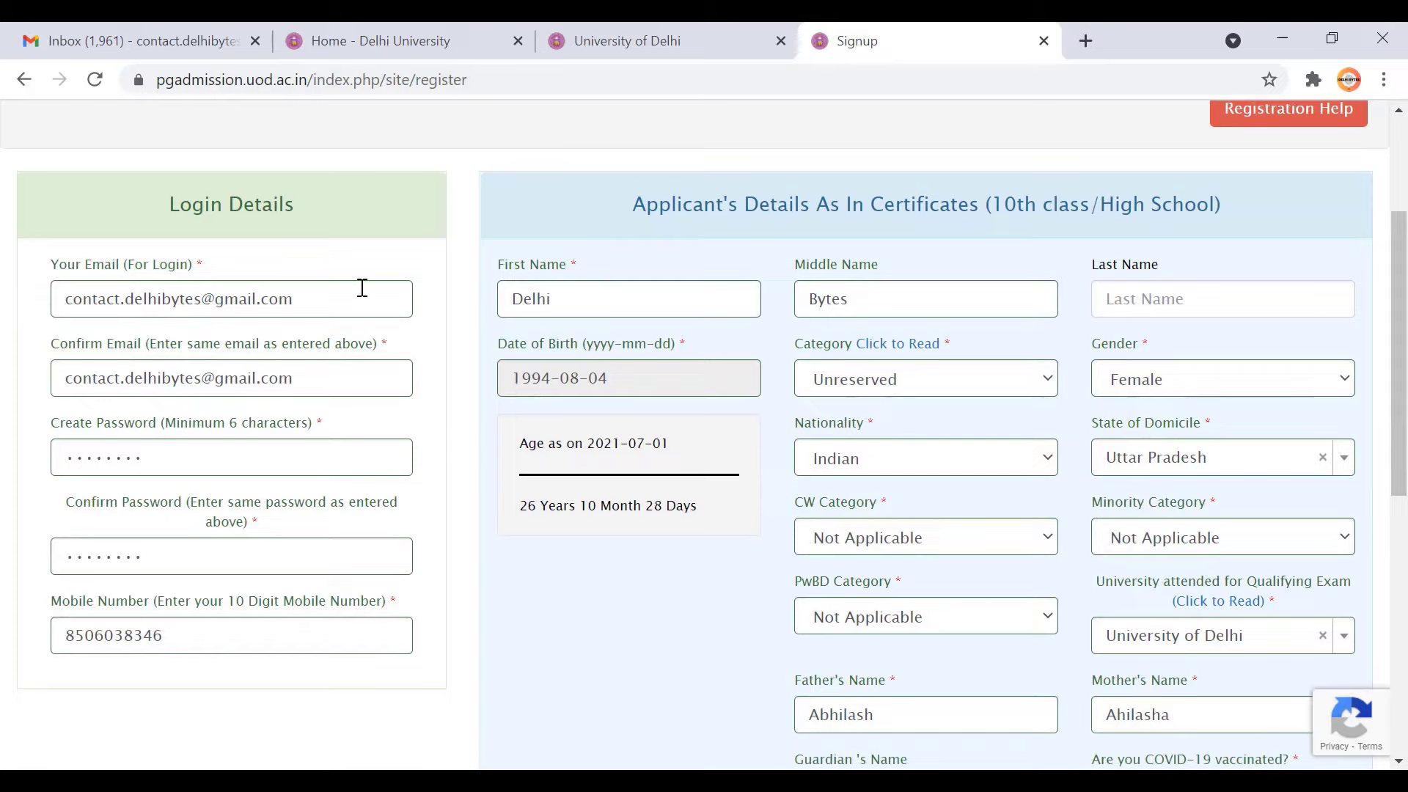
left_click(304, 294)
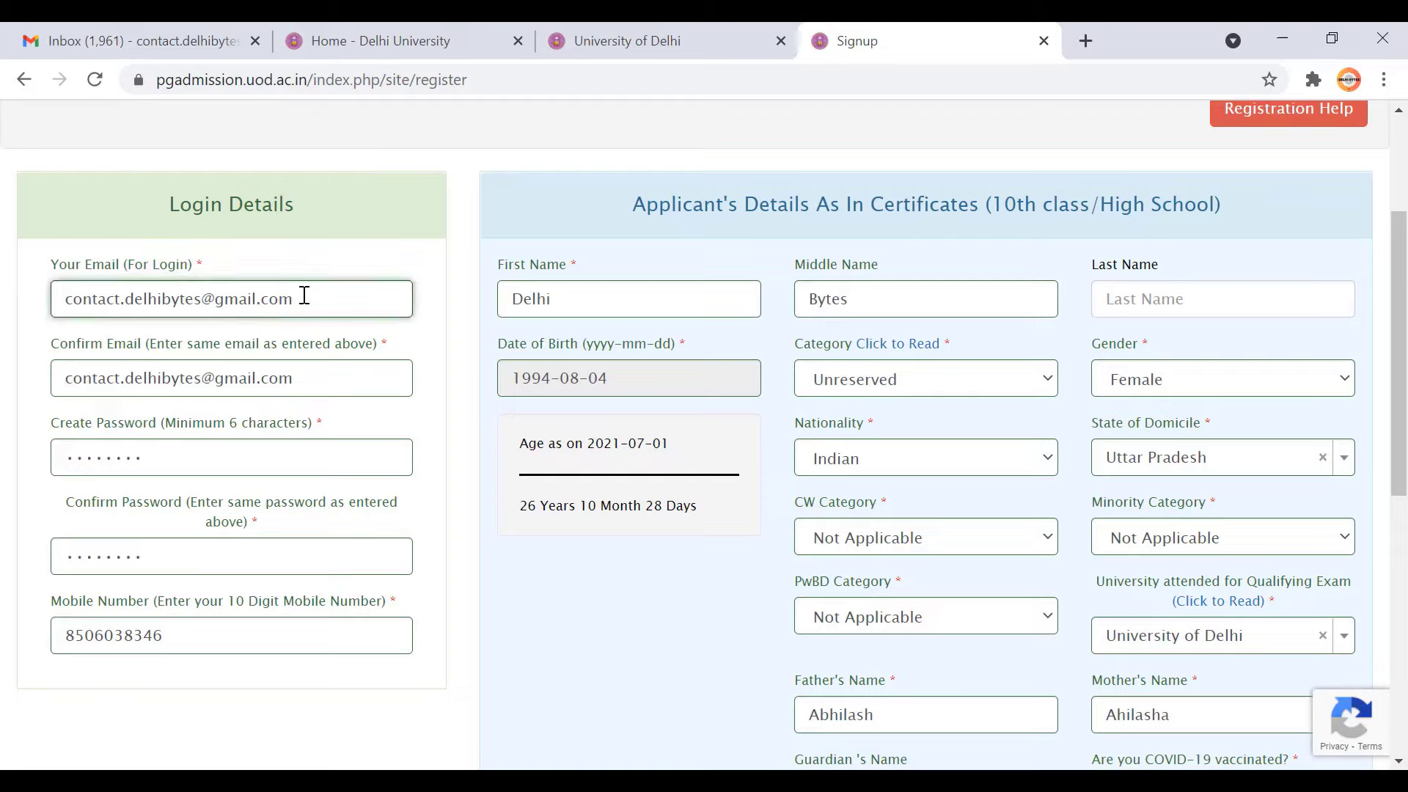
left_click(306, 375)
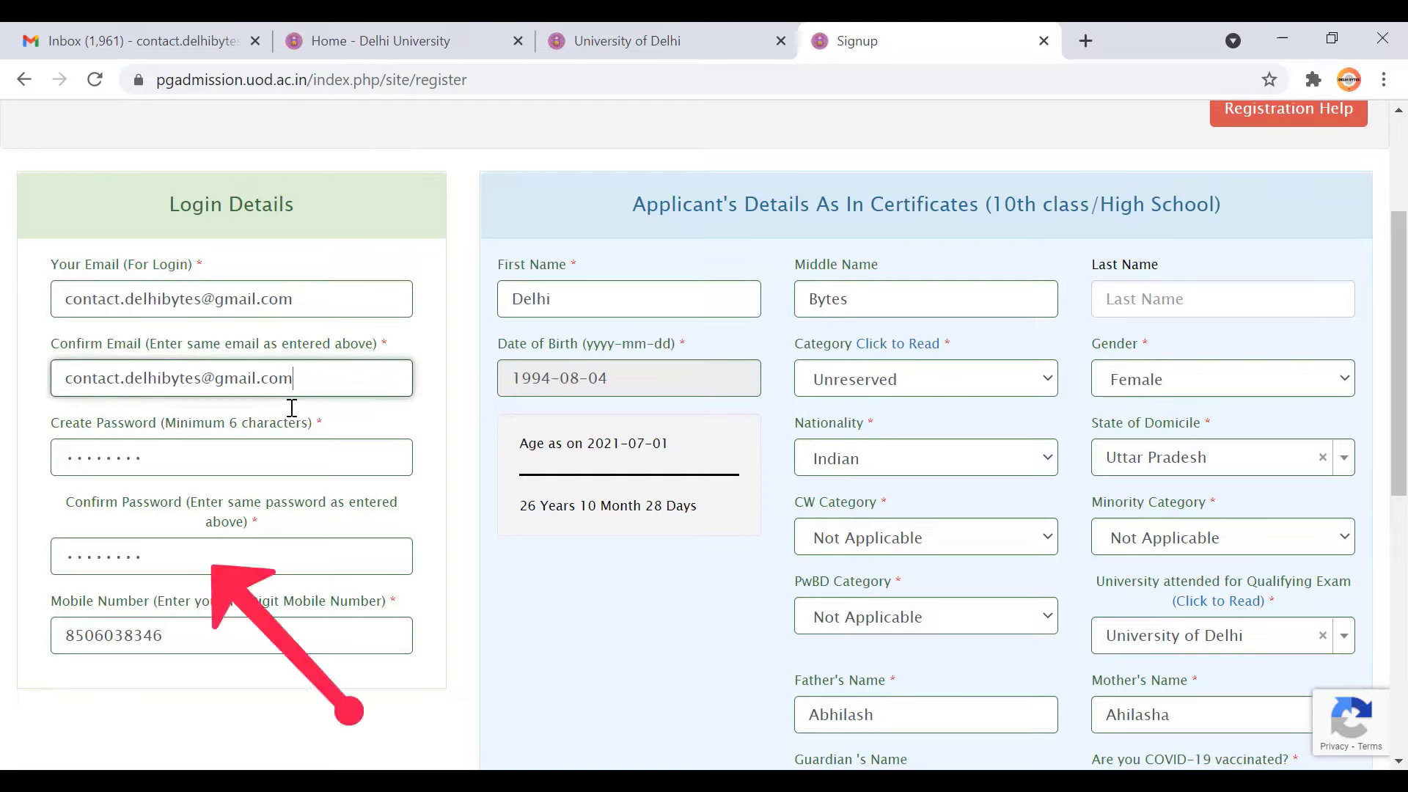
left_click(249, 454)
left_click(186, 633)
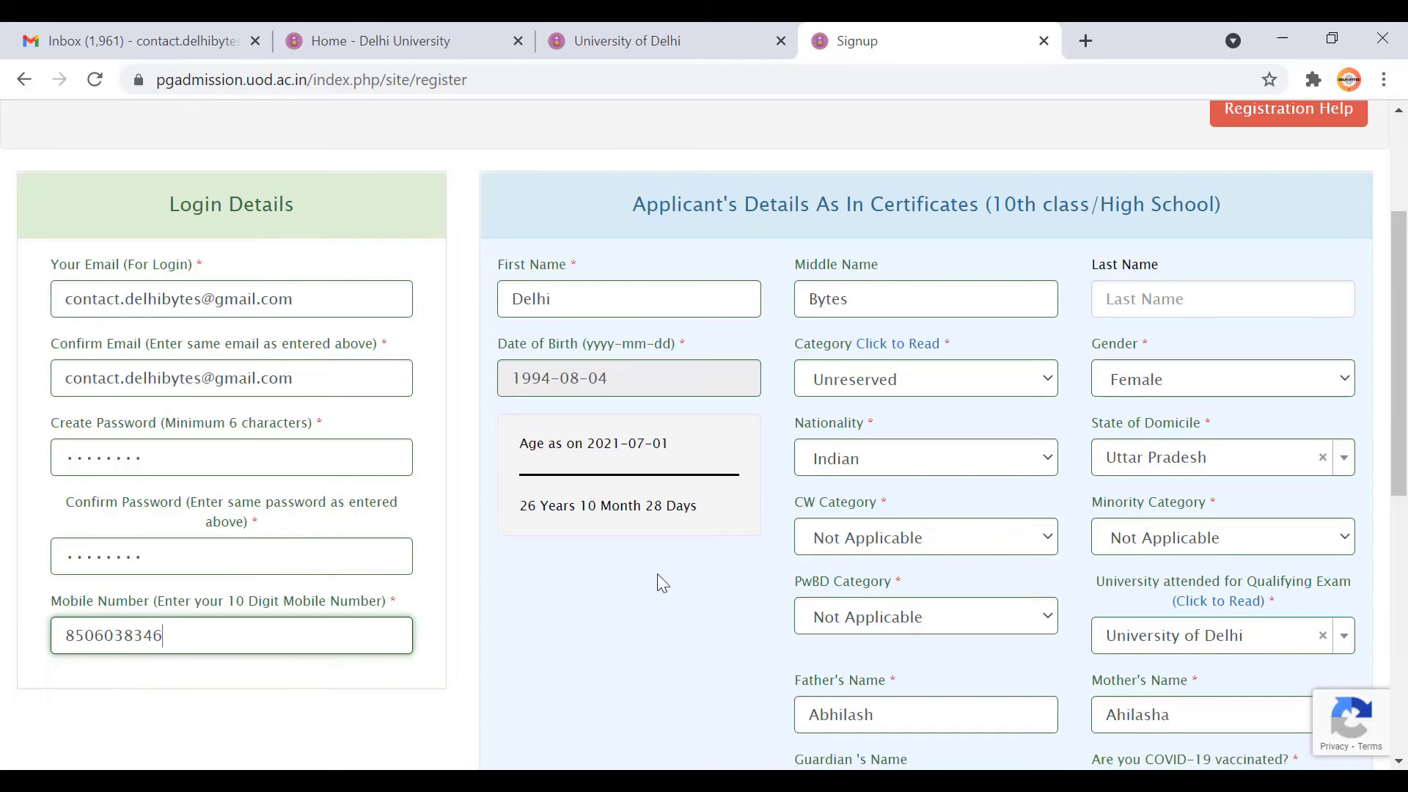
left_click_drag(1400, 365, 1404, 619)
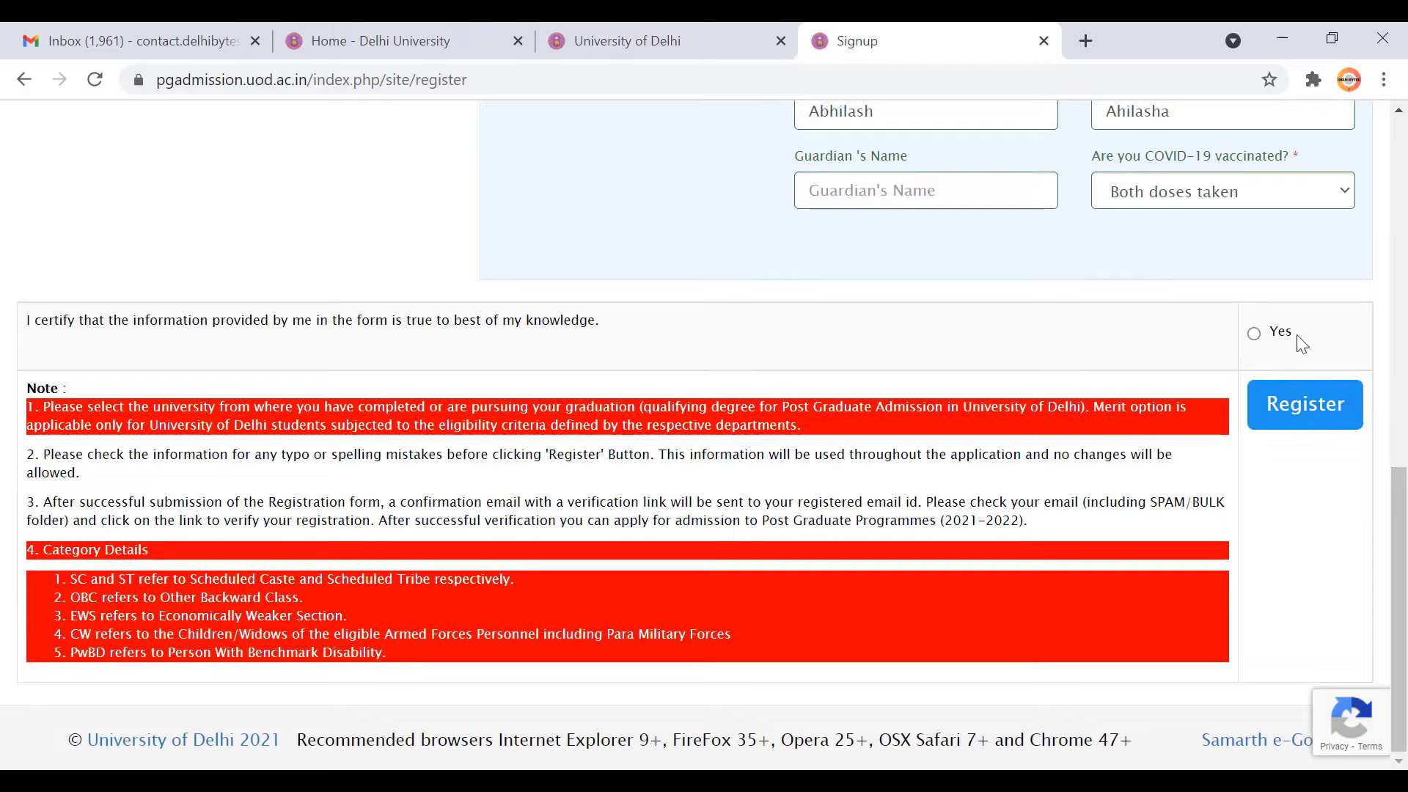
- Certify the details as true, accept the no-changes warning, and register the account
left_click(1259, 337)
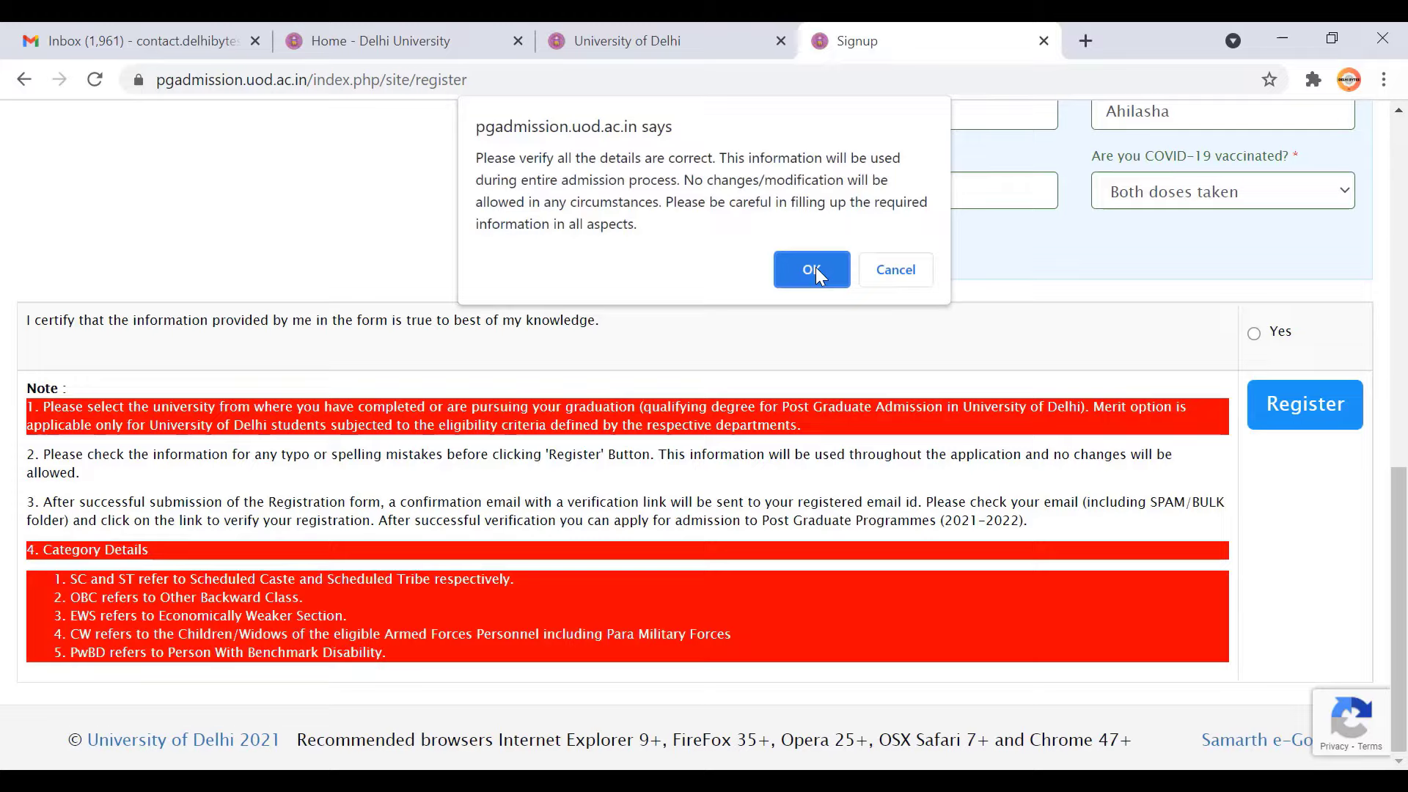
left_click(812, 269)
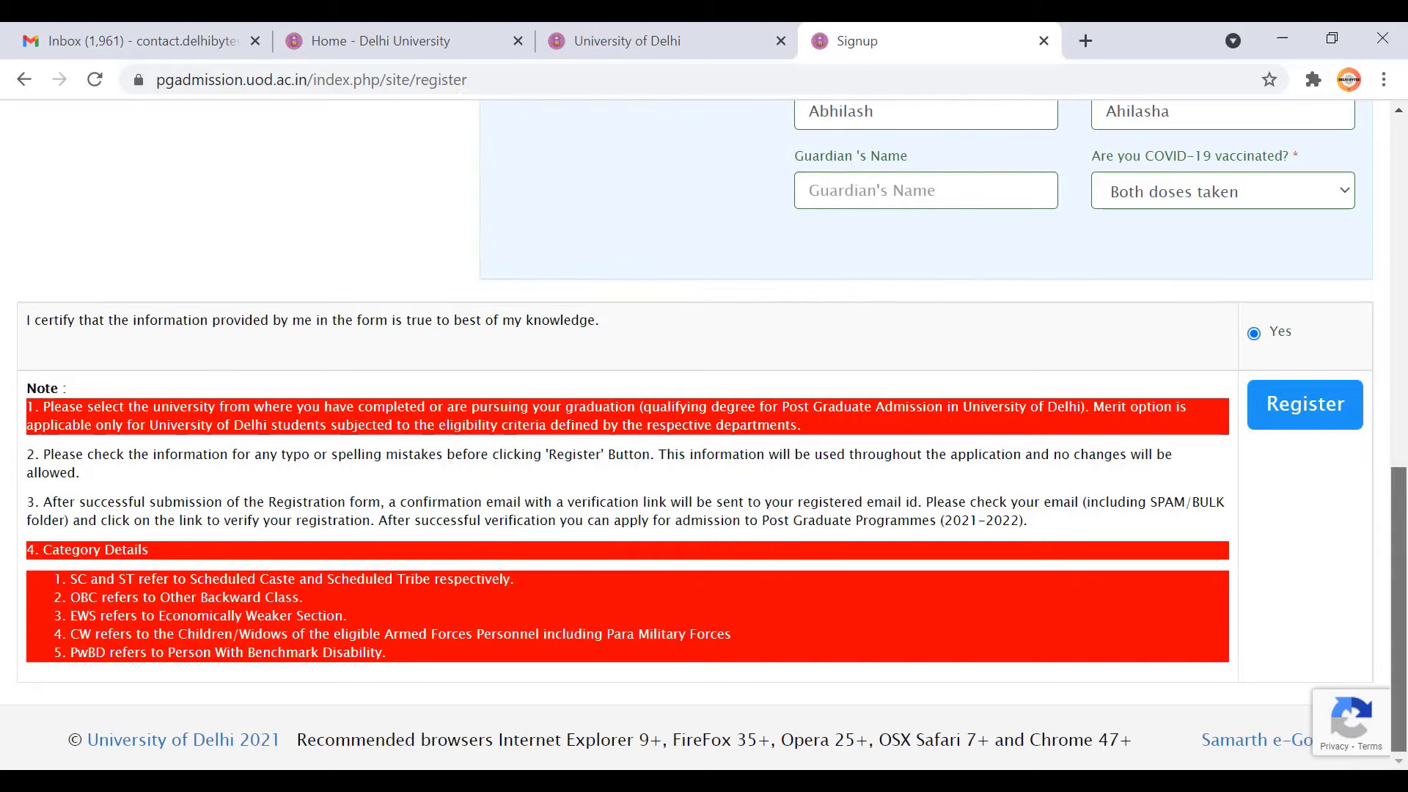
left_click_drag(1398, 542, 1404, 355)
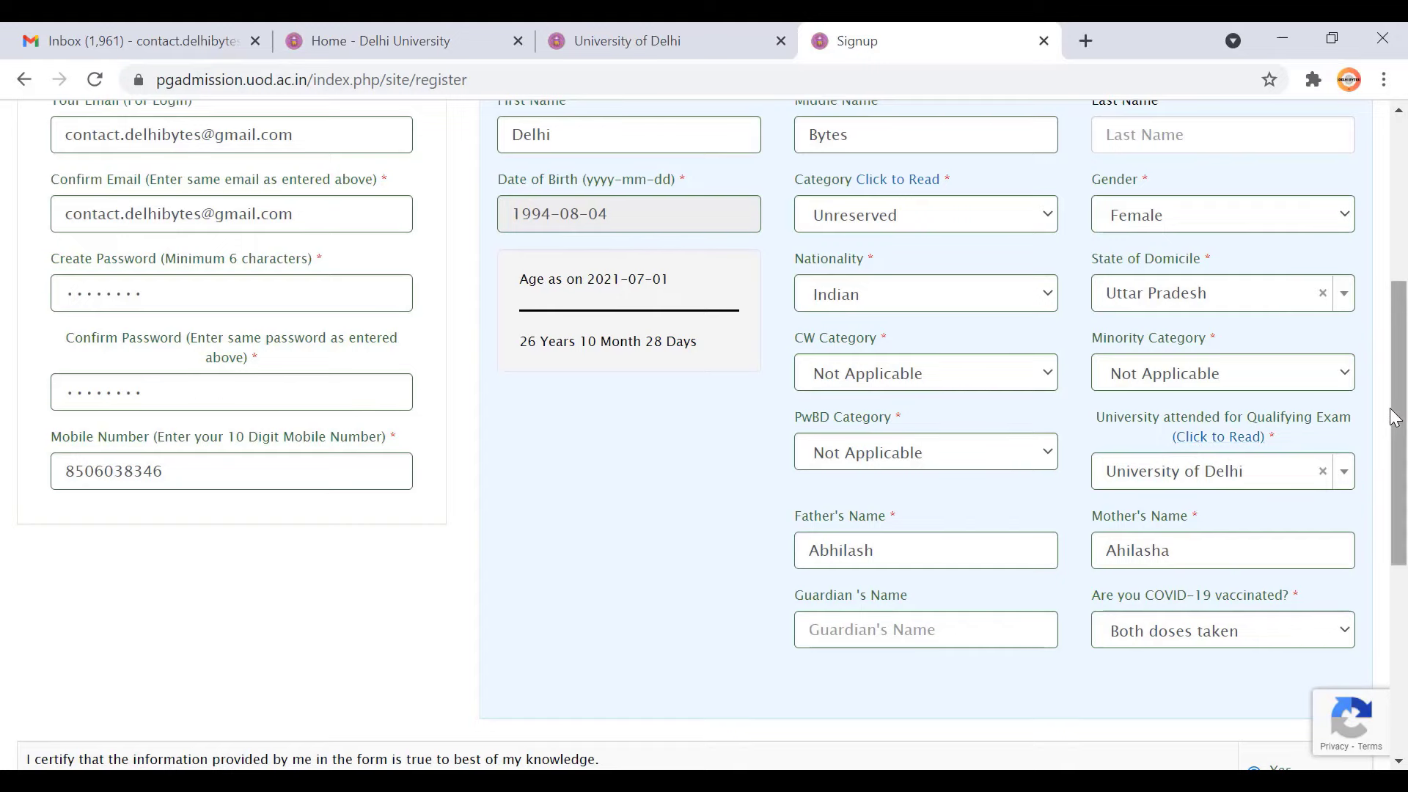
left_click_drag(1393, 416, 1403, 599)
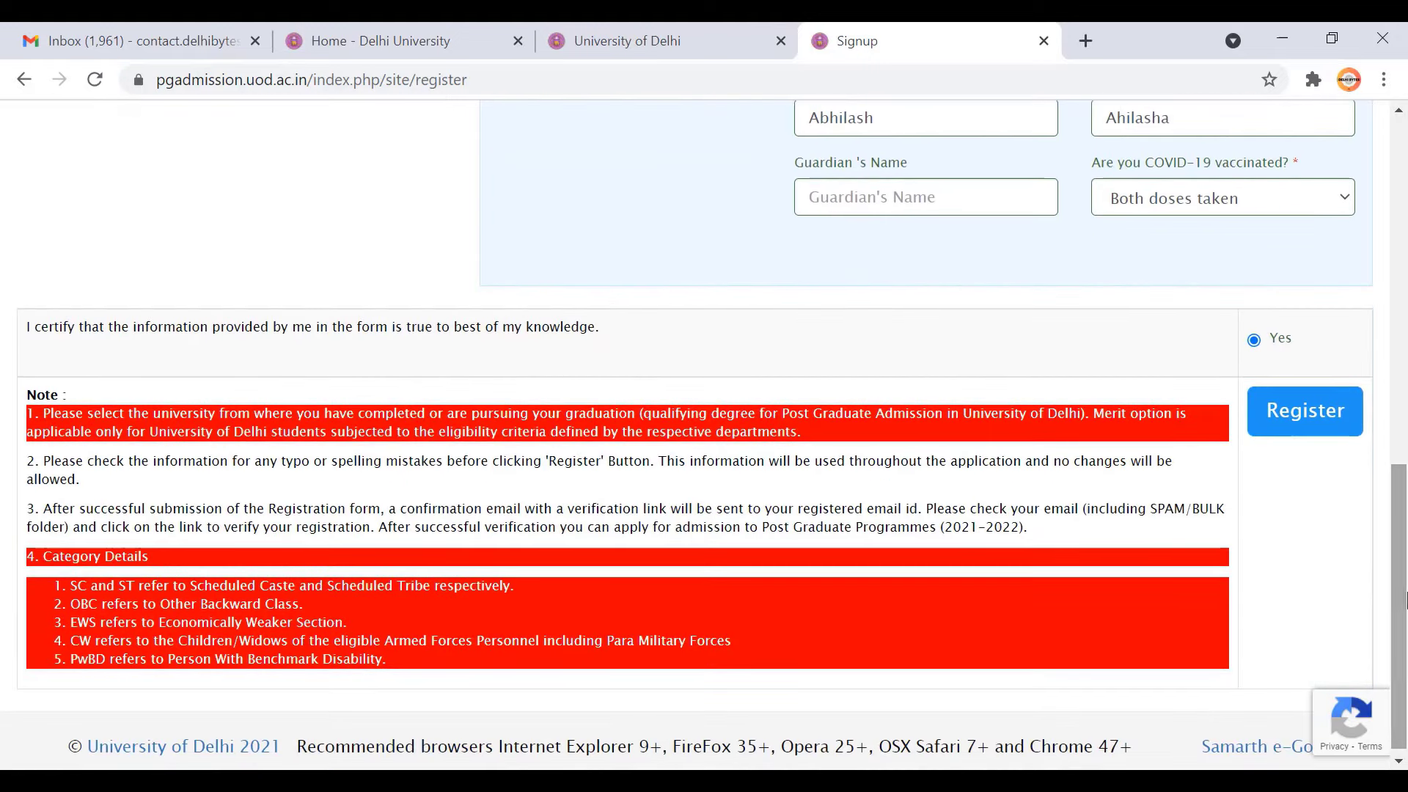
left_click(1306, 429)
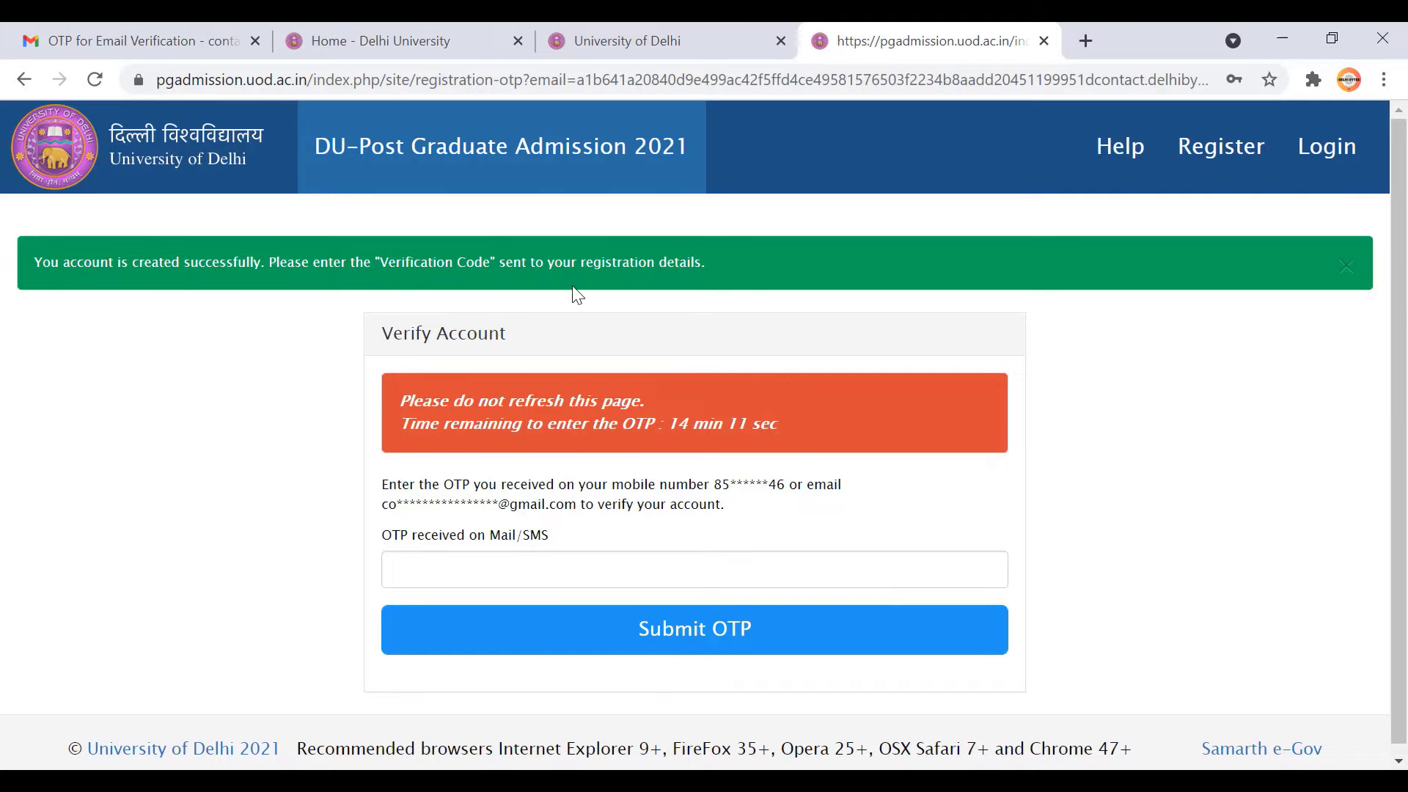
- Enter the verification code from the Gmail message to verify the new account
left_click(138, 33)
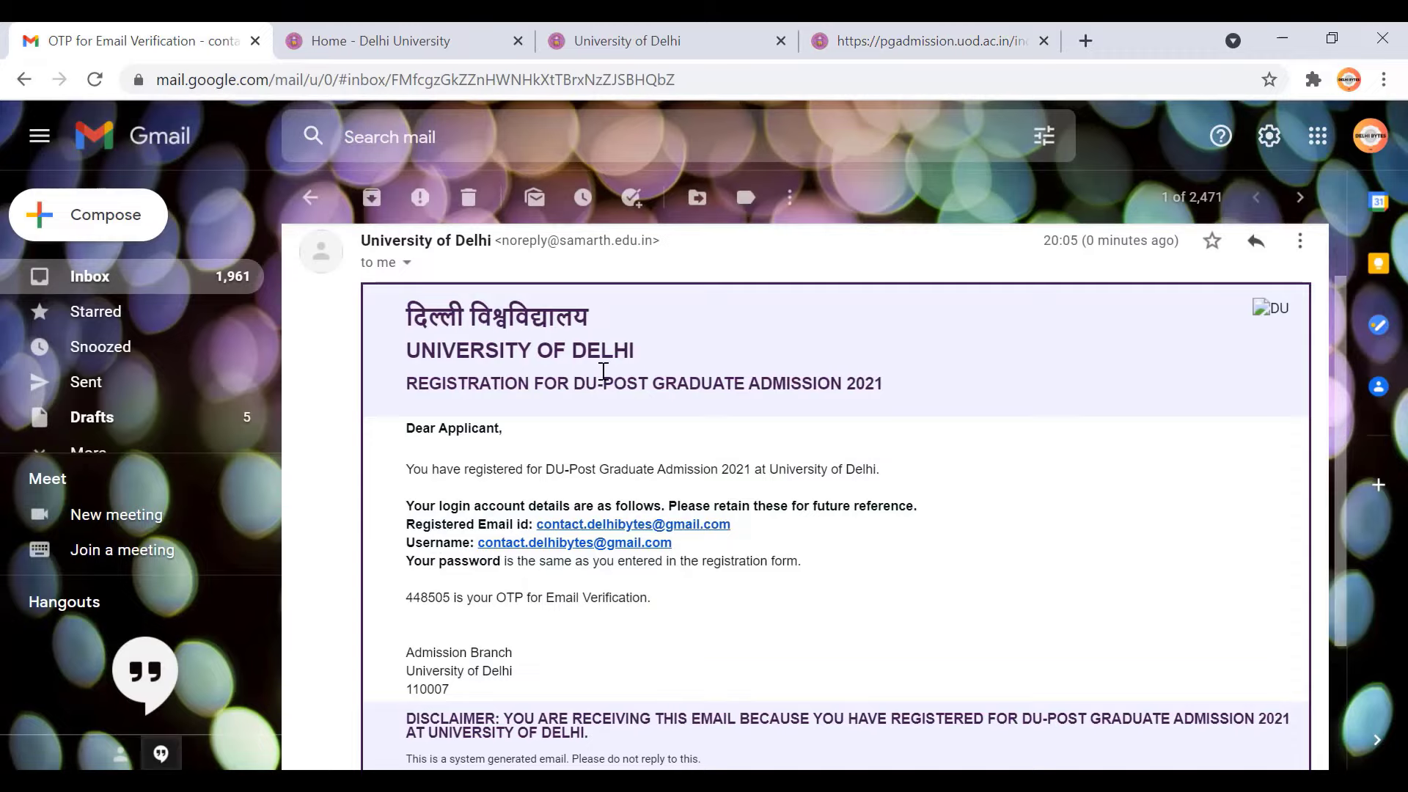
left_click(880, 20)
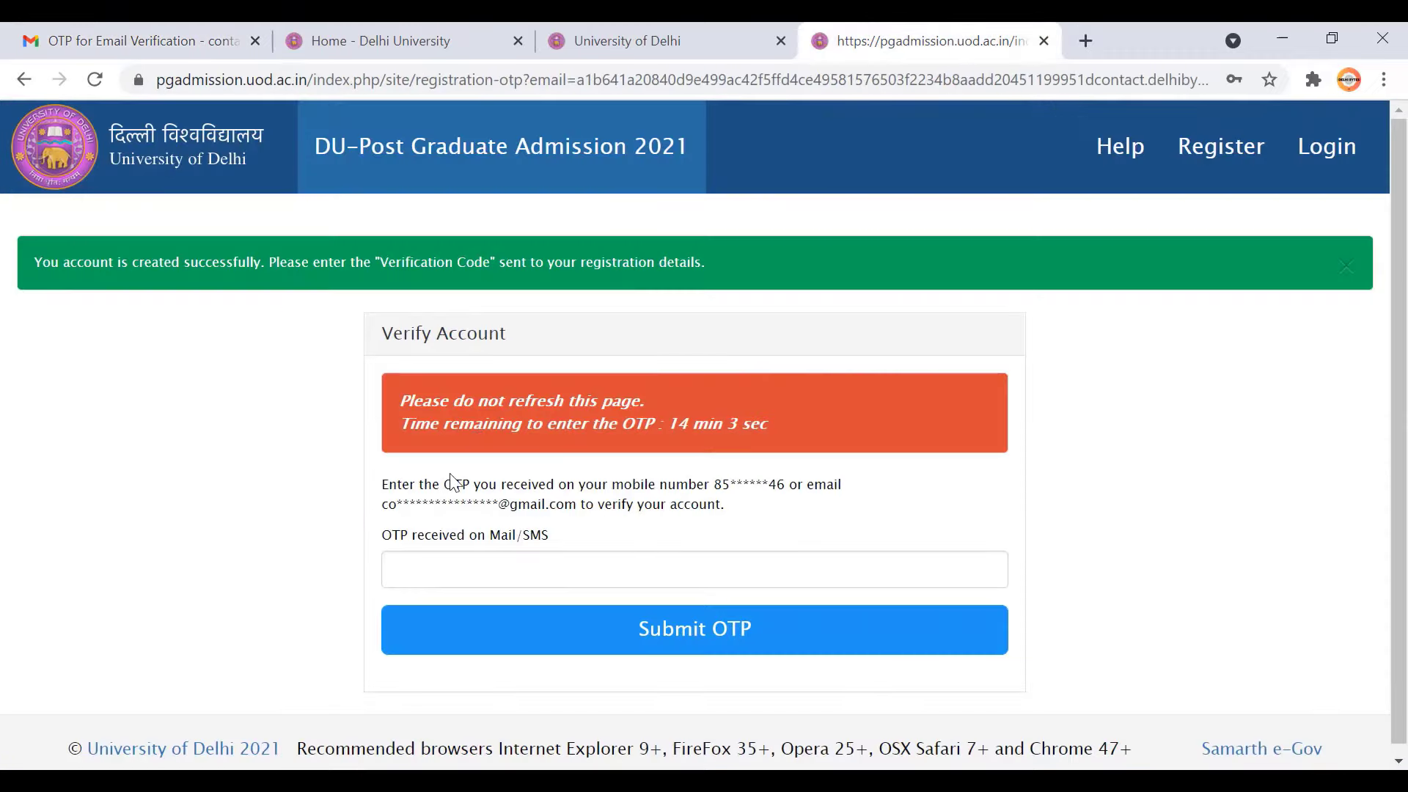
left_click(404, 575)
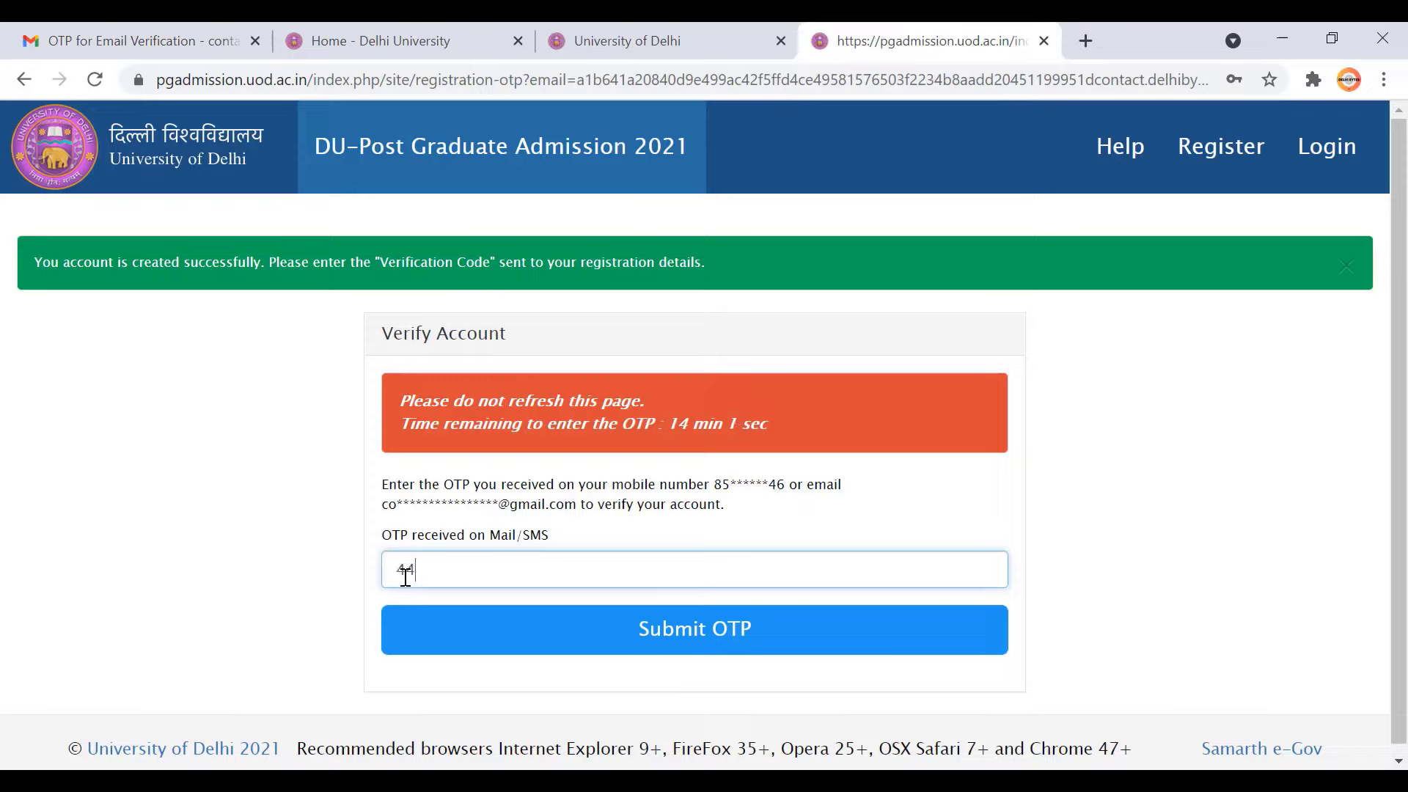
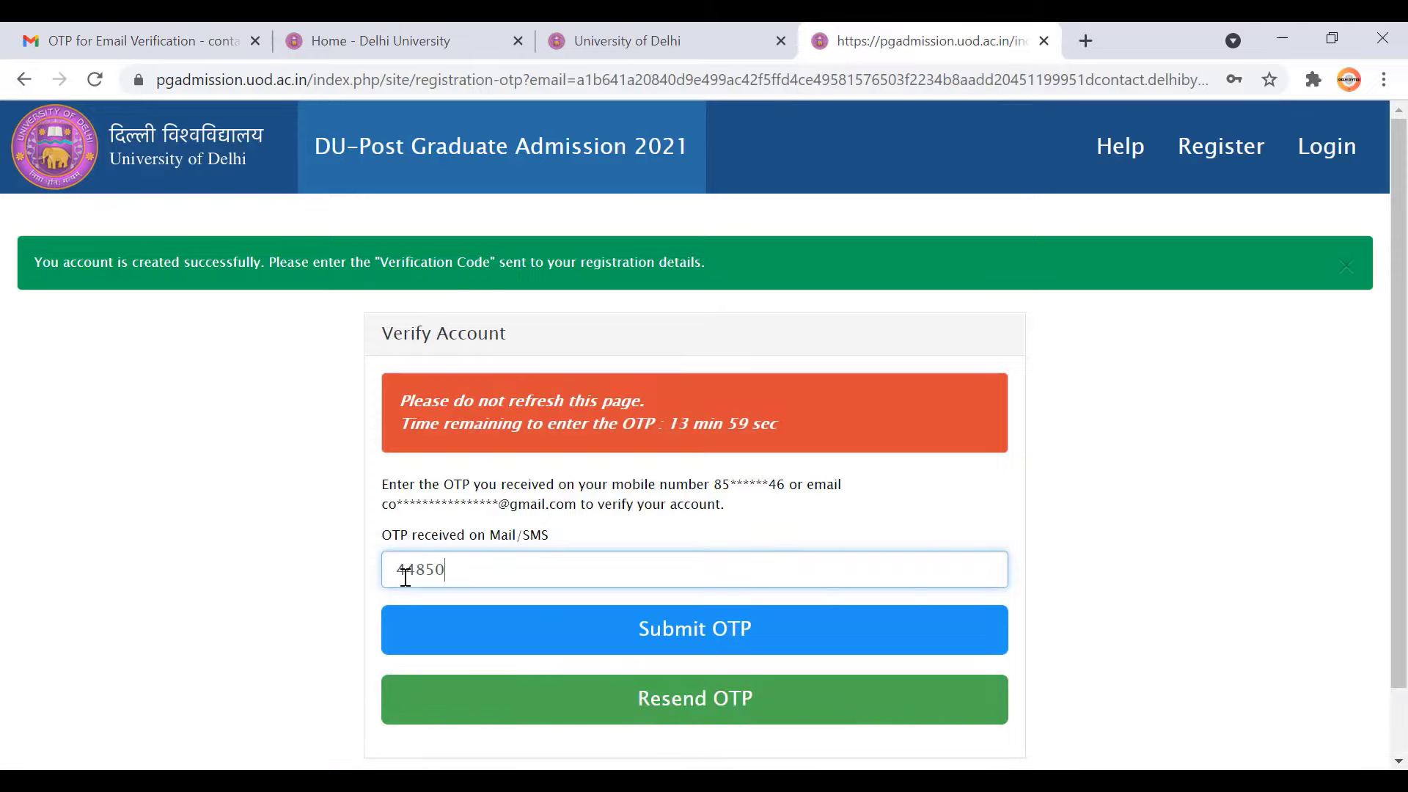
left_click(612, 637)
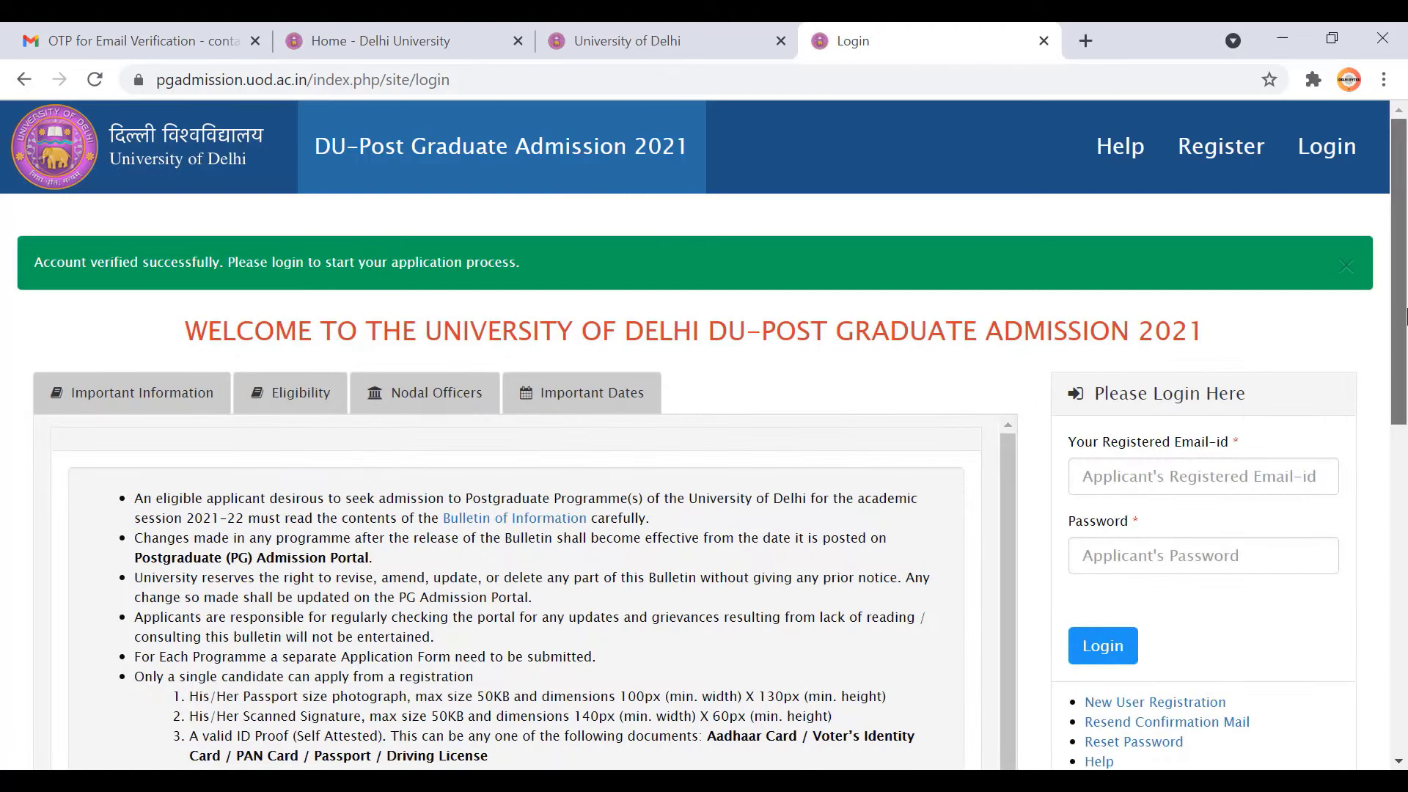
scroll(1406, 316, "down", 10)
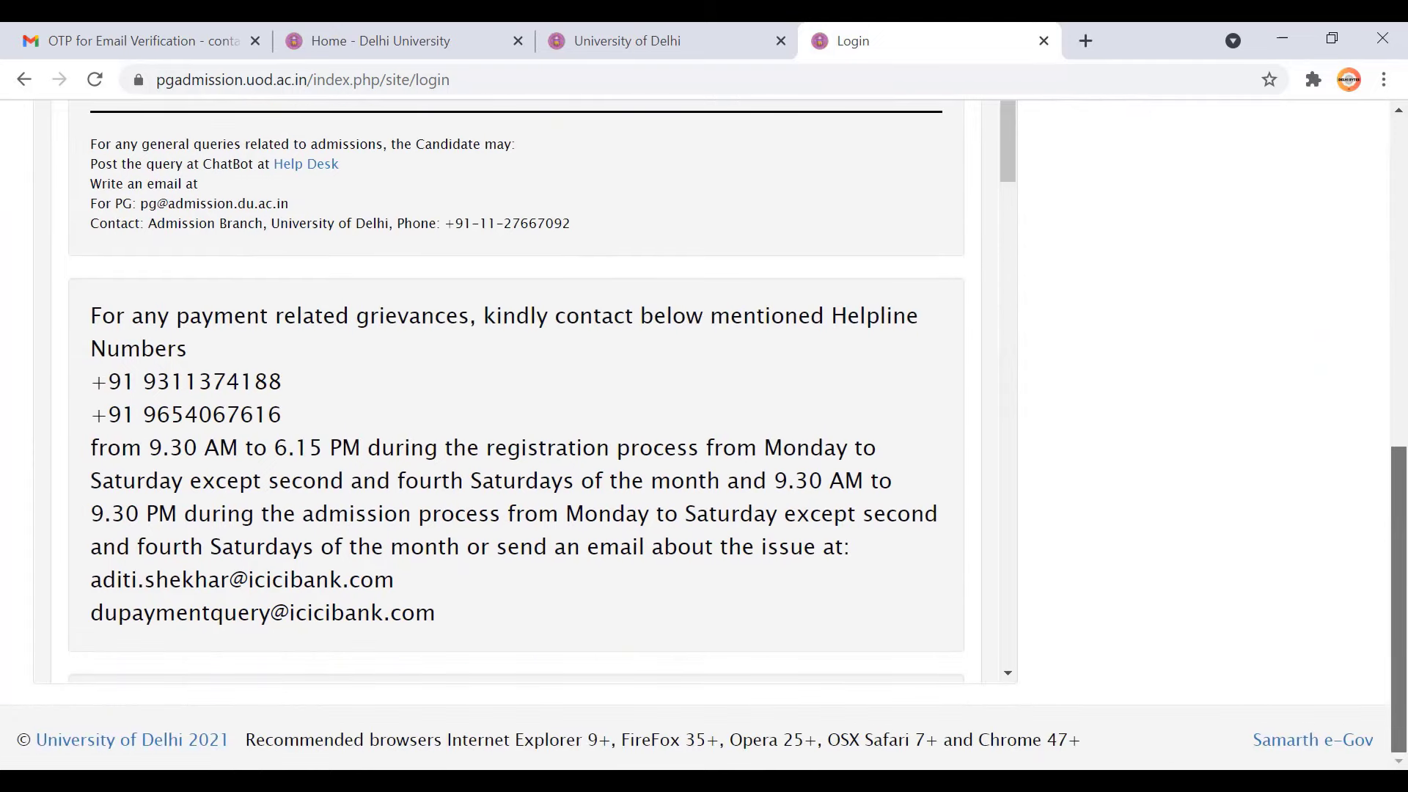
left_click_drag(1405, 631, 1405, 303)
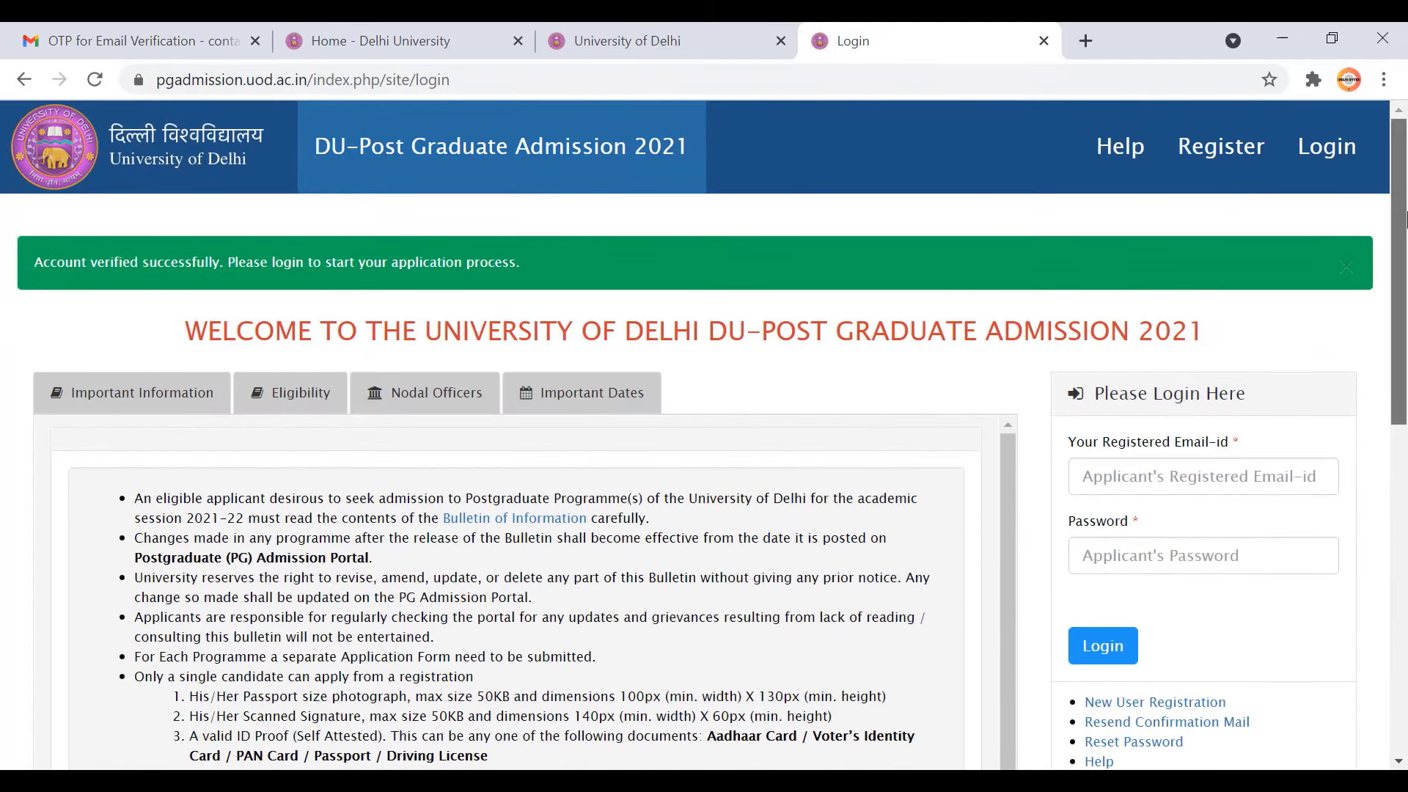
scroll(1405, 297, "down", 2)
scroll(1405, 297, "up", 2)
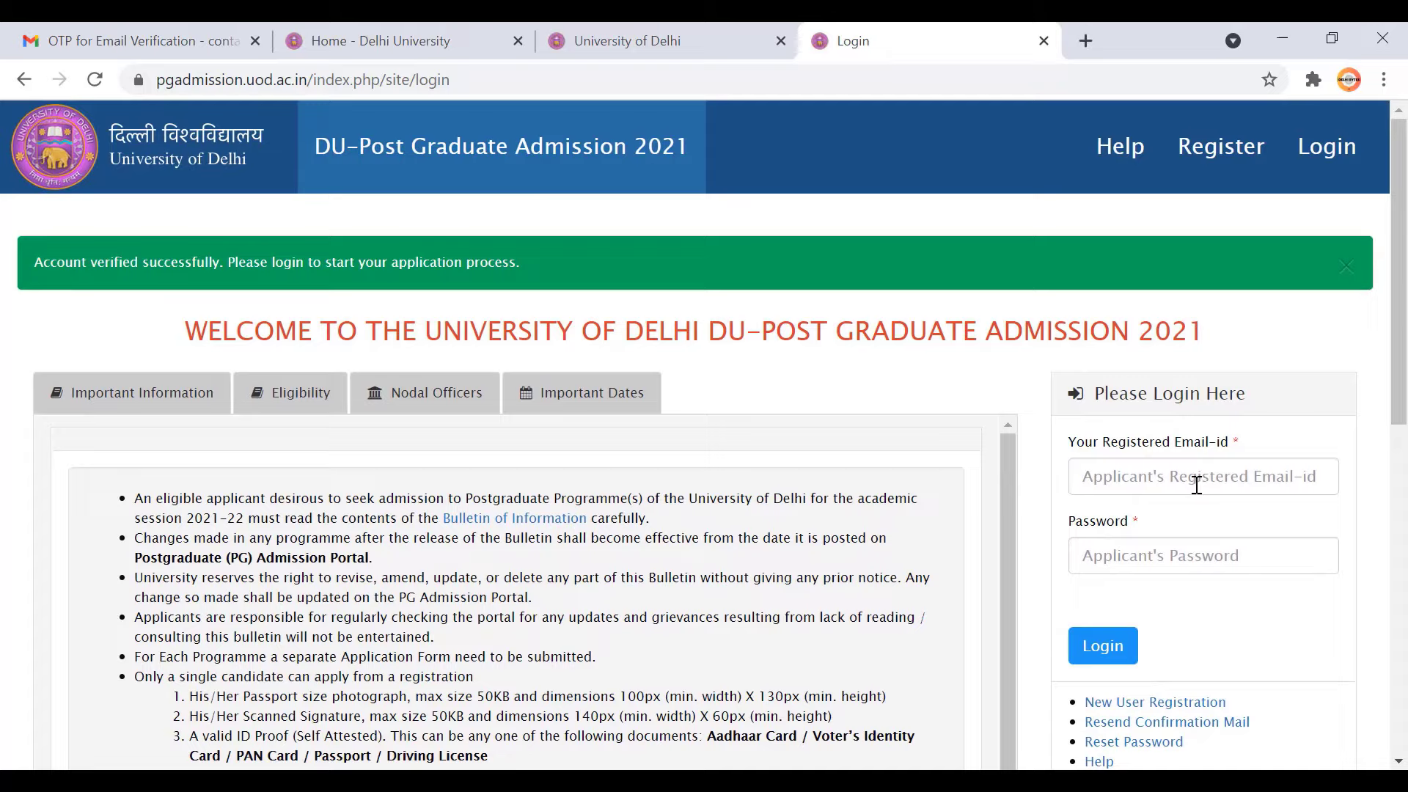
- Log in with the saved credentials, dismiss the save-password prompt, and reach My Uploads
left_click(1171, 555)
left_click(1100, 648)
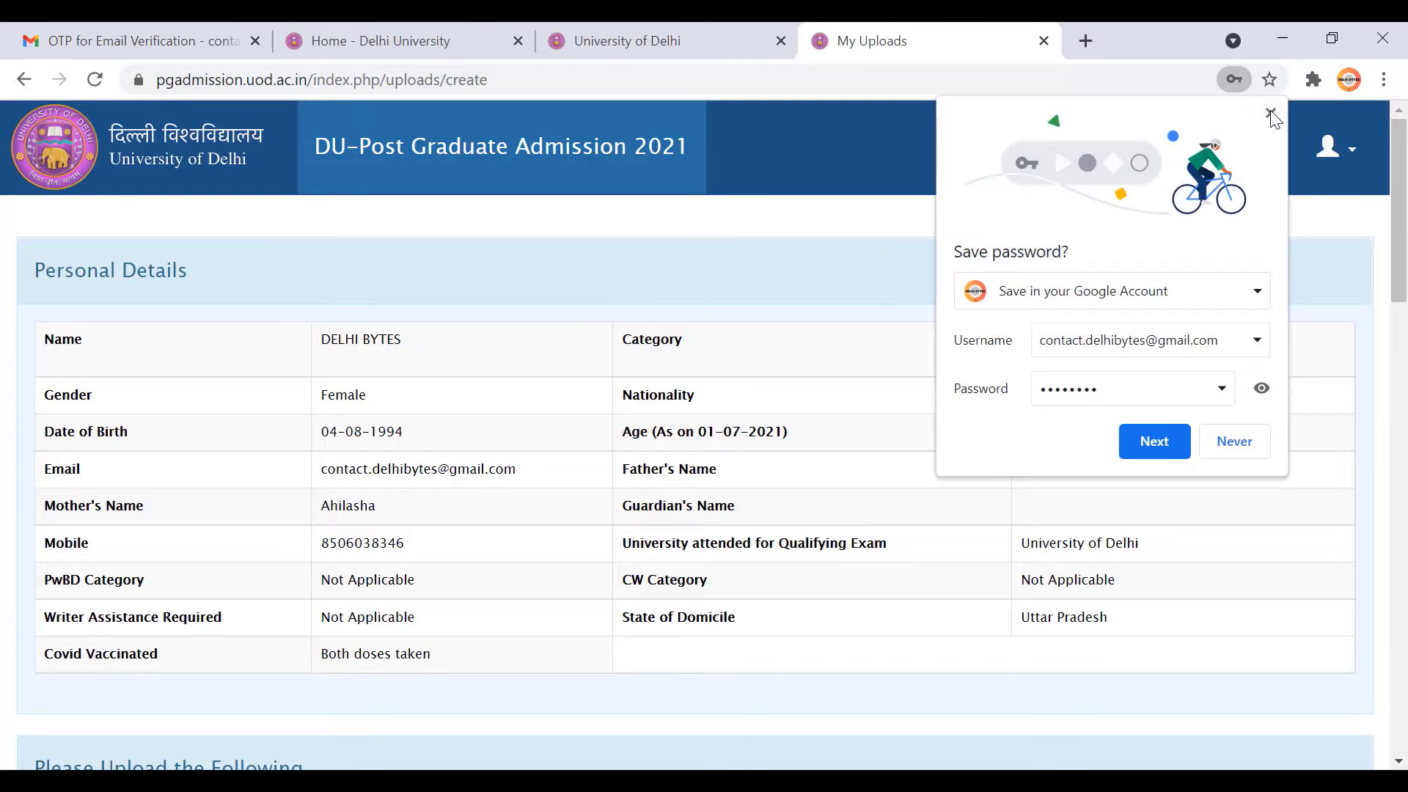
left_click(1270, 112)
left_click_drag(1405, 164, 1405, 175)
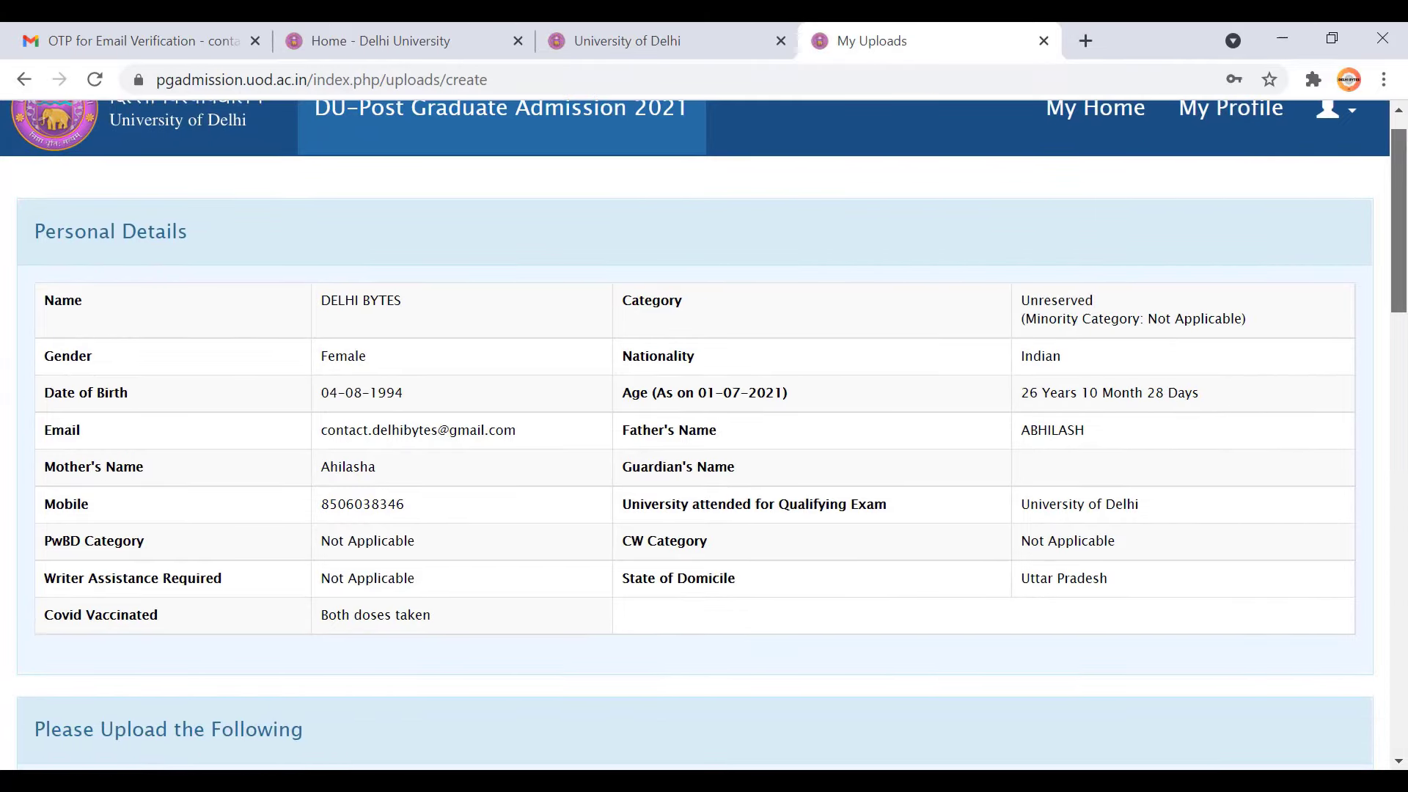
left_click_drag(1405, 176, 1406, 192)
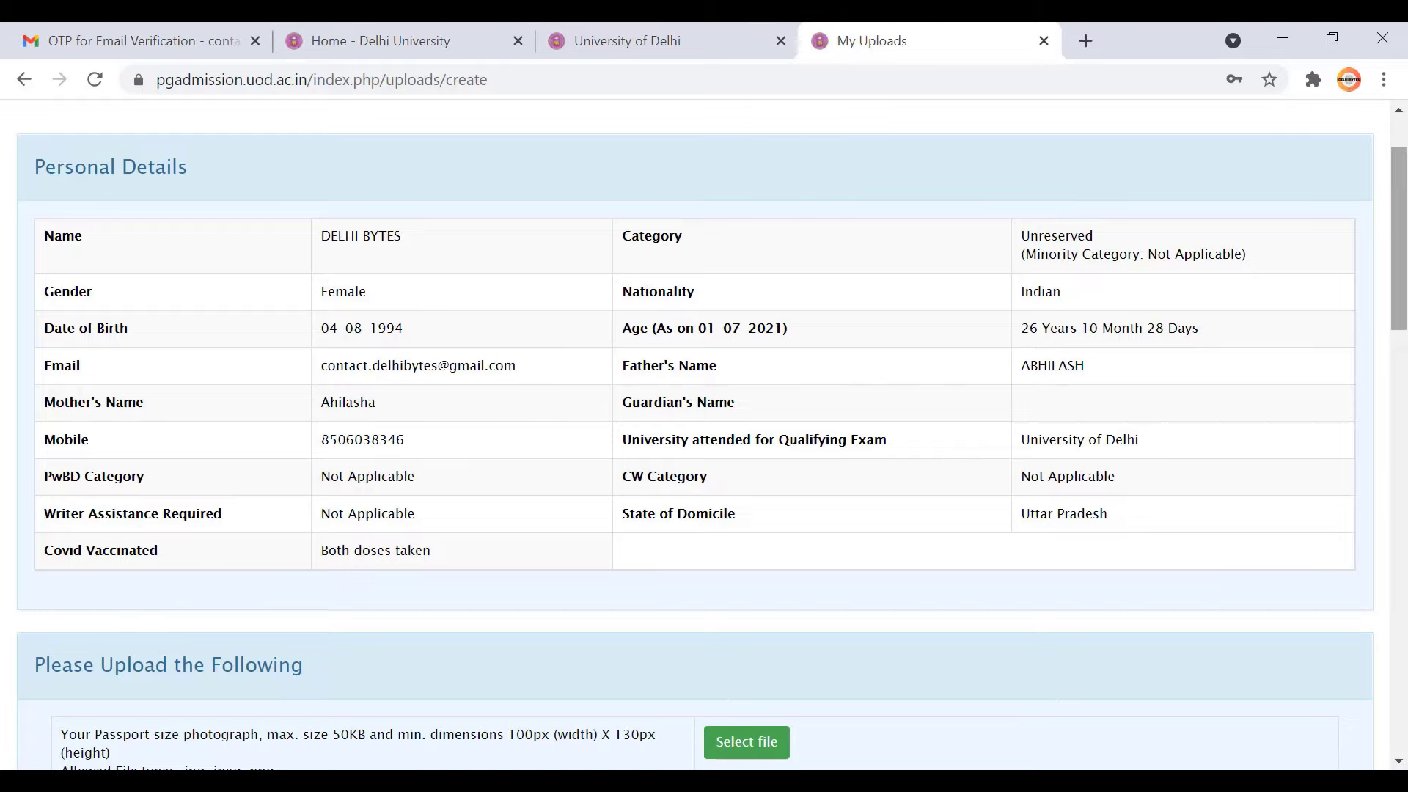
scroll(1404, 312, "down", 2)
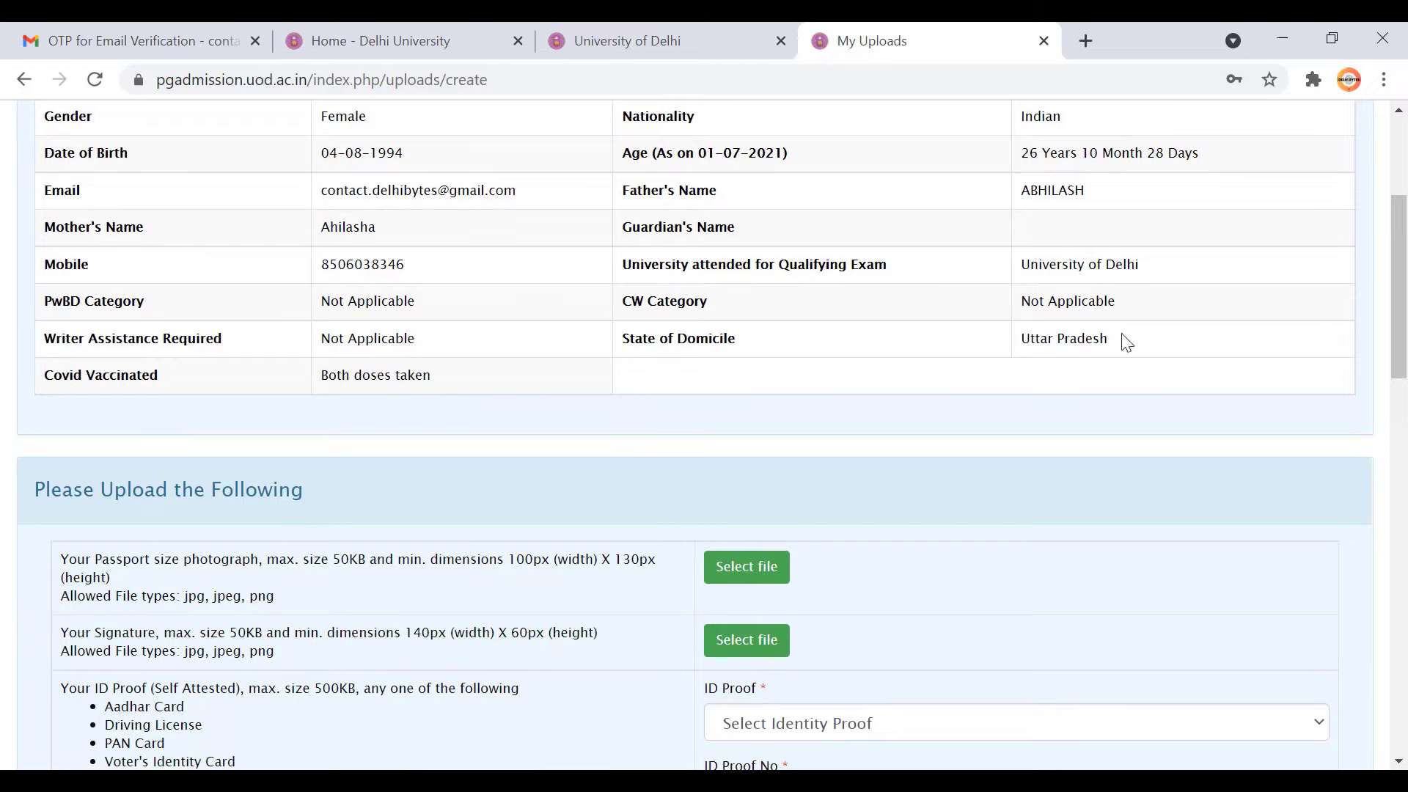
scroll(1404, 352, "down", 2)
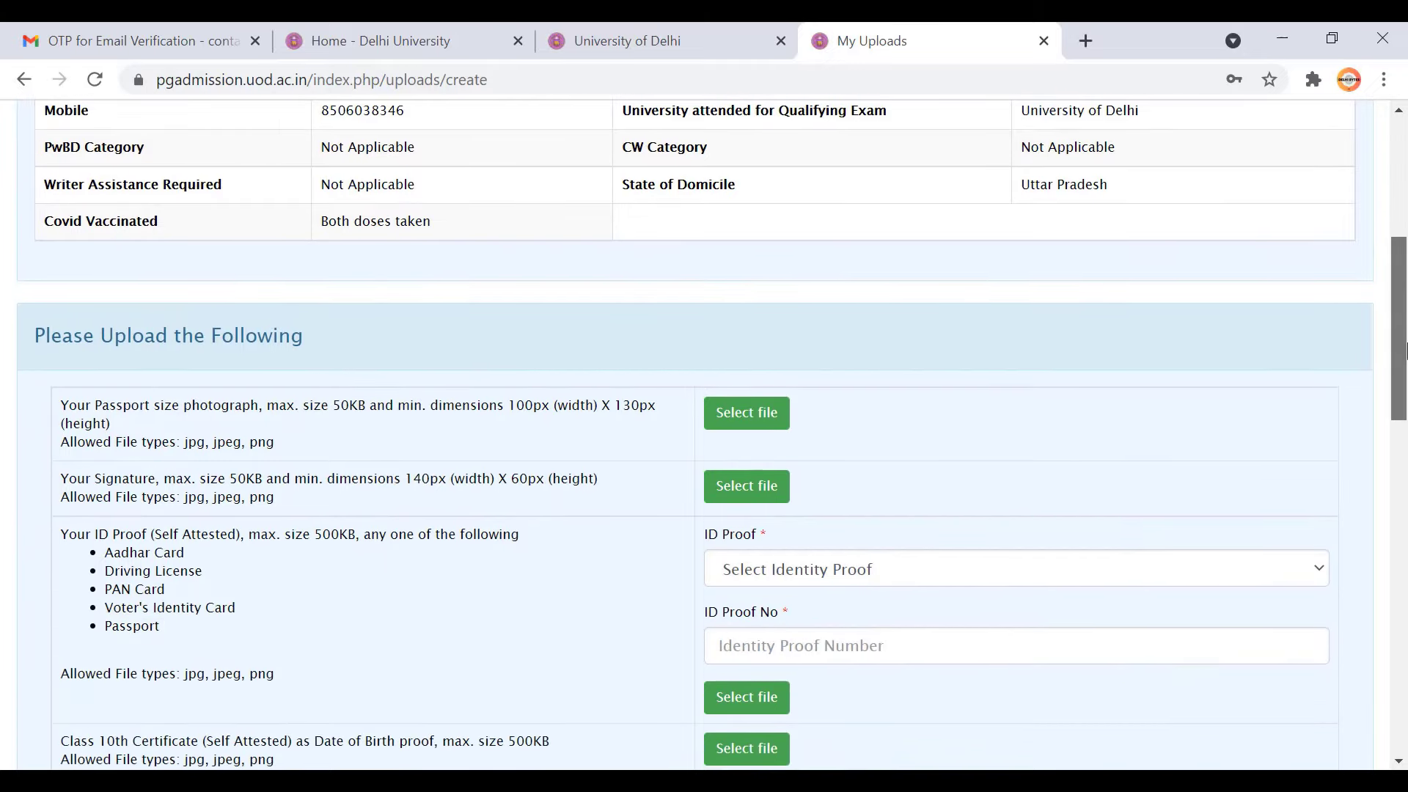
scroll(1404, 352, "down", 1)
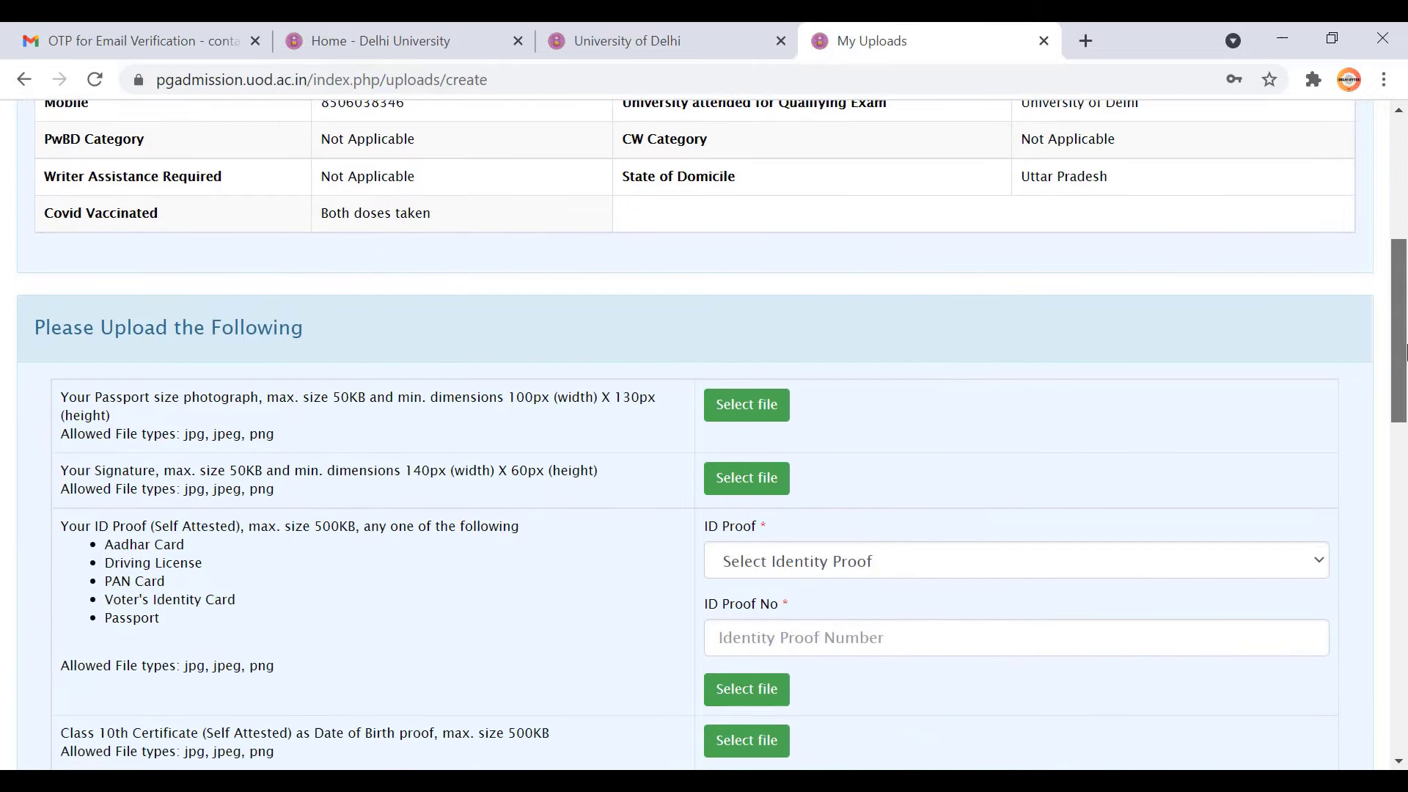
left_click_drag(1404, 352, 1404, 380)
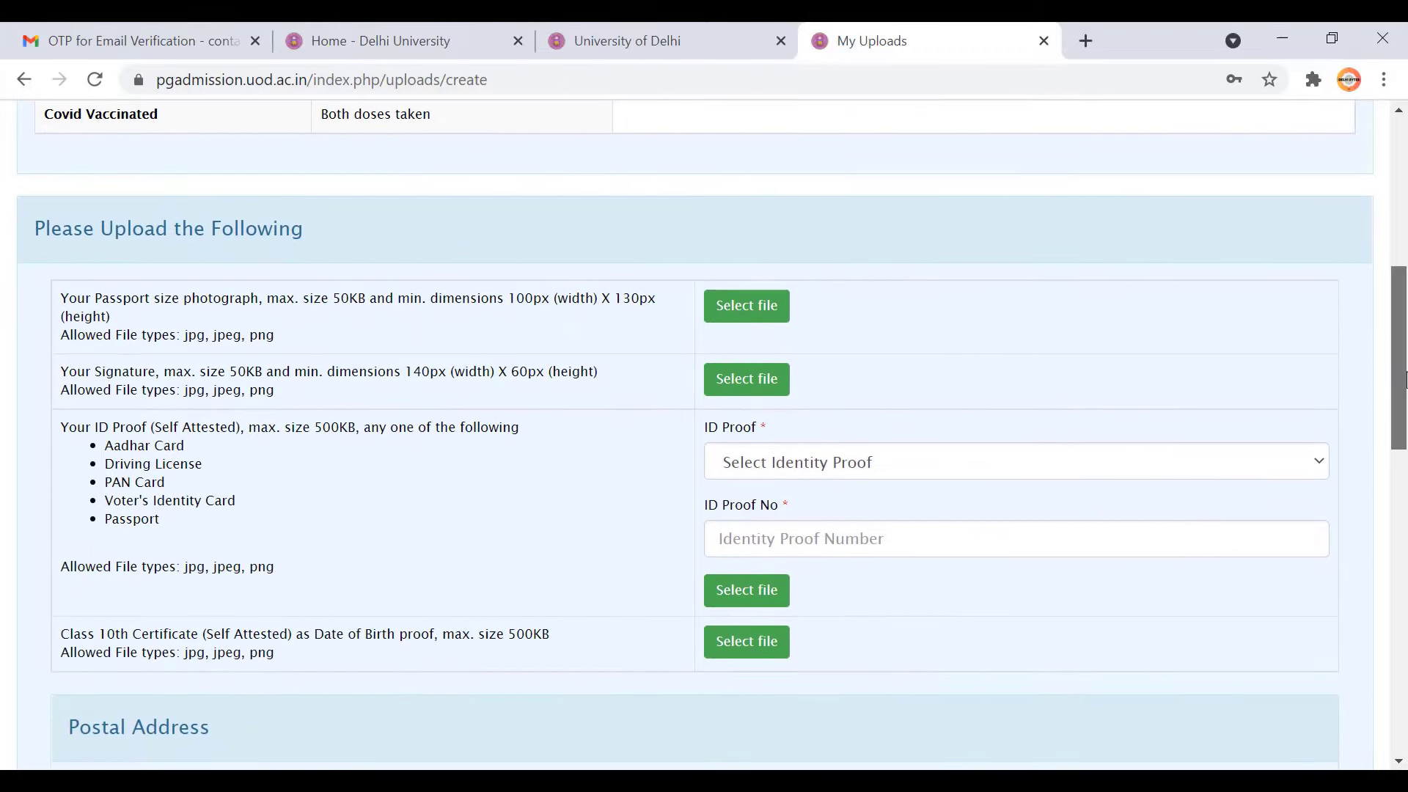
left_click_drag(1403, 380, 1404, 388)
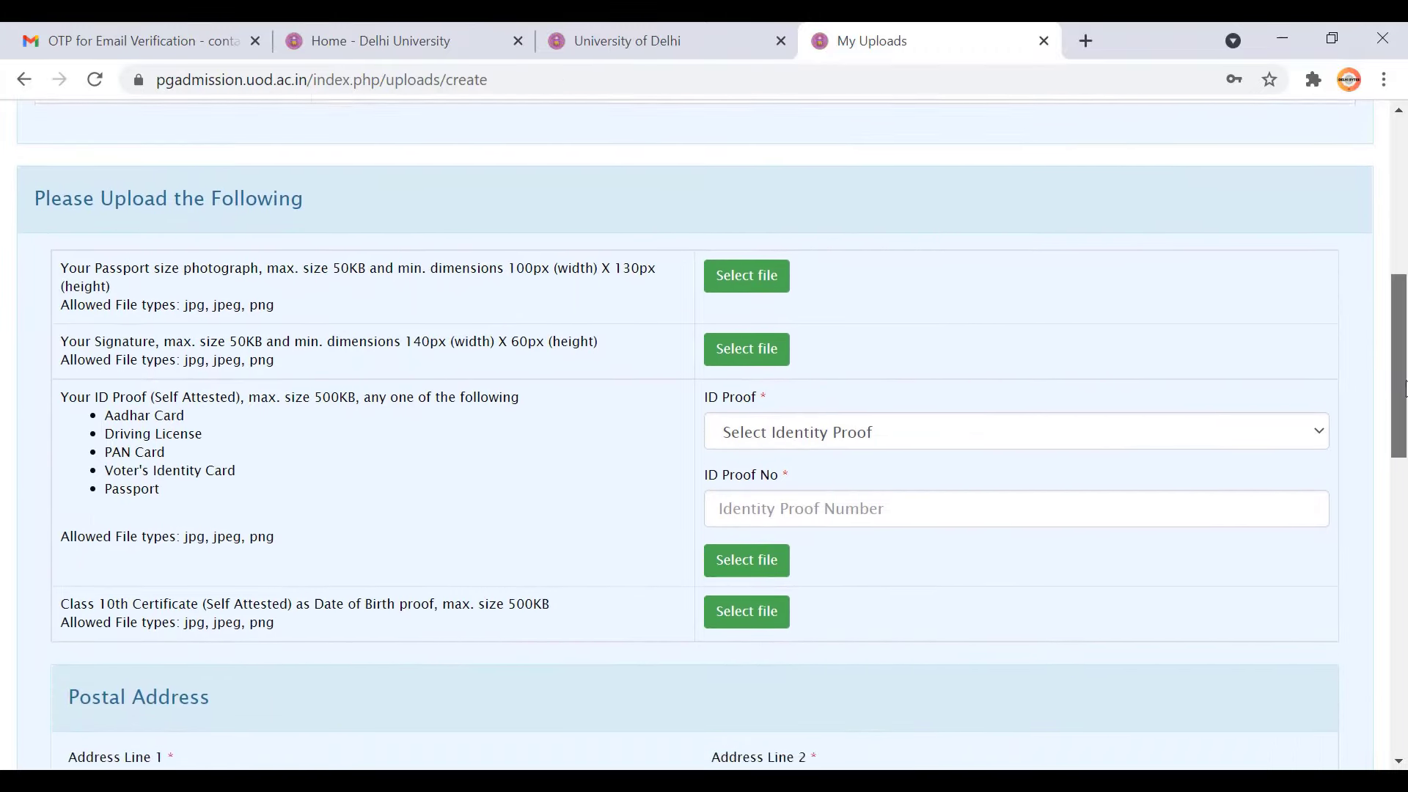
- Upload IMG-20190720-WA0002 as the passport photograph
left_click(748, 308)
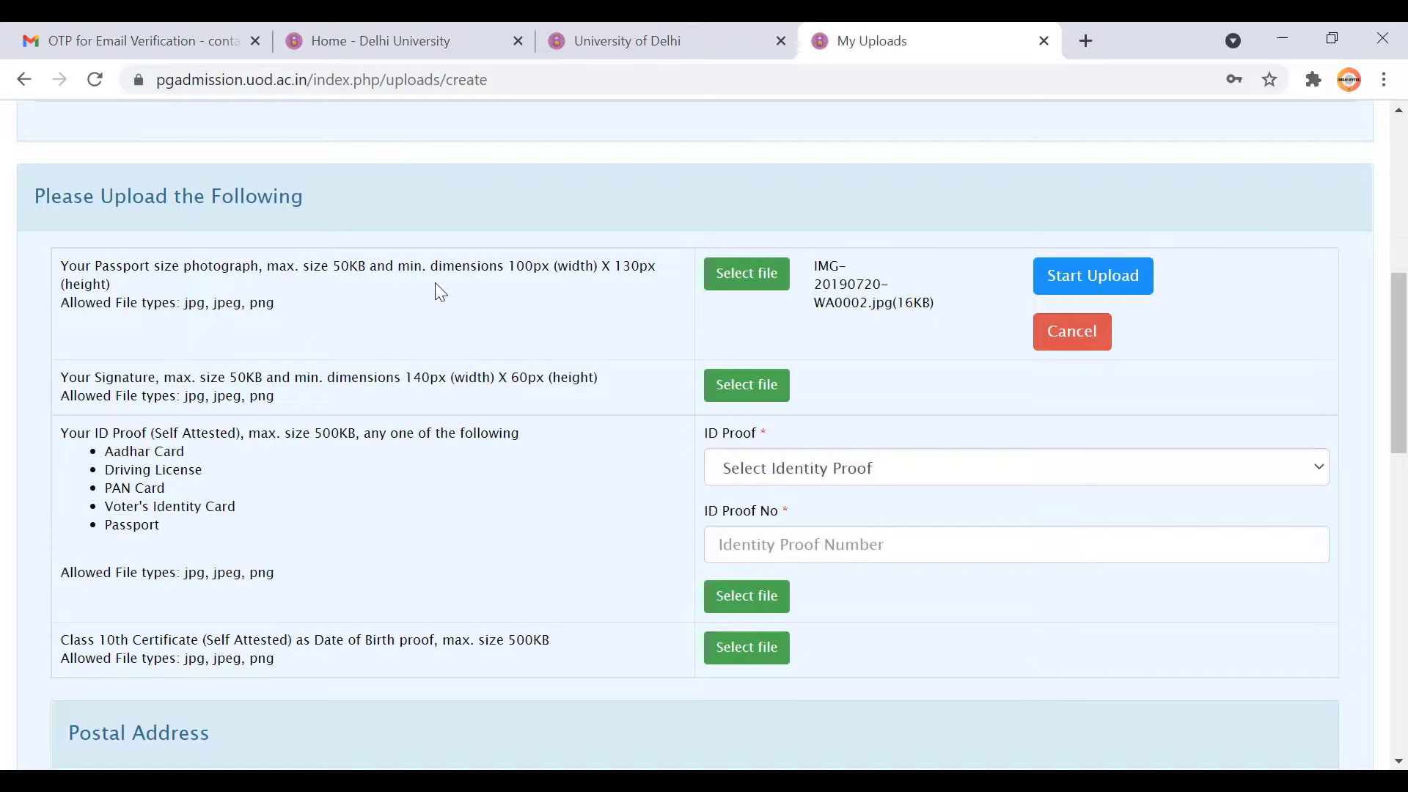
left_click(743, 286)
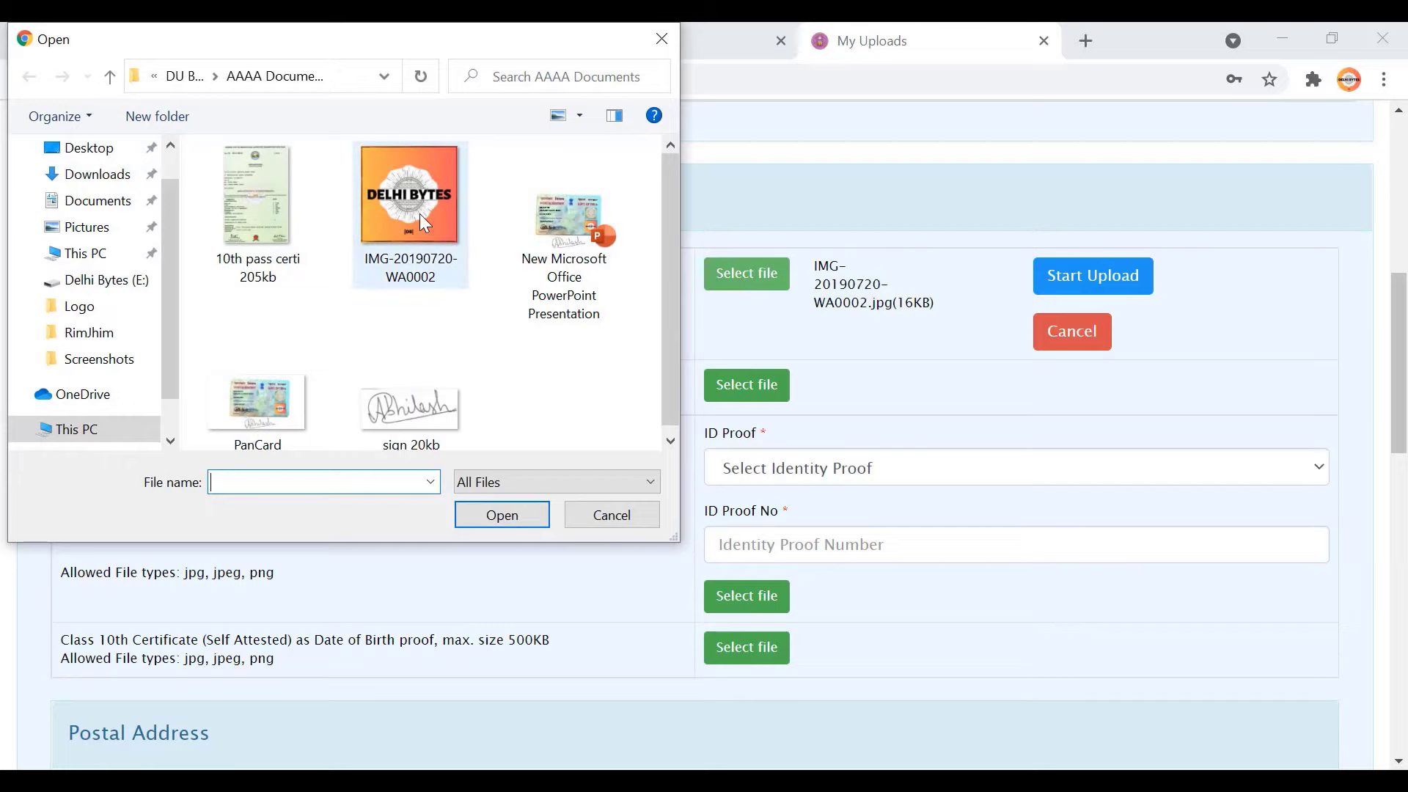
double_click(420, 213)
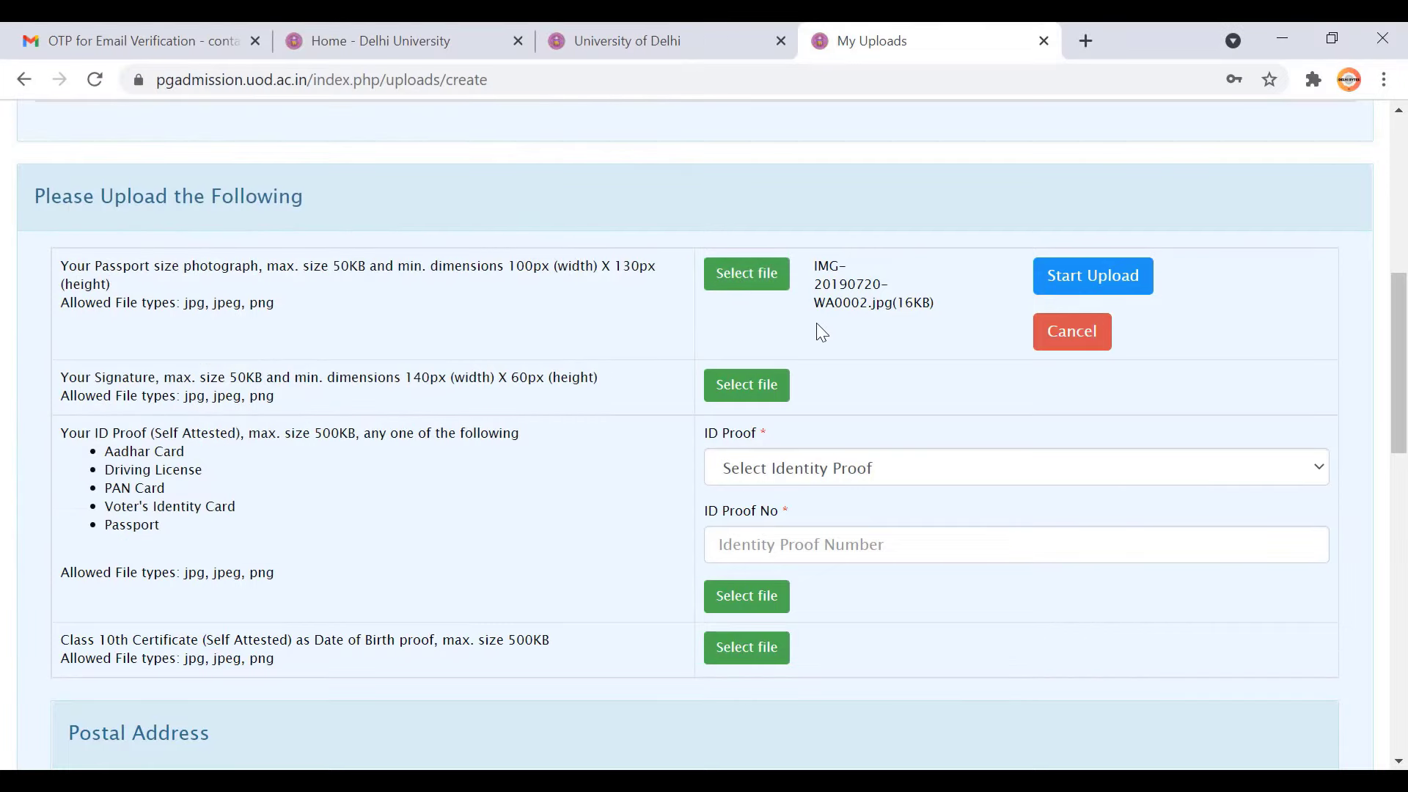
left_click(1090, 276)
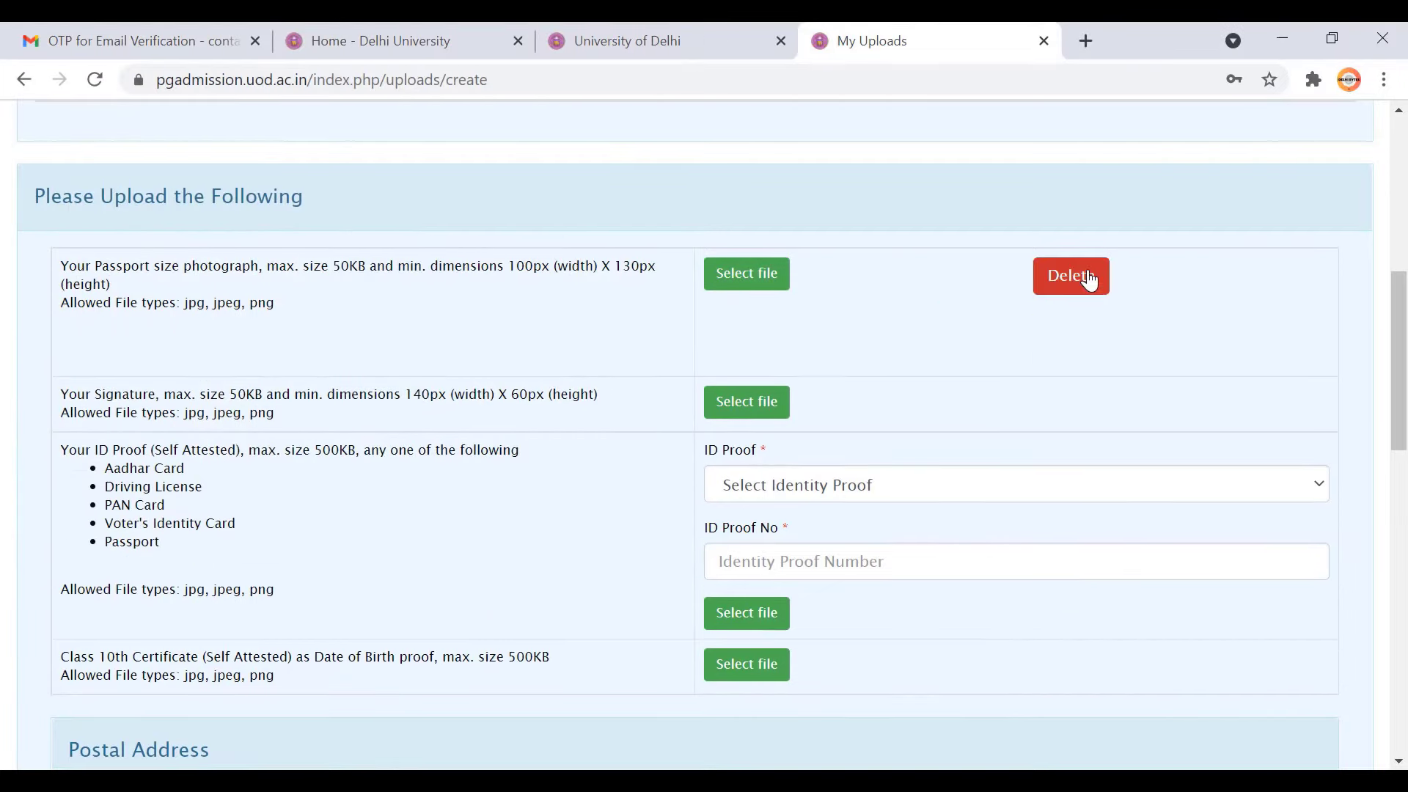
- Upload the 'sign 20kb' image as the signature
left_click(738, 401)
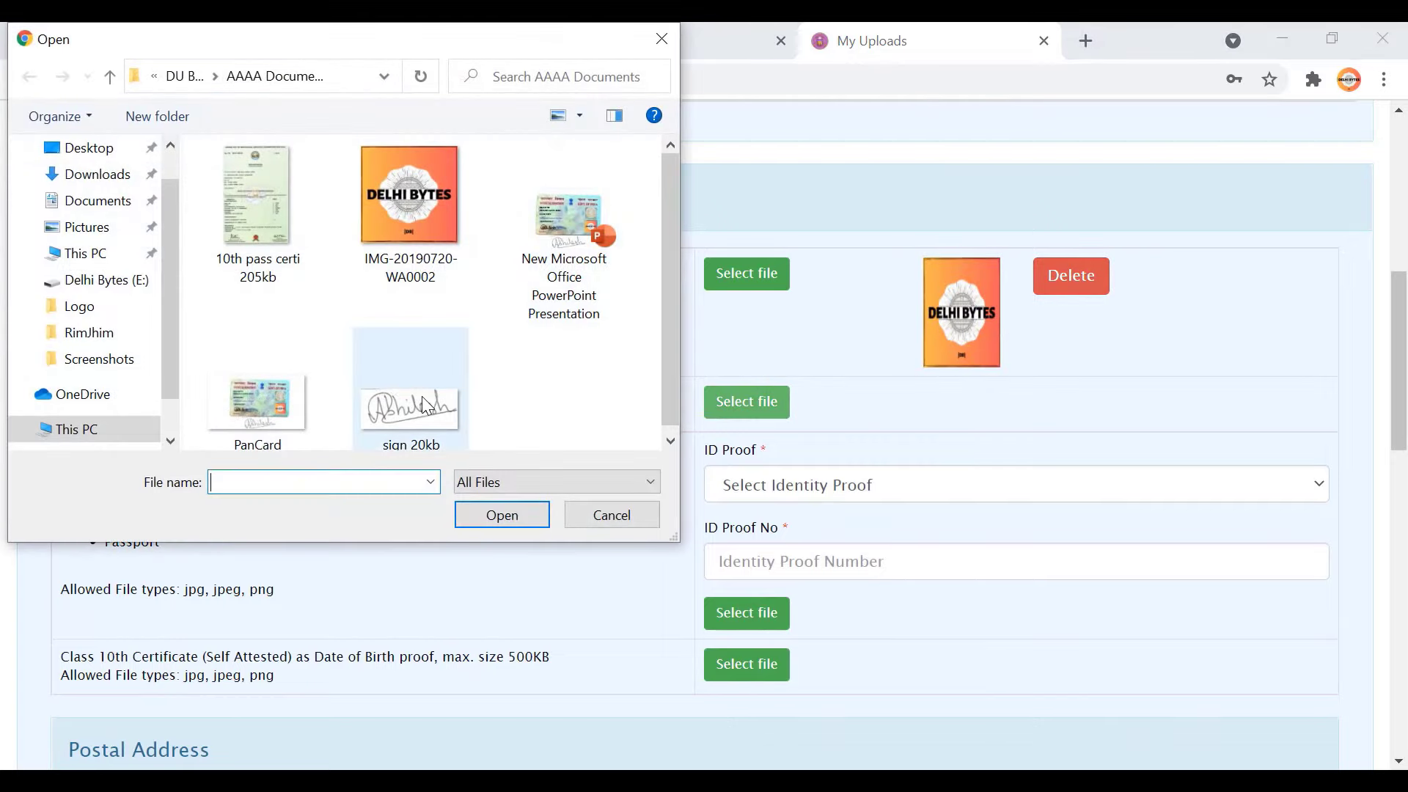
double_click(423, 397)
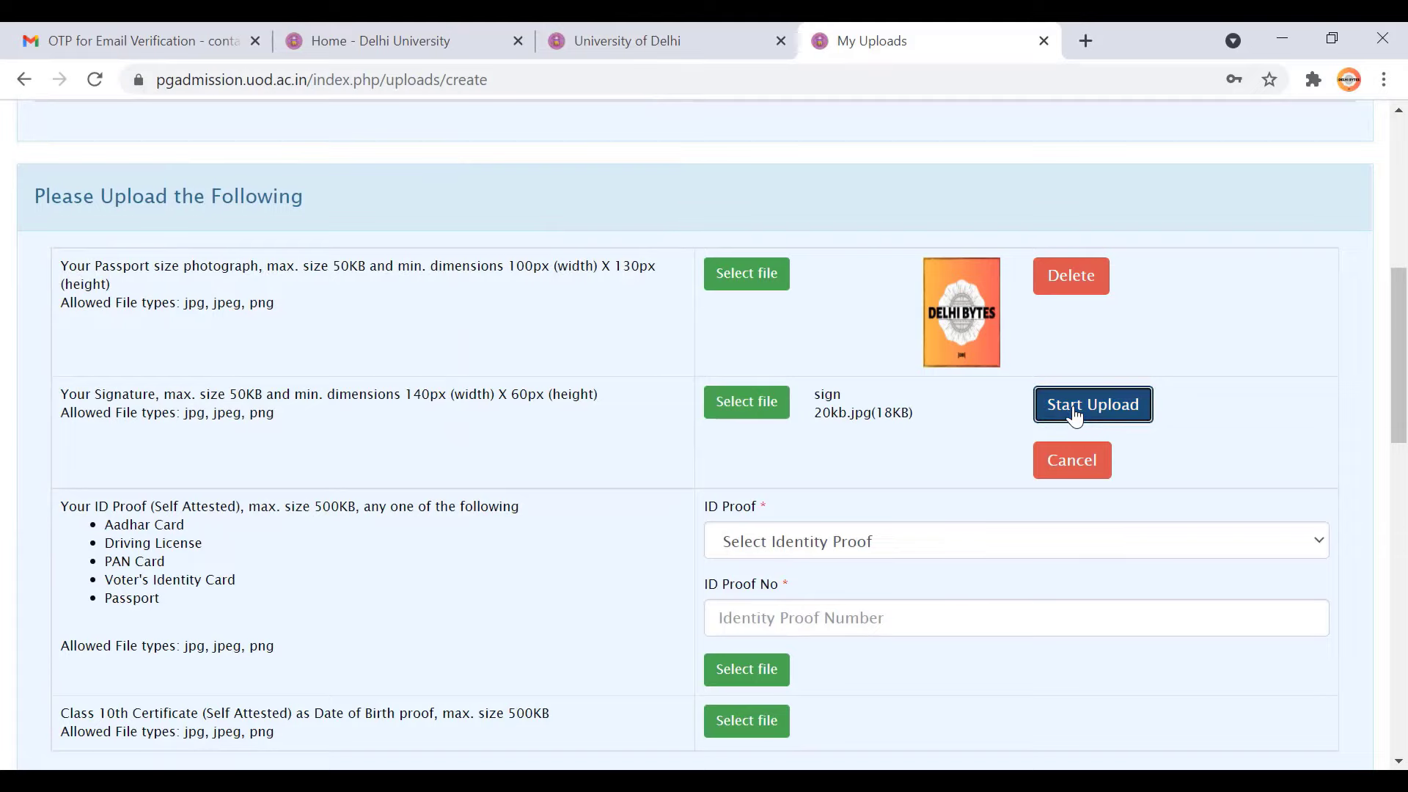
left_click(1076, 416)
left_click_drag(1399, 360, 1404, 415)
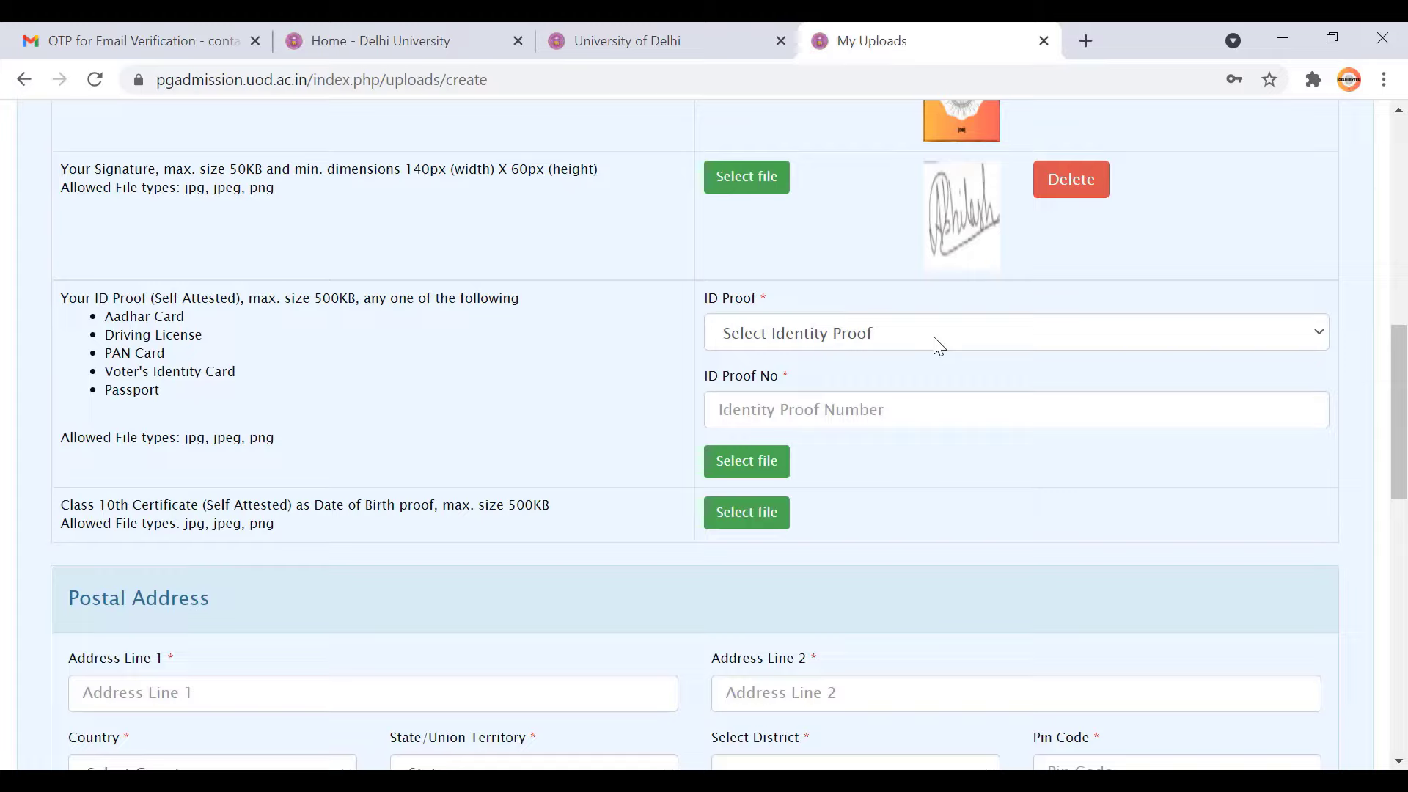
- Set the ID proof type to PAN Card and upload the PanCard image
left_click(936, 339)
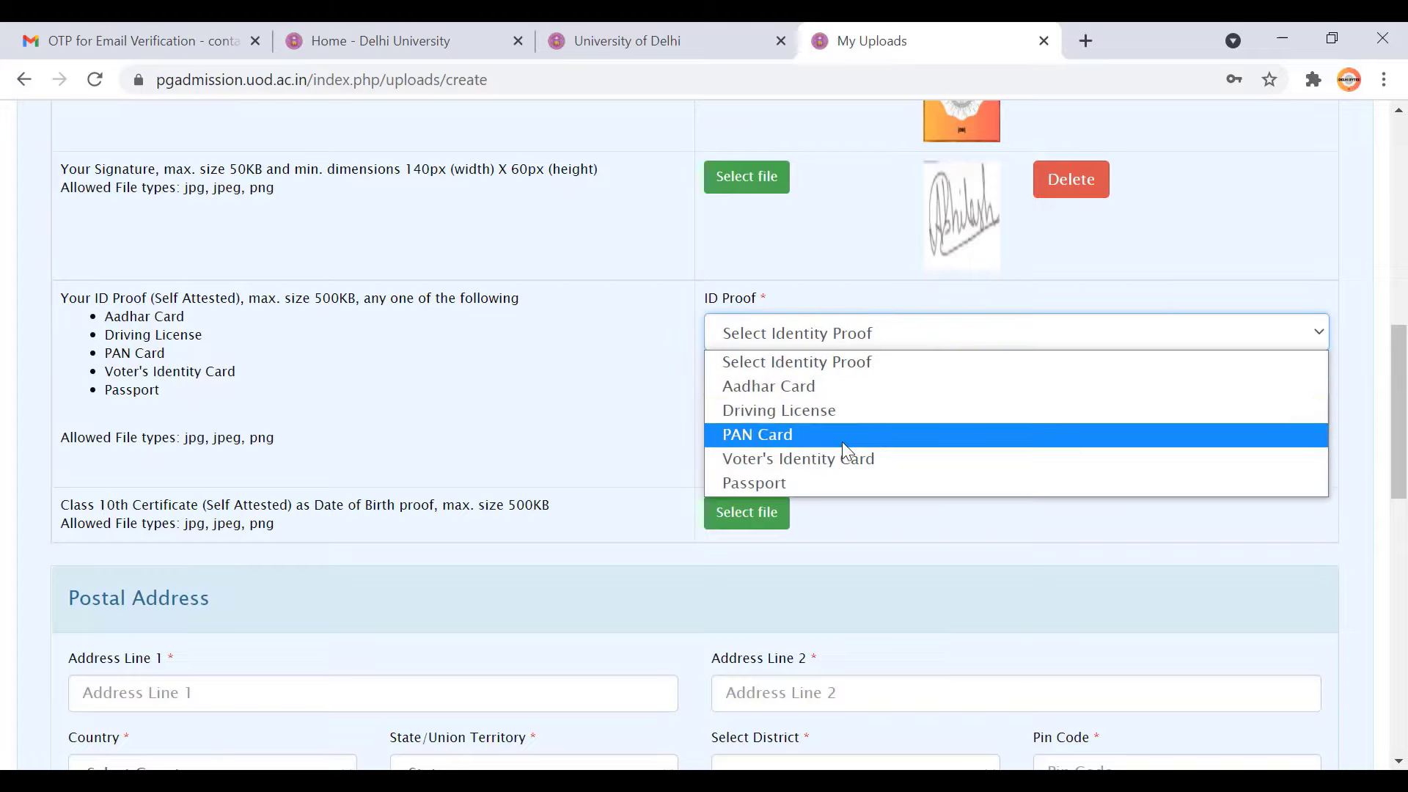
left_click(847, 444)
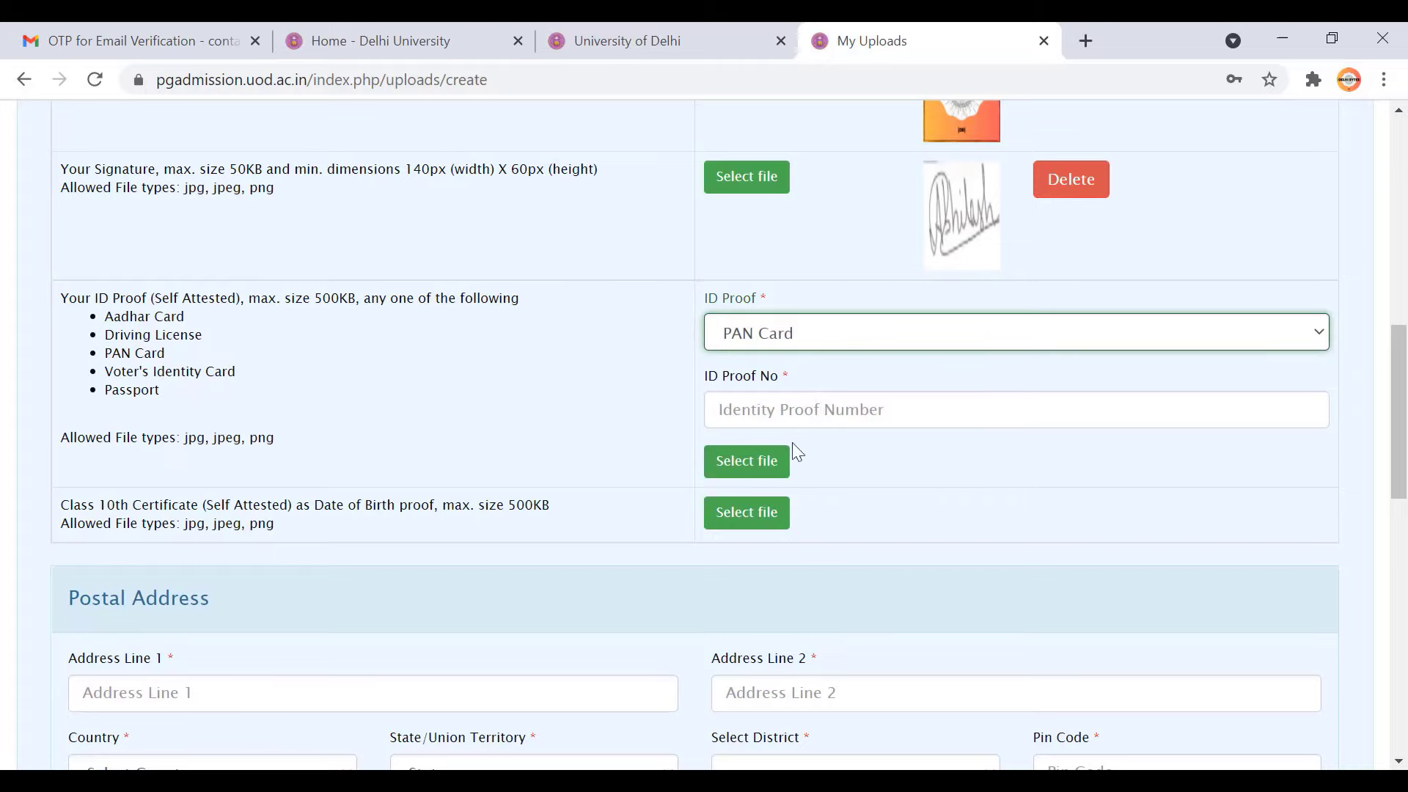
left_click(764, 467)
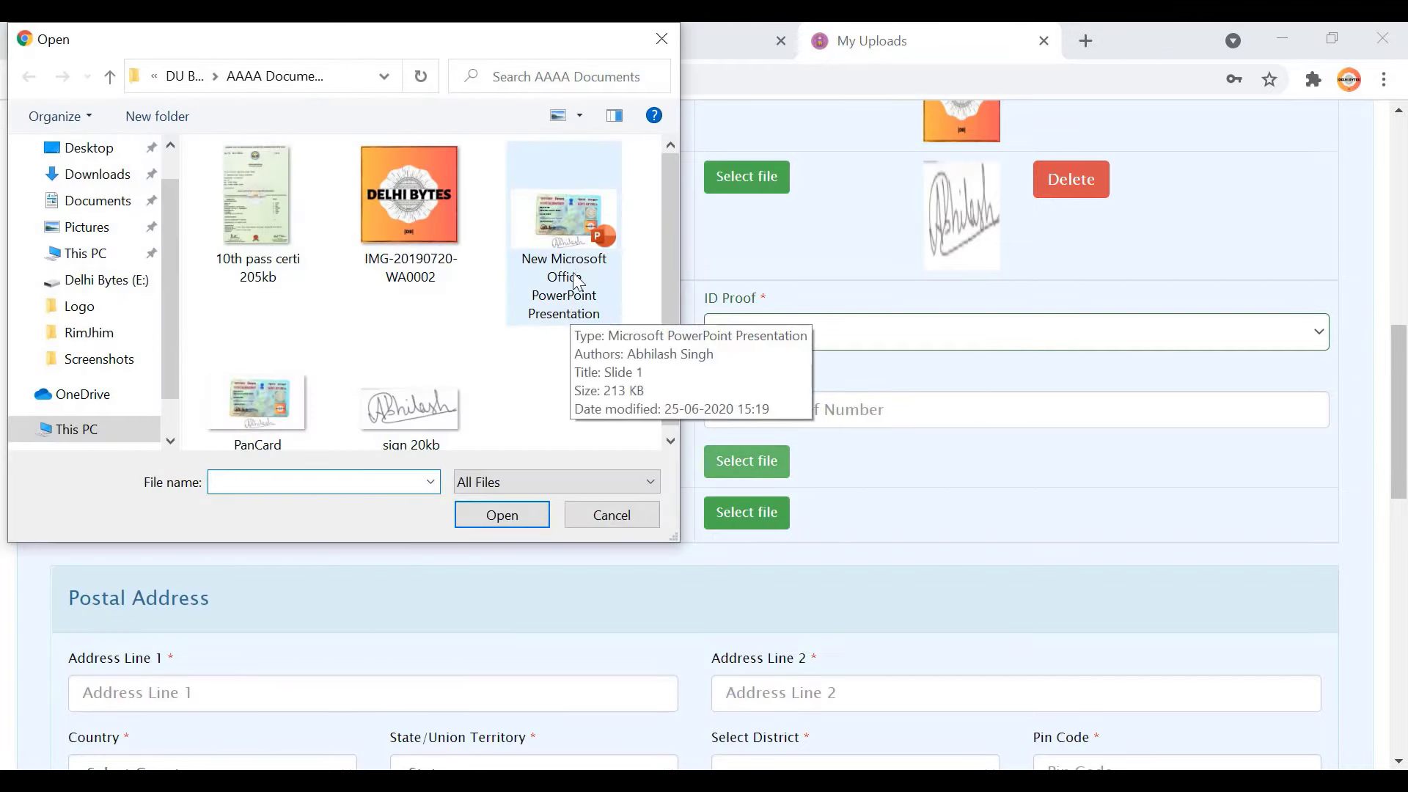
double_click(579, 282)
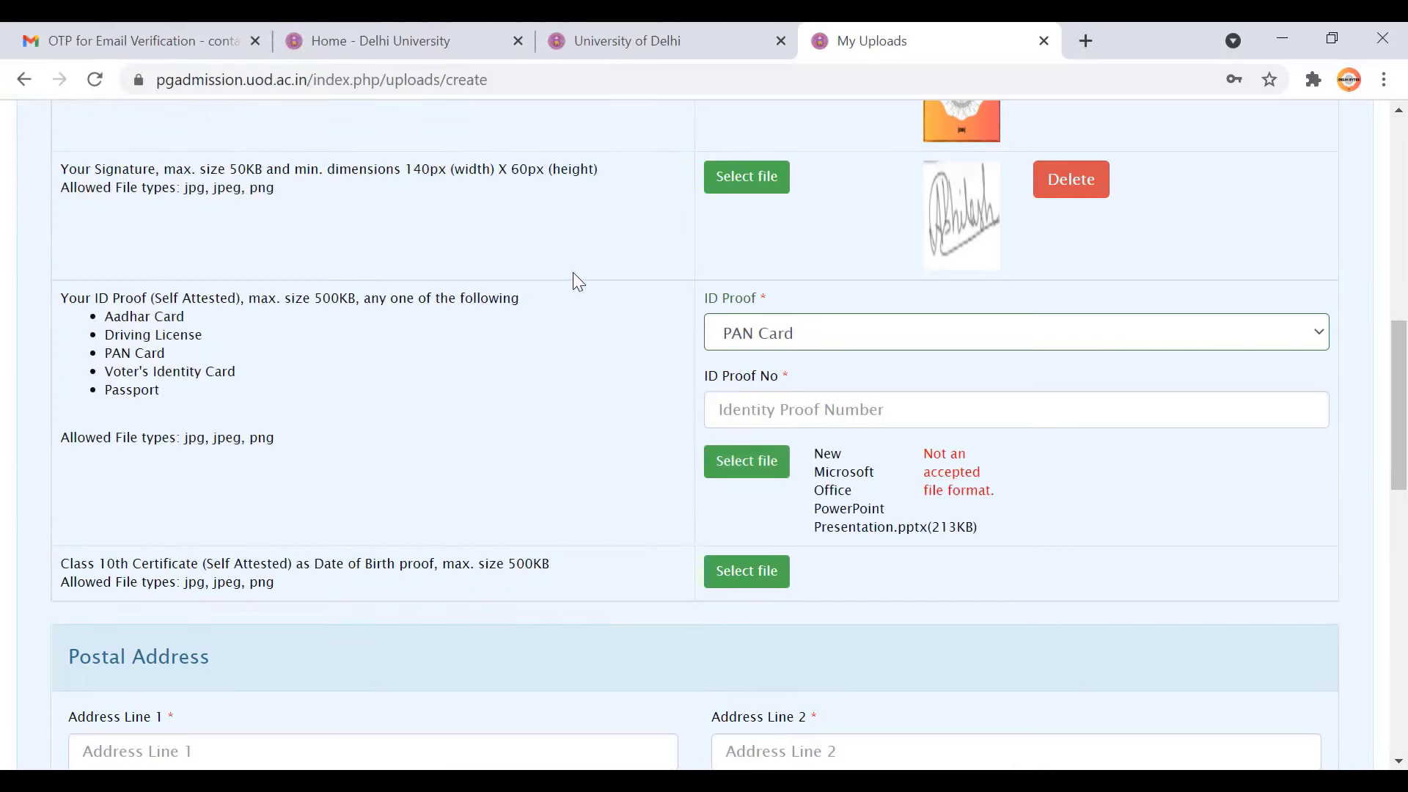
left_click(768, 471)
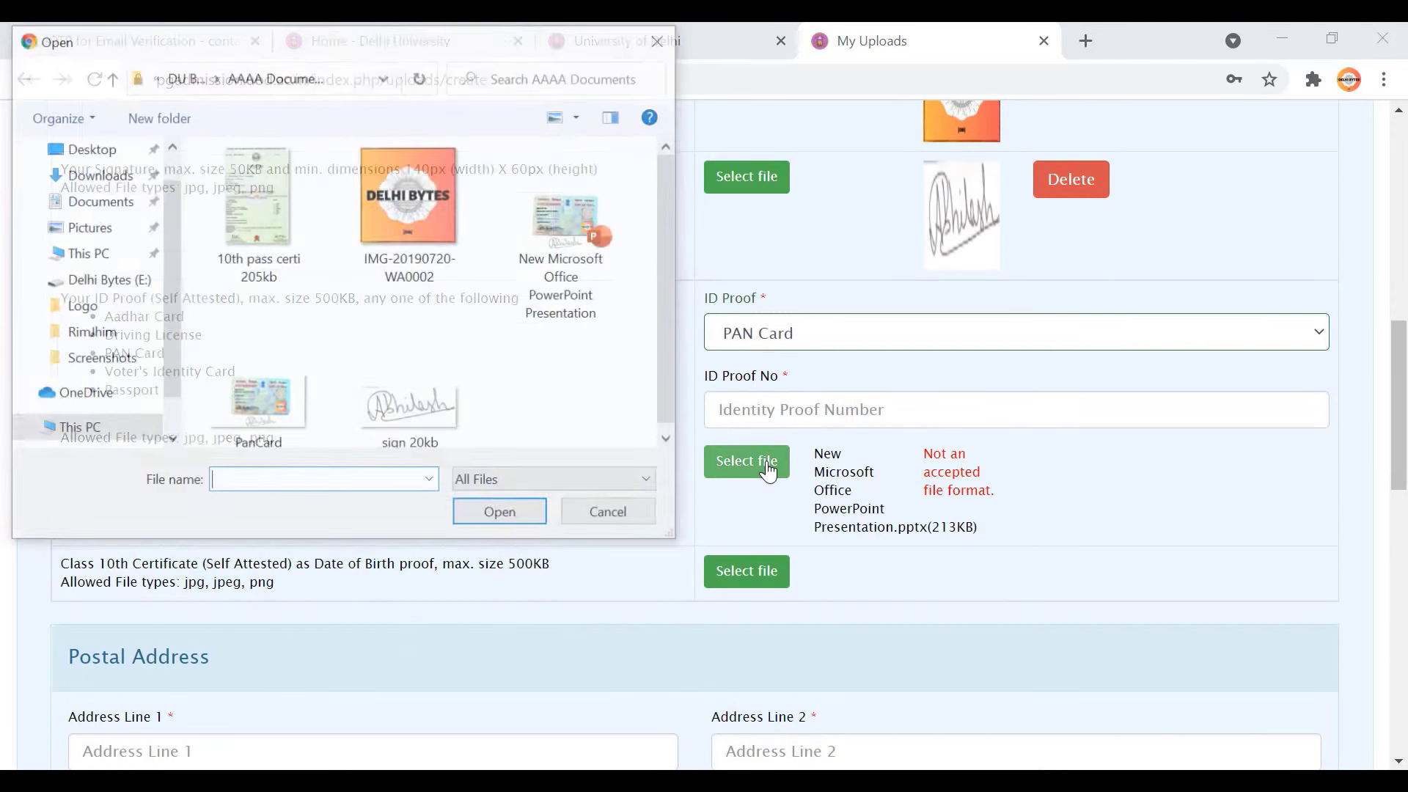
double_click(271, 399)
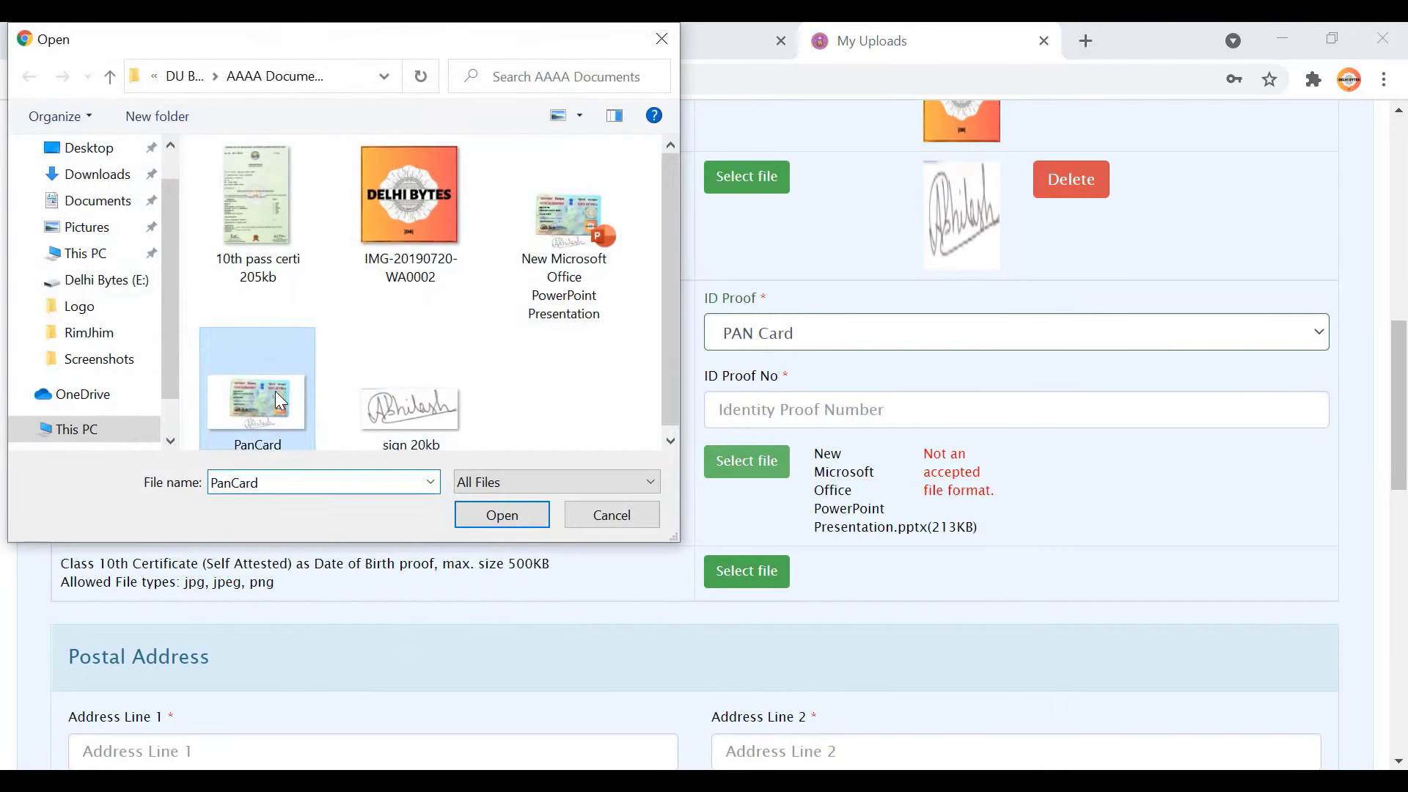
left_click(743, 472)
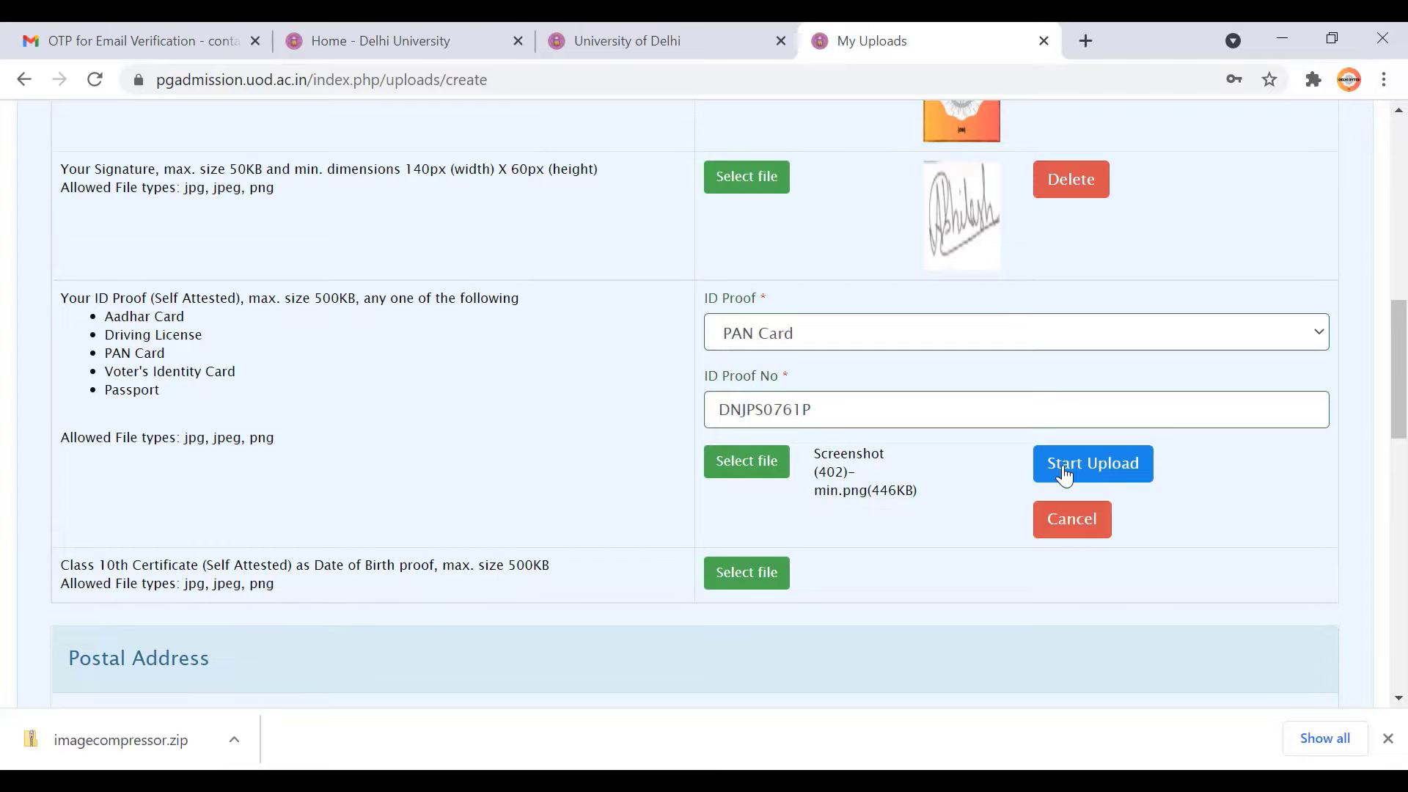
left_click(1065, 469)
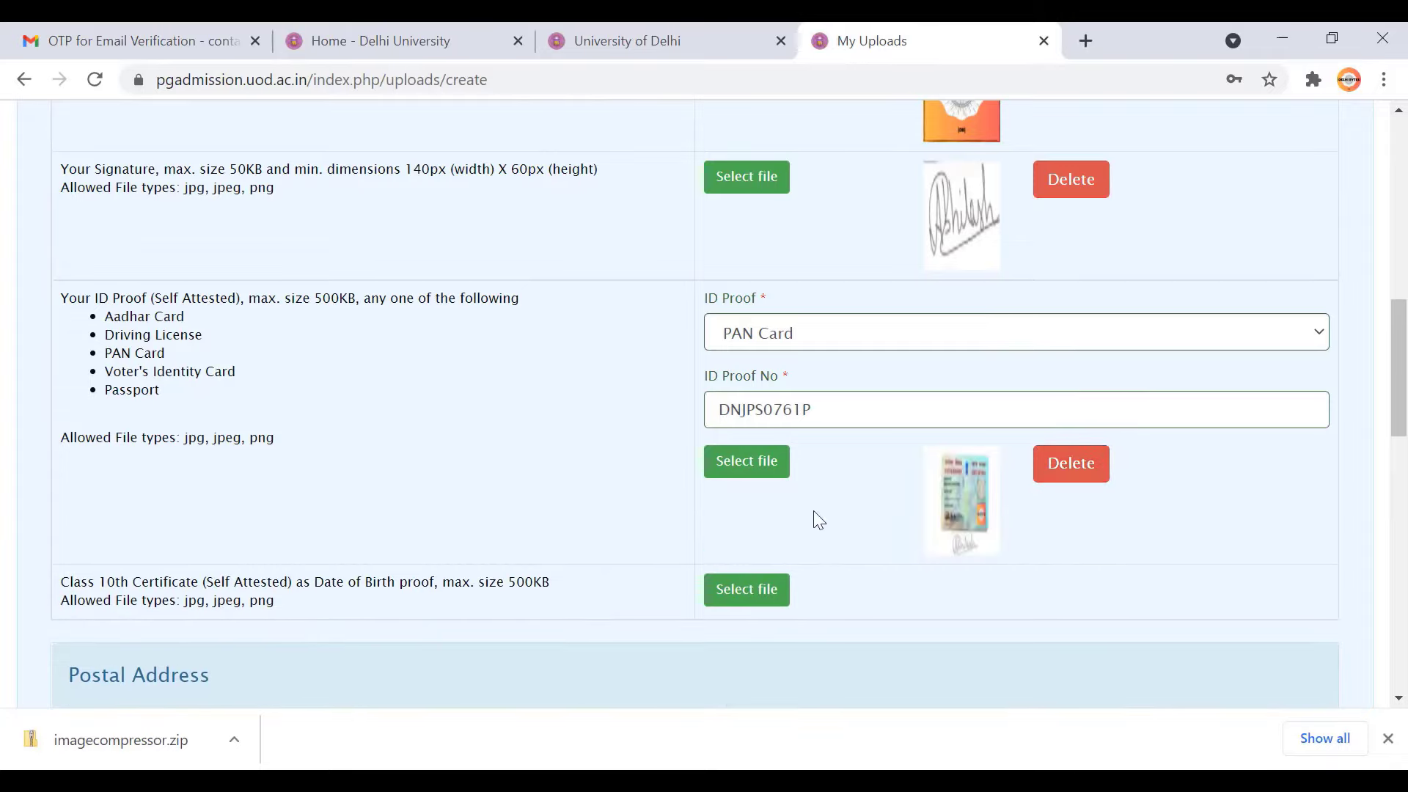
- Upload the 10th pass certificate image as the Class 10th certificate
left_click(758, 595)
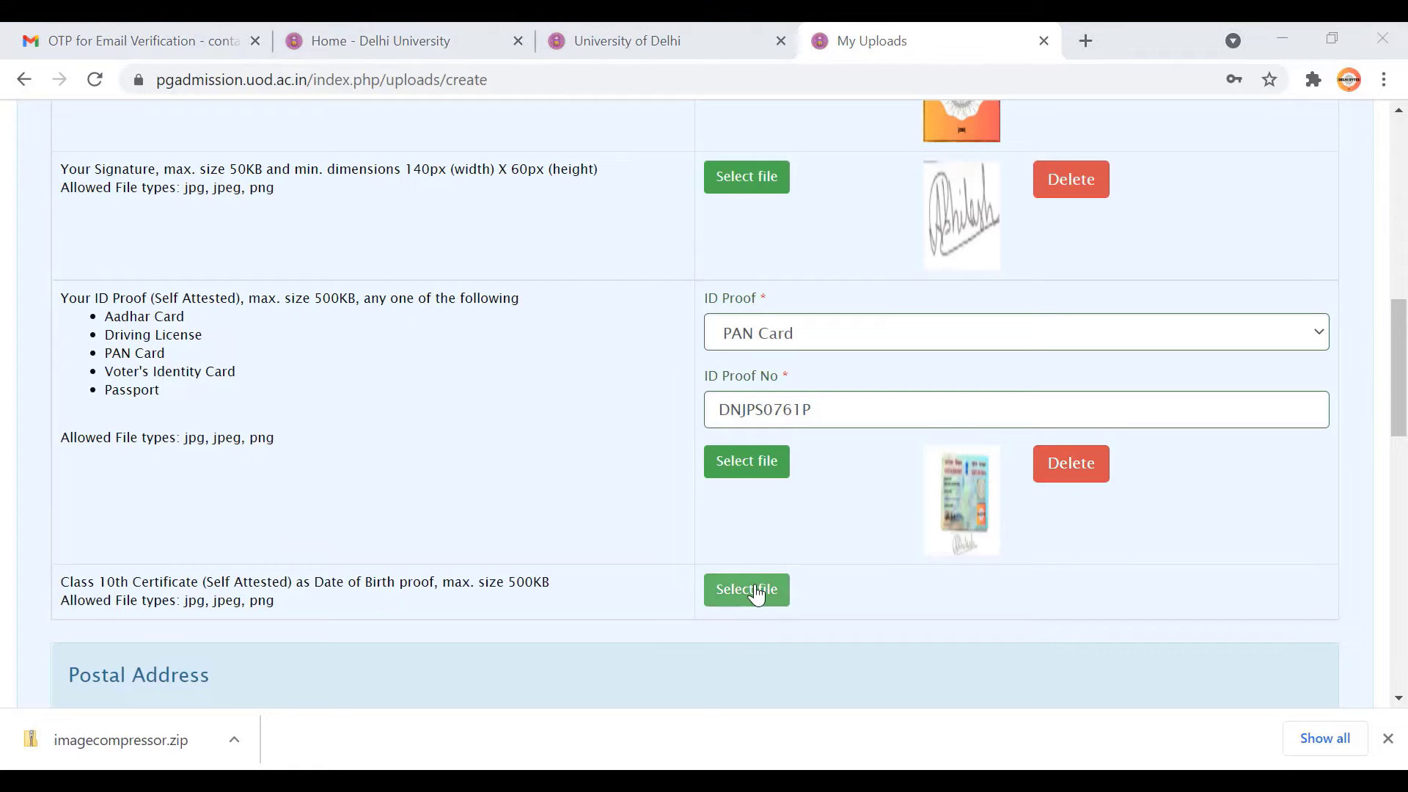
double_click(265, 230)
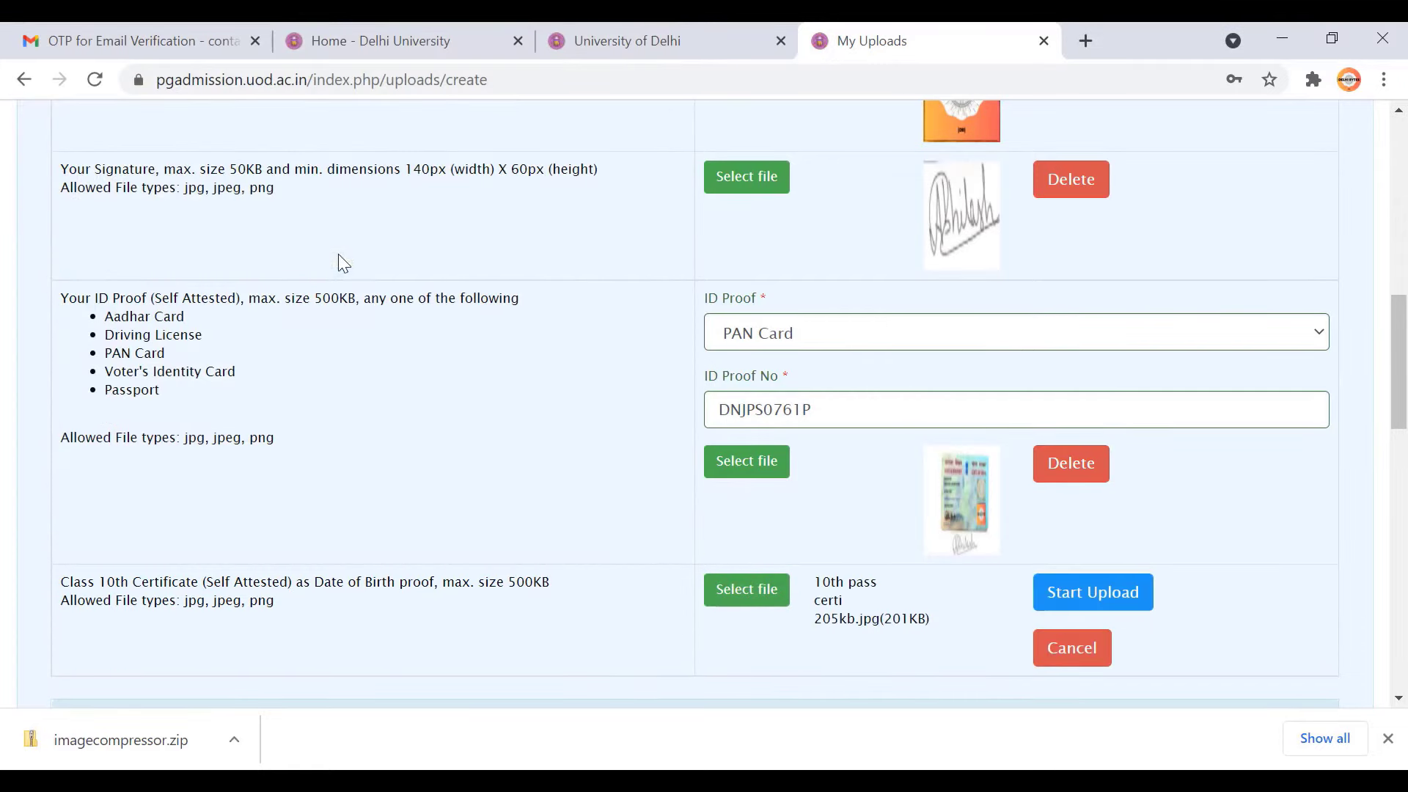
left_click(1110, 601)
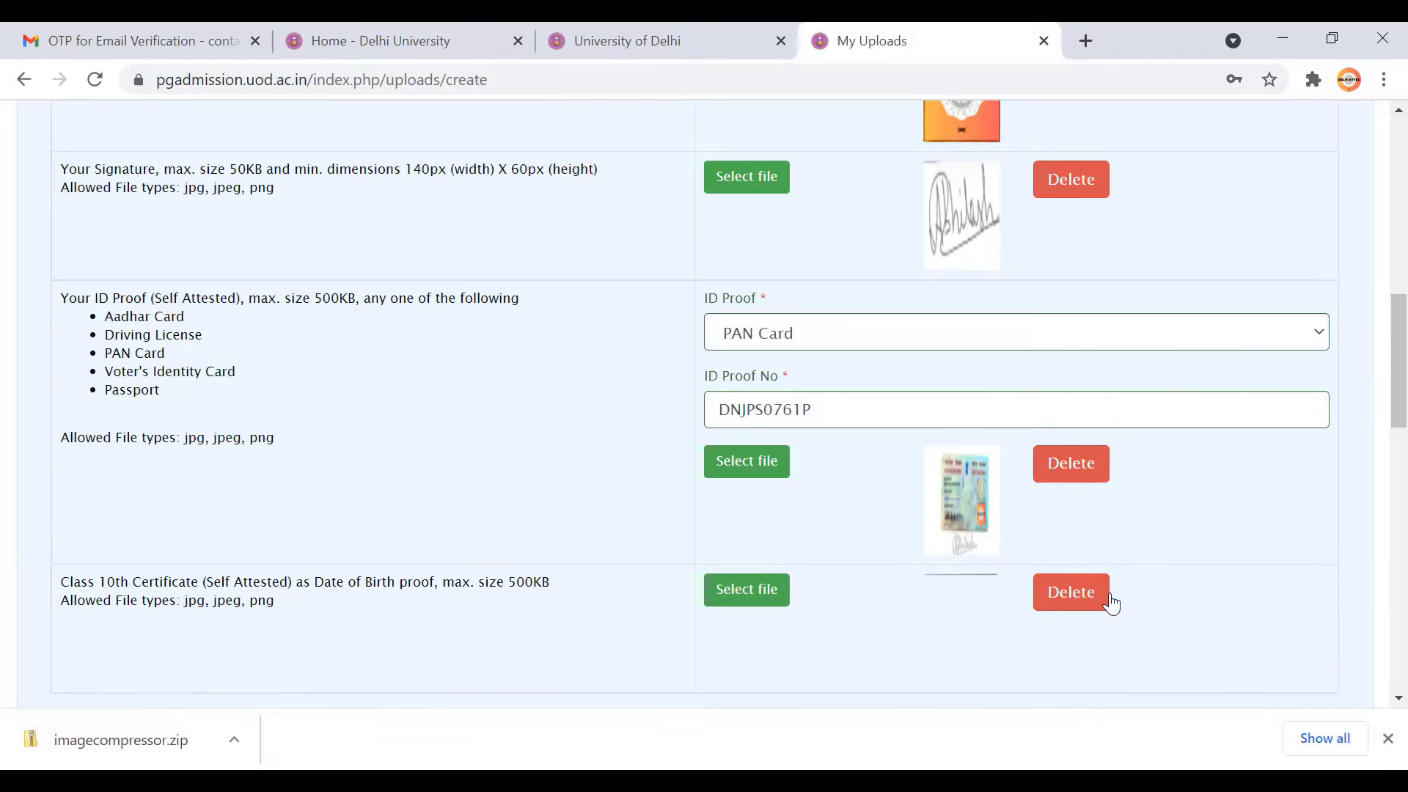
- Scroll through the address, passport and refund bank details sections of the form
left_click_drag(1404, 405, 1401, 645)
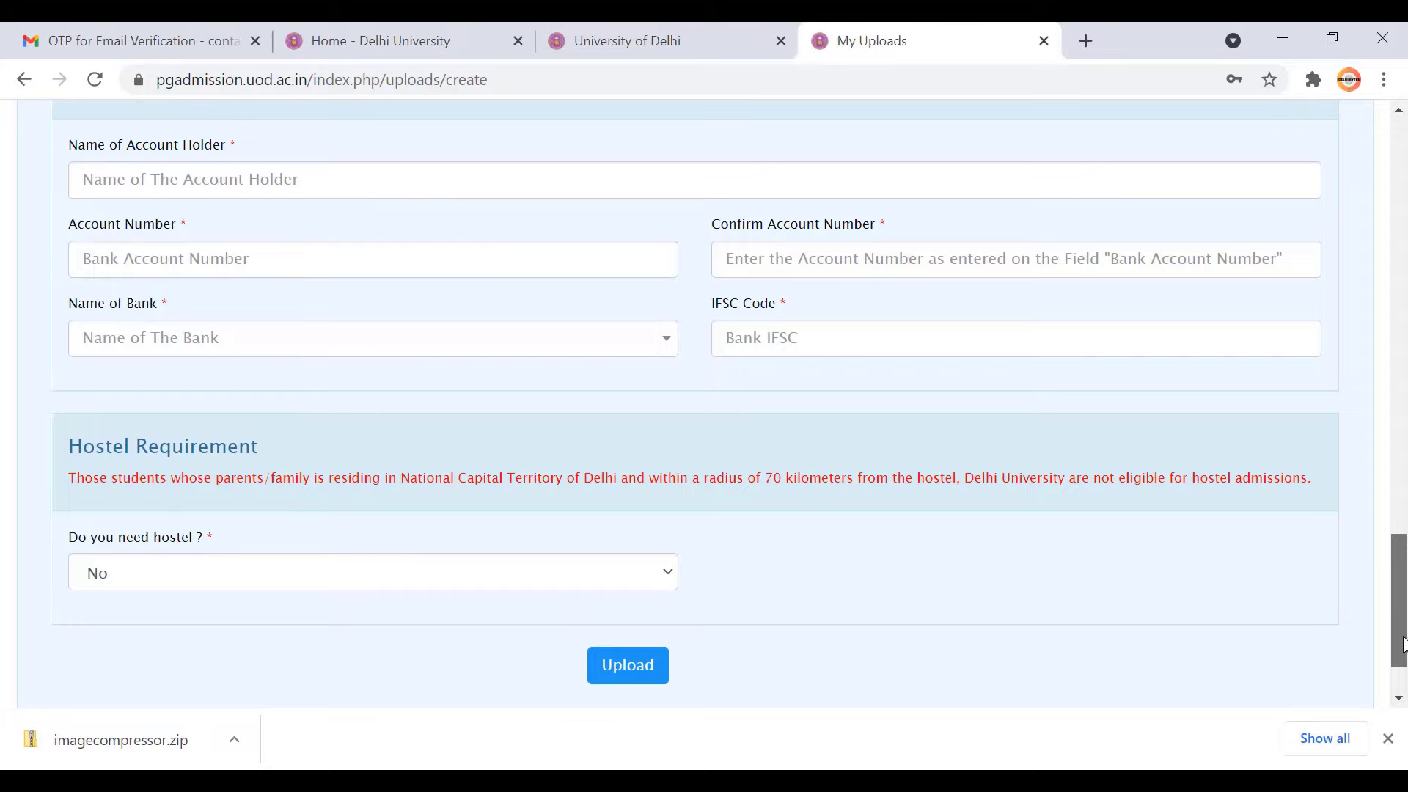
left_click_drag(1402, 645, 1401, 620)
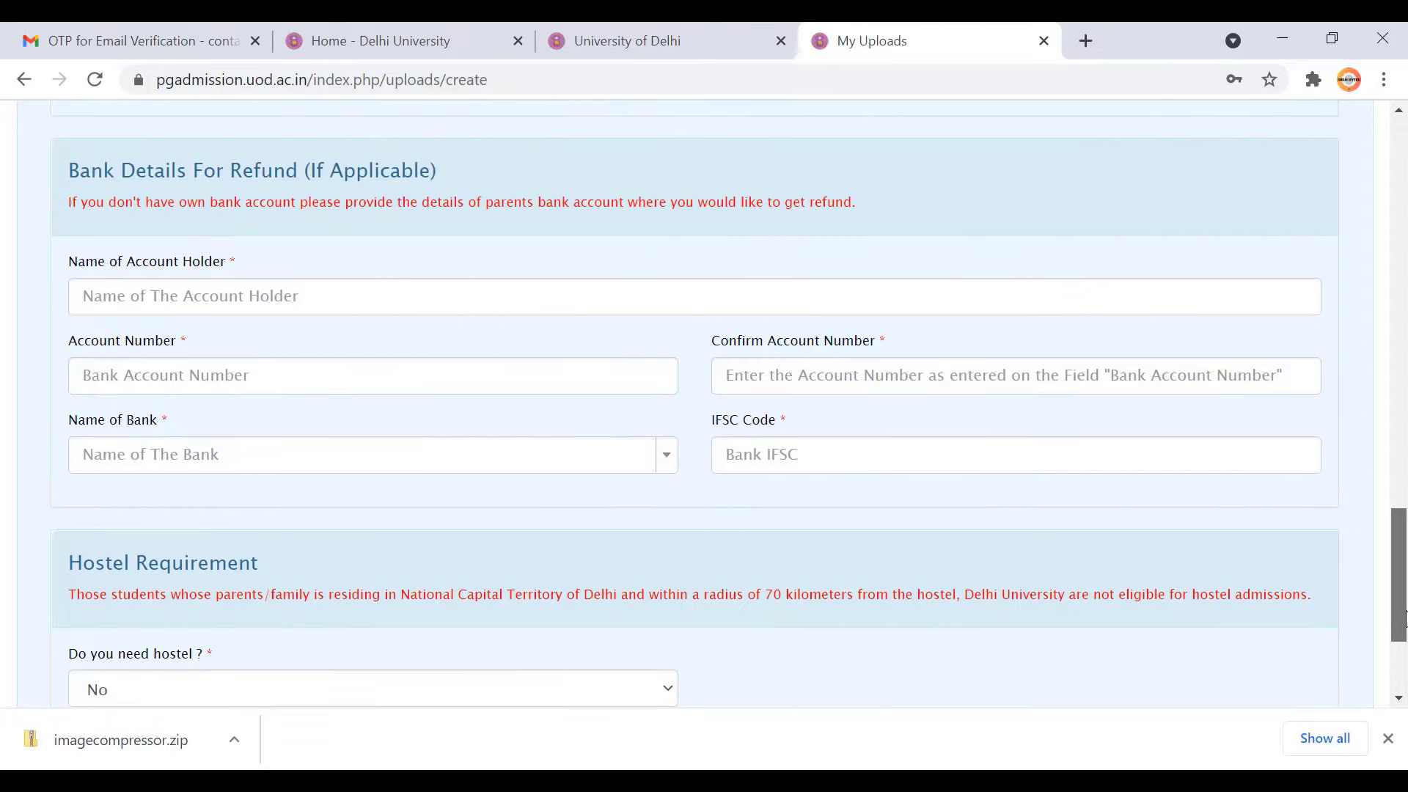
left_click_drag(1402, 620, 1403, 519)
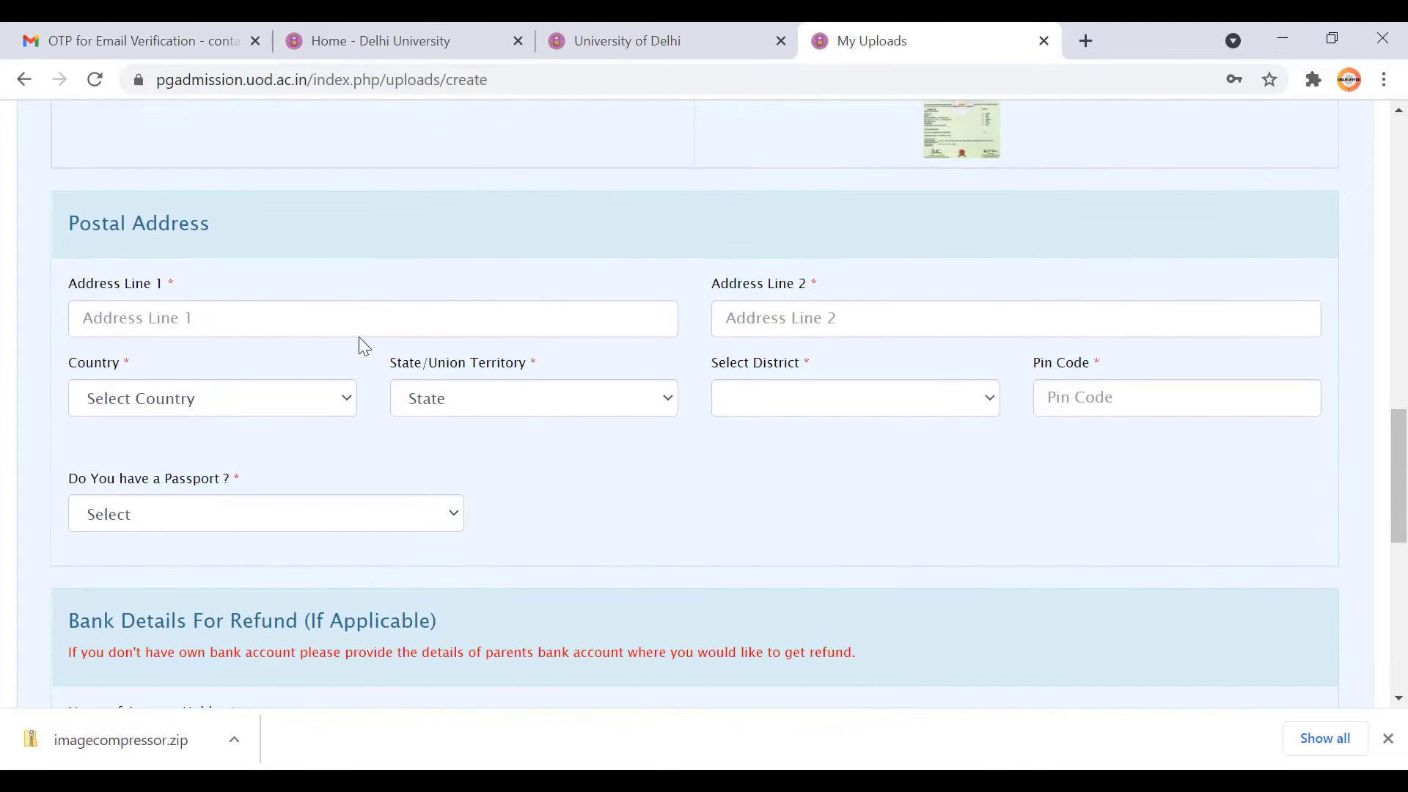
scroll(364, 346, "up", 7)
left_click_drag(1403, 442, 1398, 630)
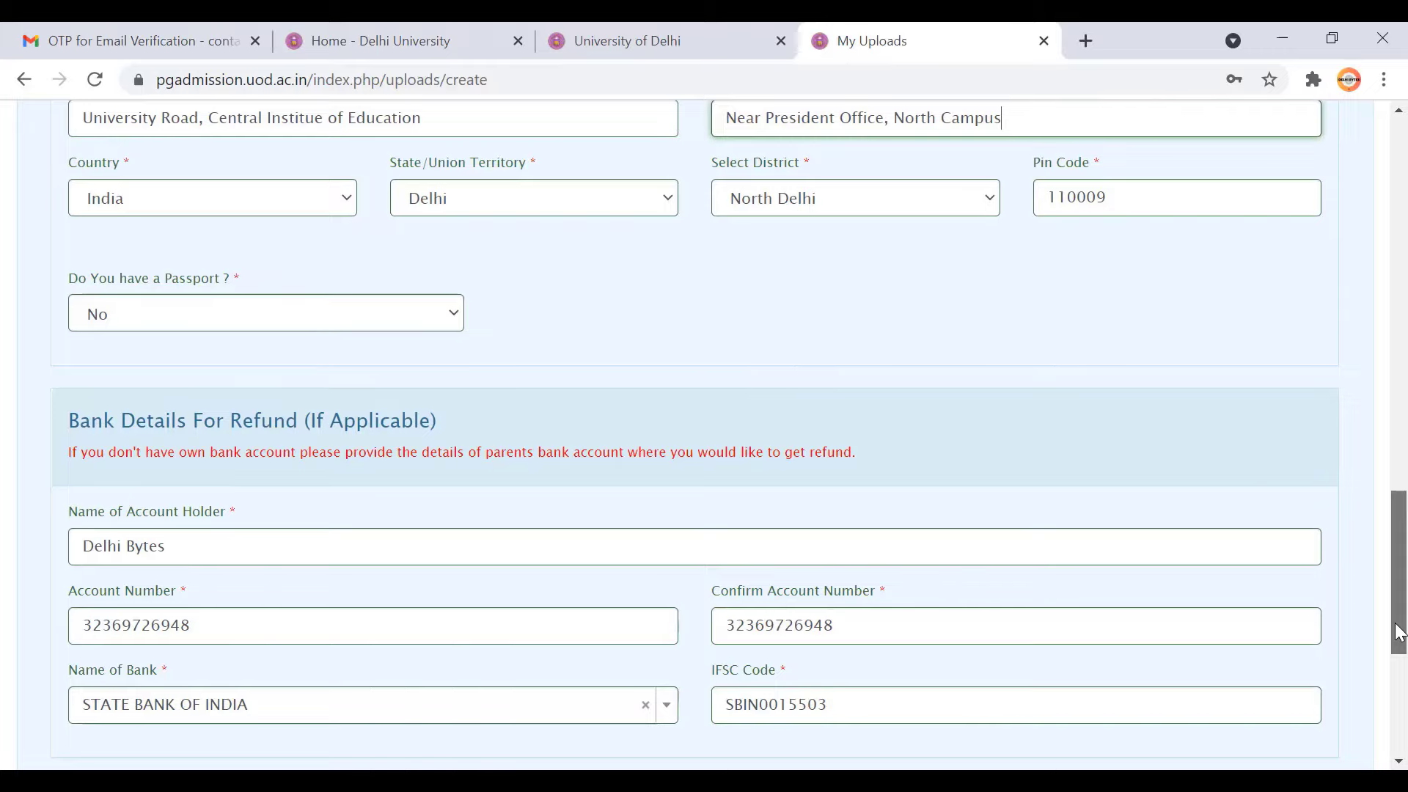
left_click_drag(1399, 632, 1403, 690)
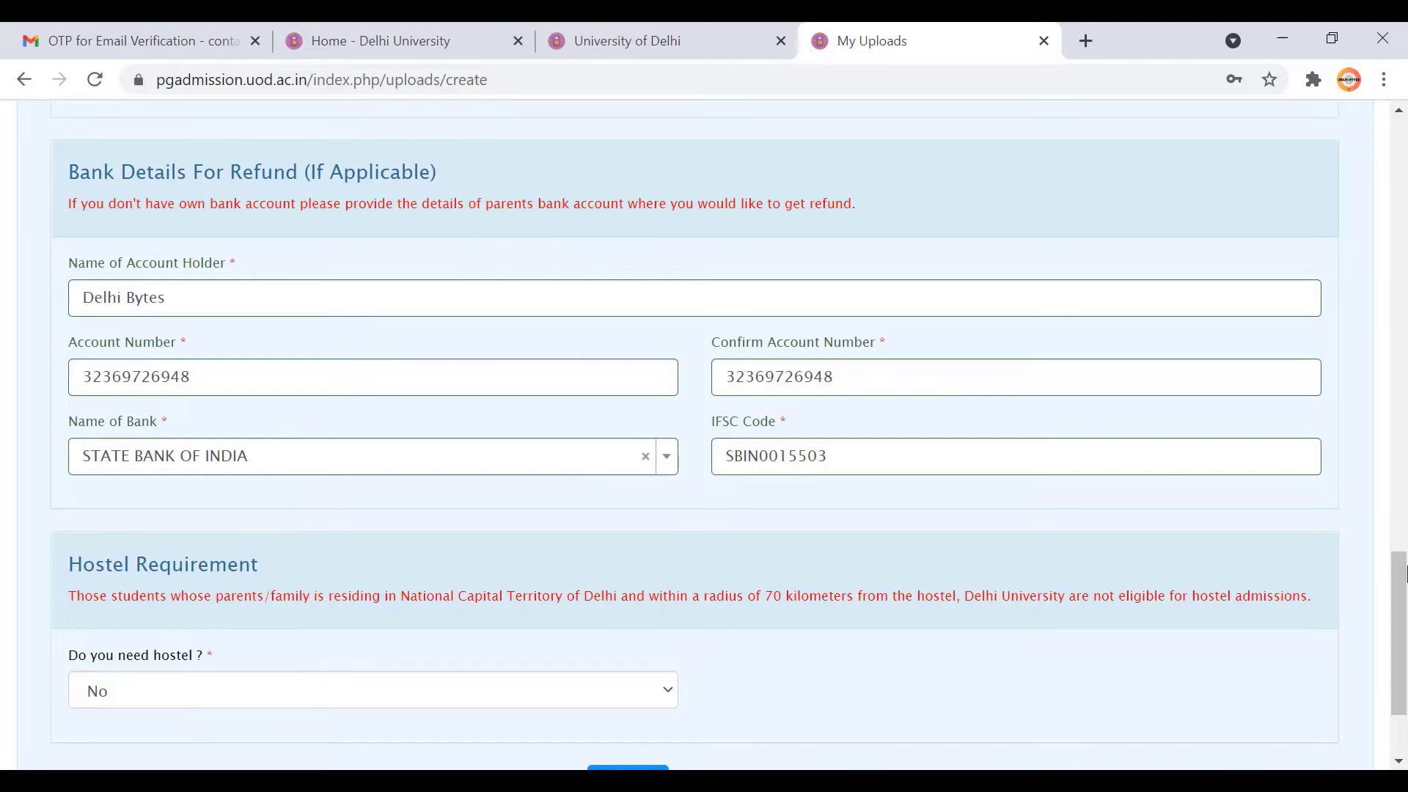
left_click_drag(1401, 573, 1401, 610)
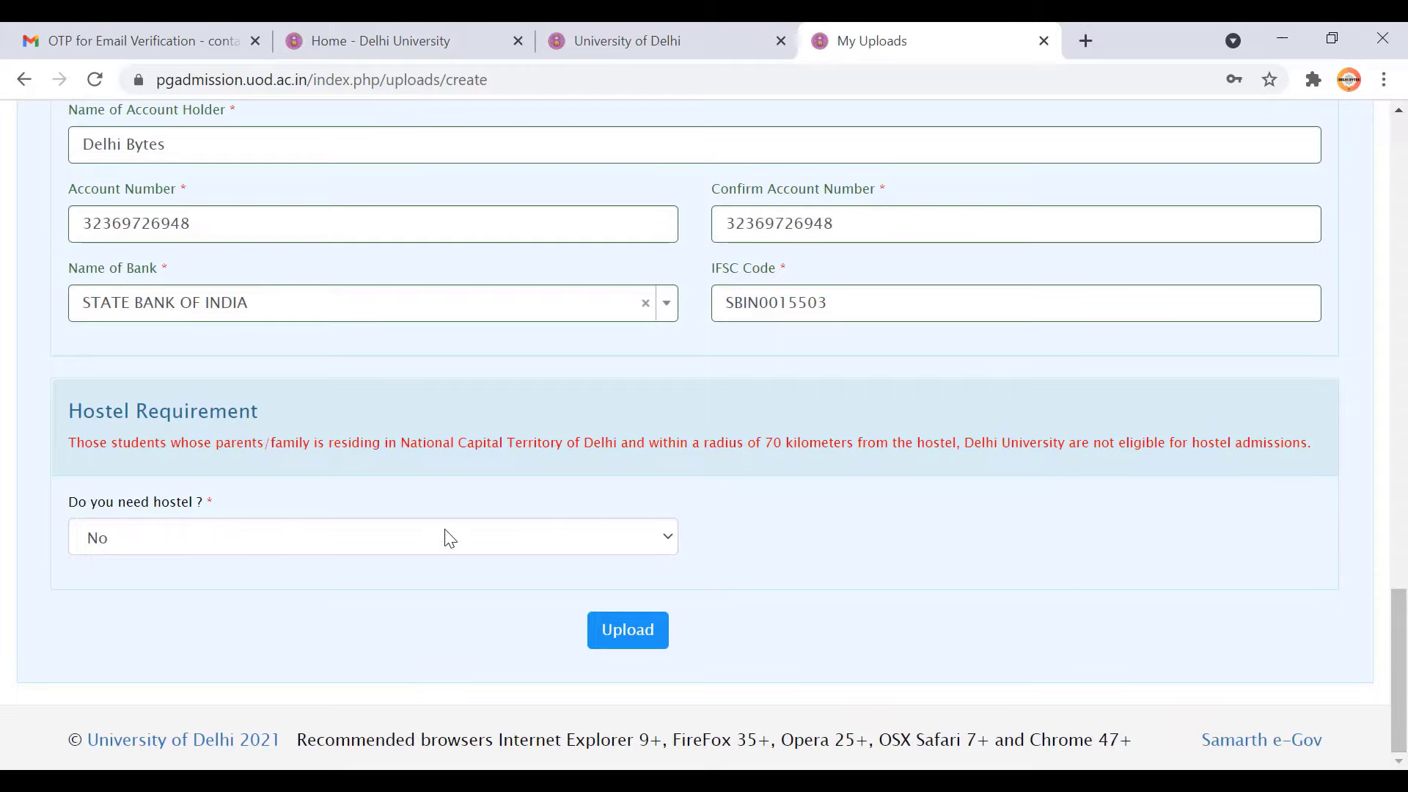
- Save the uploaded documents and open the uploaded ID proof to check it
left_click(612, 638)
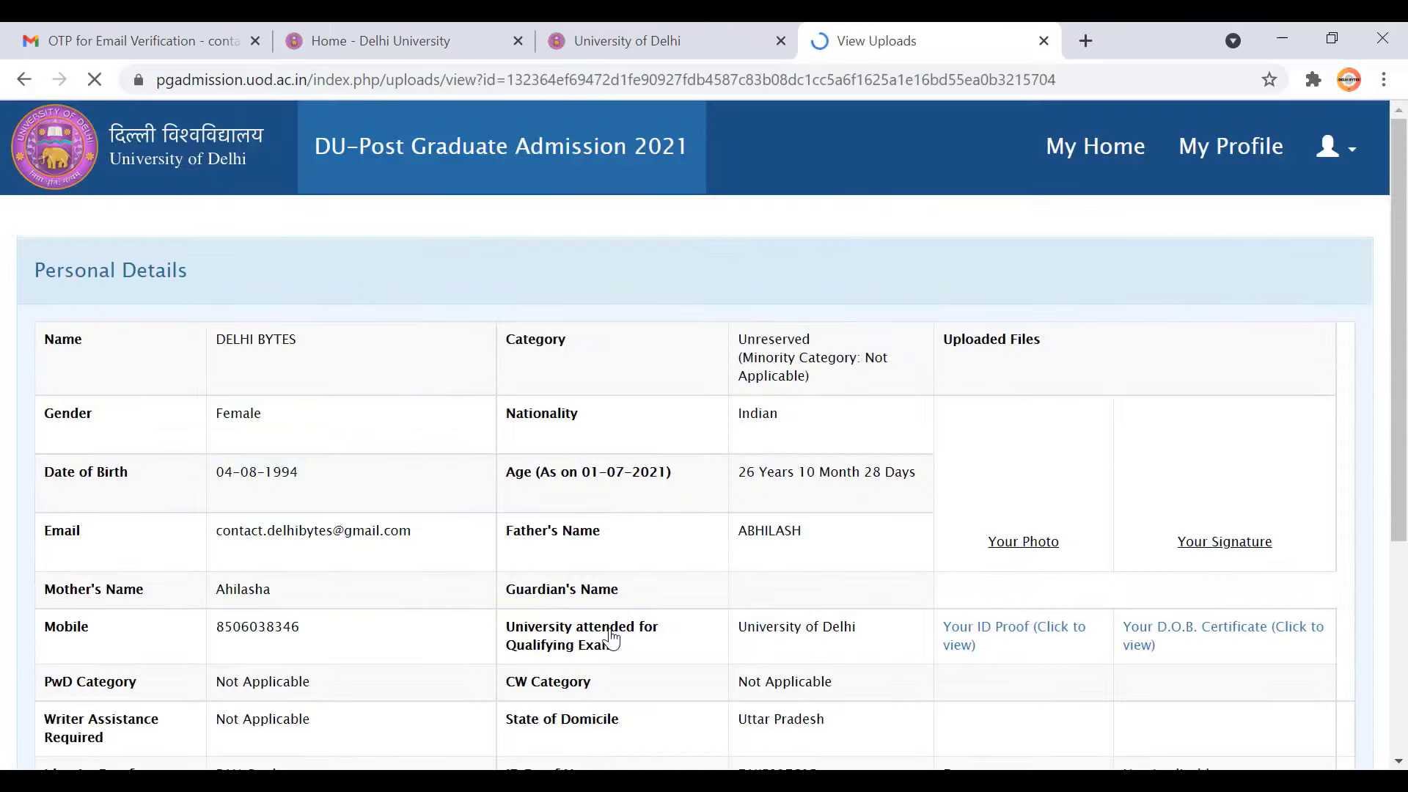
scroll(1405, 360, "down", 1)
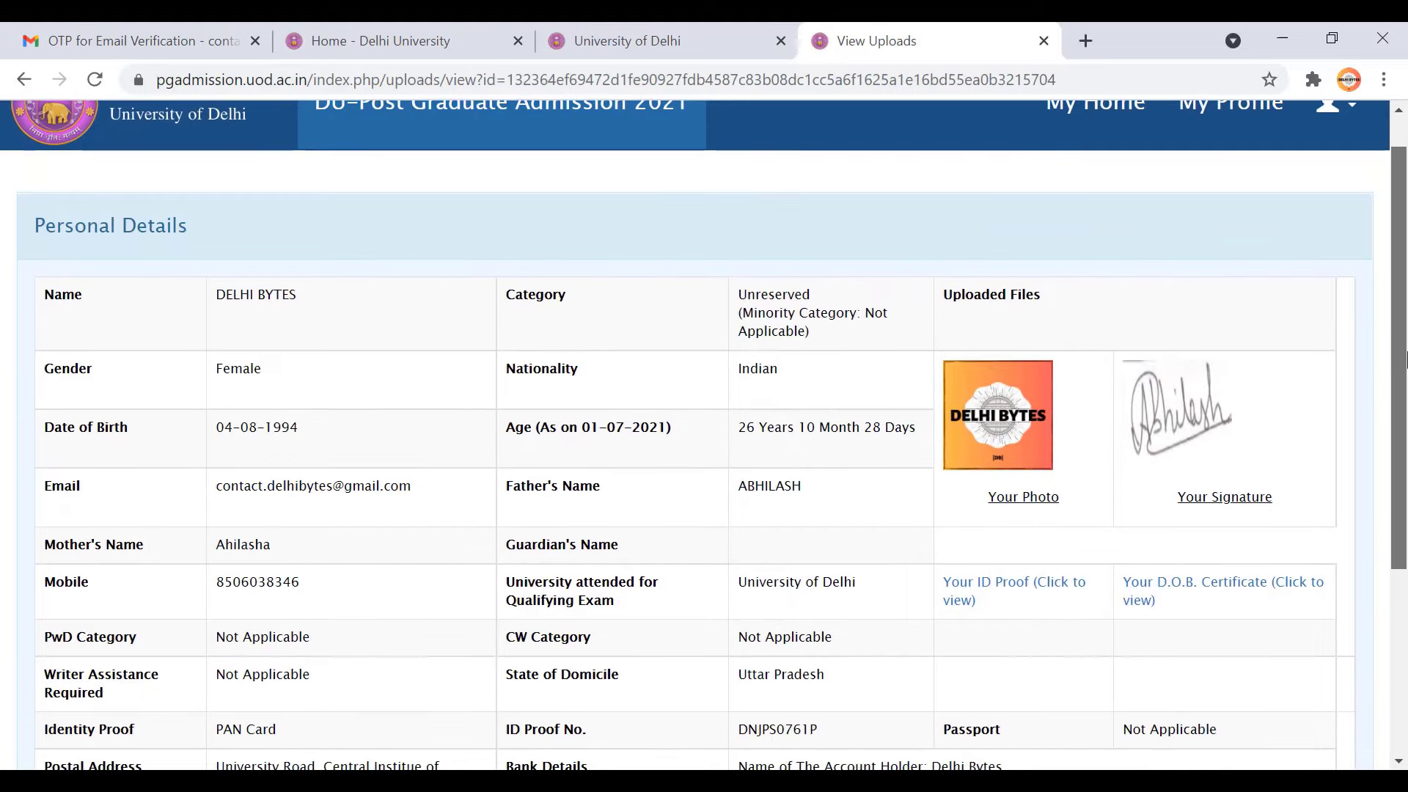
scroll(1406, 359, "down", 1)
left_click_drag(1404, 396, 1404, 498)
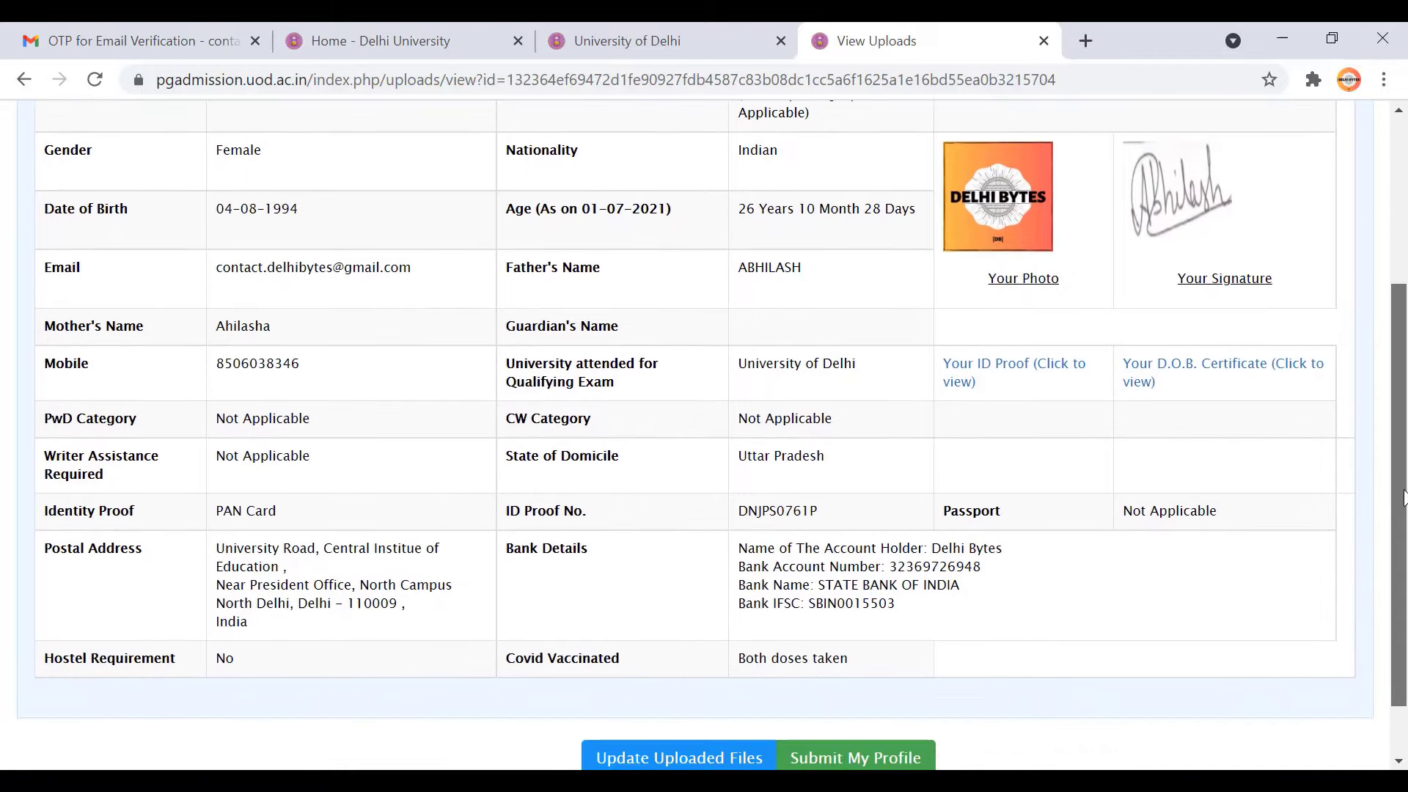
left_click(1002, 372)
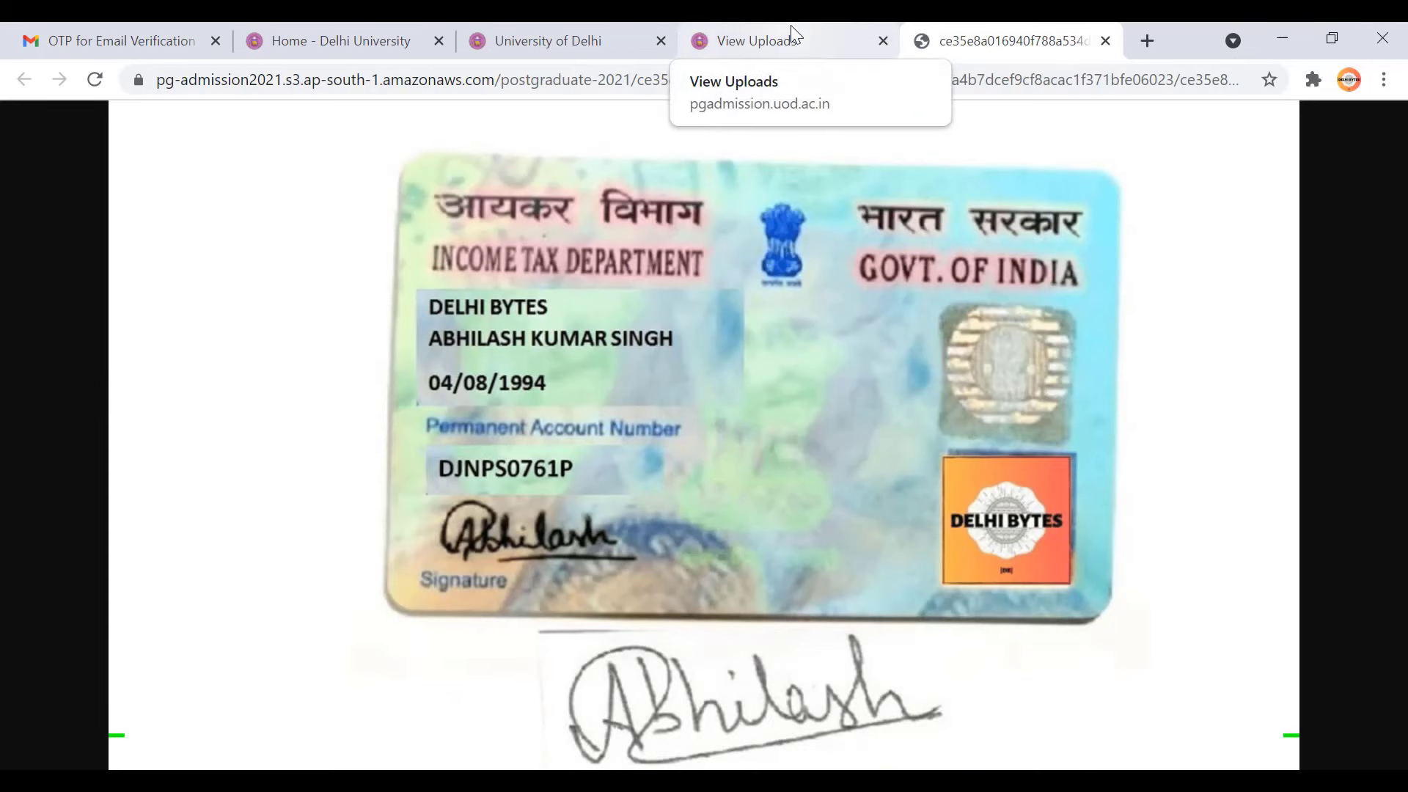
- Return to the View Uploads page and submit the profile for final confirmation
left_click(790, 40)
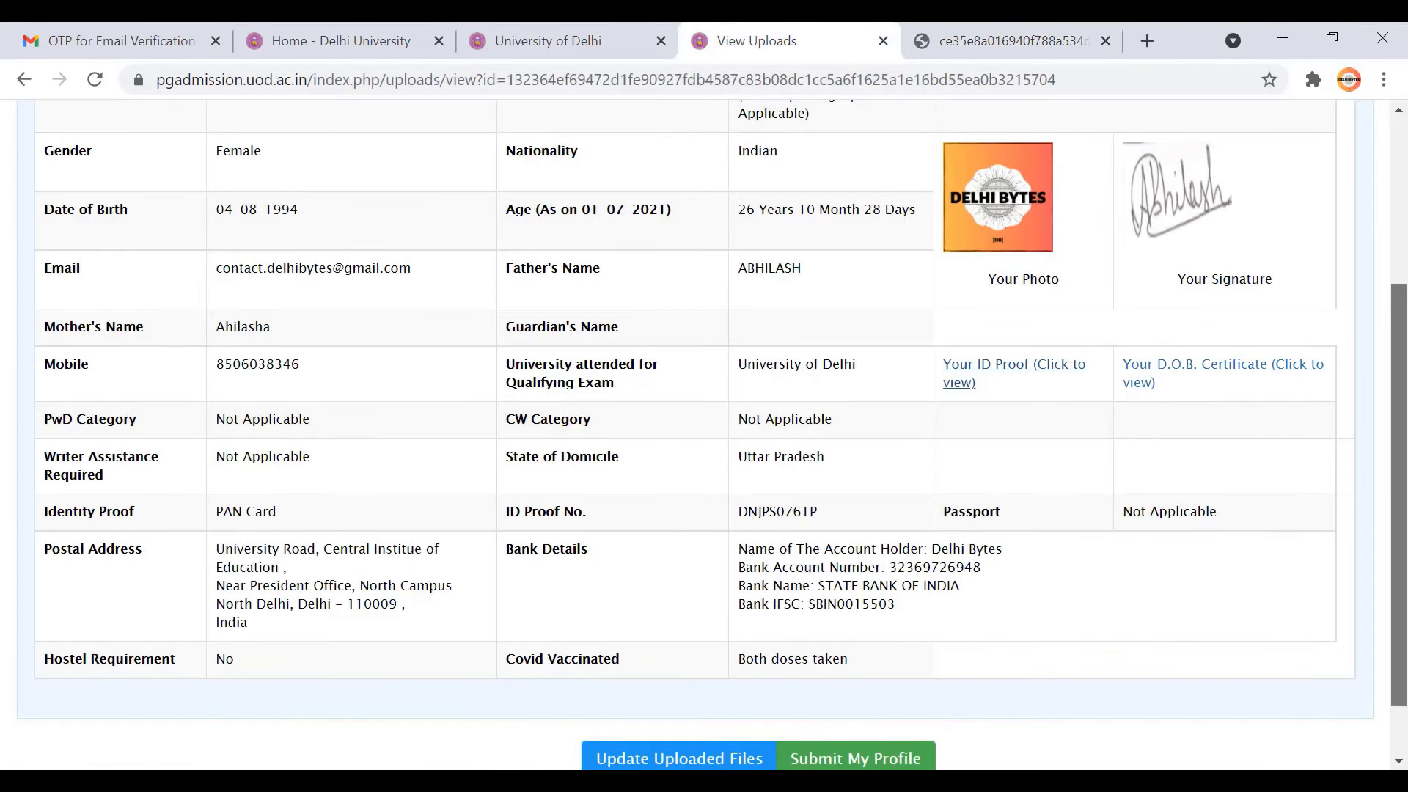
left_click_drag(1404, 392, 1230, 546)
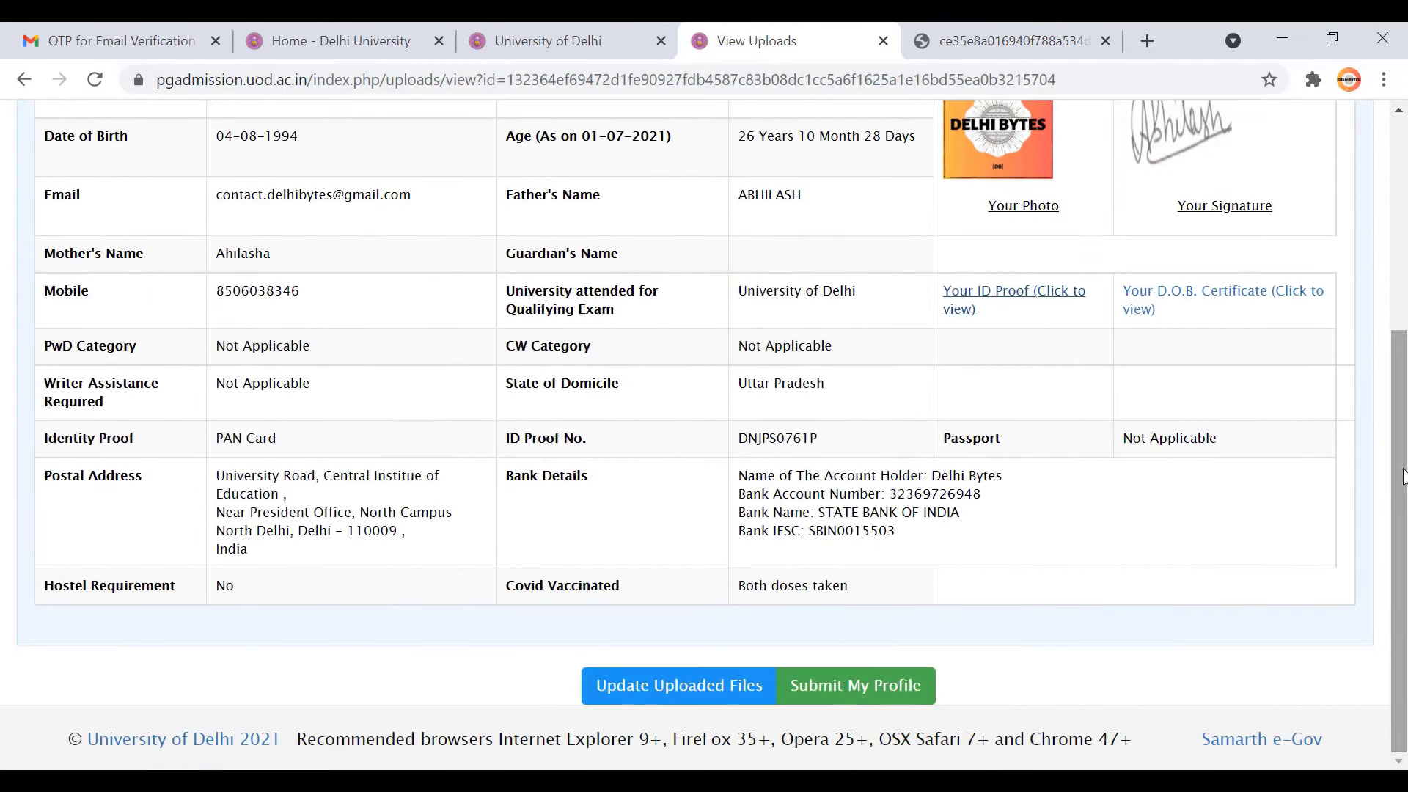
left_click(864, 695)
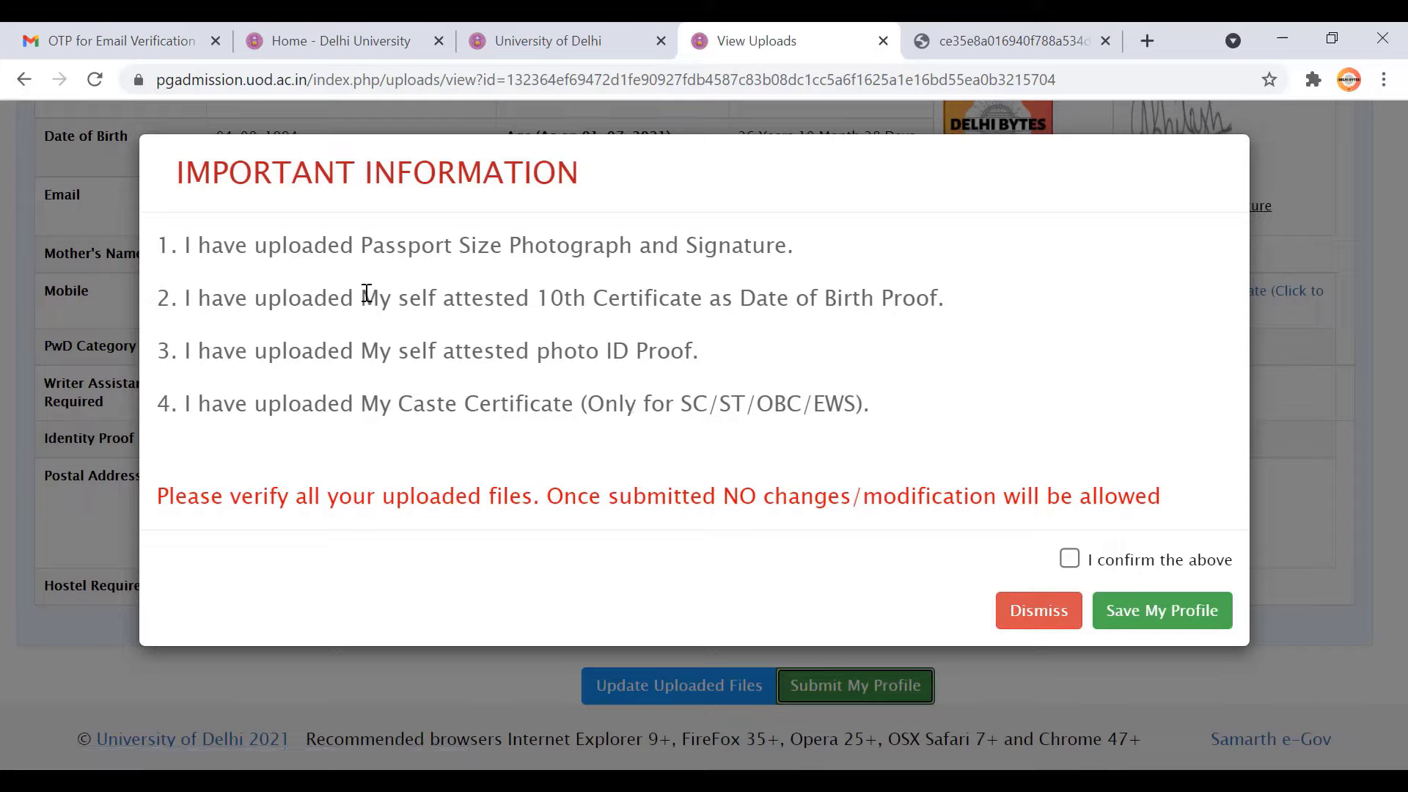
- Read the Important Information notice, tick 'I confirm the above' and save the profile
left_click_drag(362, 296, 369, 349)
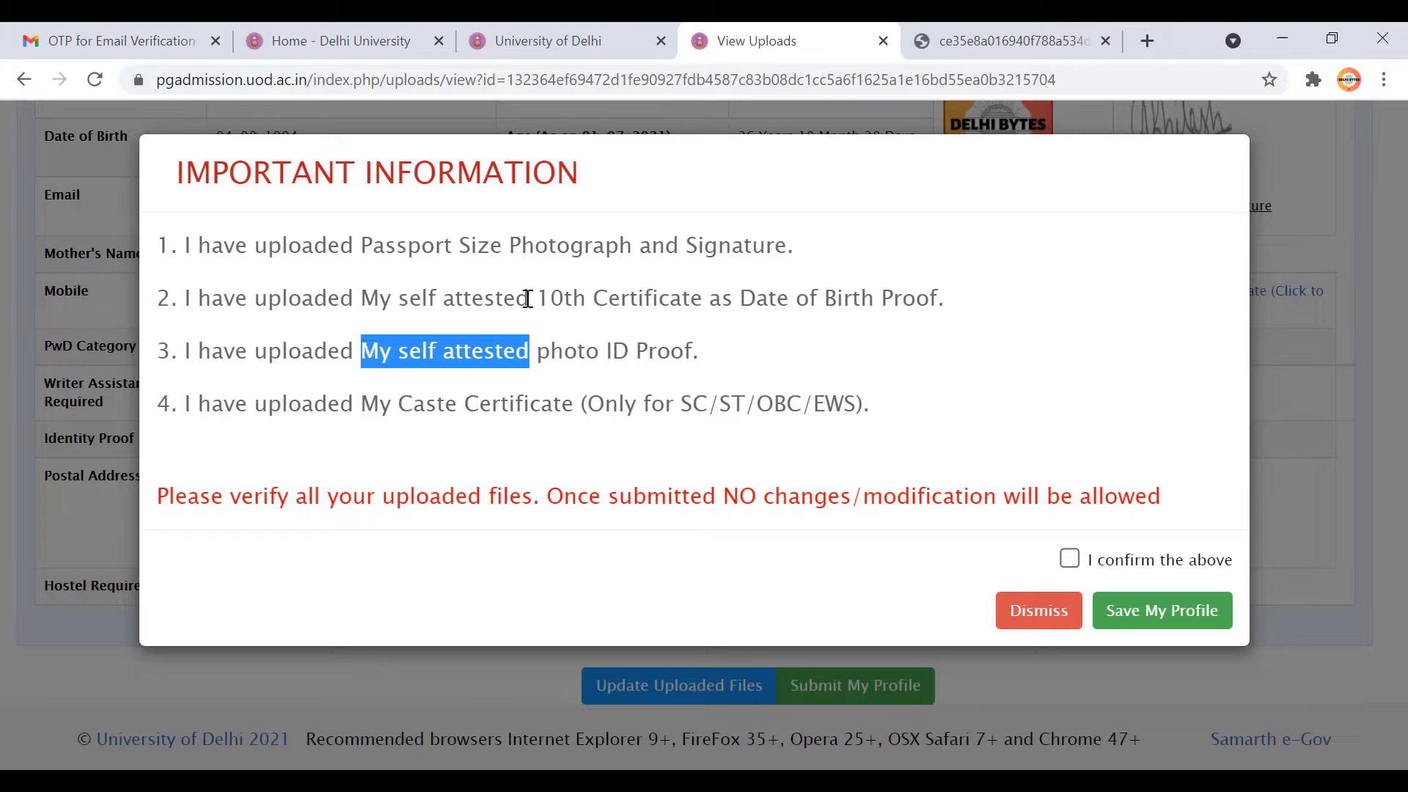
left_click_drag(527, 298, 384, 300)
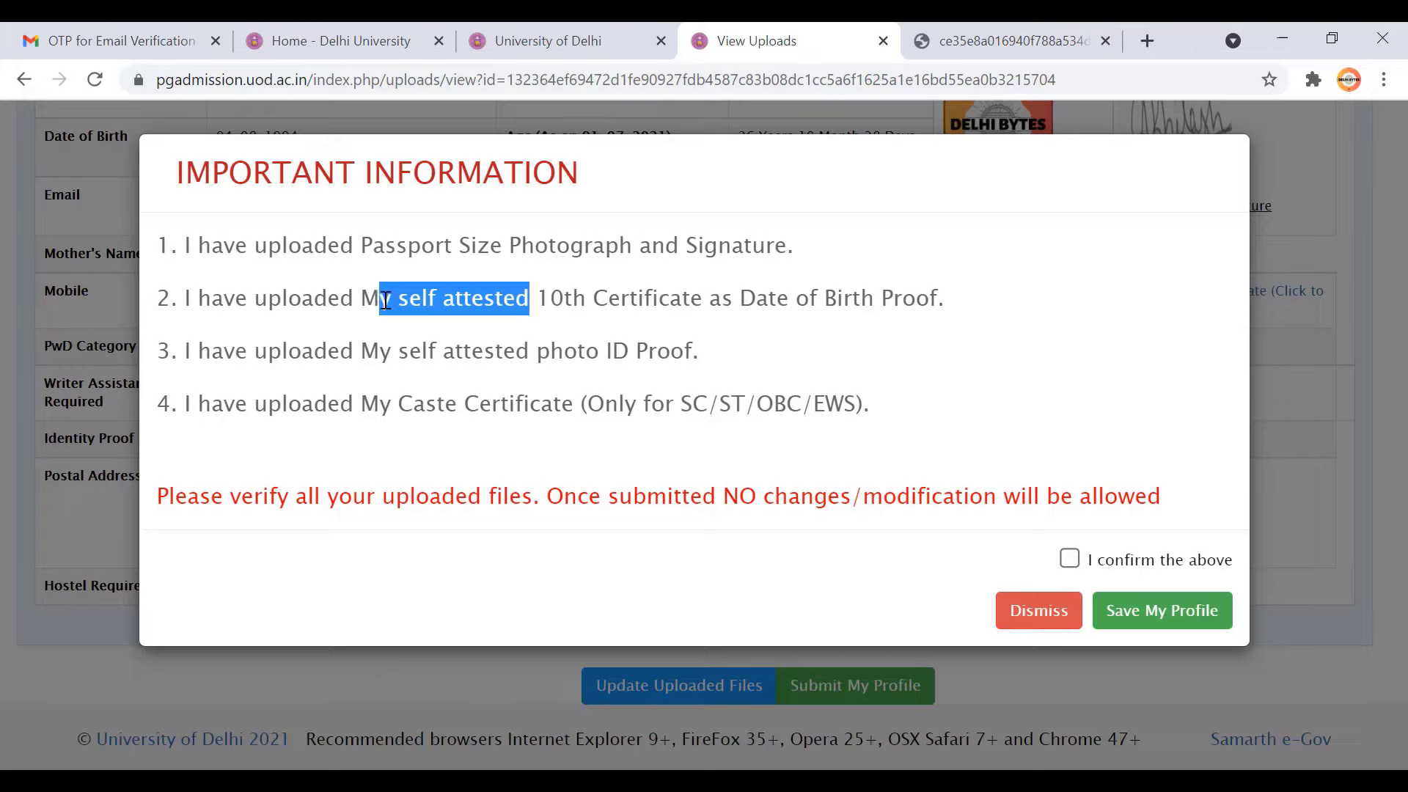
left_click(1071, 560)
left_click(1151, 613)
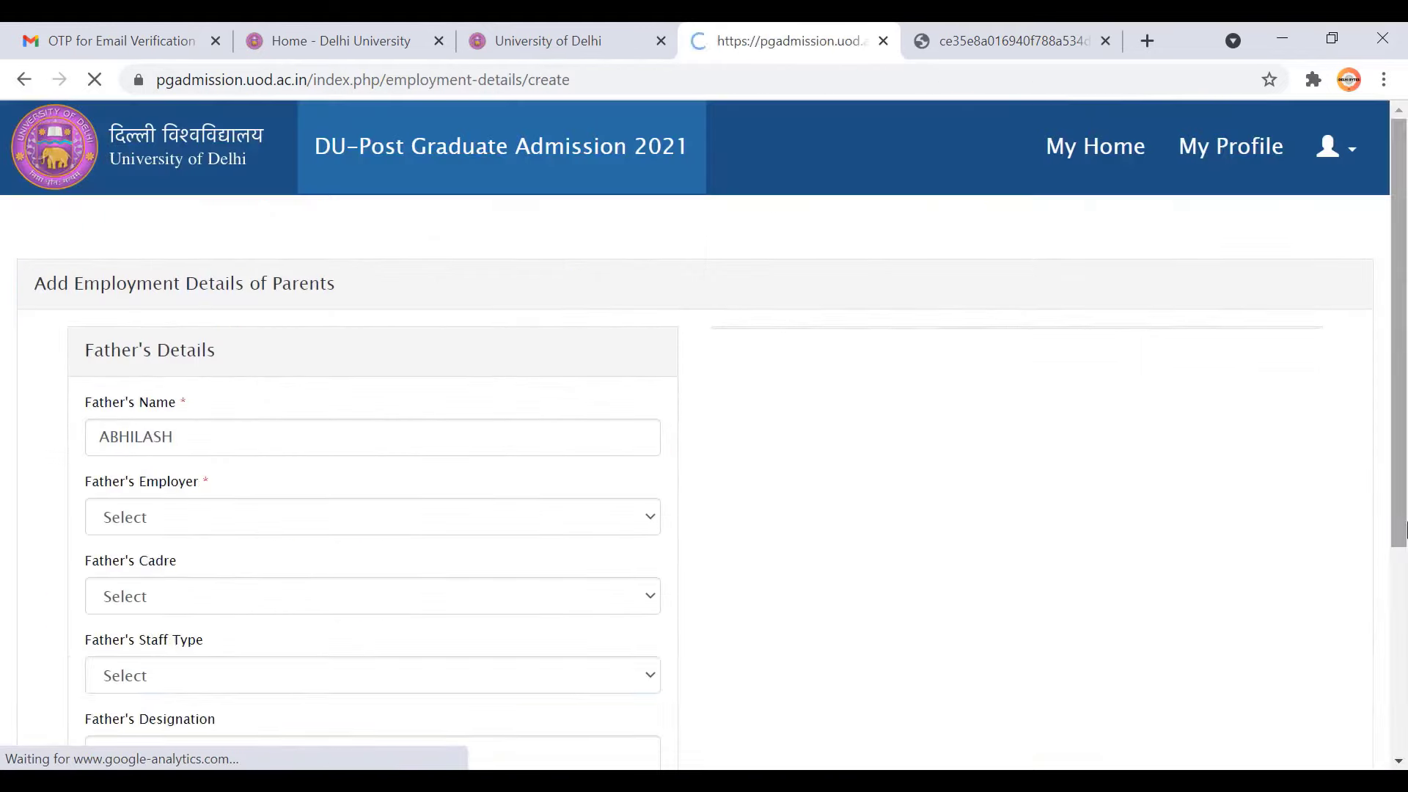
- Switch to the Photos window showing the PAN card screenshot
key("alt+Tab")
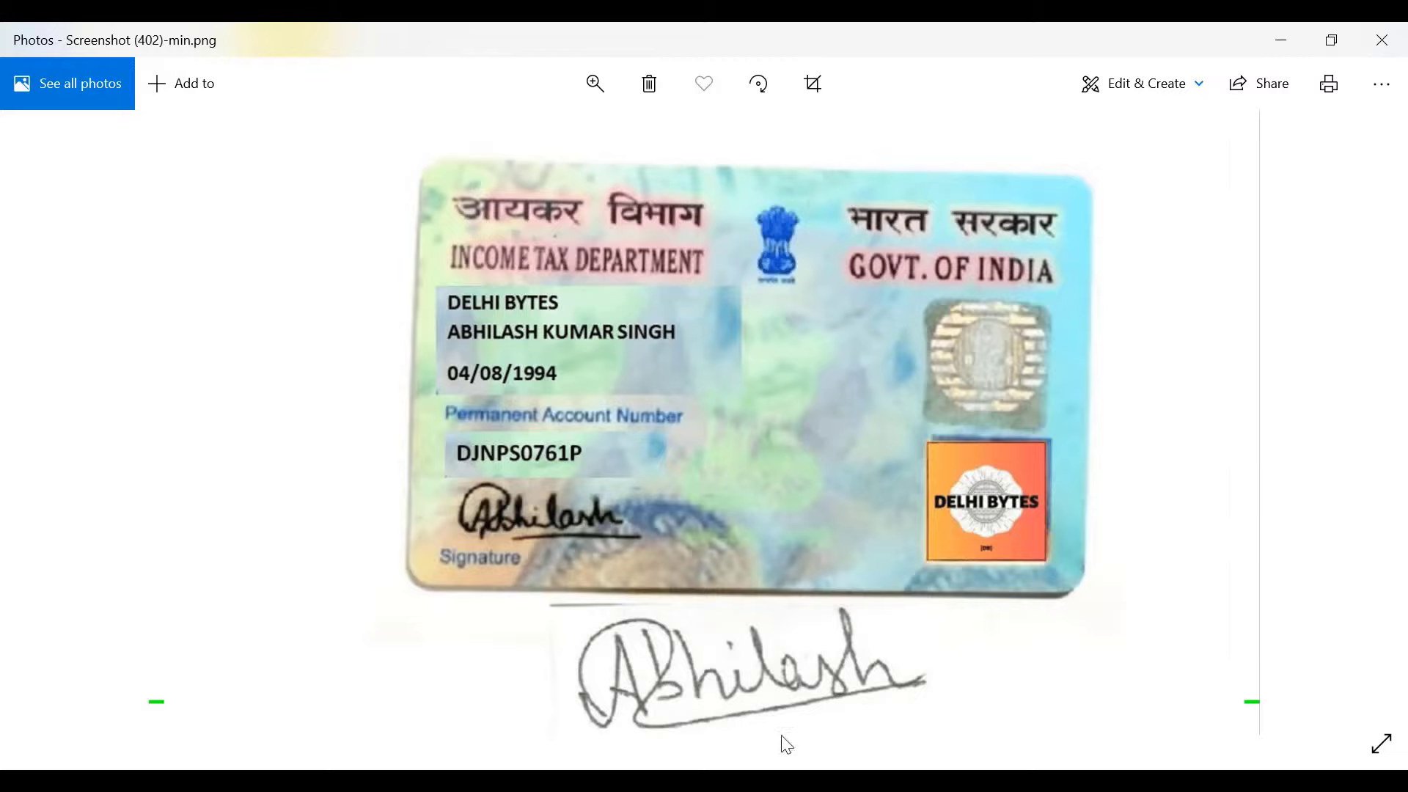
- Return to the parents' employment form in Chrome and open the Father's Employer list
left_click(784, 781)
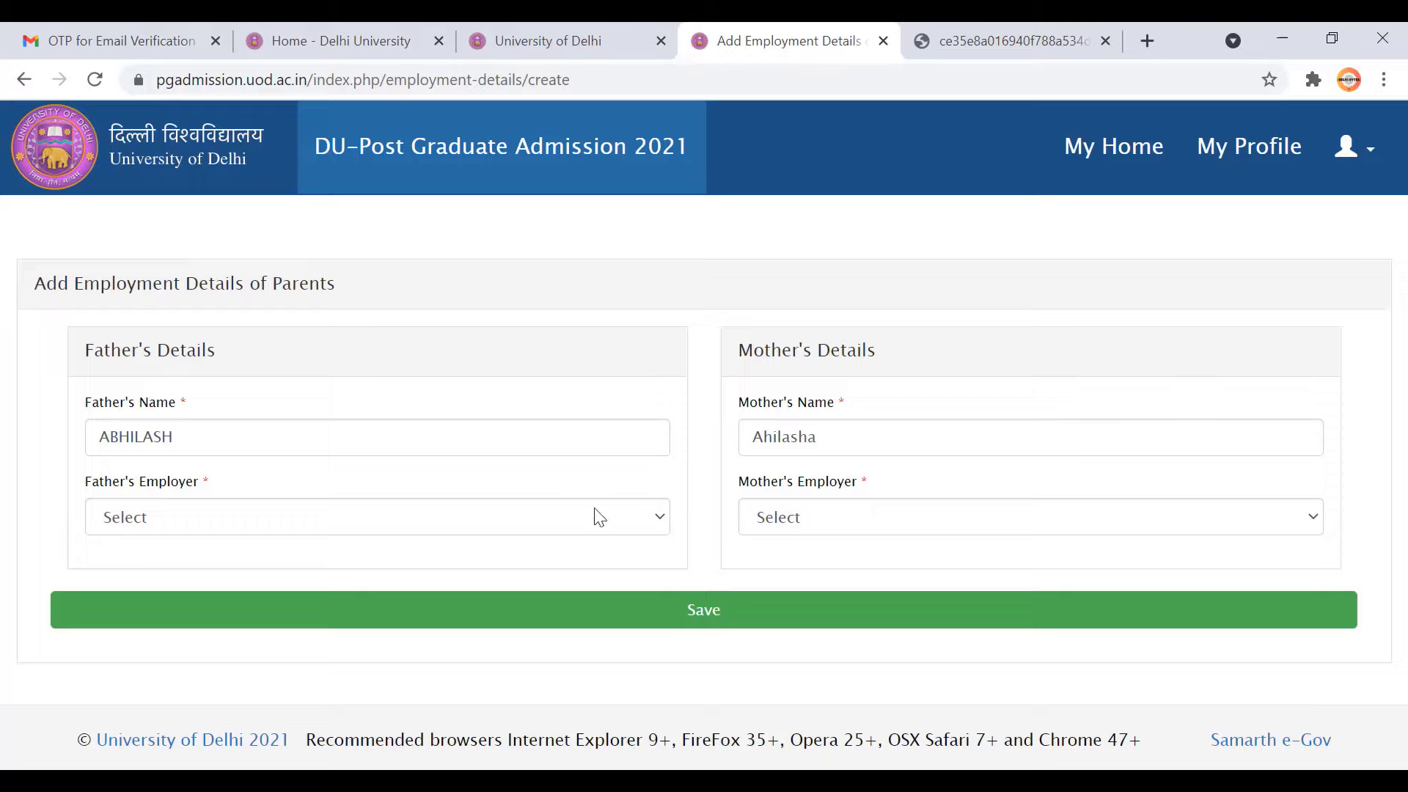
left_click(519, 526)
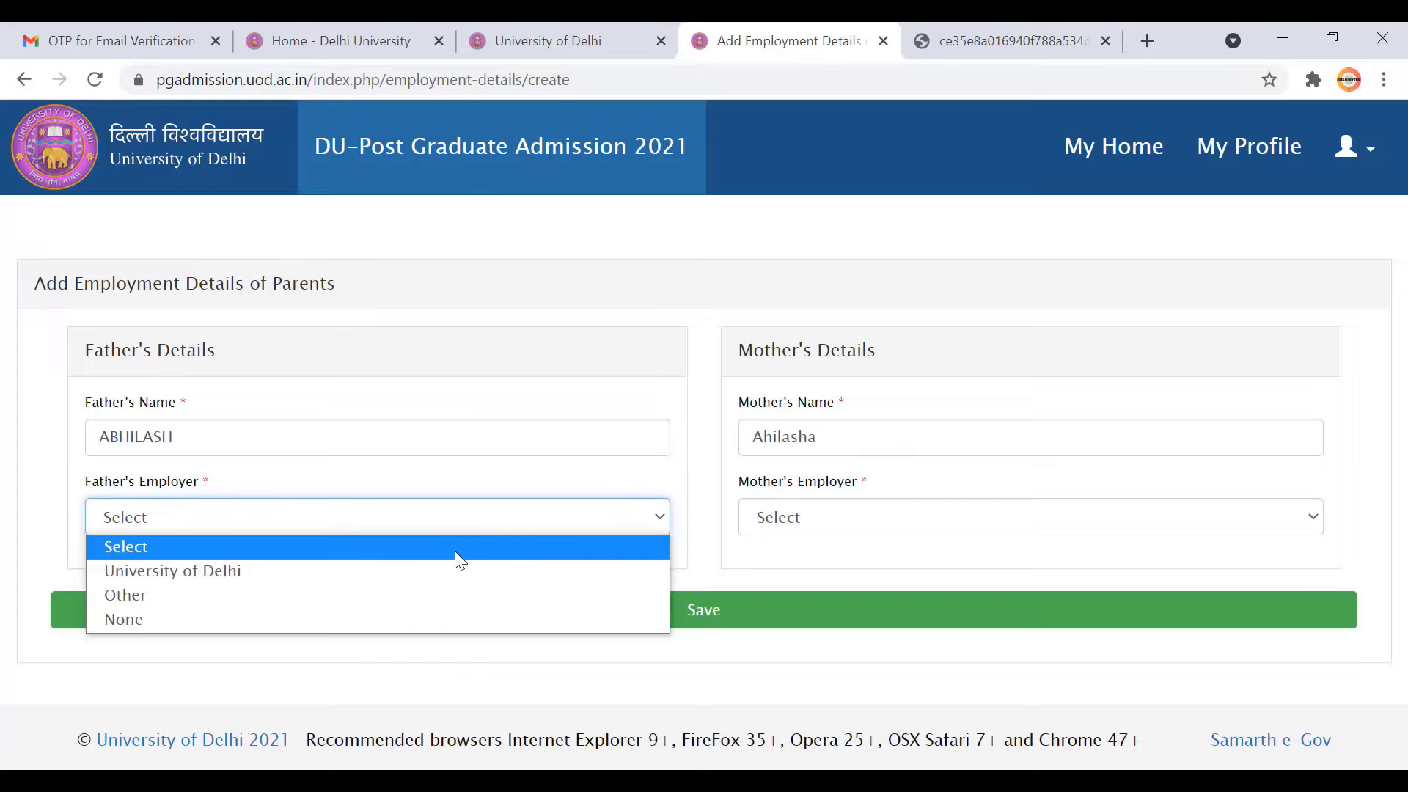
- Try Other and University of Delhi as employers, settling Mother's Employer on None
left_click(390, 596)
left_click(532, 523)
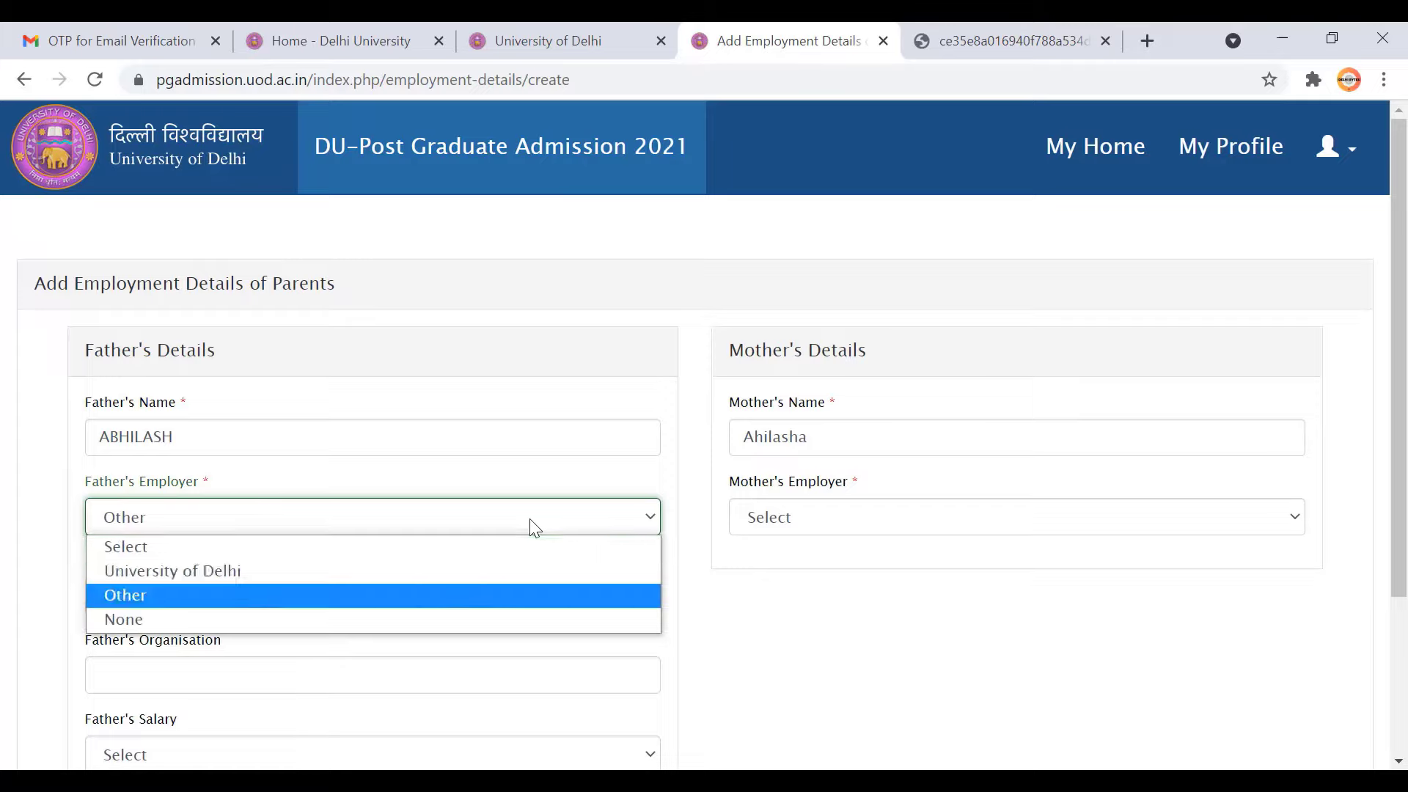
left_click(374, 575)
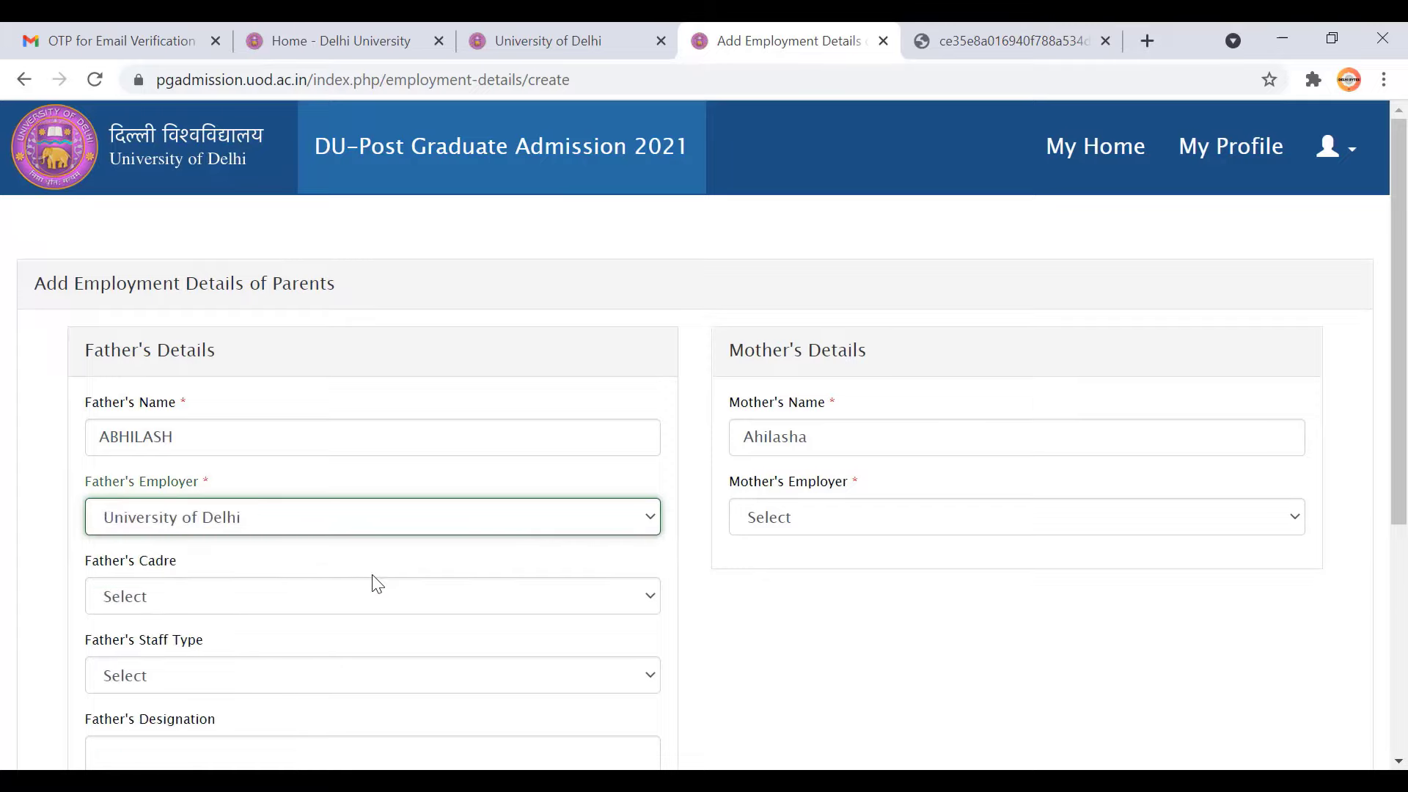
left_click(432, 522)
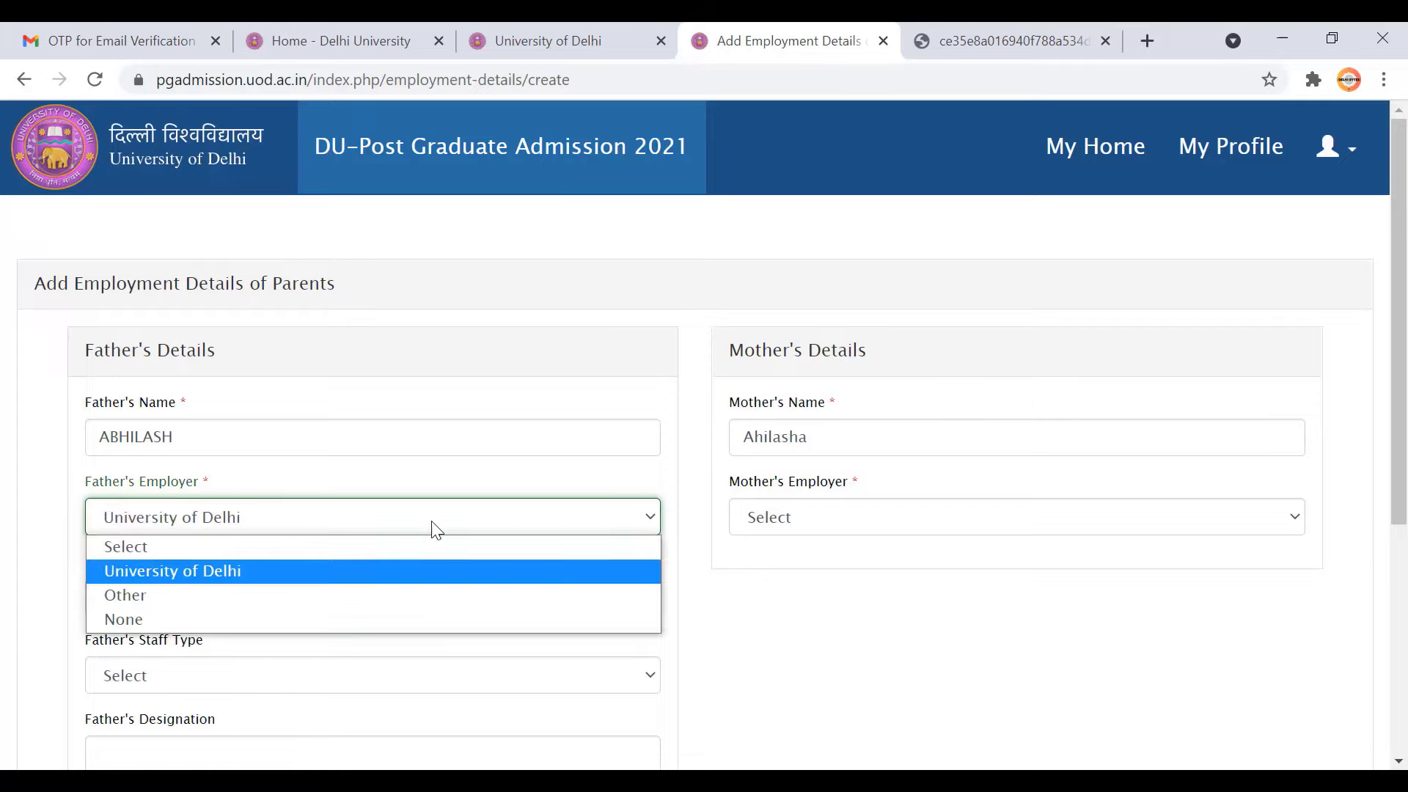
left_click(276, 594)
left_click(829, 524)
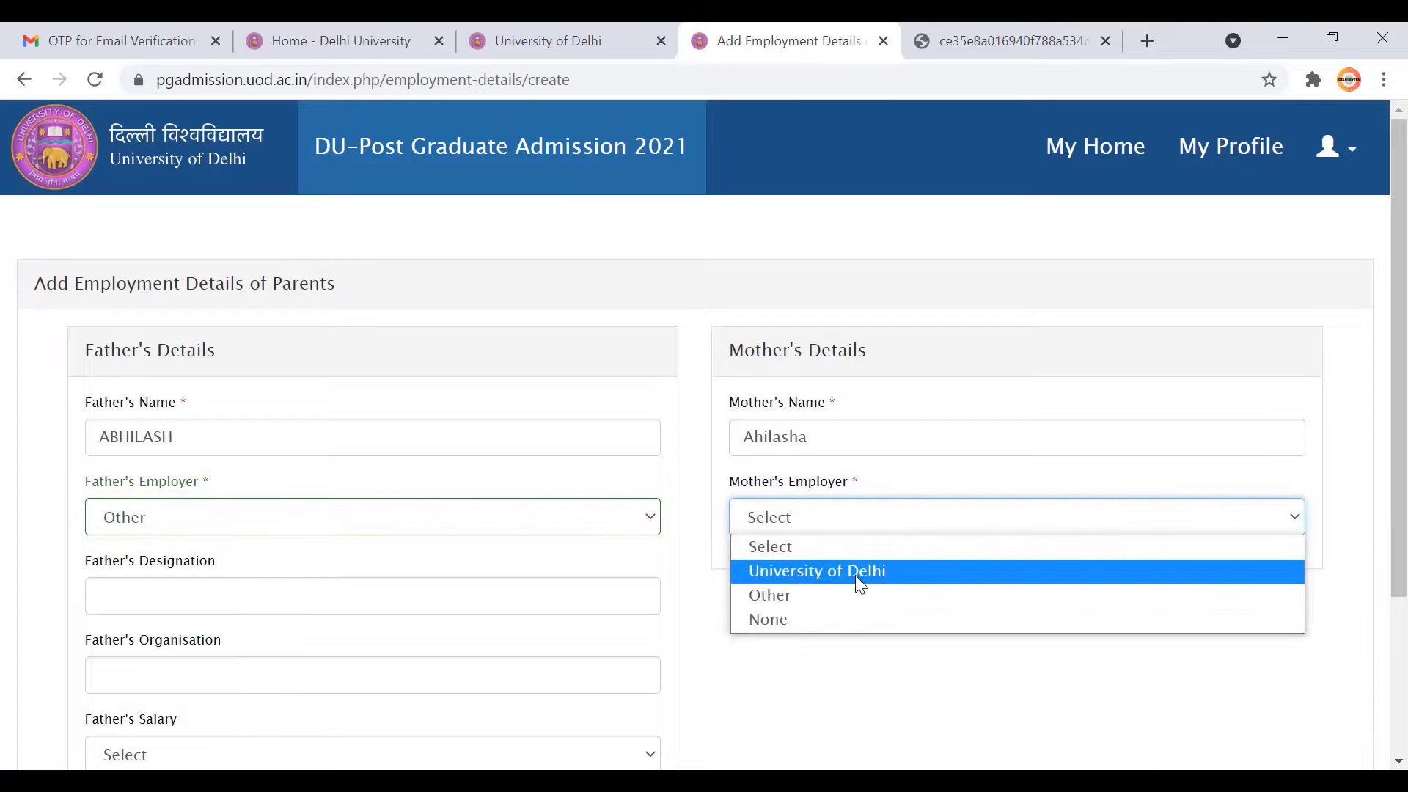
left_click(855, 575)
left_click(845, 513)
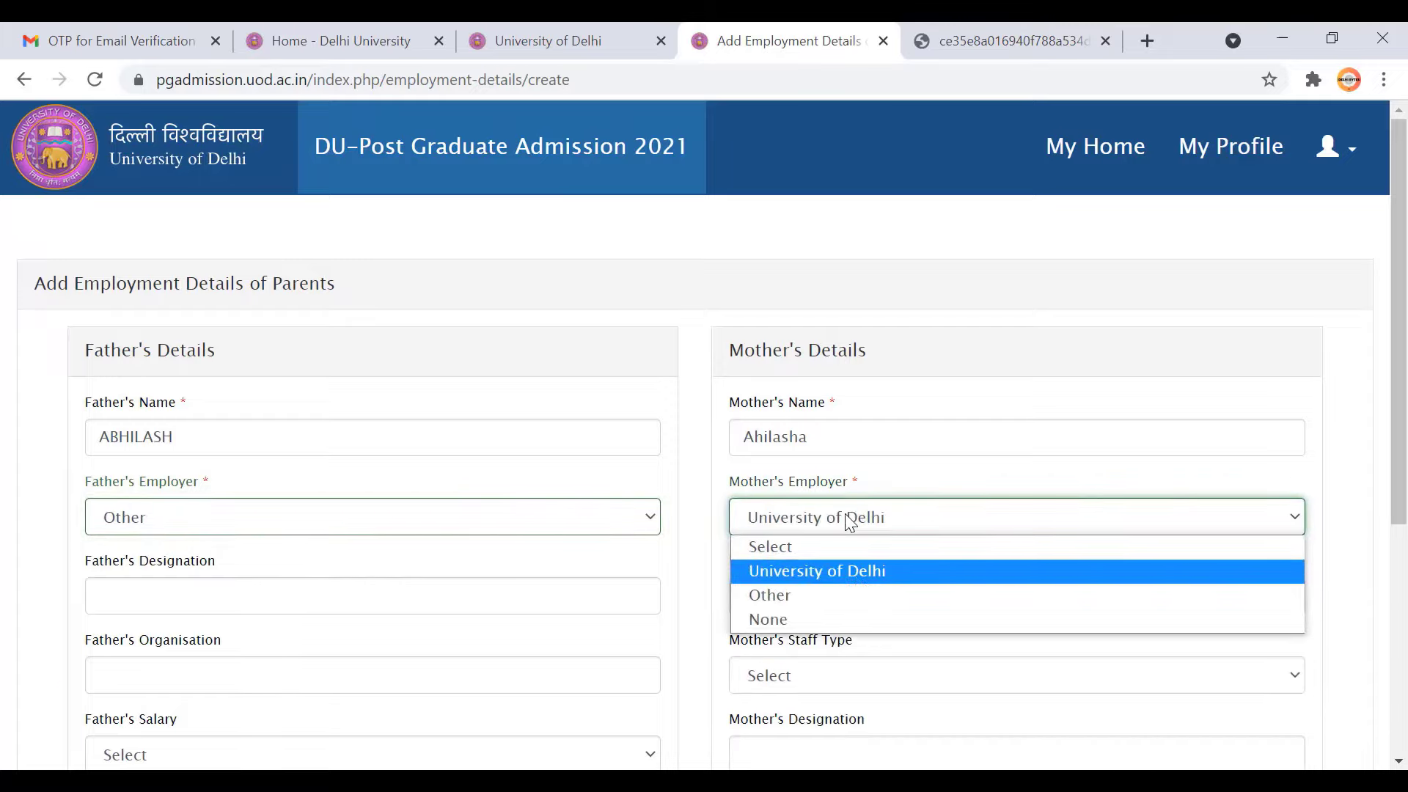
left_click(818, 620)
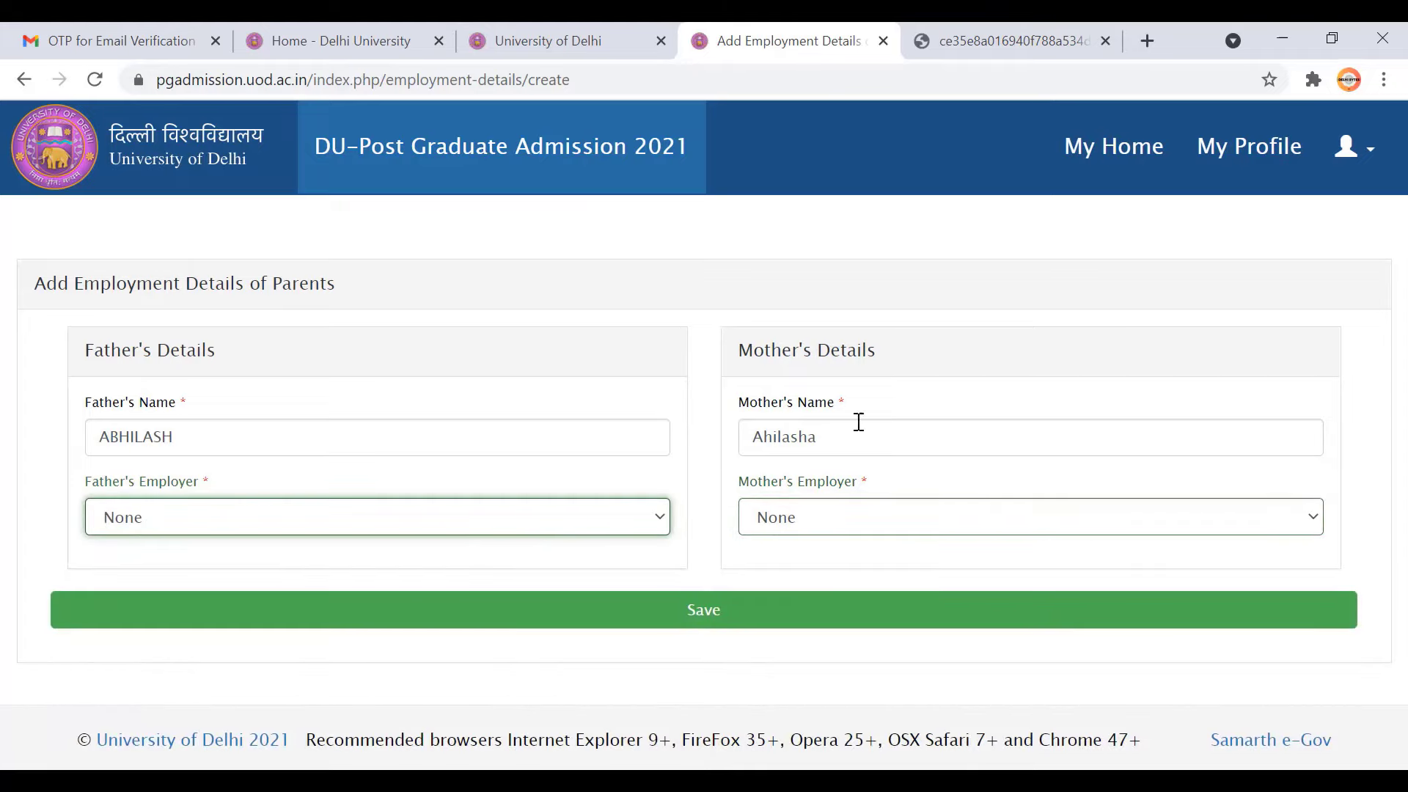
- Set Father's Employer to None and keep Mother's Employer as None
left_click(396, 515)
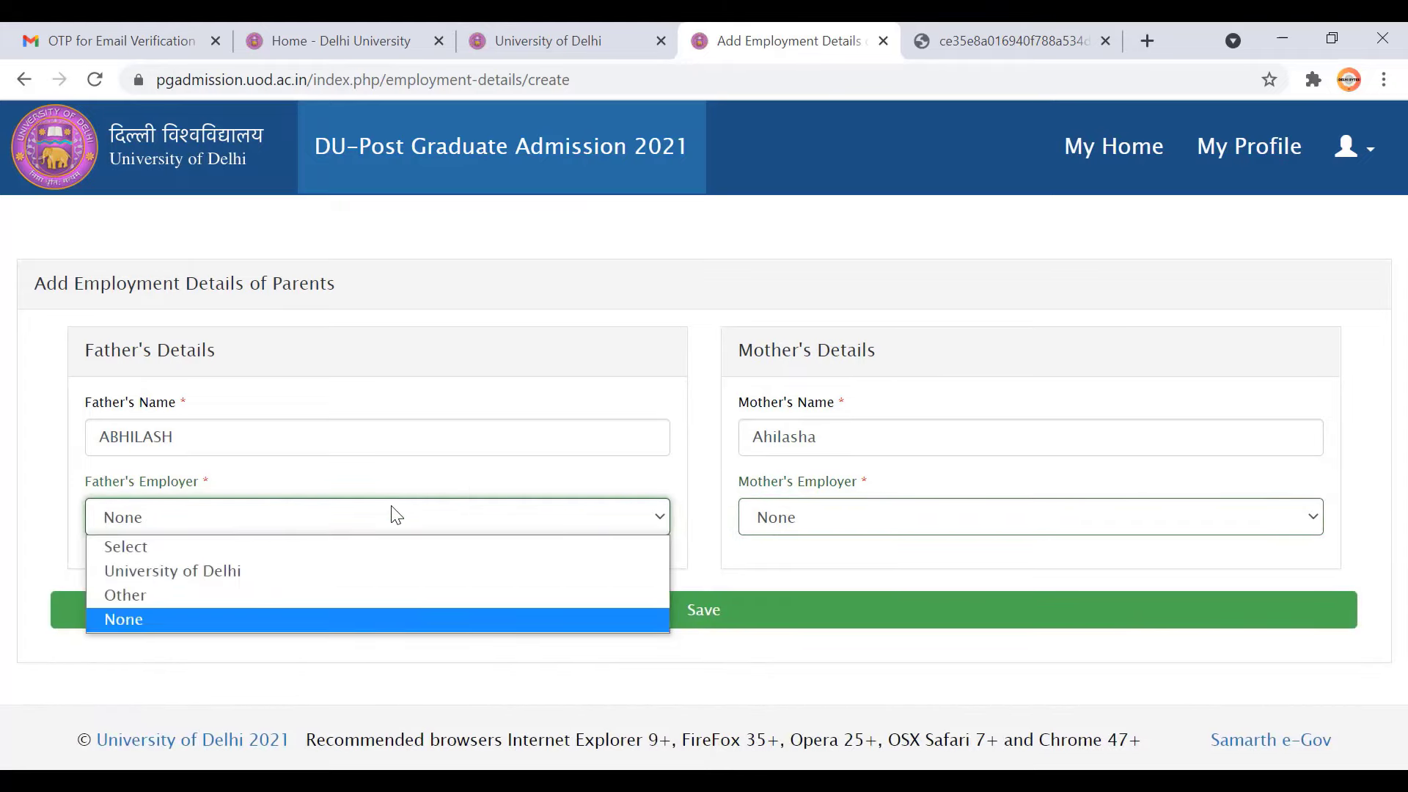
left_click(318, 591)
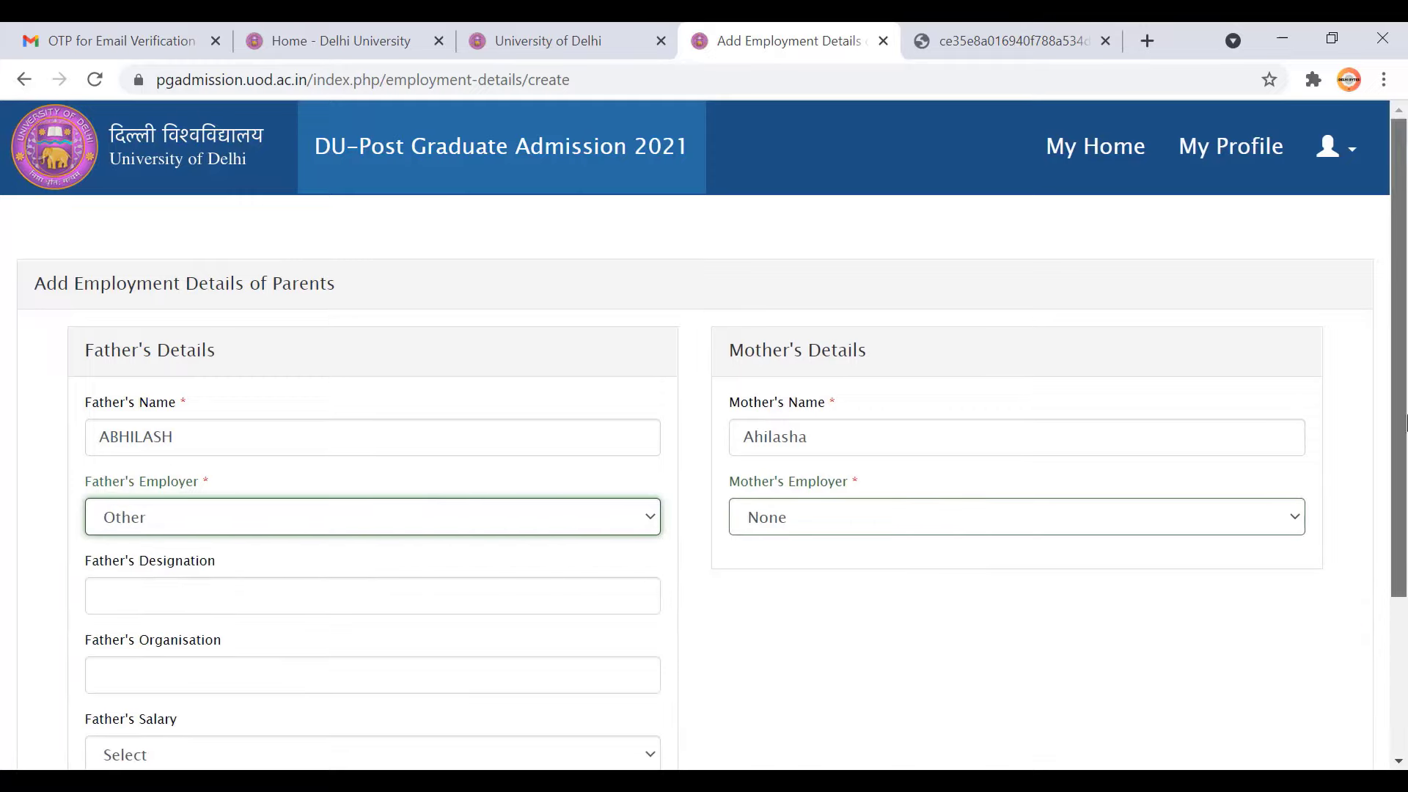
mouse_move(1399, 412)
left_mouse_down()
mouse_move(1404, 534)
mouse_move(1392, 411)
left_mouse_up()
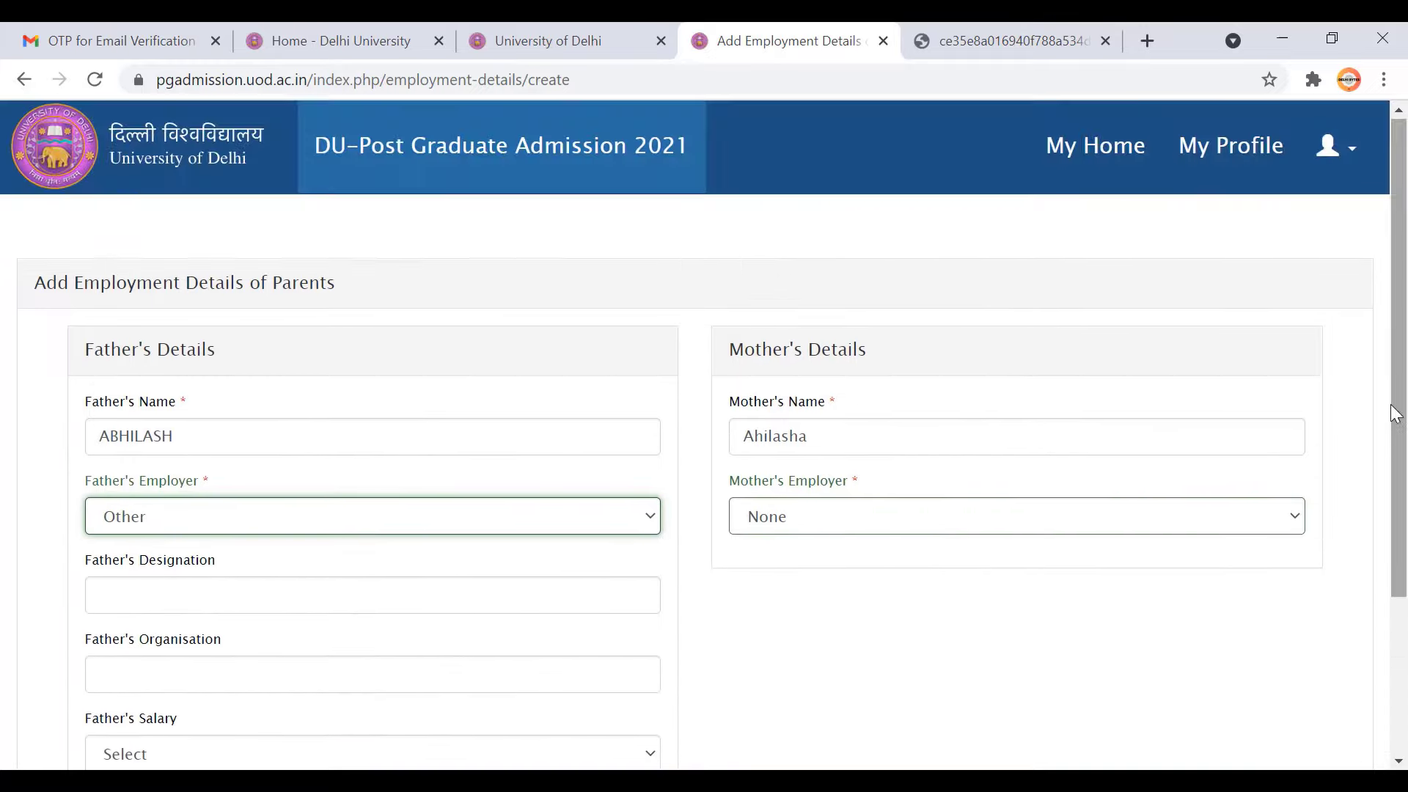
left_click(1030, 515)
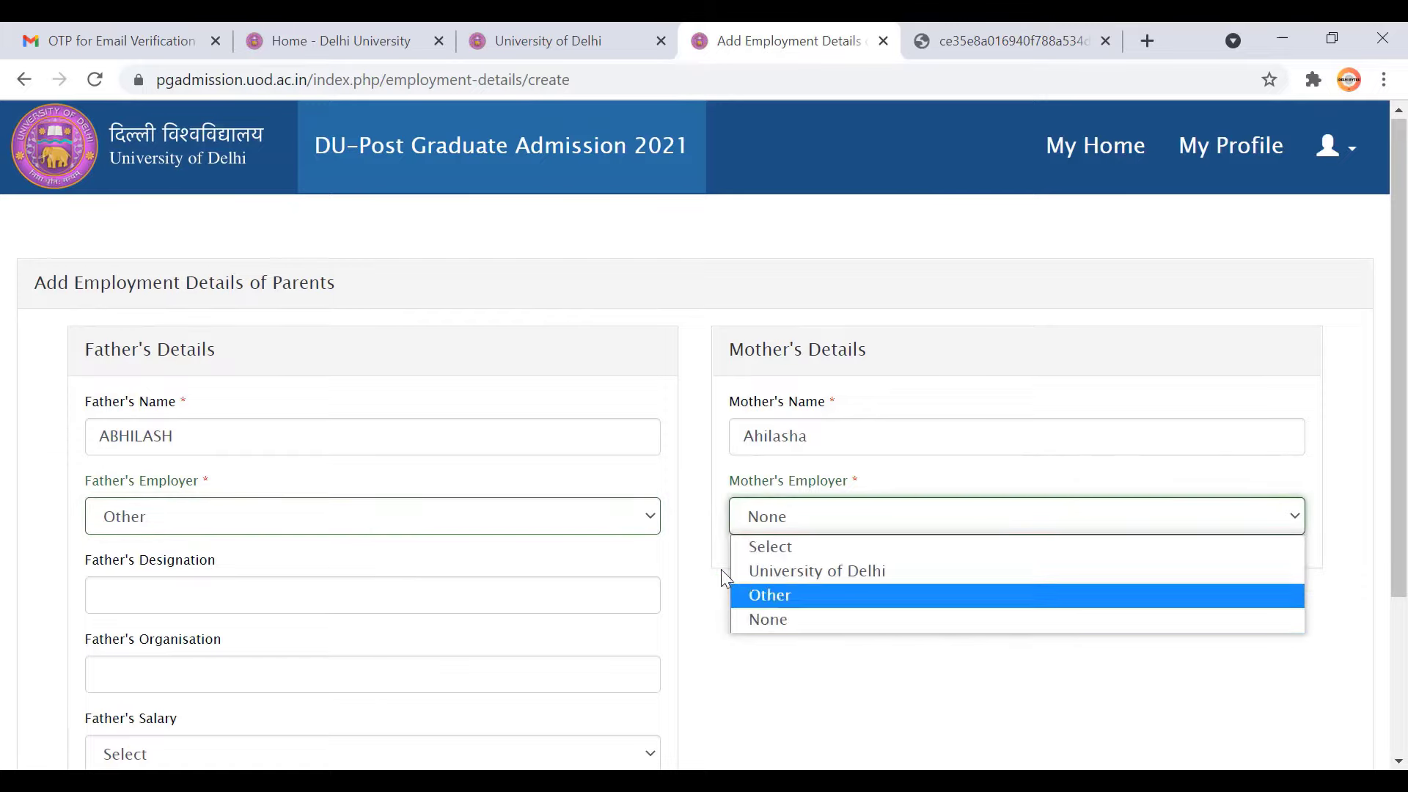
left_click(644, 528)
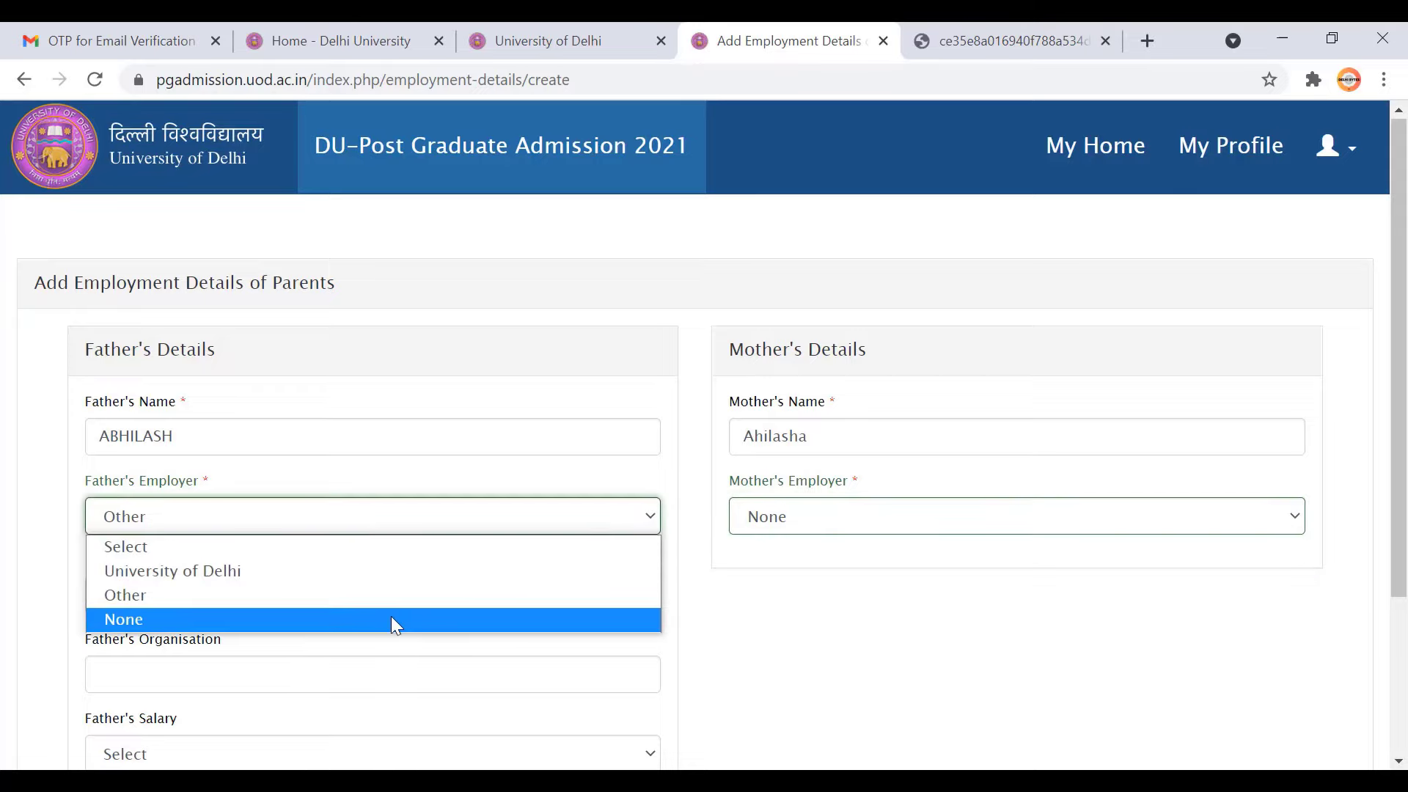
left_click(390, 619)
left_click(870, 515)
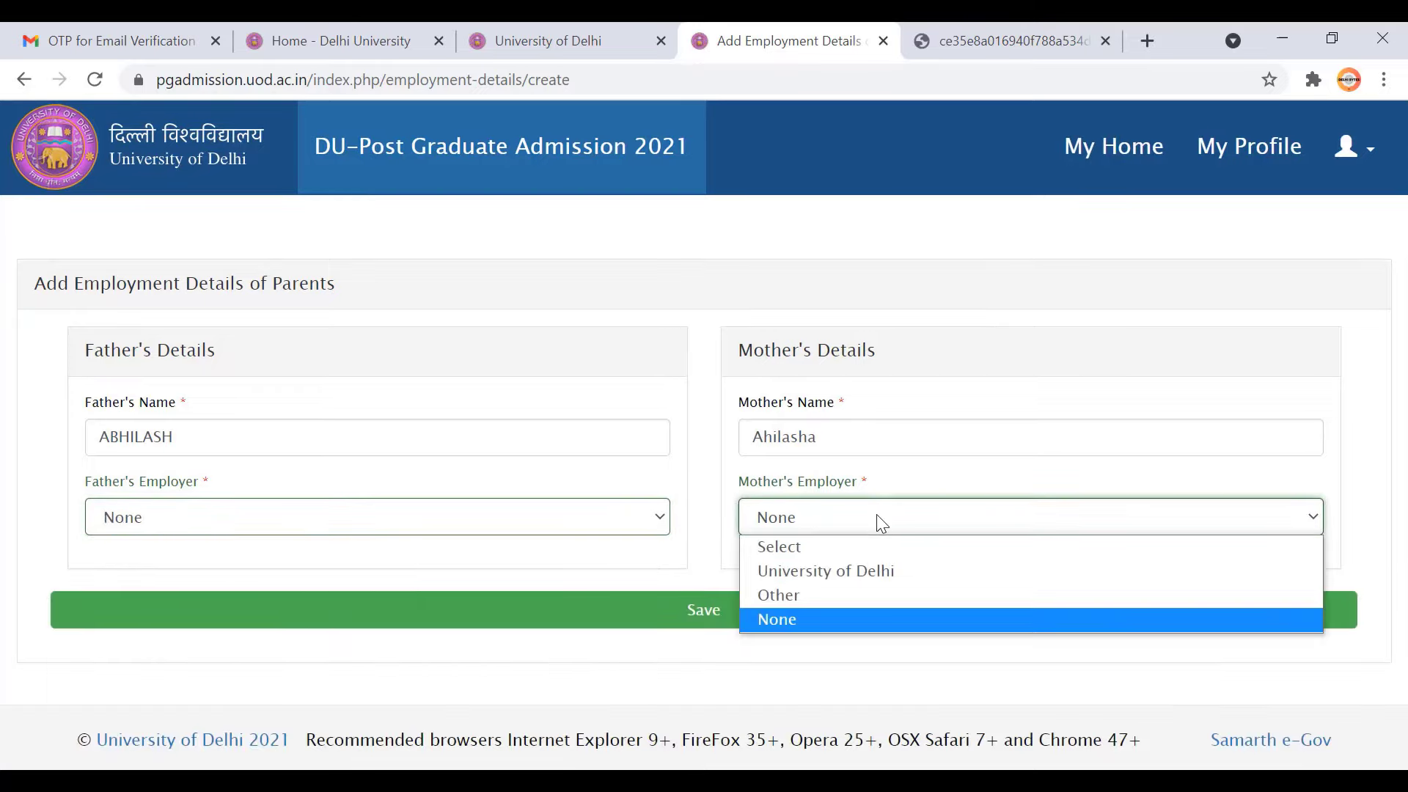
left_click(819, 626)
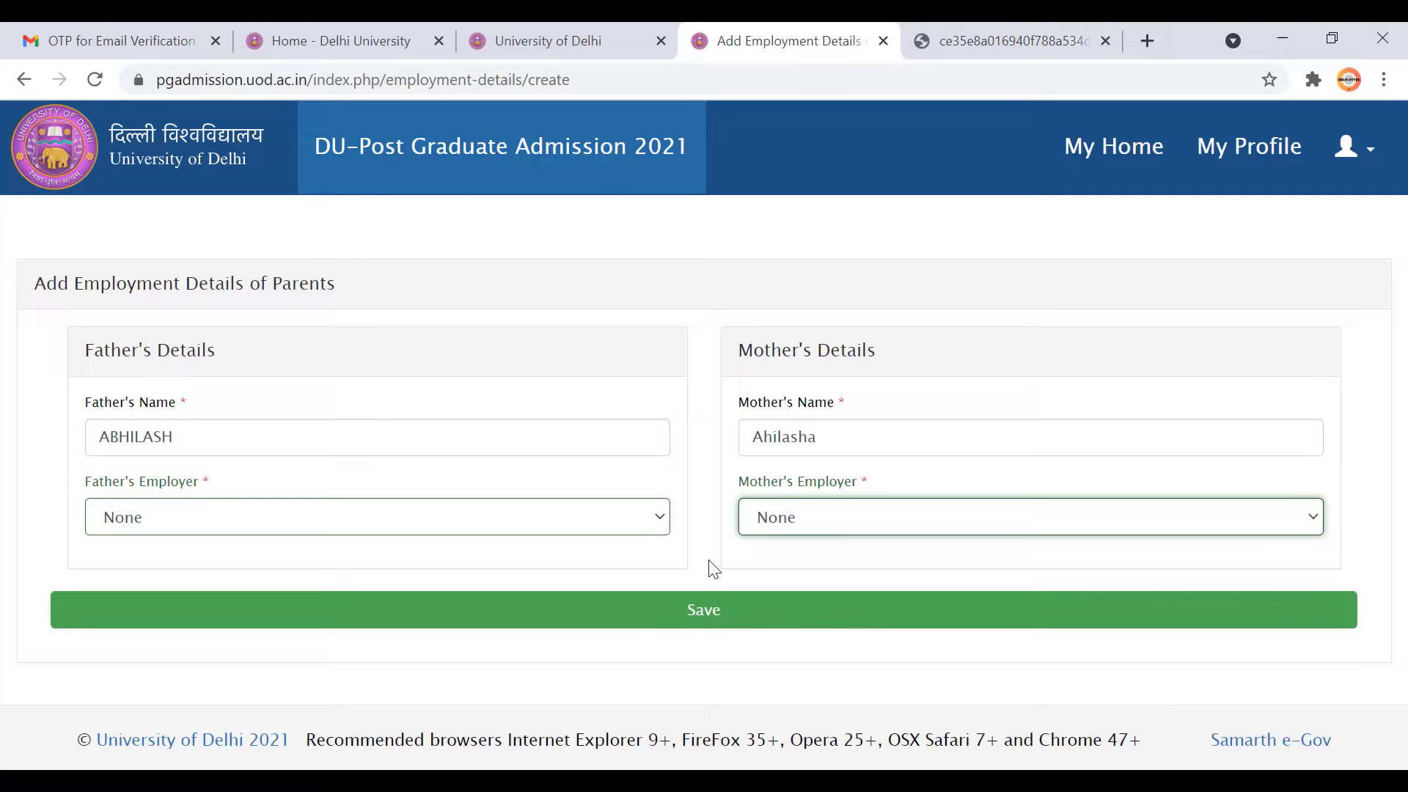
left_click(833, 526)
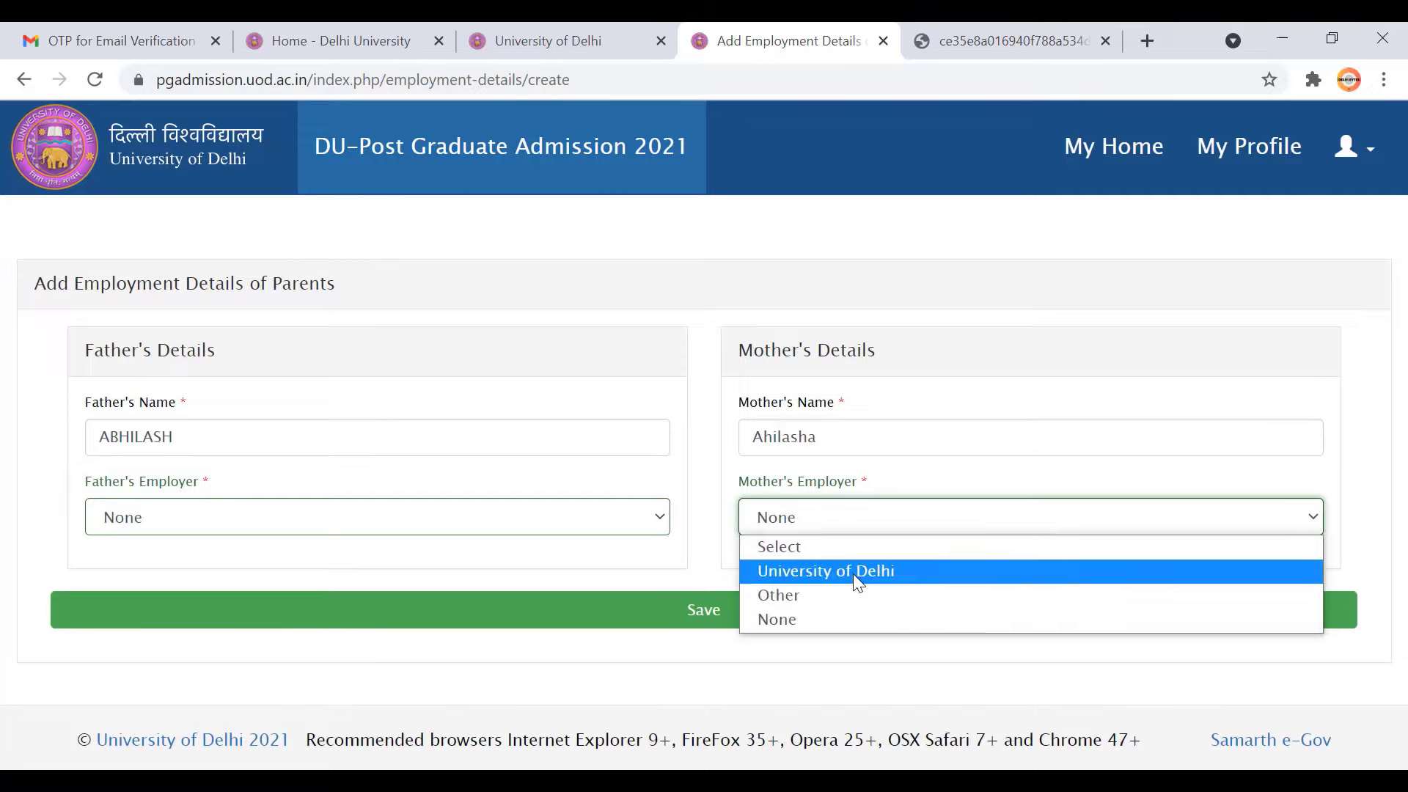
left_click(866, 622)
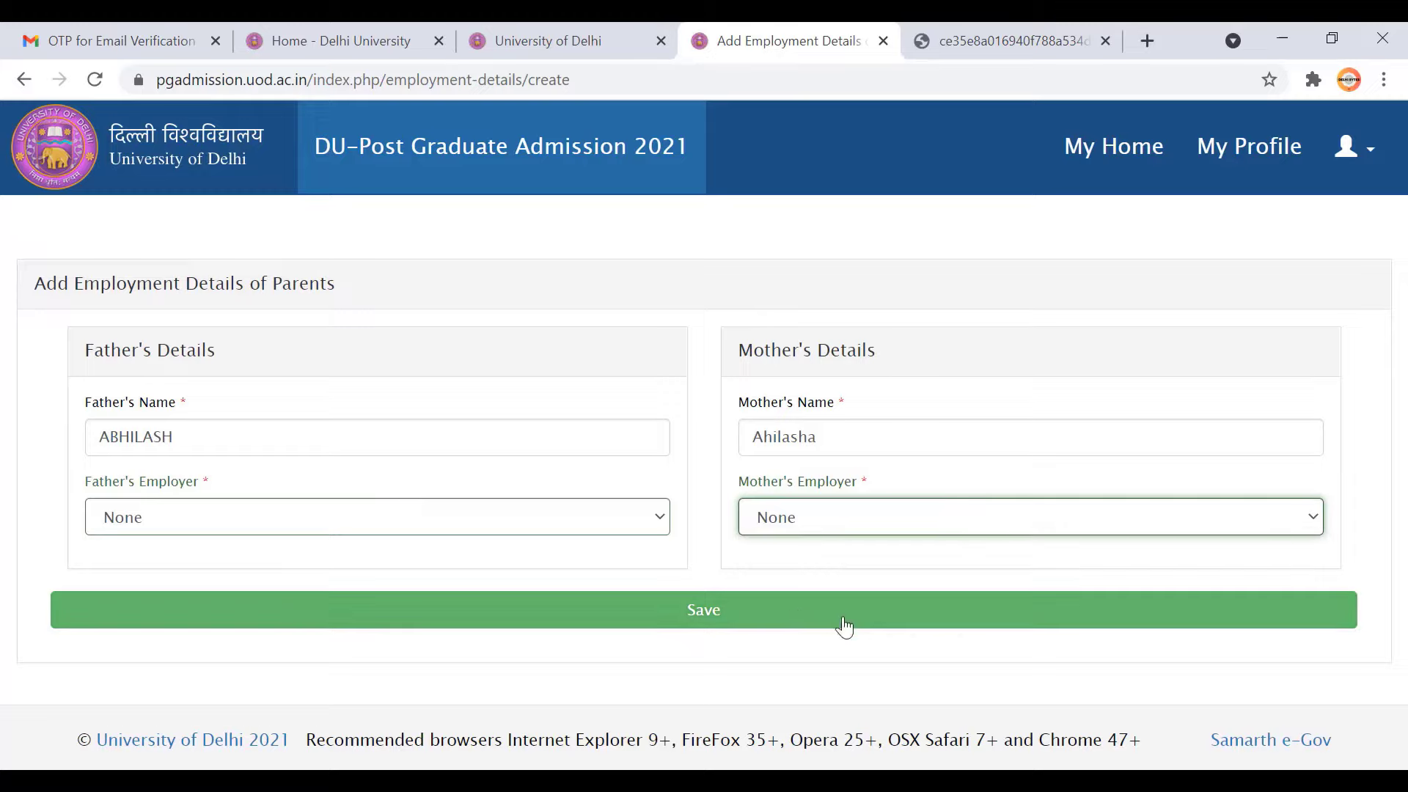
left_click(491, 524)
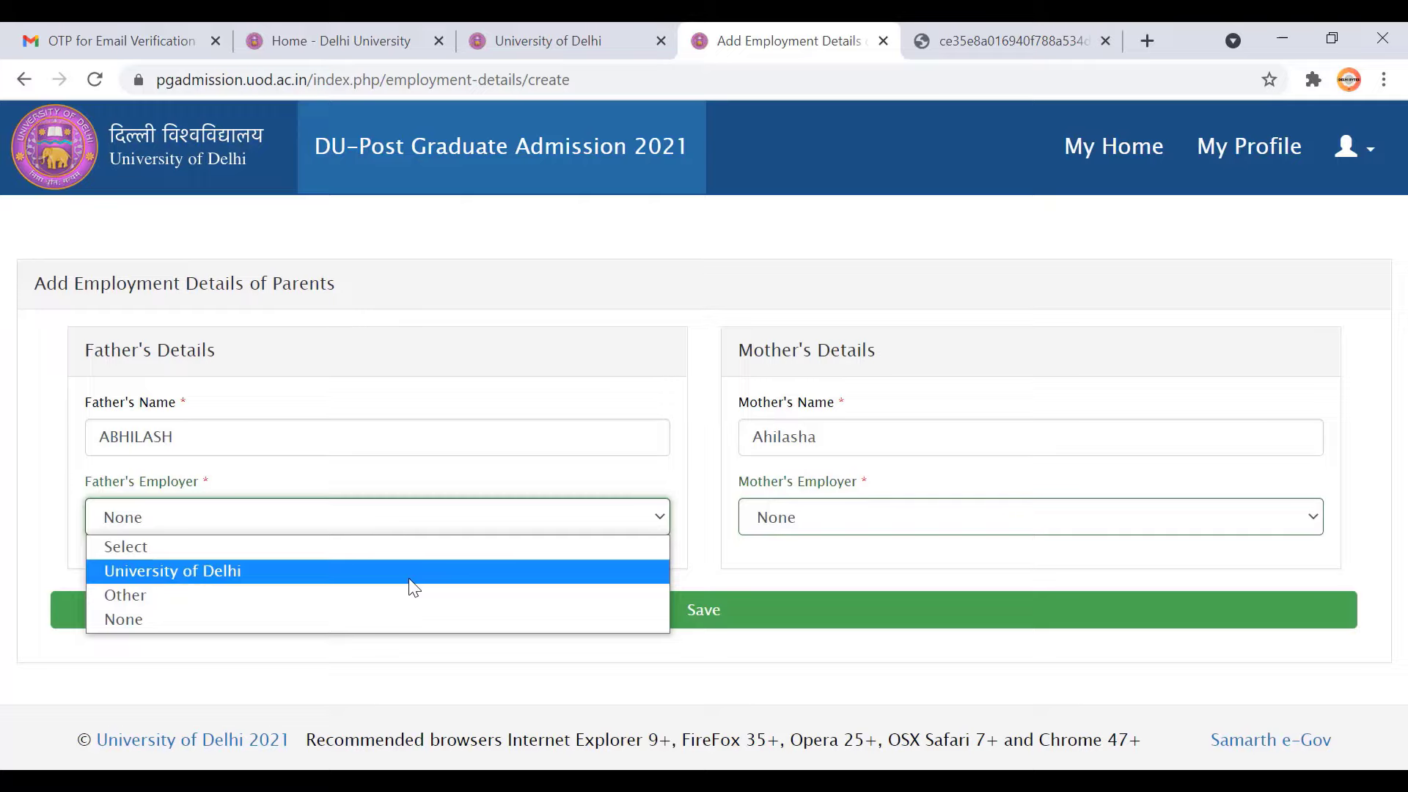
left_click(547, 478)
- Save the parents' employment details with both employers set to None
left_click(684, 613)
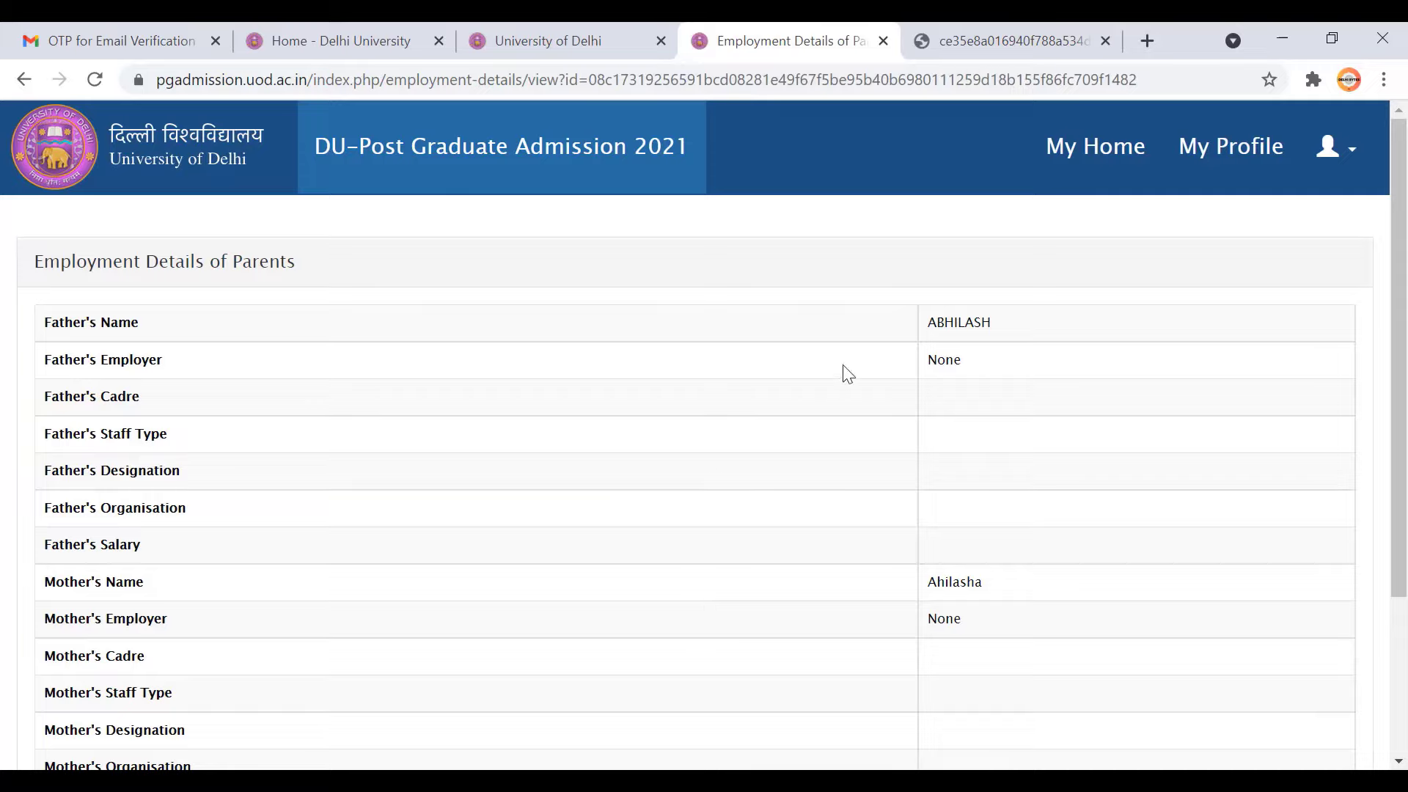
scroll(1405, 449, "down", 2)
scroll(1404, 449, "down", 1)
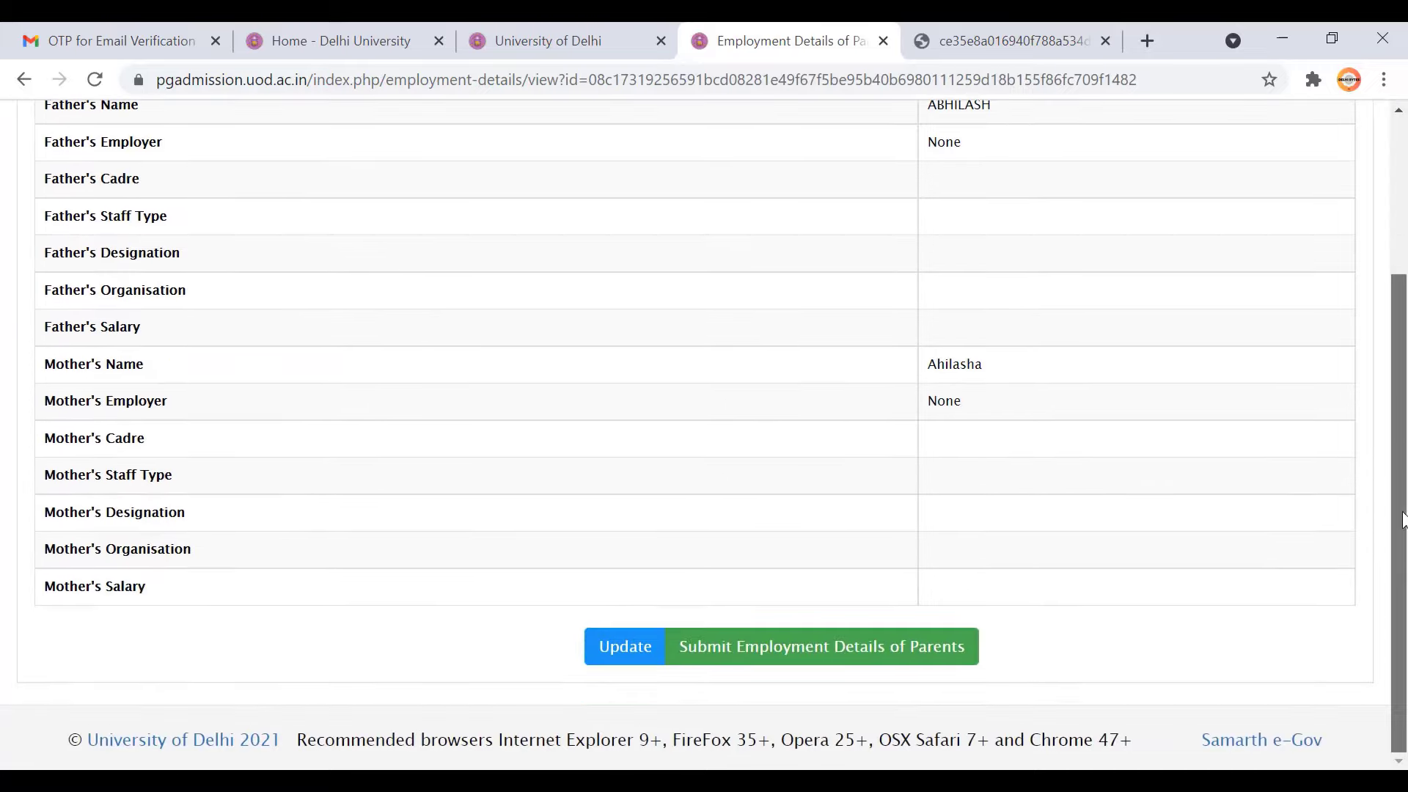
scroll(1404, 449, "up", 1)
scroll(1405, 440, "down", 1)
scroll(1405, 440, "up", 1)
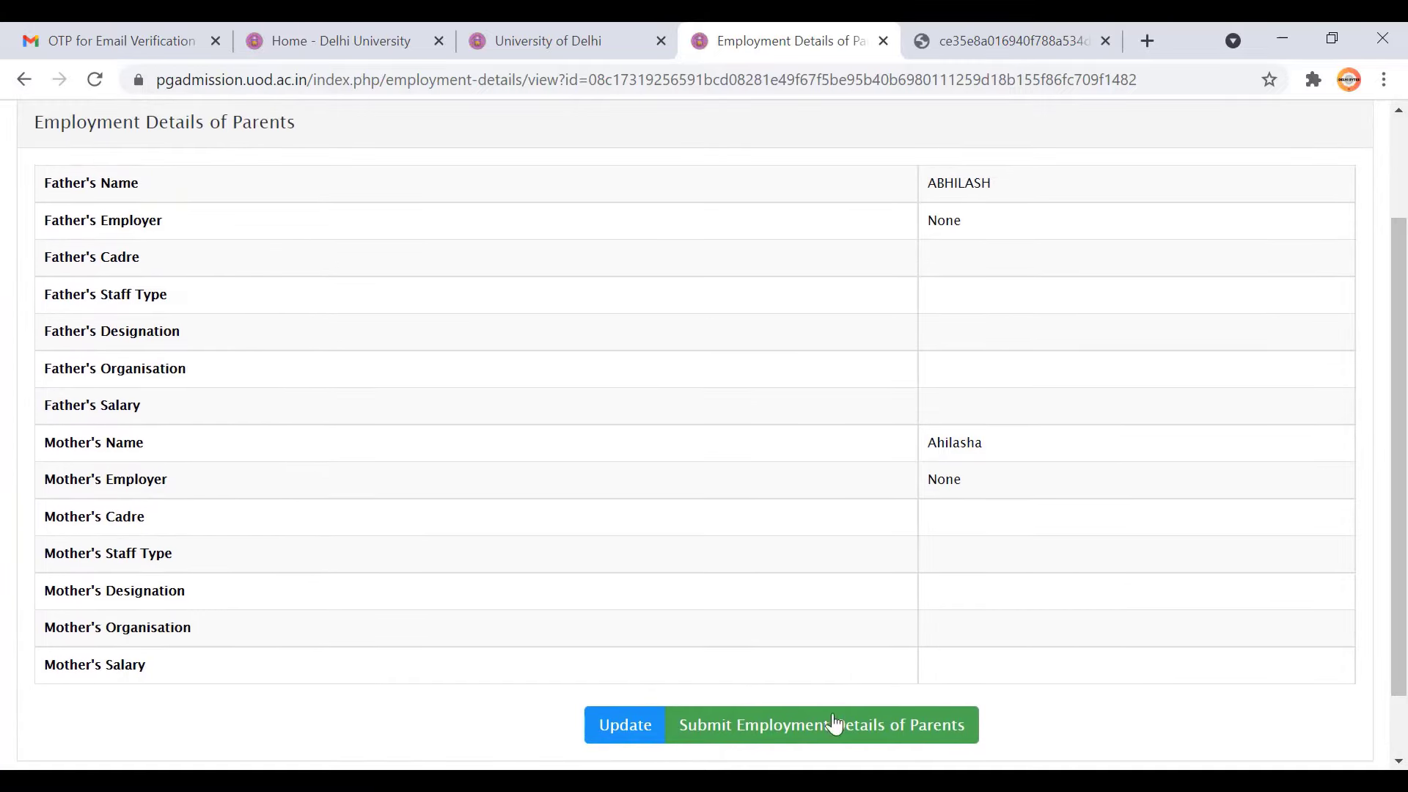
- Submit the employment details, tick 'I confirm the above' and save the profile
left_click(811, 732)
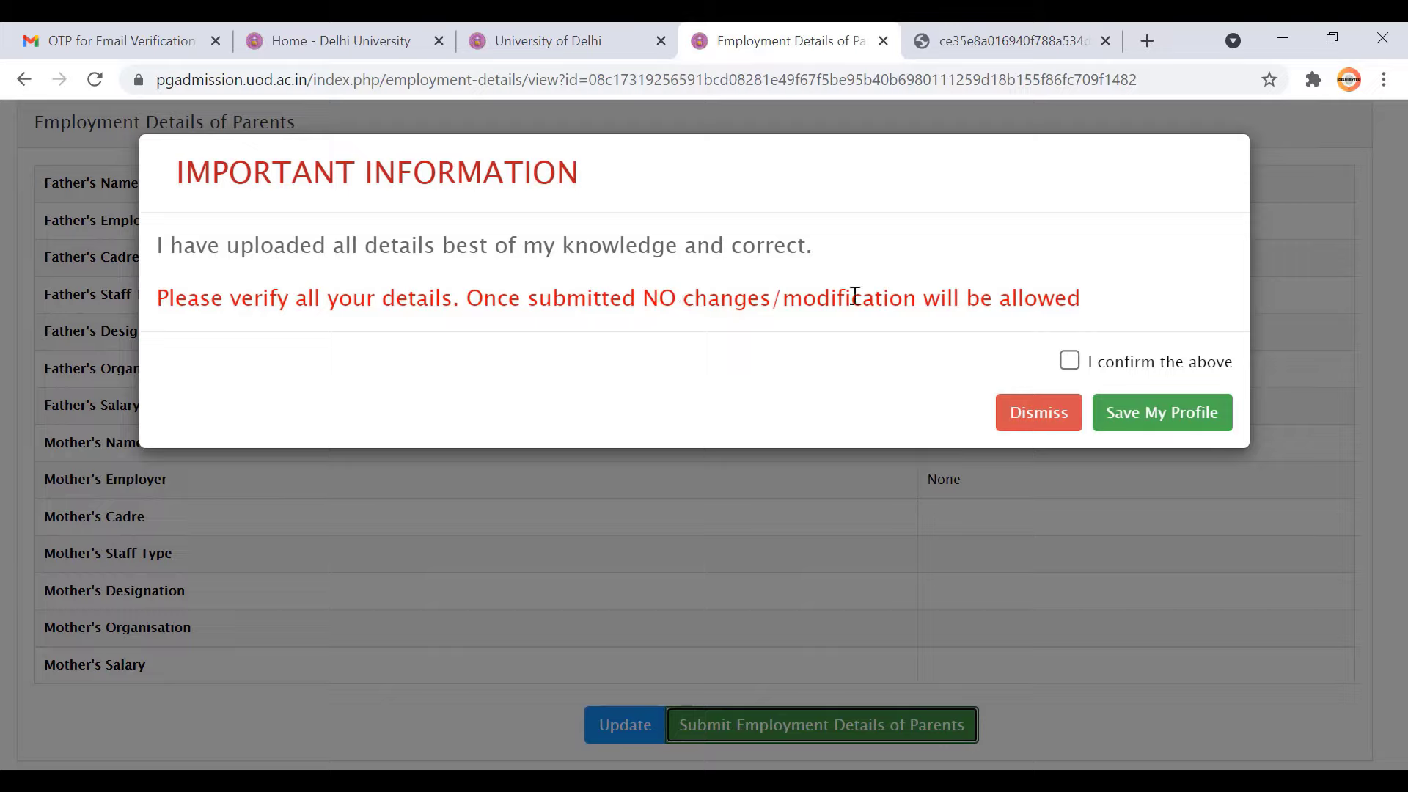
left_click(1069, 361)
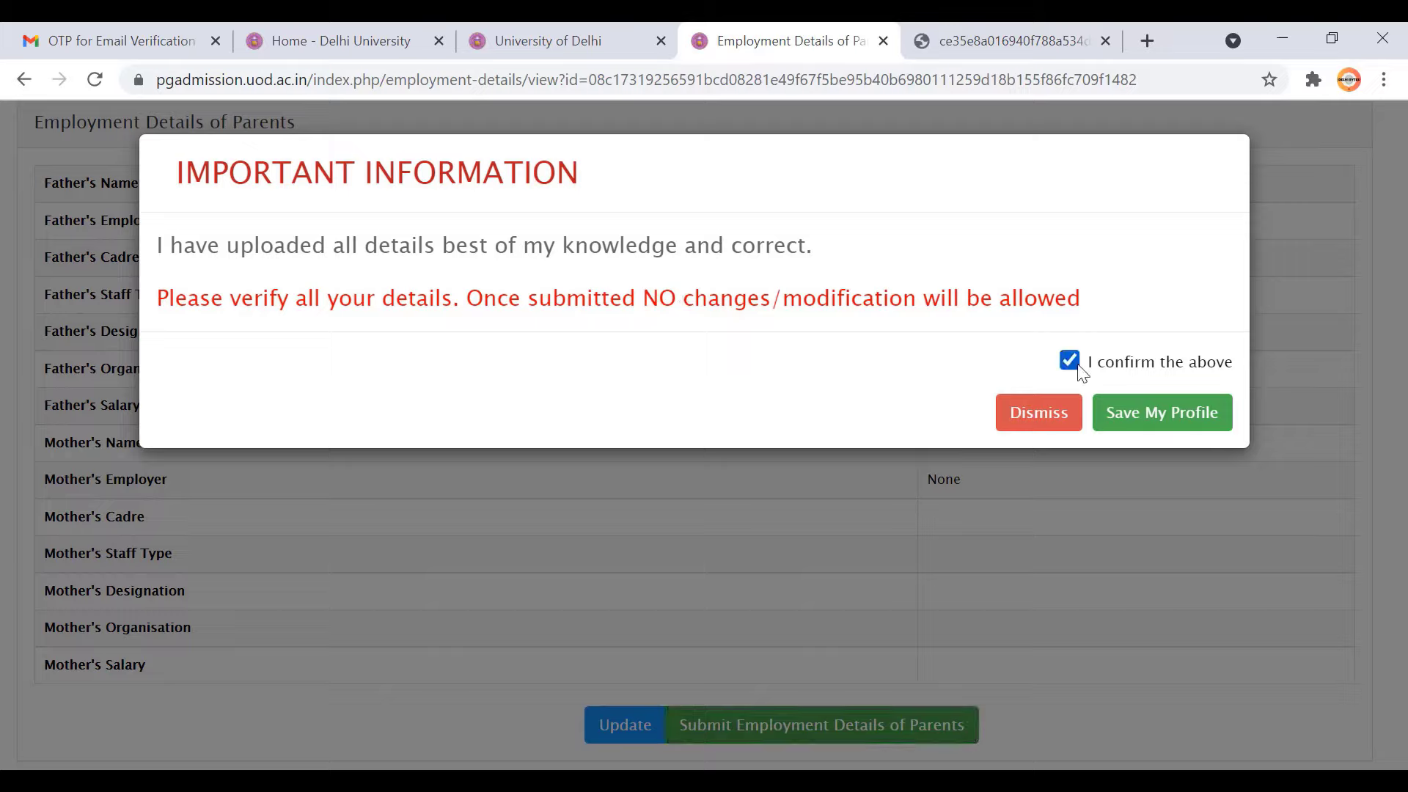
left_click(1134, 417)
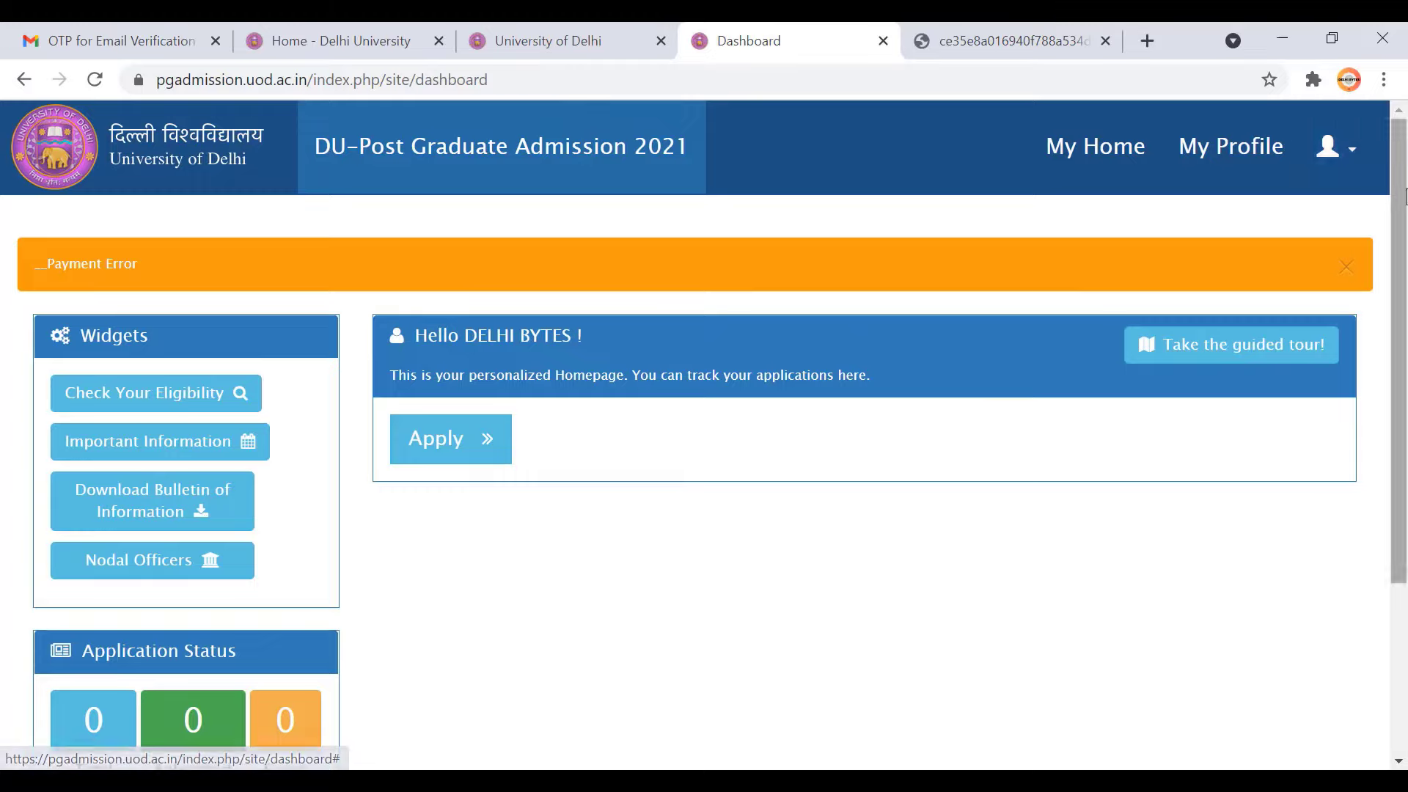
- Close the account menu and choose Apply on the dashboard to start a new application
left_click(1354, 165)
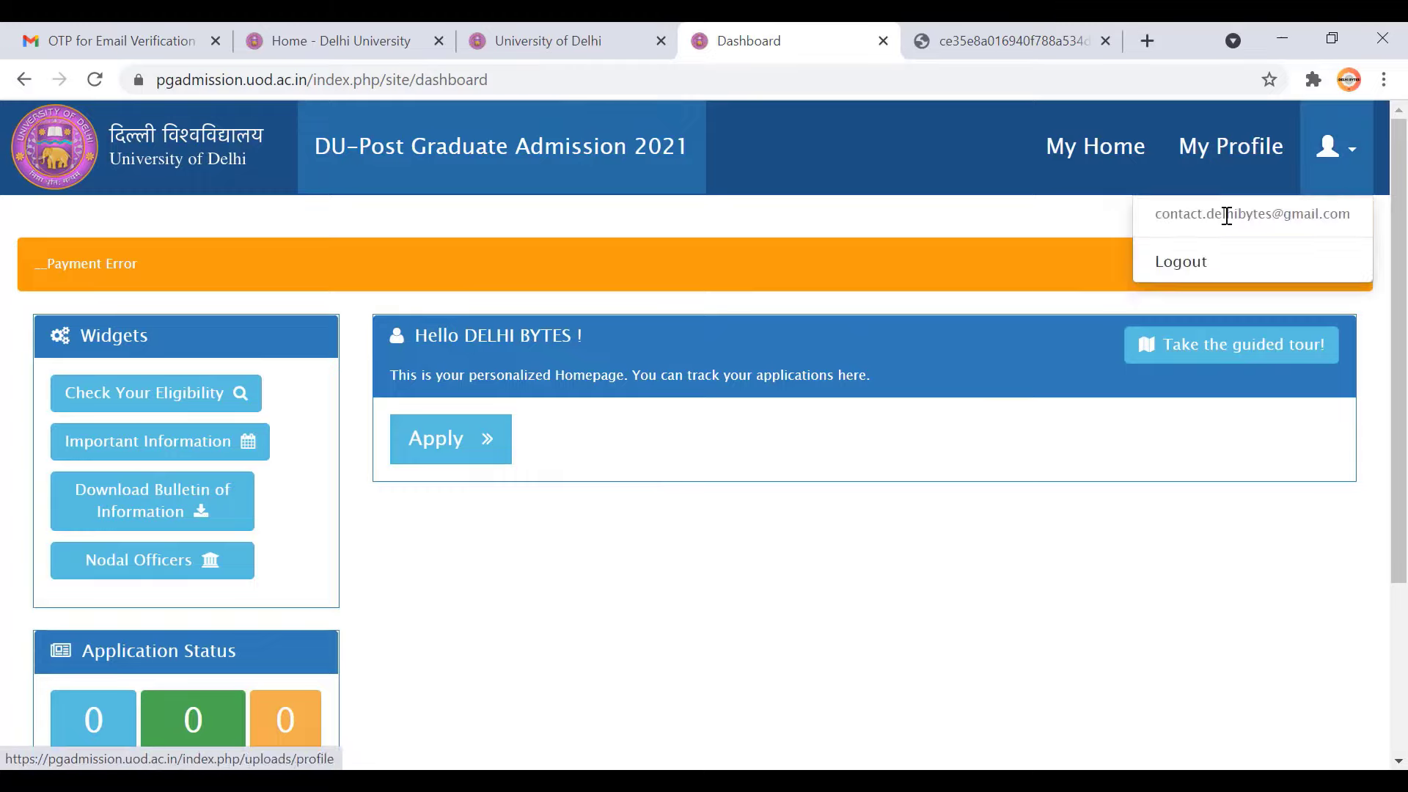
left_click(1060, 218)
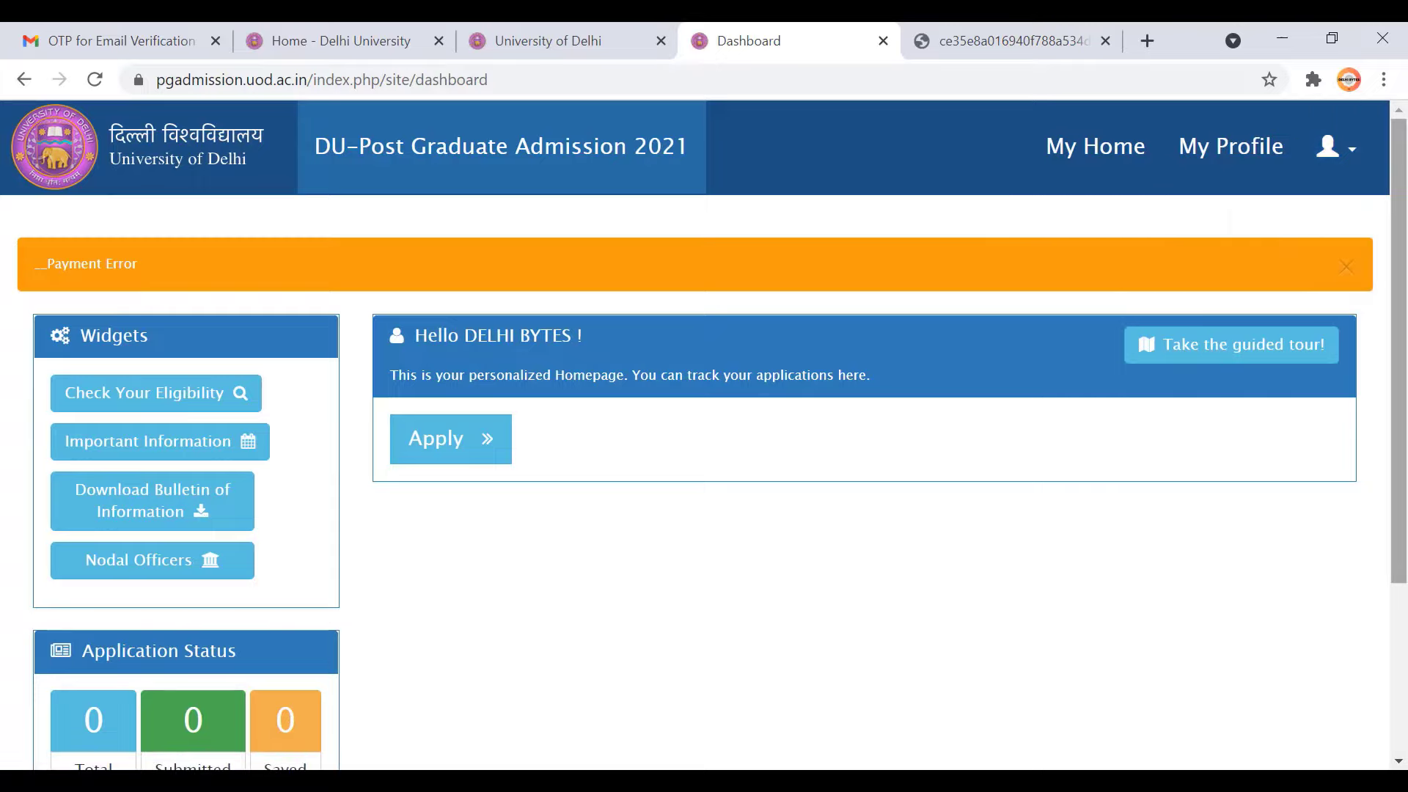
left_click_drag(1402, 262, 1402, 346)
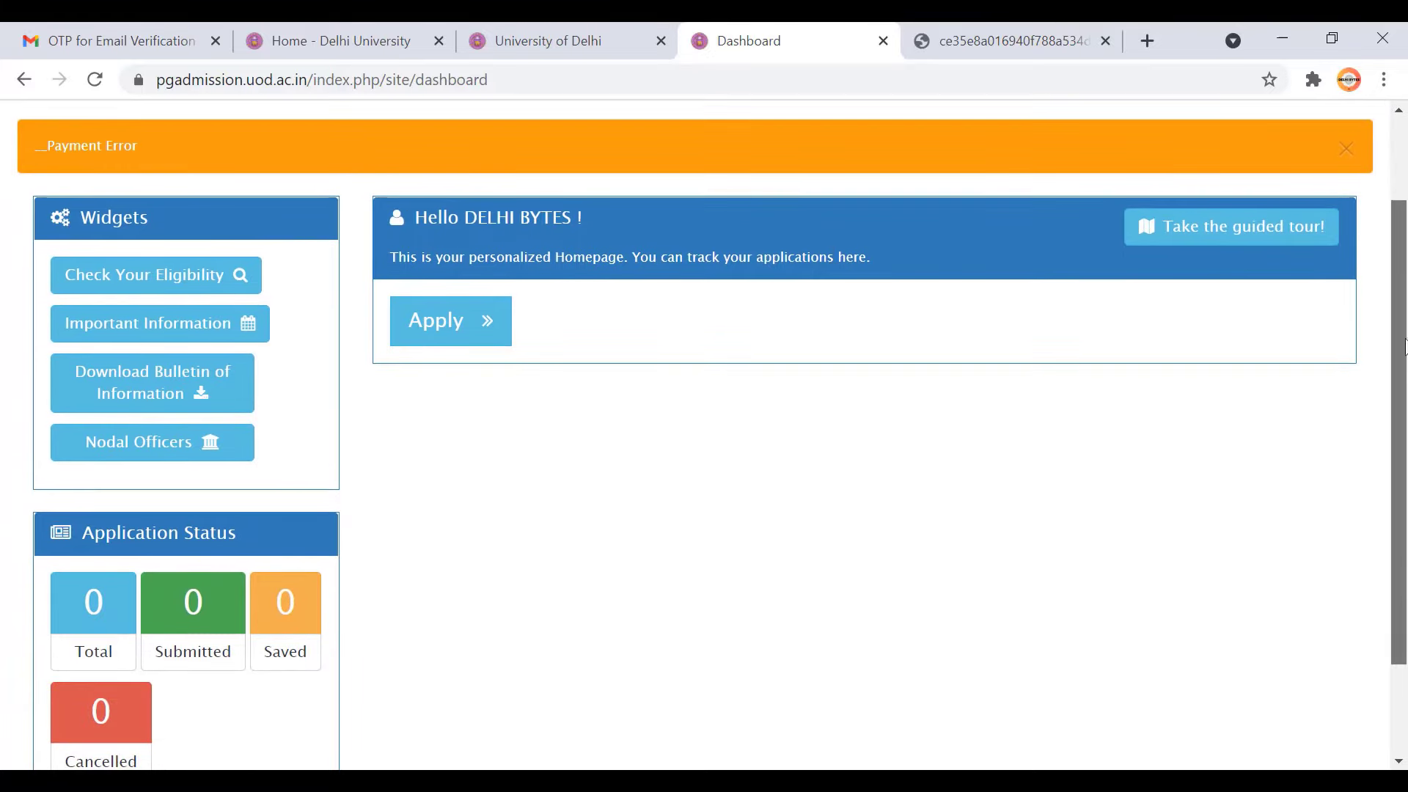
left_click(431, 322)
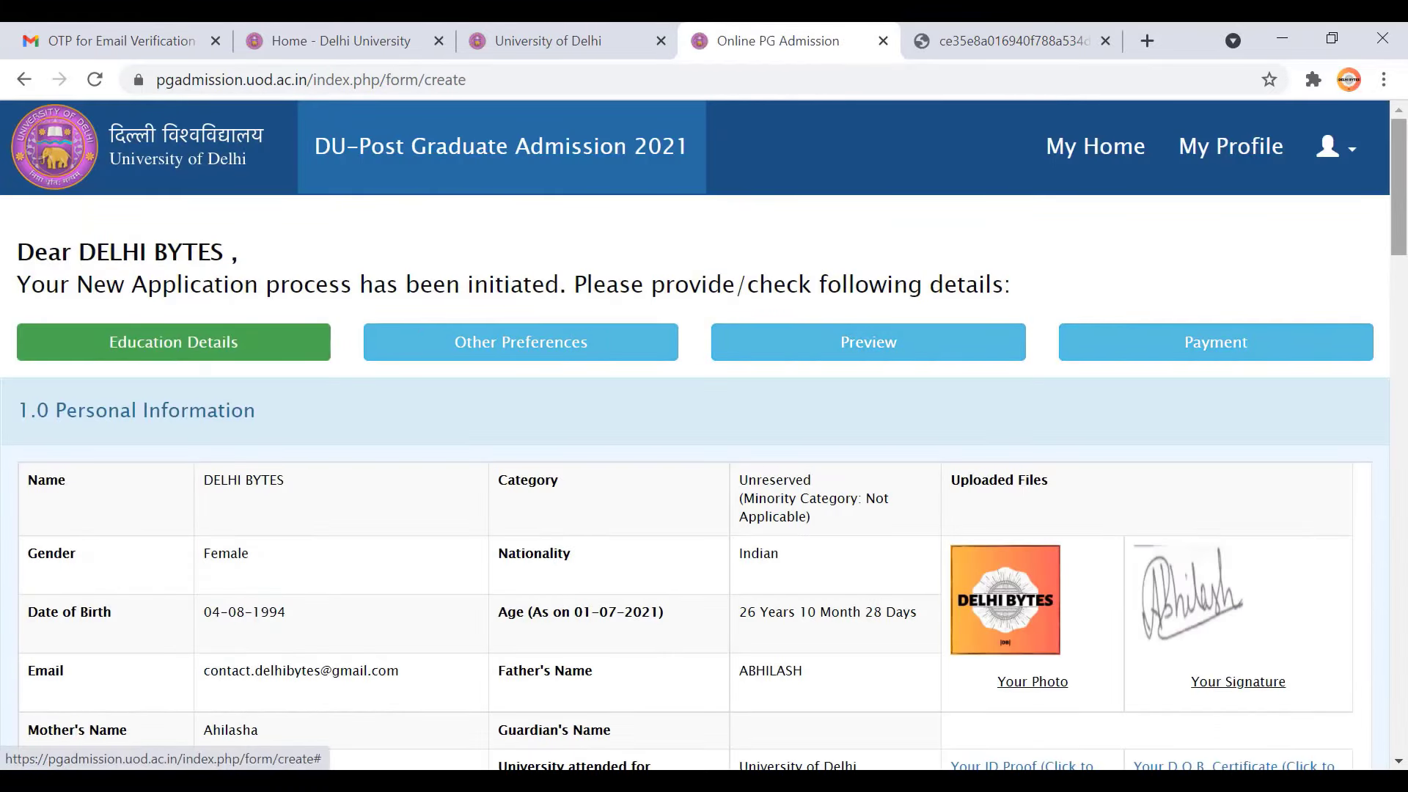
- Scroll to 1.1 Educational Qualification and choose Science as the 10+2 subject
left_click_drag(1401, 187, 1406, 511)
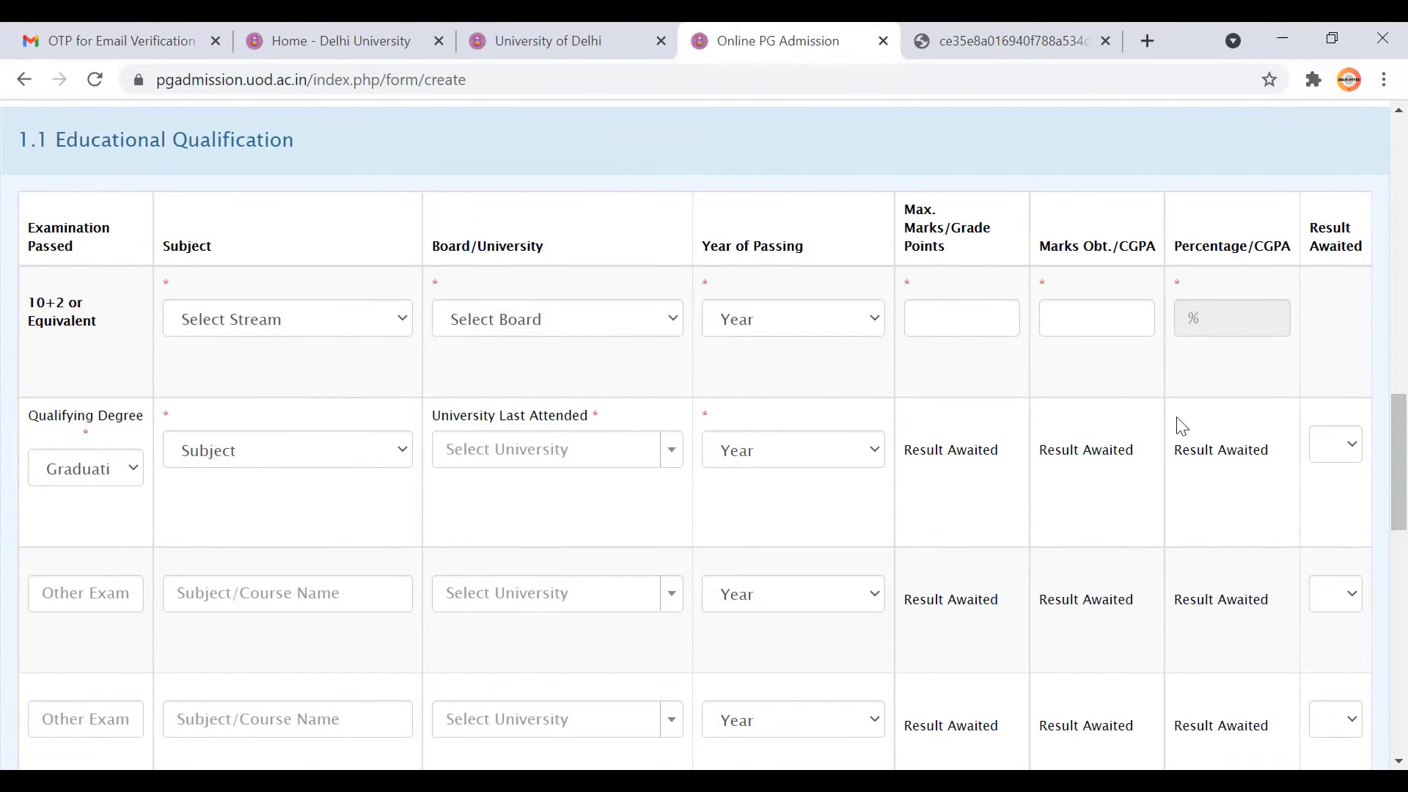
left_click_drag(1405, 447, 1405, 700)
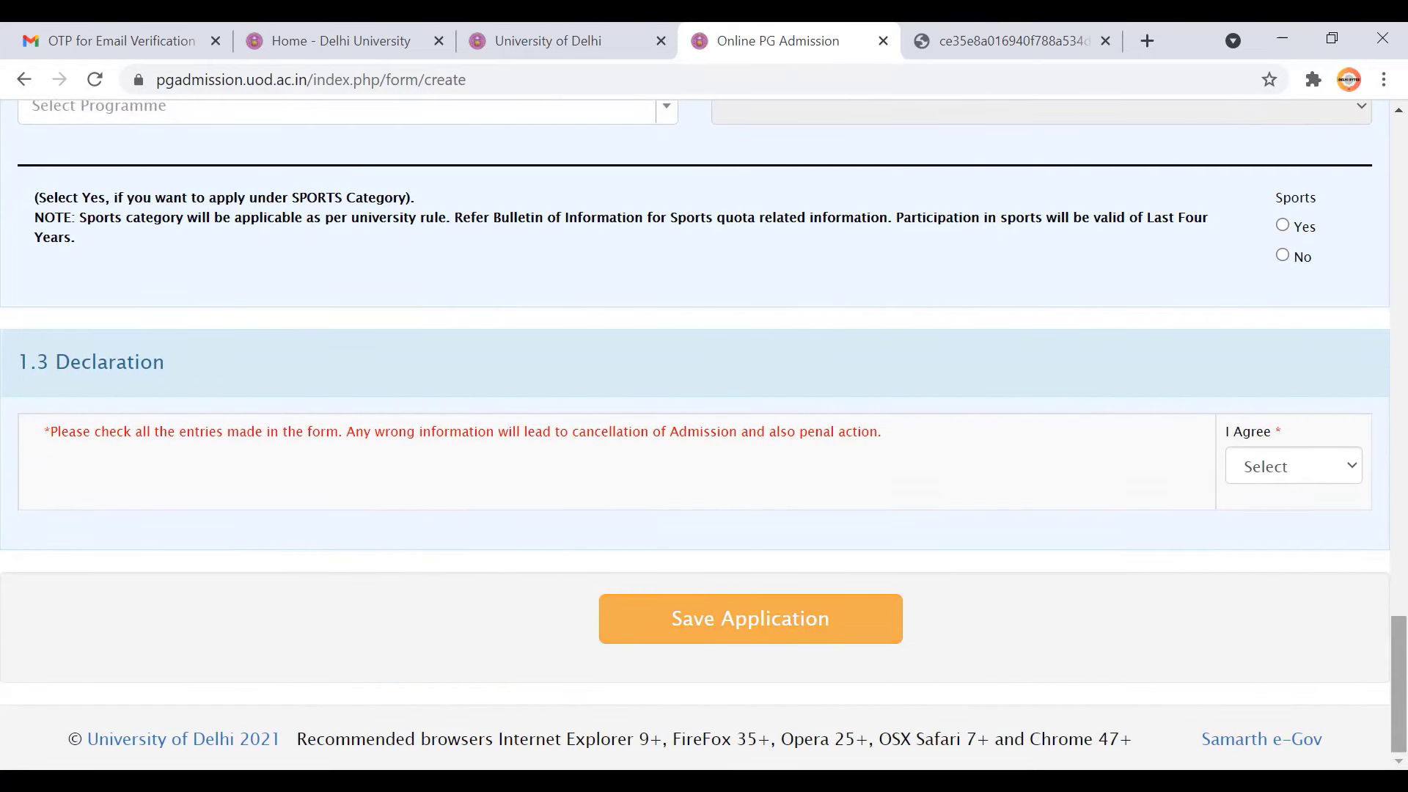
left_click_drag(1405, 619, 1402, 442)
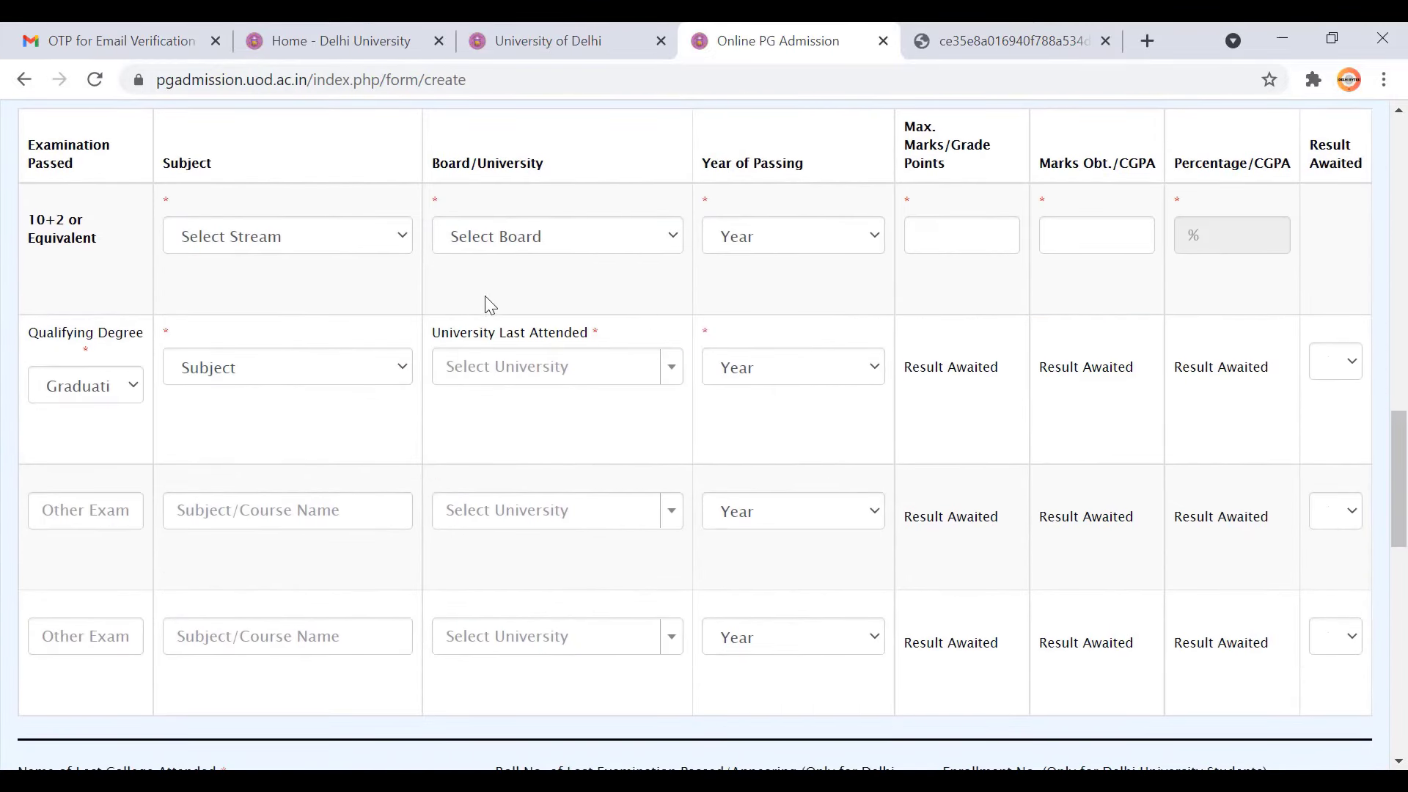
left_click(340, 235)
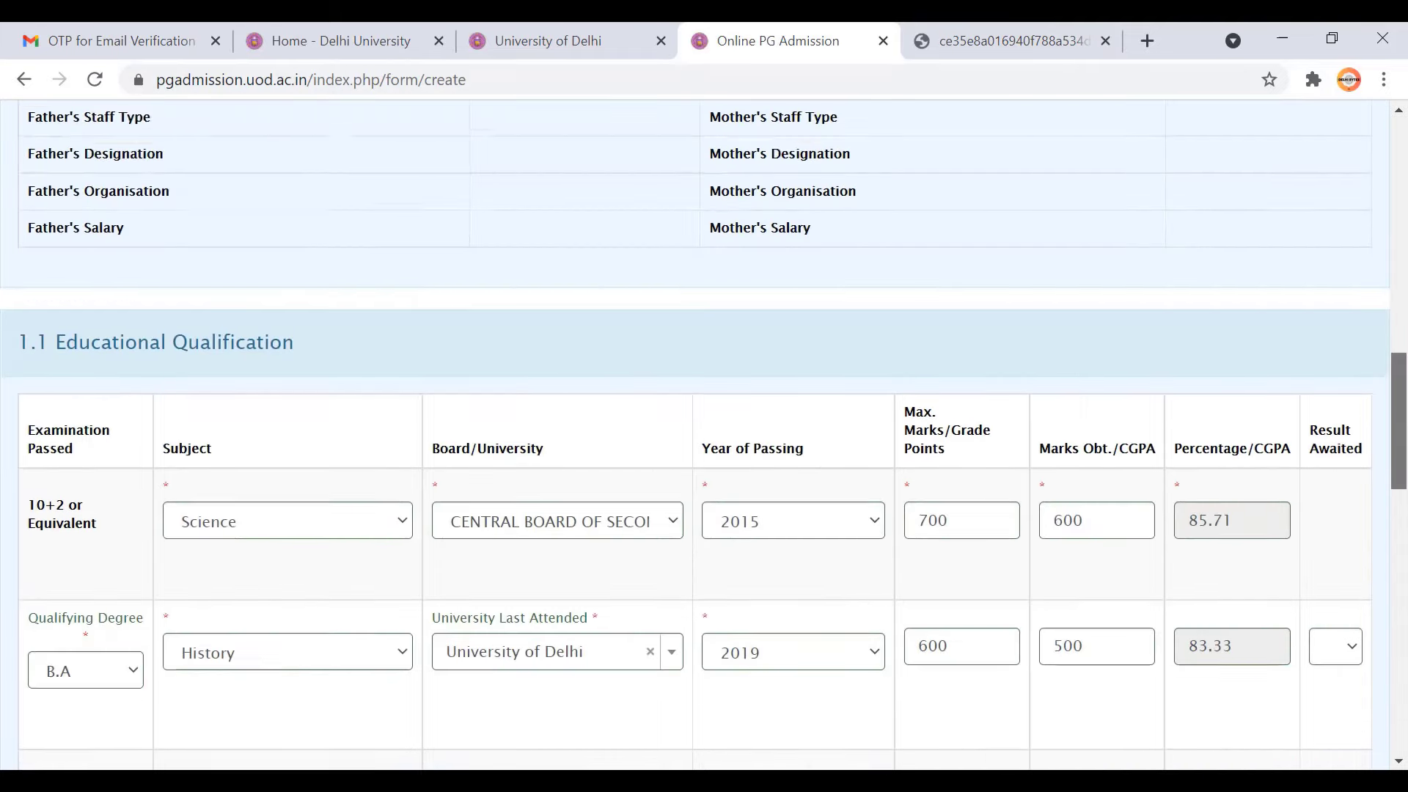
scroll(704, 432, "down", 2)
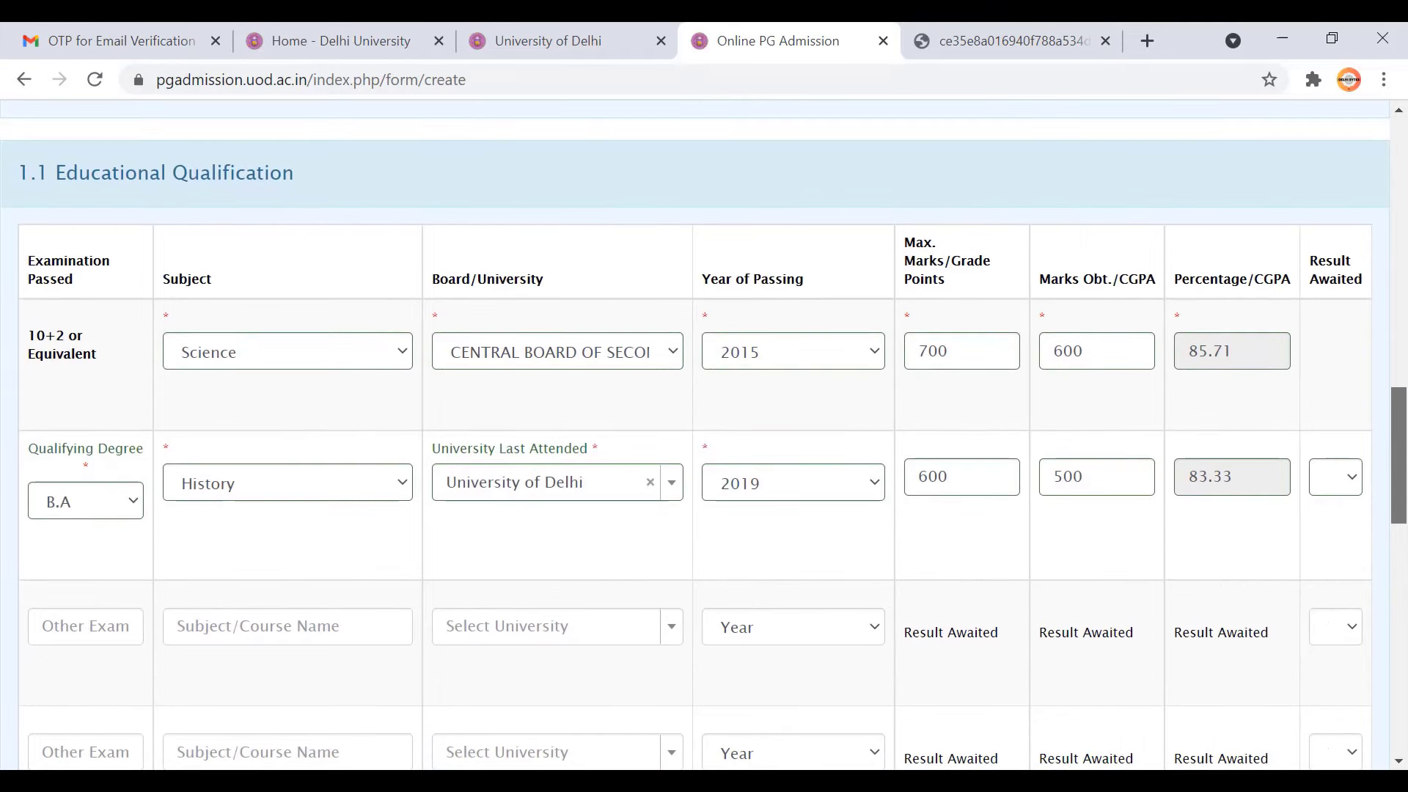
scroll(372, 271, "down", 2)
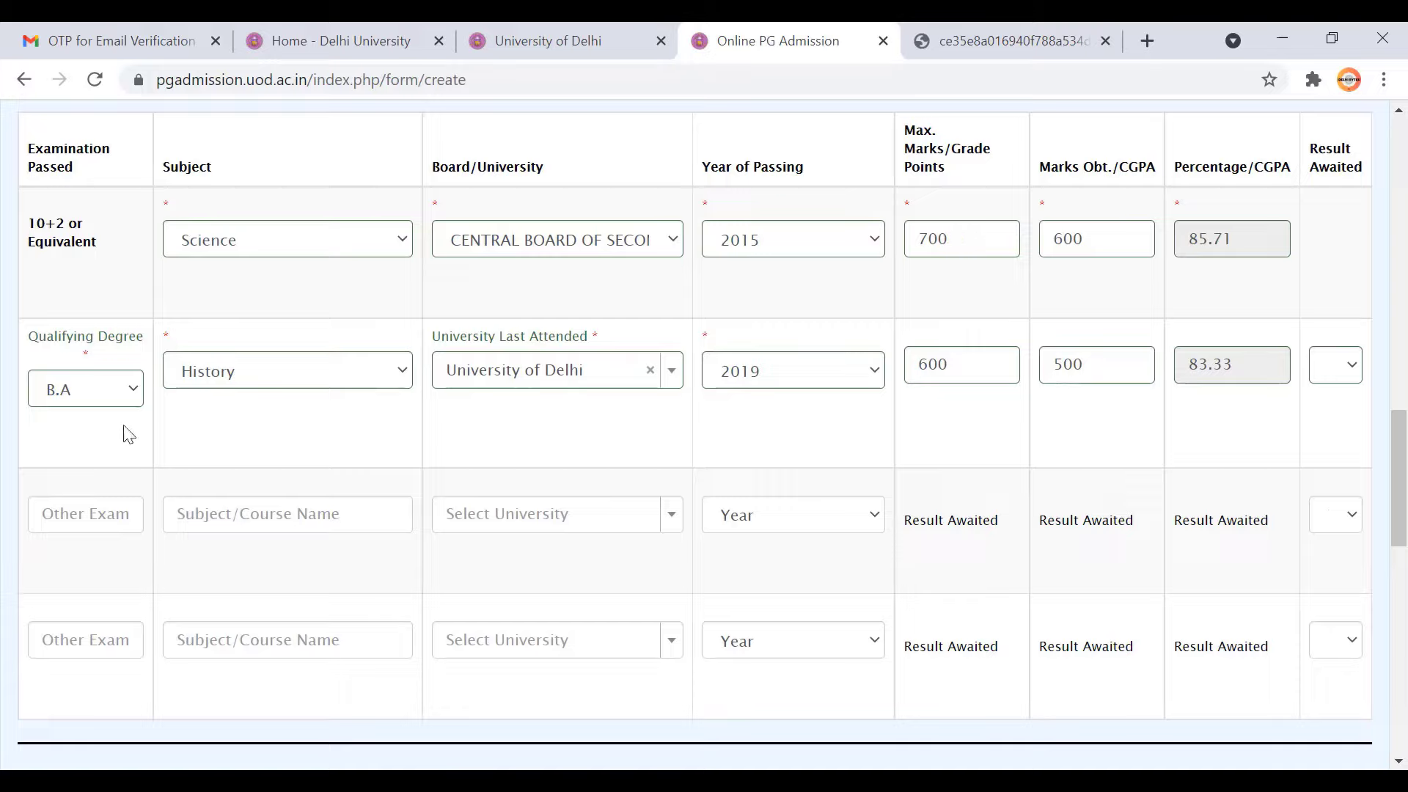
- Set the qualifying degree to B.A (Pass) with Result Awaited set to No
left_click(58, 405)
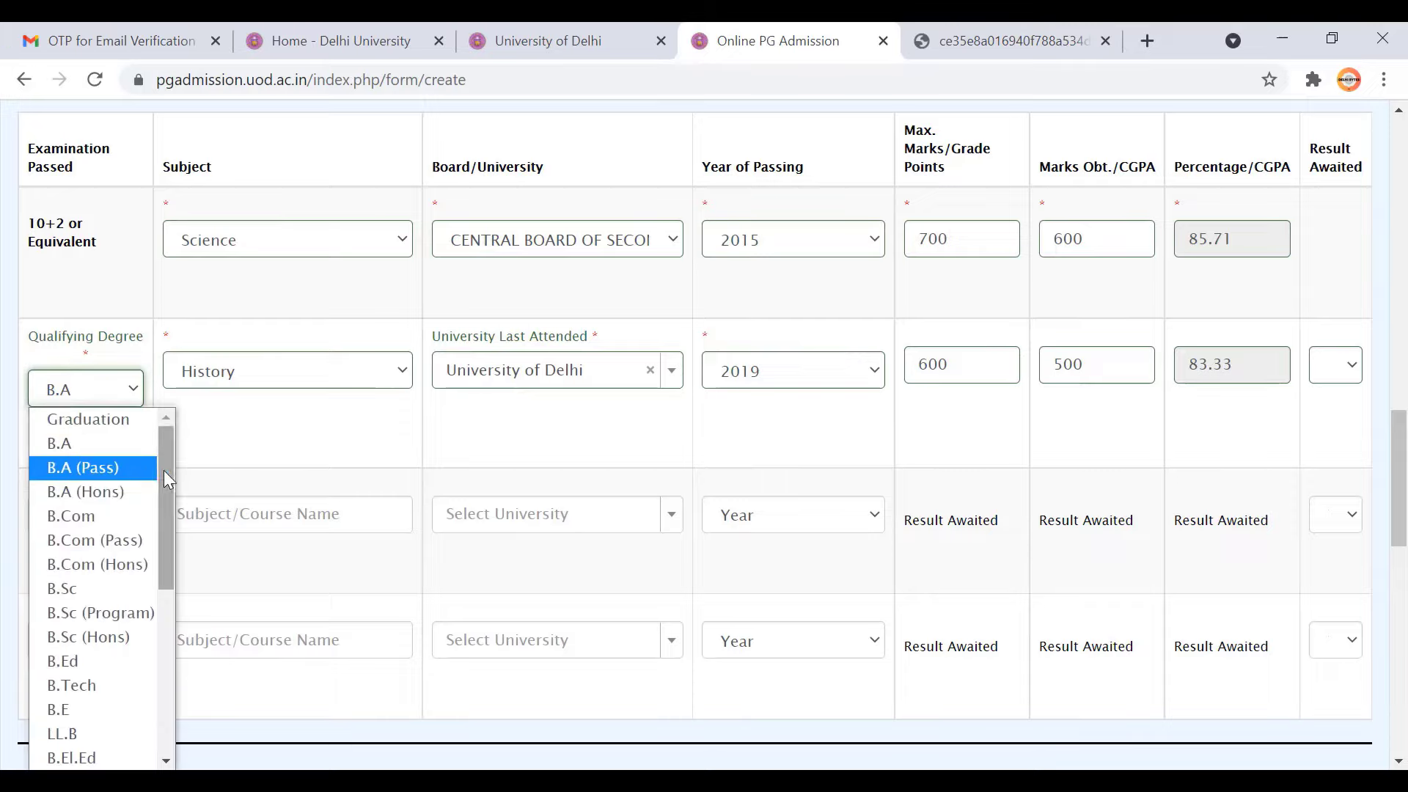
mouse_move(165, 469)
left_mouse_down()
mouse_move(174, 525)
mouse_move(152, 658)
mouse_move(166, 470)
left_mouse_up()
left_click(129, 442)
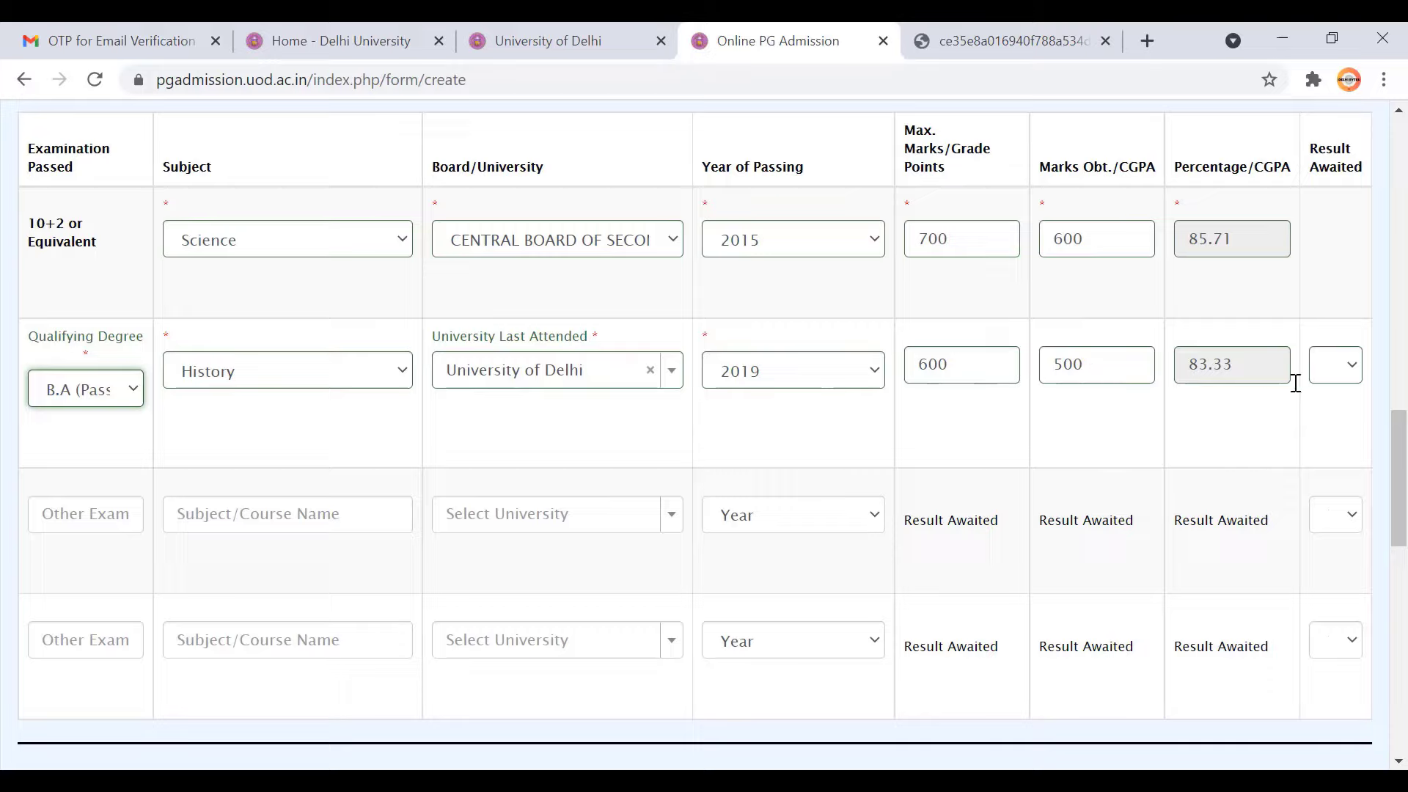
left_click(1344, 367)
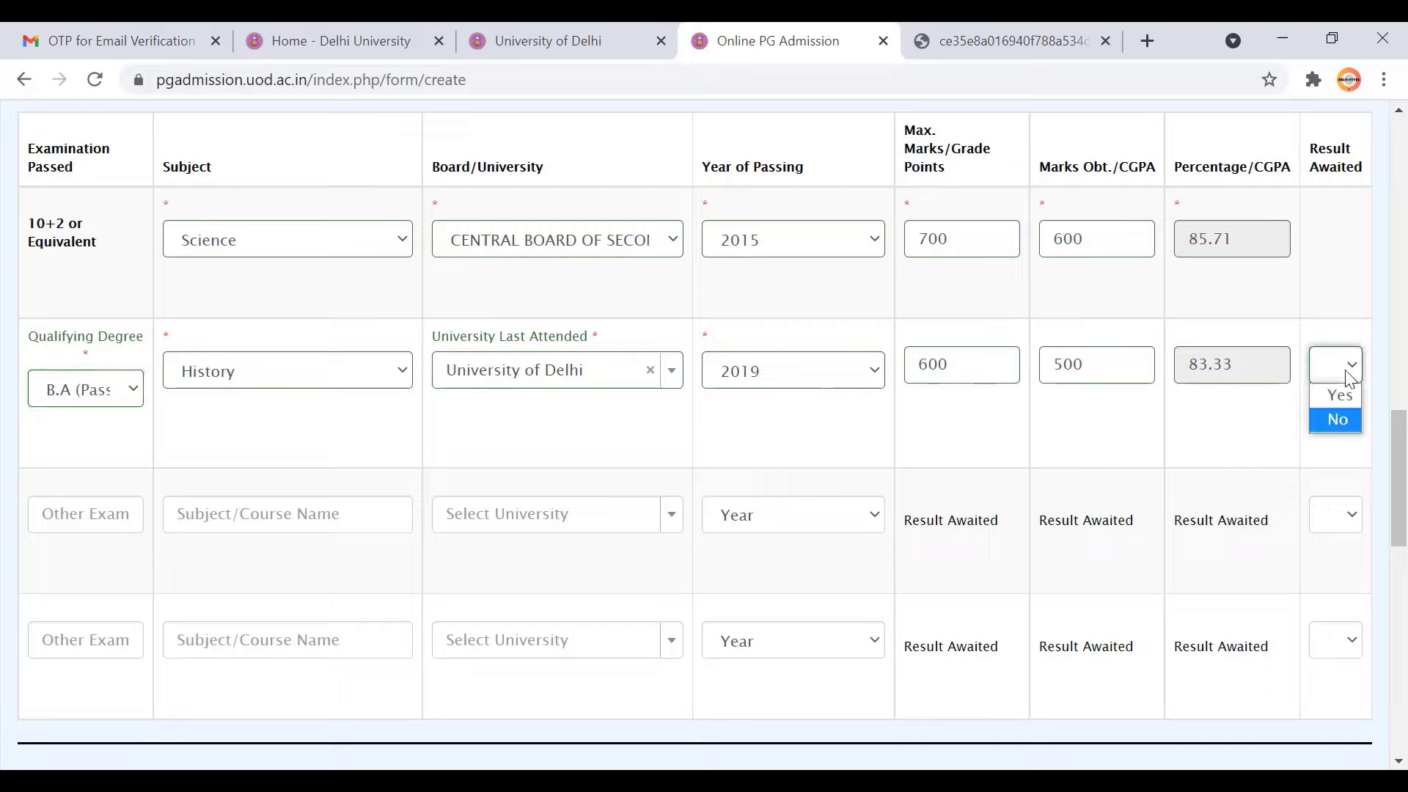
left_click(1293, 428)
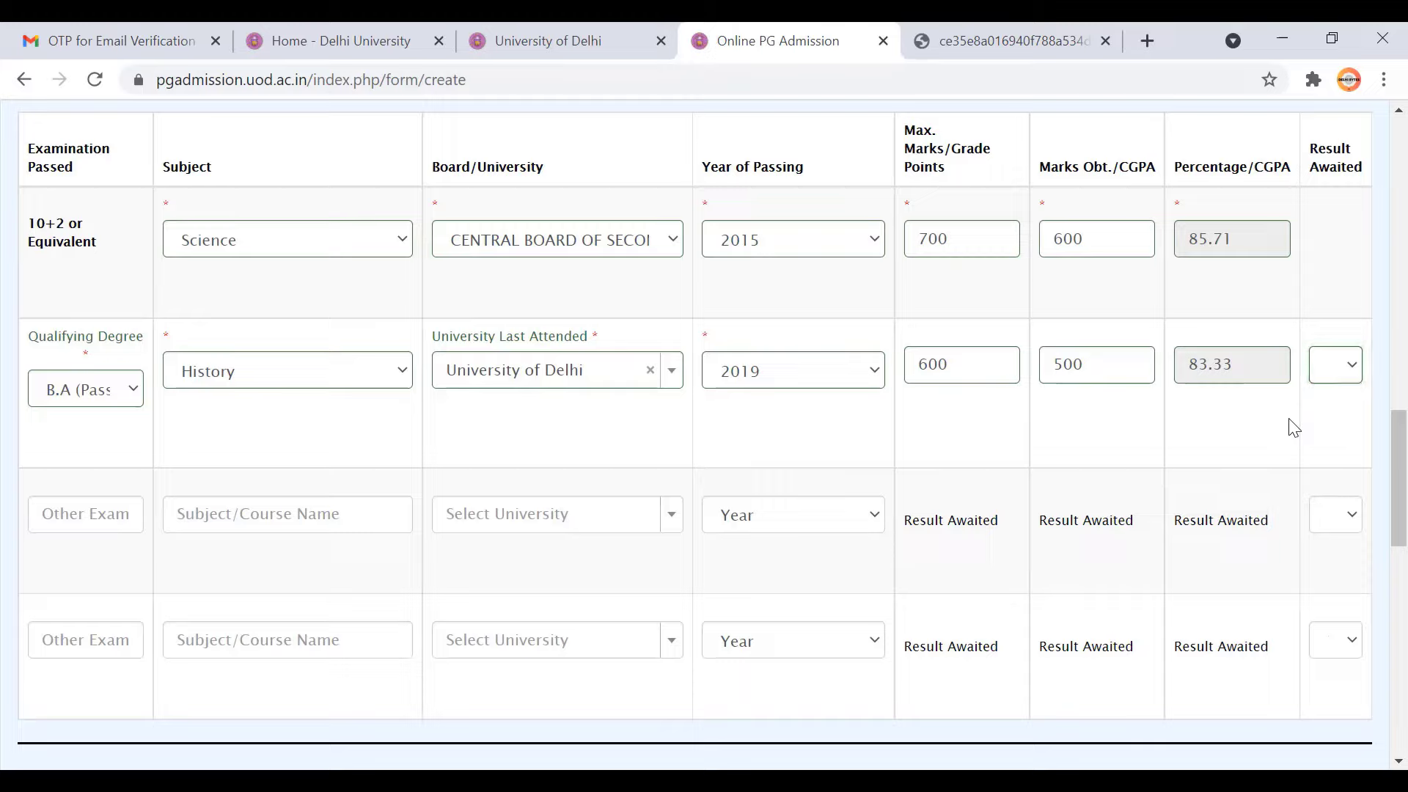
left_click(111, 402)
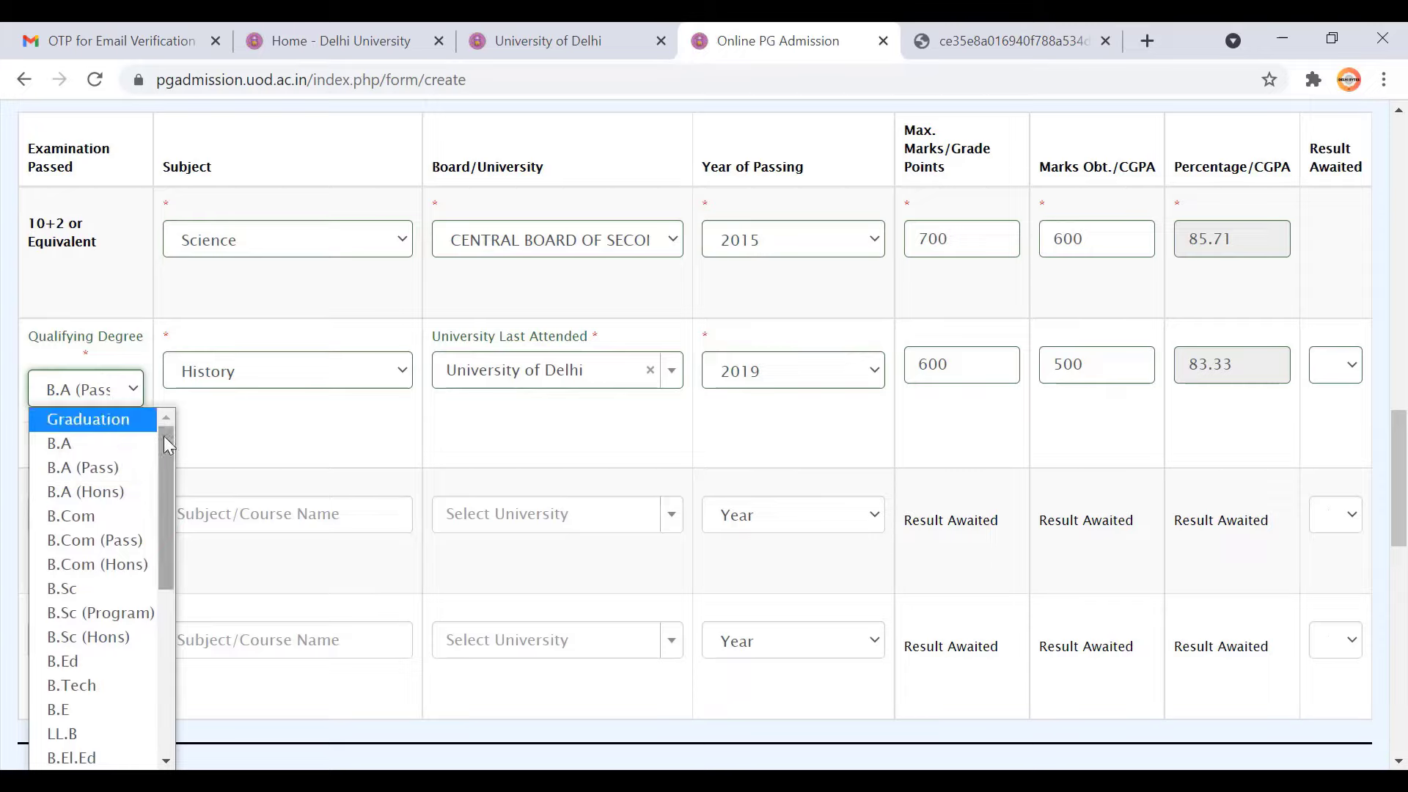
mouse_move(164, 436)
left_mouse_down()
mouse_move(167, 645)
mouse_move(182, 450)
left_mouse_up()
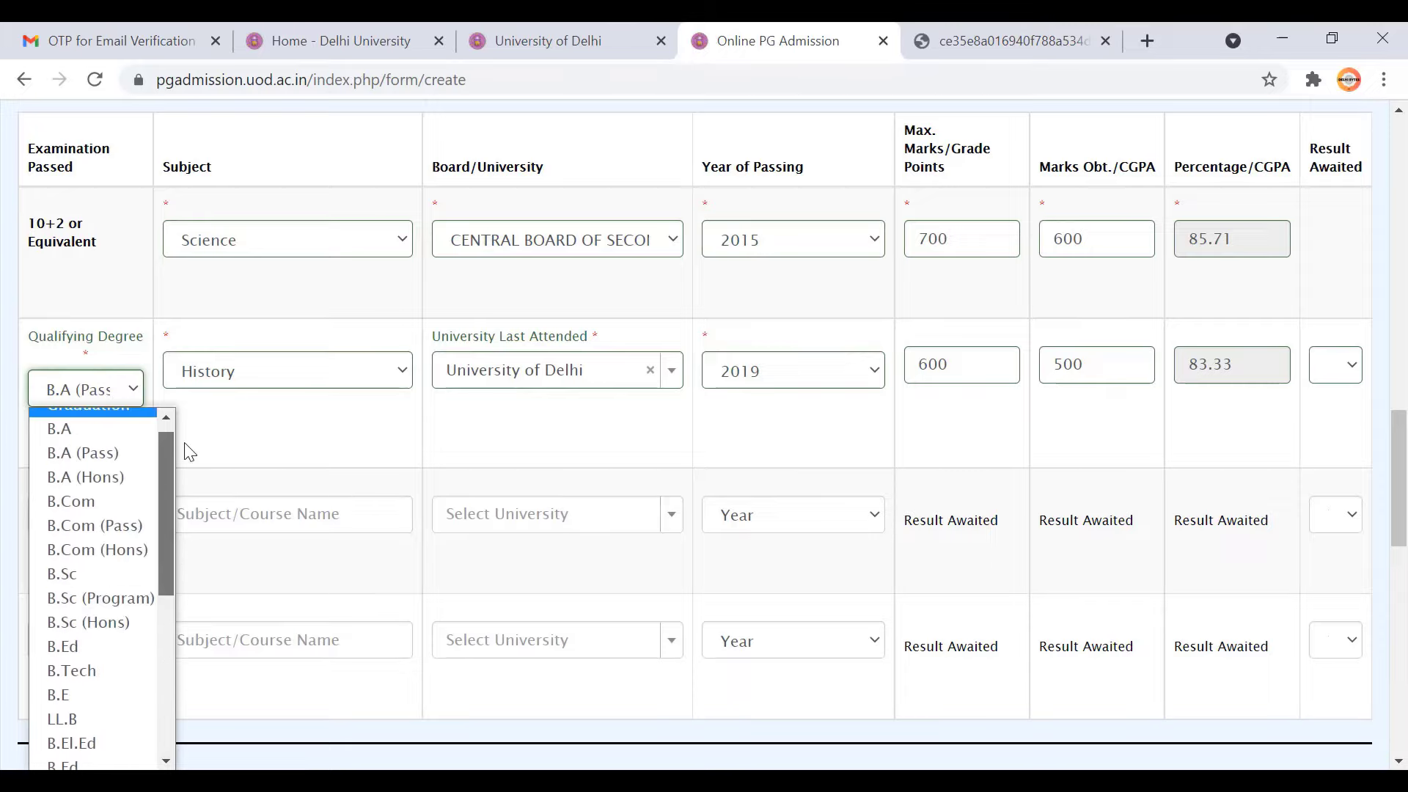
left_click(335, 434)
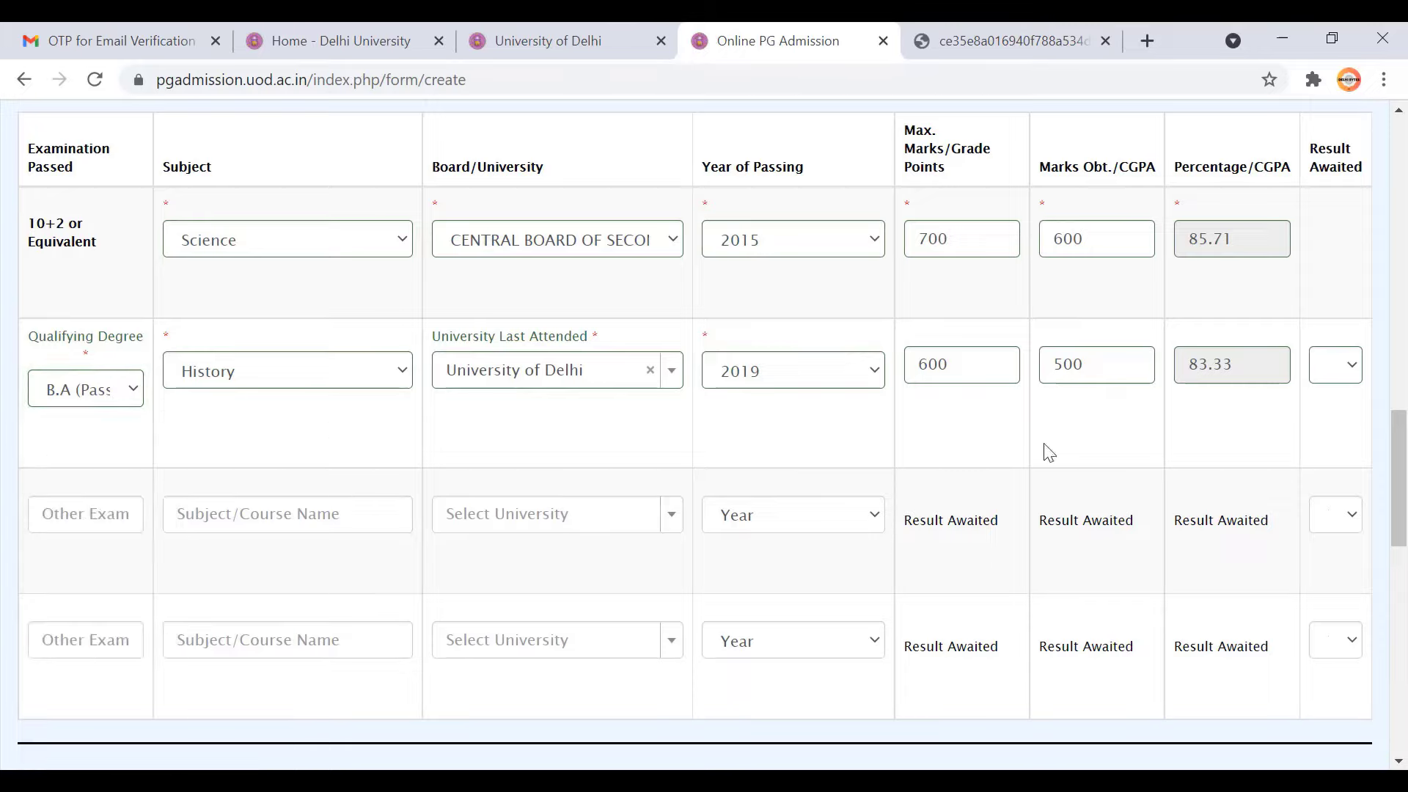
left_click(1345, 375)
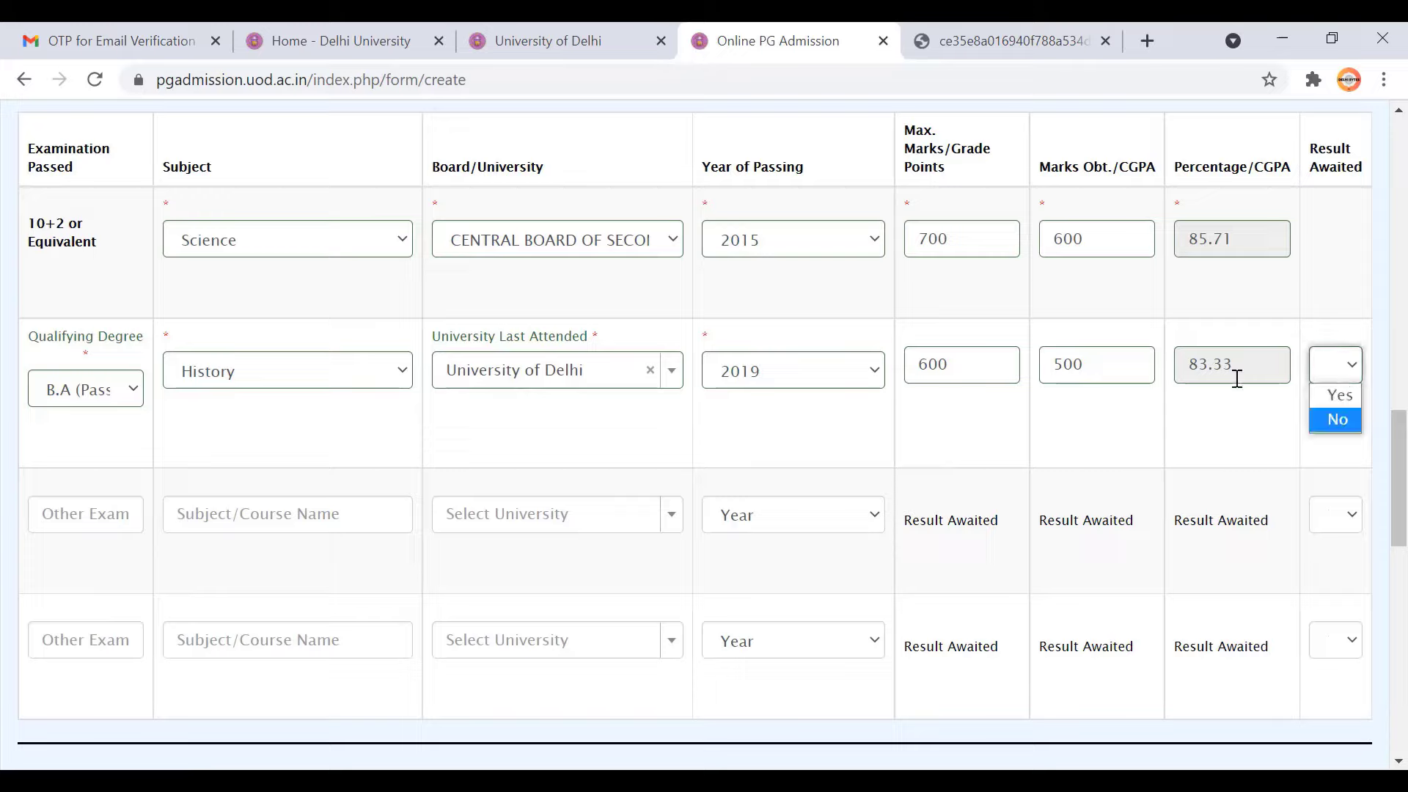
left_click(1341, 393)
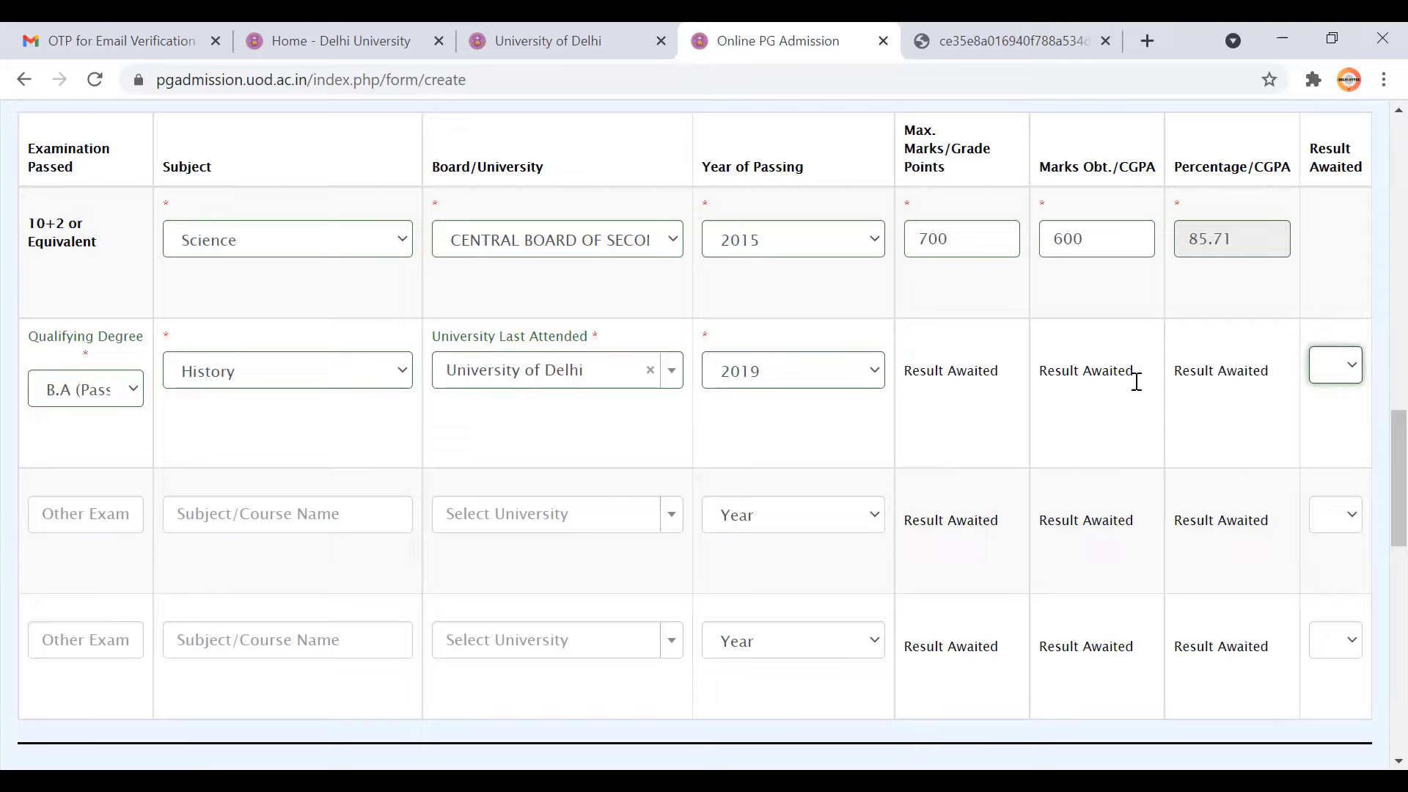
left_click(1337, 380)
left_click(1337, 418)
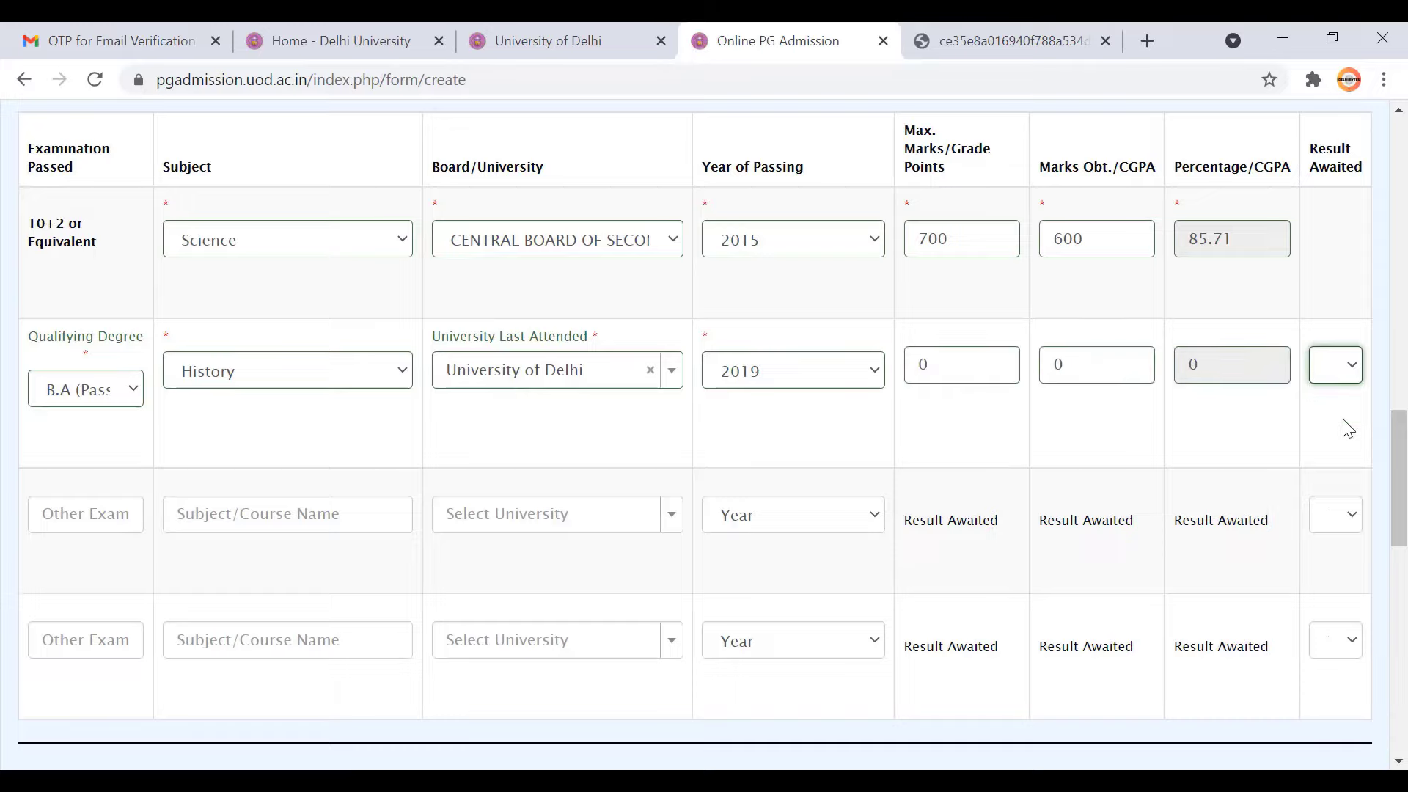
- Re-enter the degree marks as 600 maximum and 500 obtained, then check the last college attended
left_click(982, 369)
key("BackSpace")
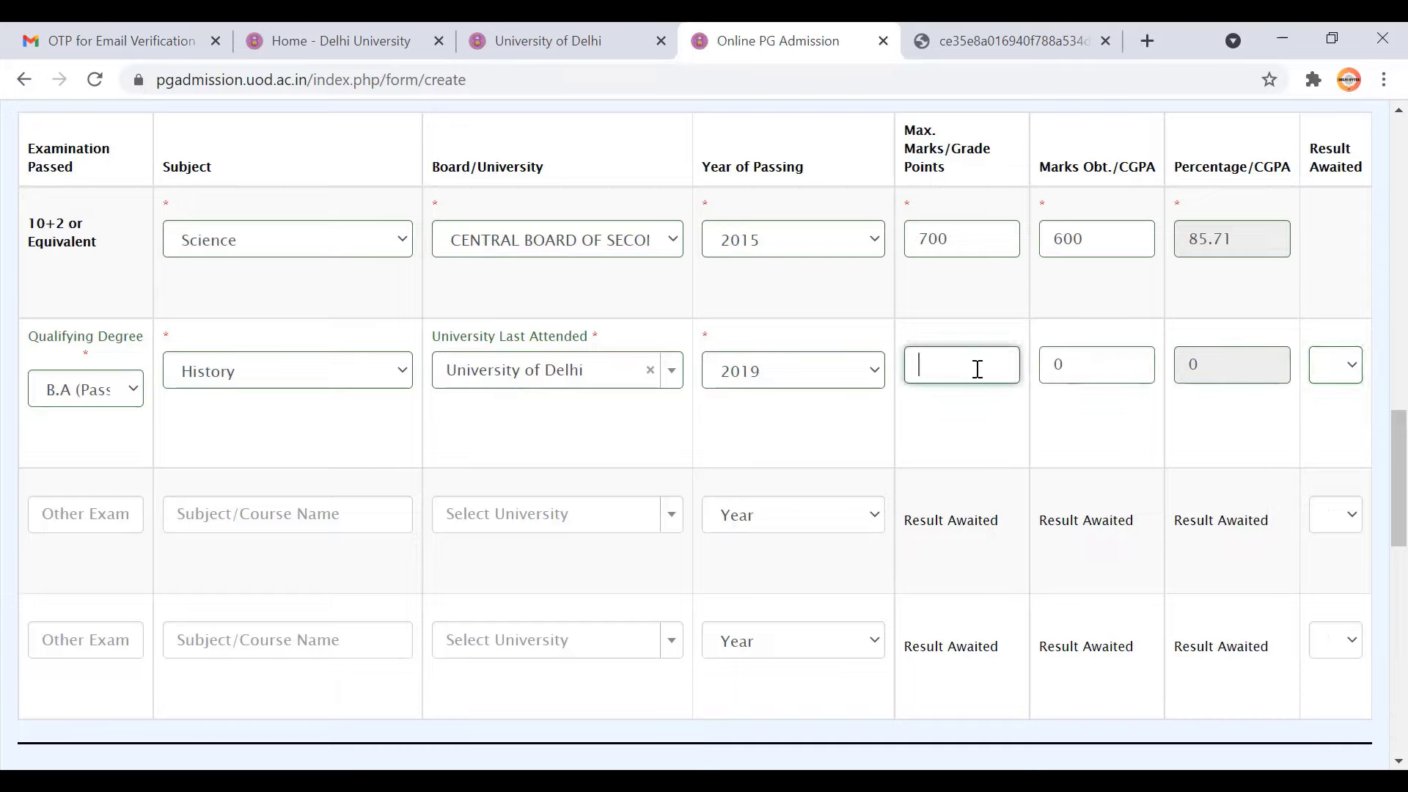
type("600")
left_click(1071, 371)
key("BackSpace")
type("500")
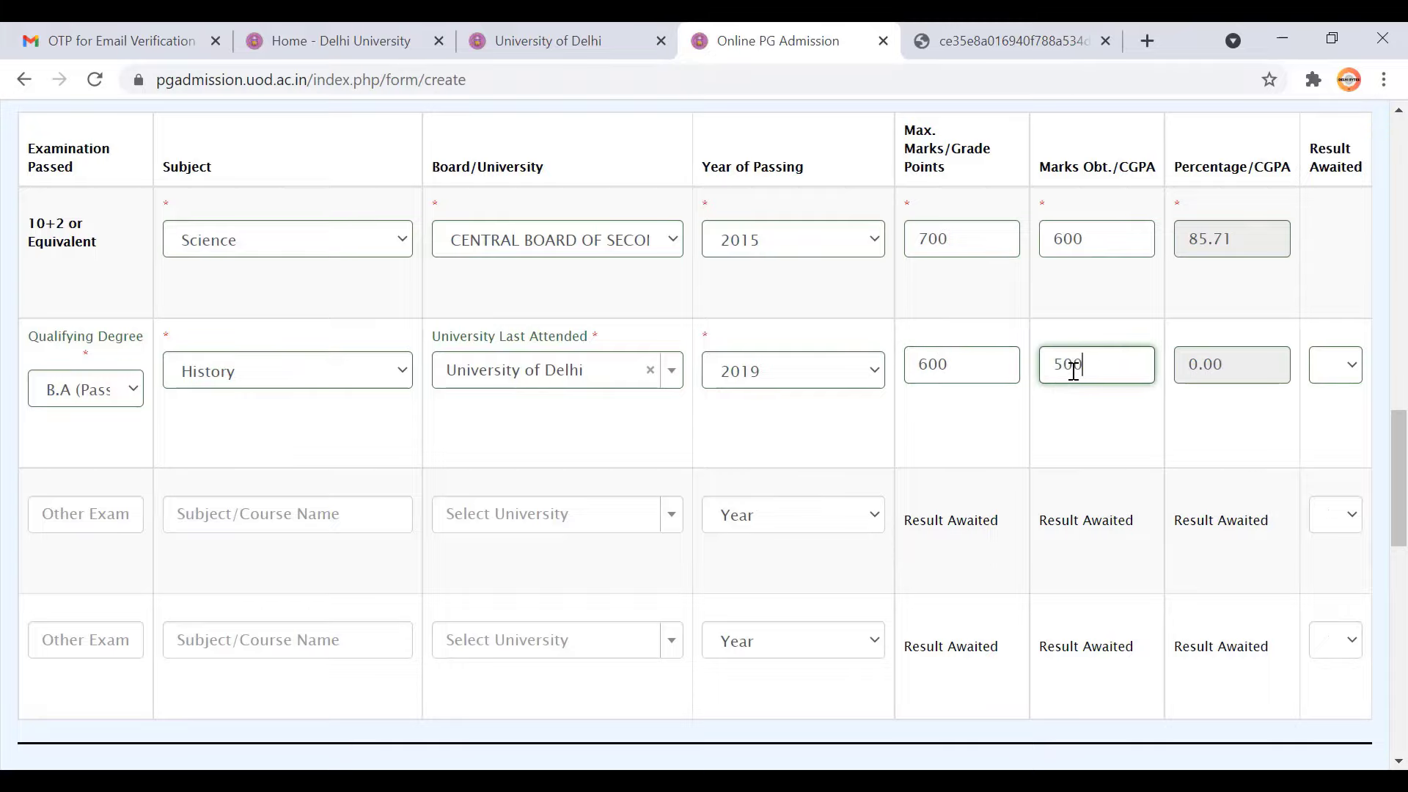
left_click(1107, 409)
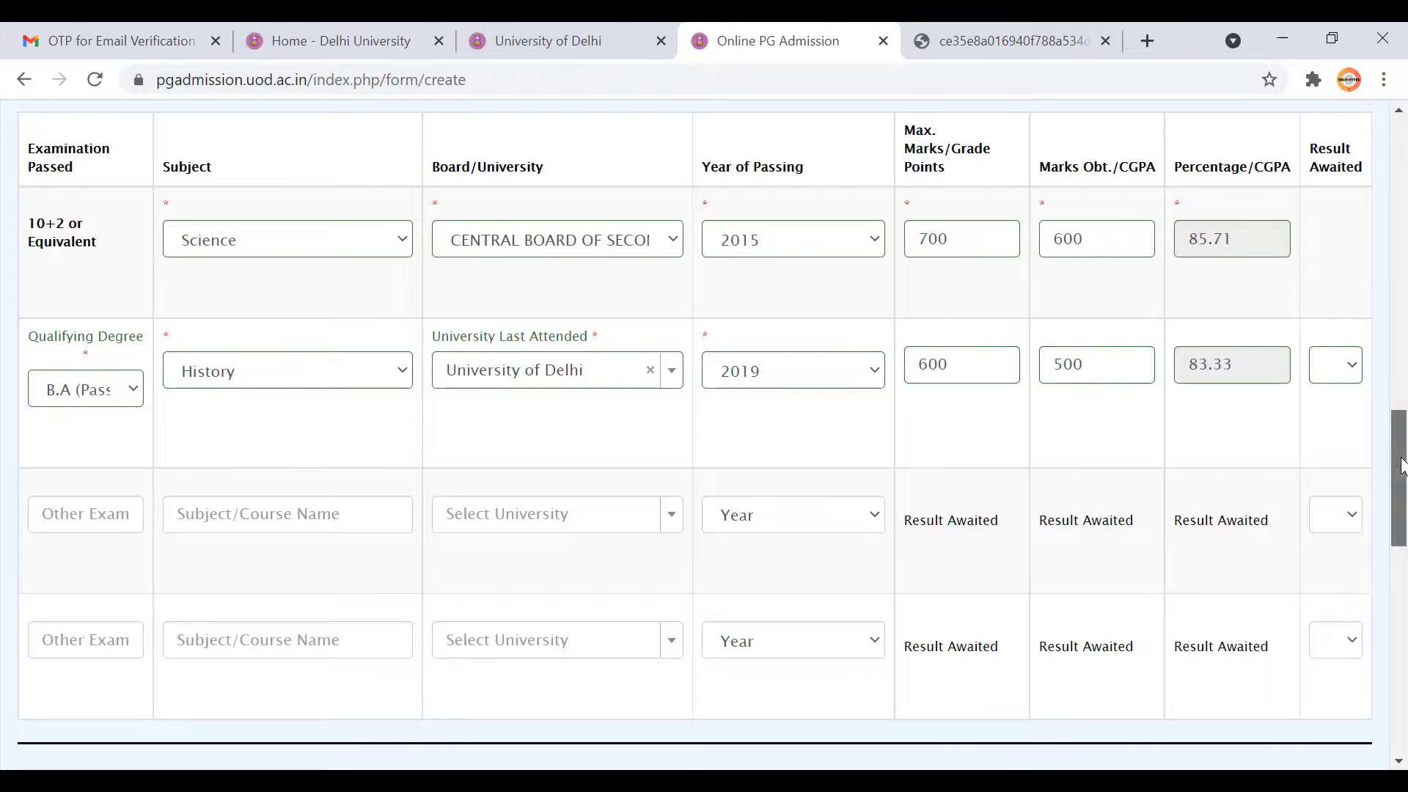
scroll(463, 348, "down", 7)
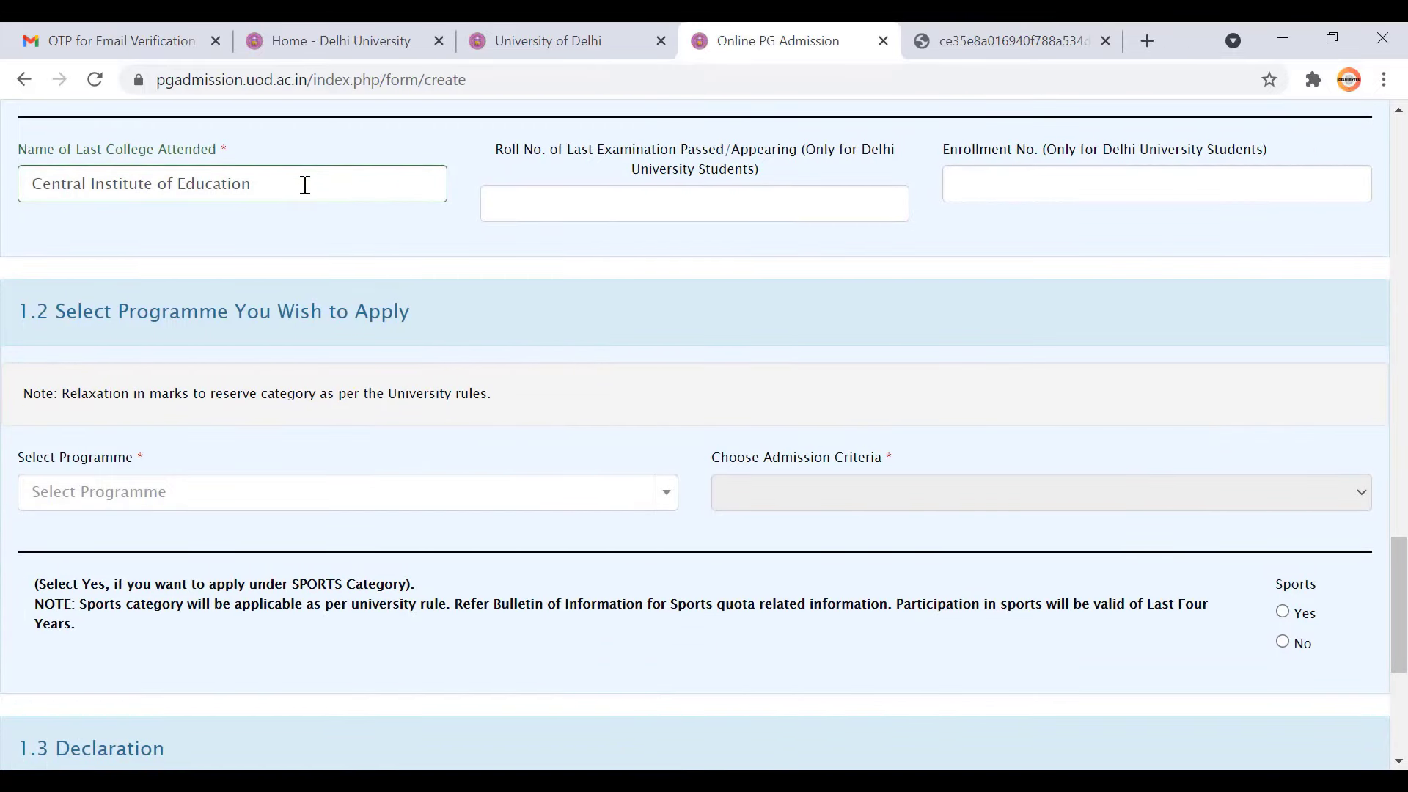
left_click(305, 185)
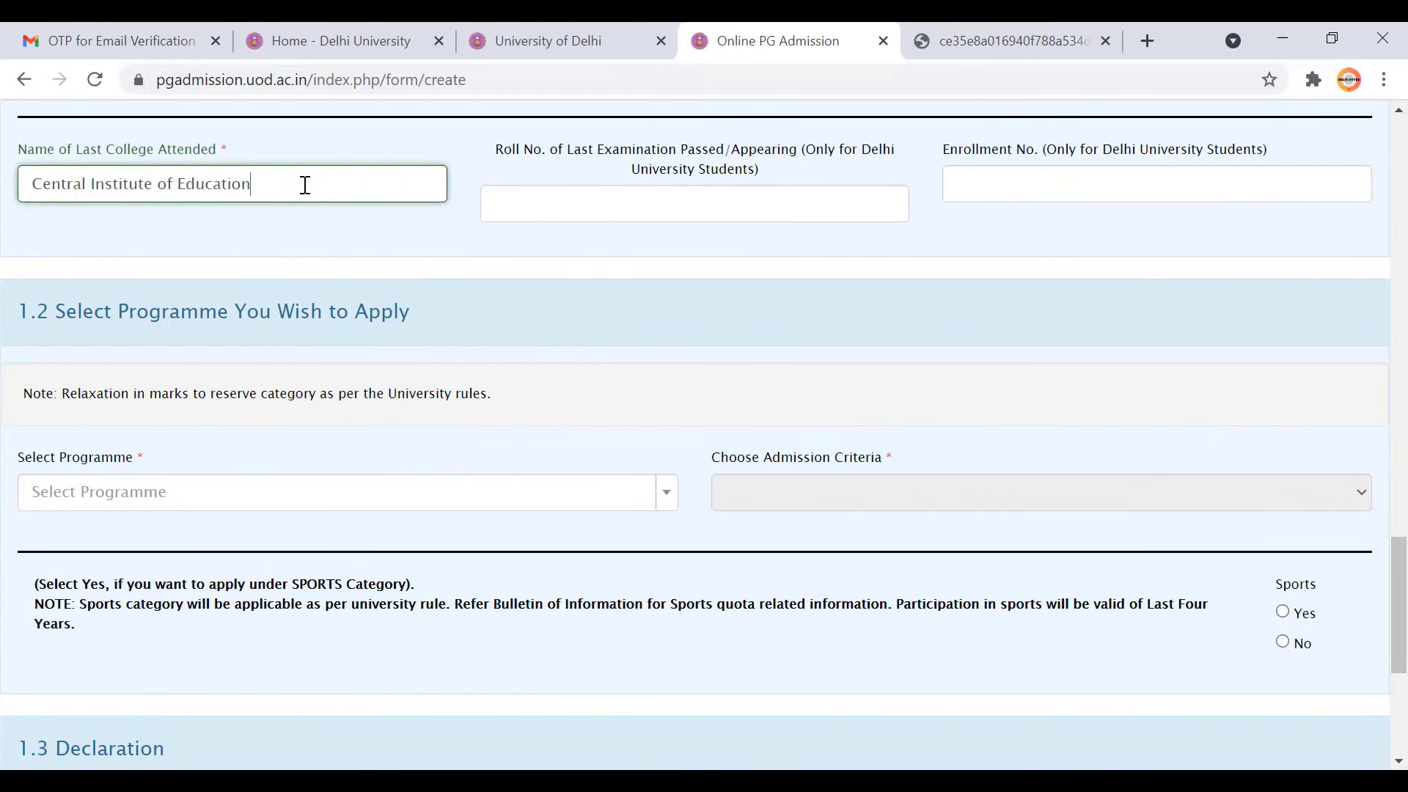
left_click(617, 206)
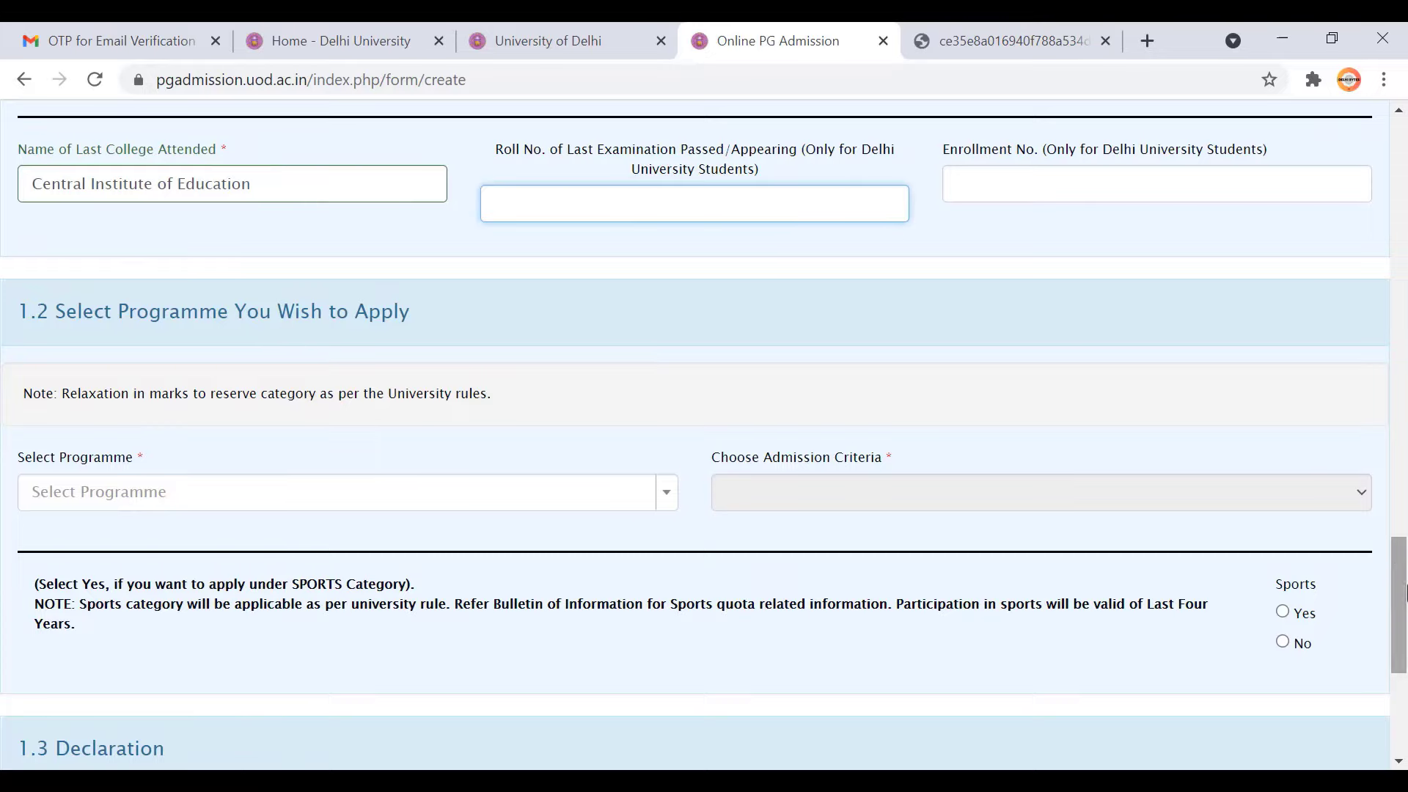
mouse_move(1404, 592)
left_mouse_down()
mouse_move(1404, 661)
mouse_move(1404, 619)
left_mouse_up()
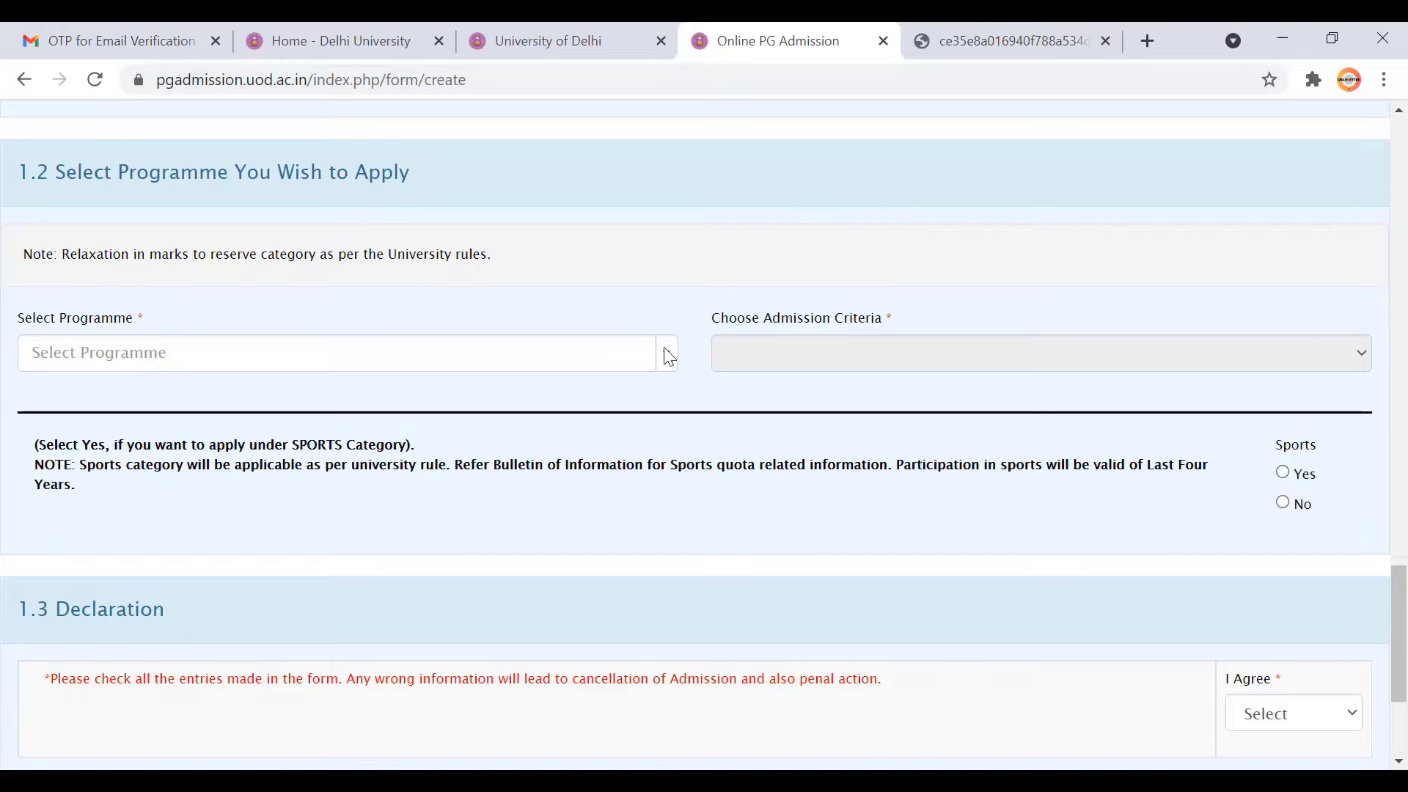
- Choose Bachelor of Education (B.Ed.) as the programme with Entrance Based admission criteria
left_click(669, 357)
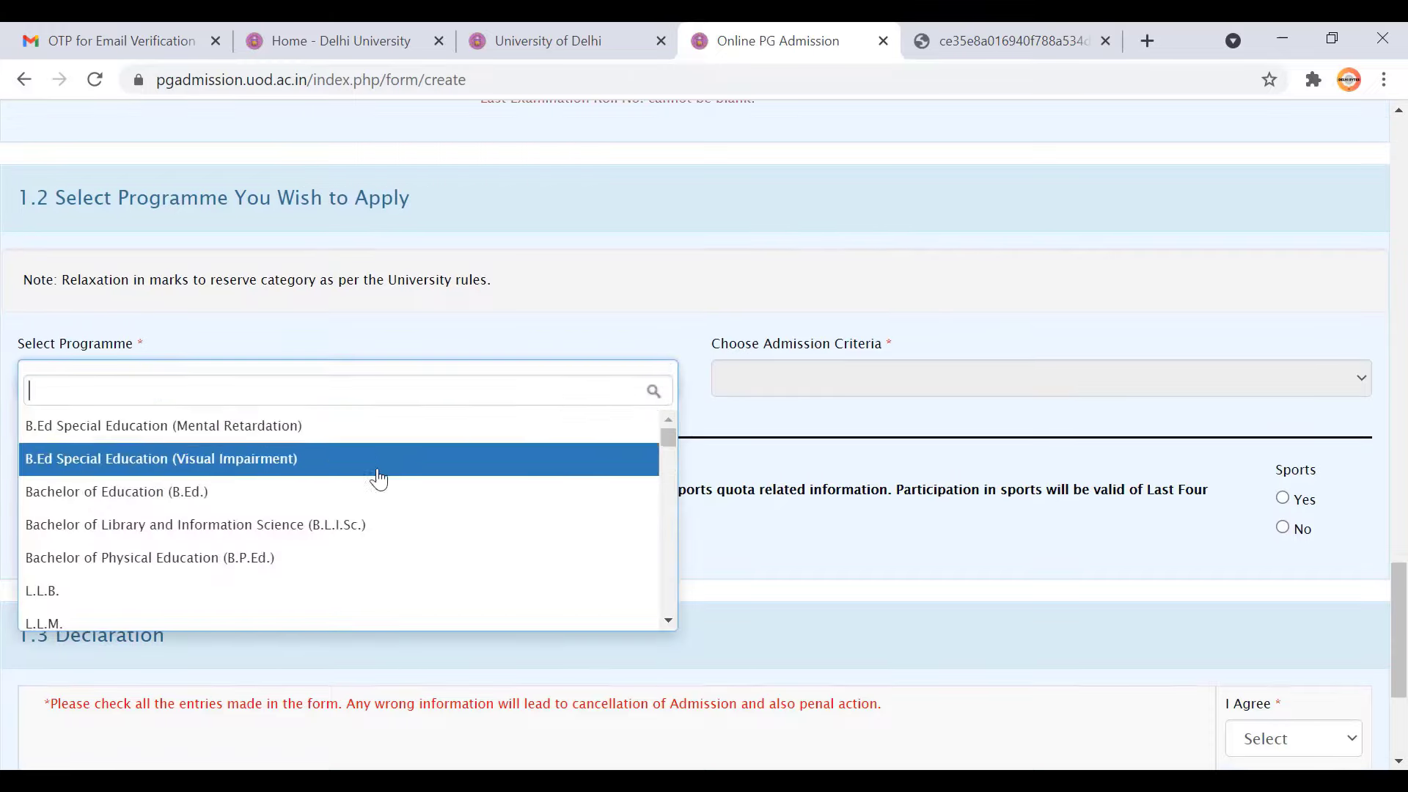
left_click(331, 499)
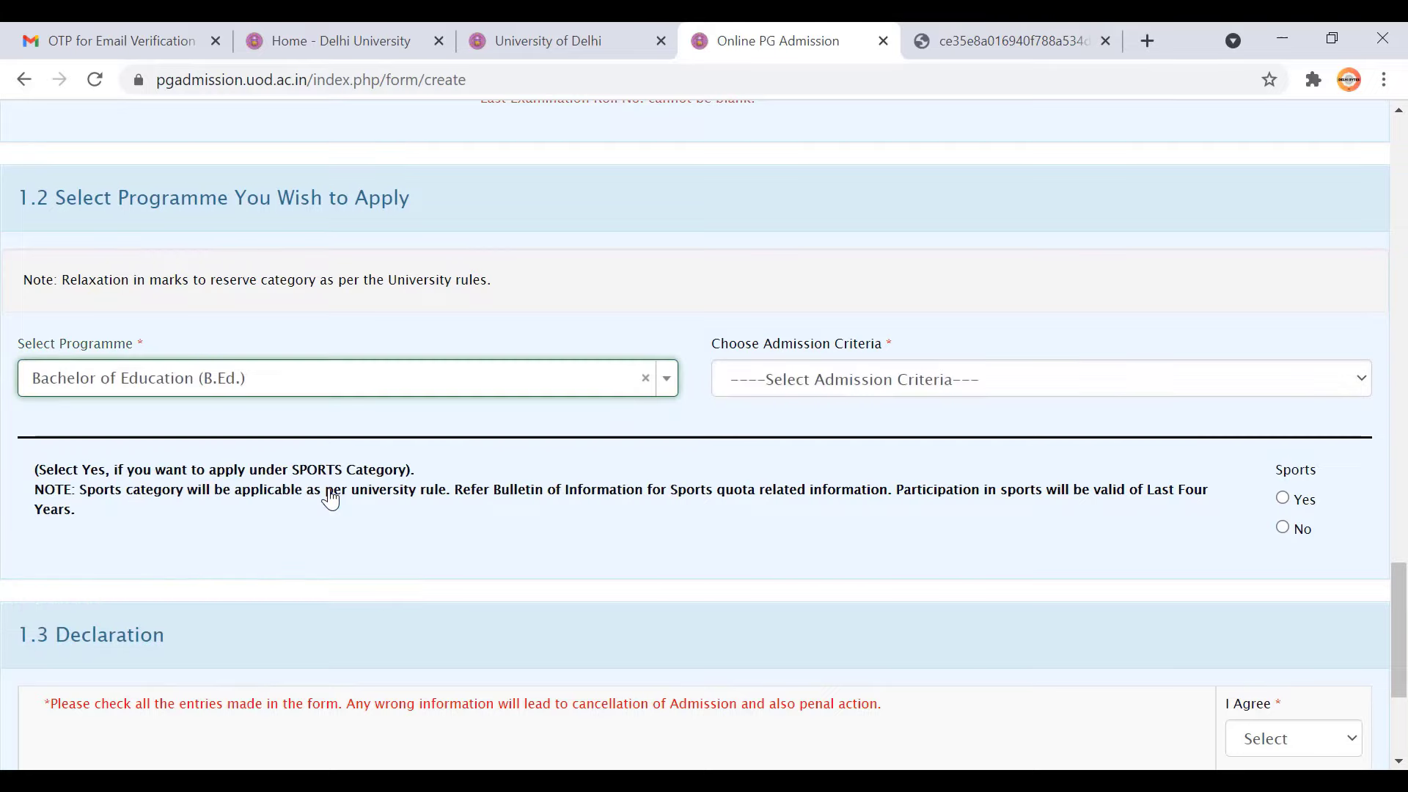
left_click(874, 379)
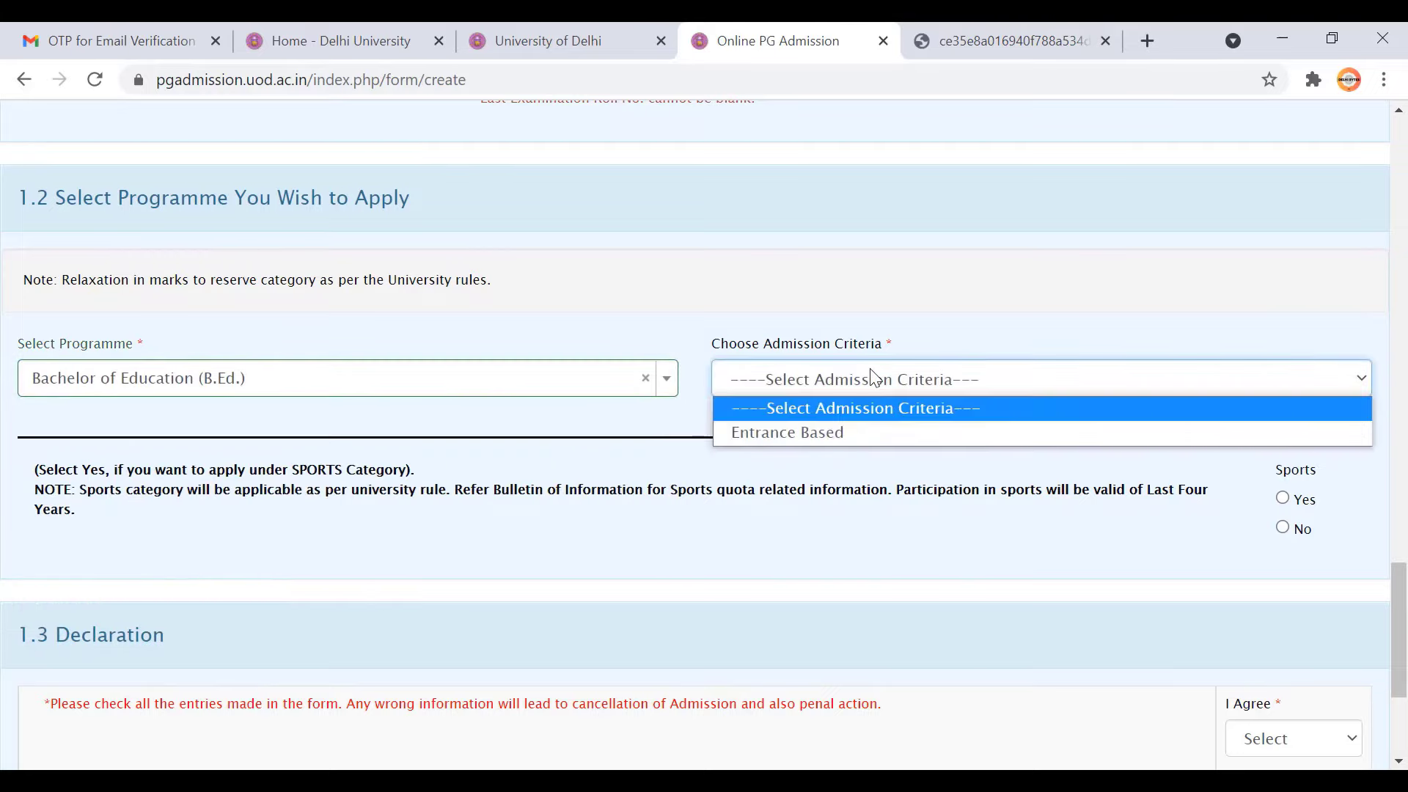
left_click(867, 434)
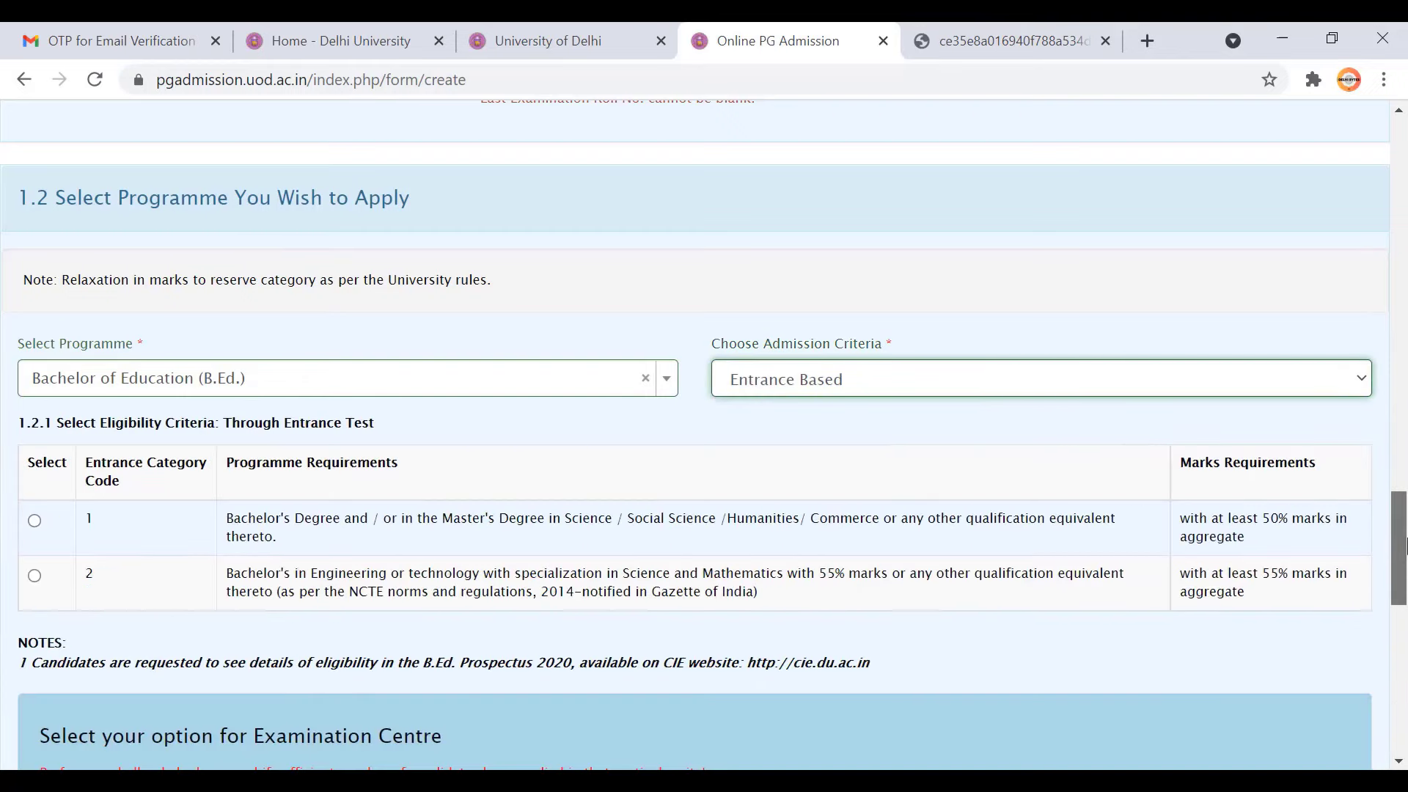
- Select entrance category 1 (bachelor's or master's with 50% marks) as the eligibility criterion
left_click_drag(1402, 548, 1404, 579)
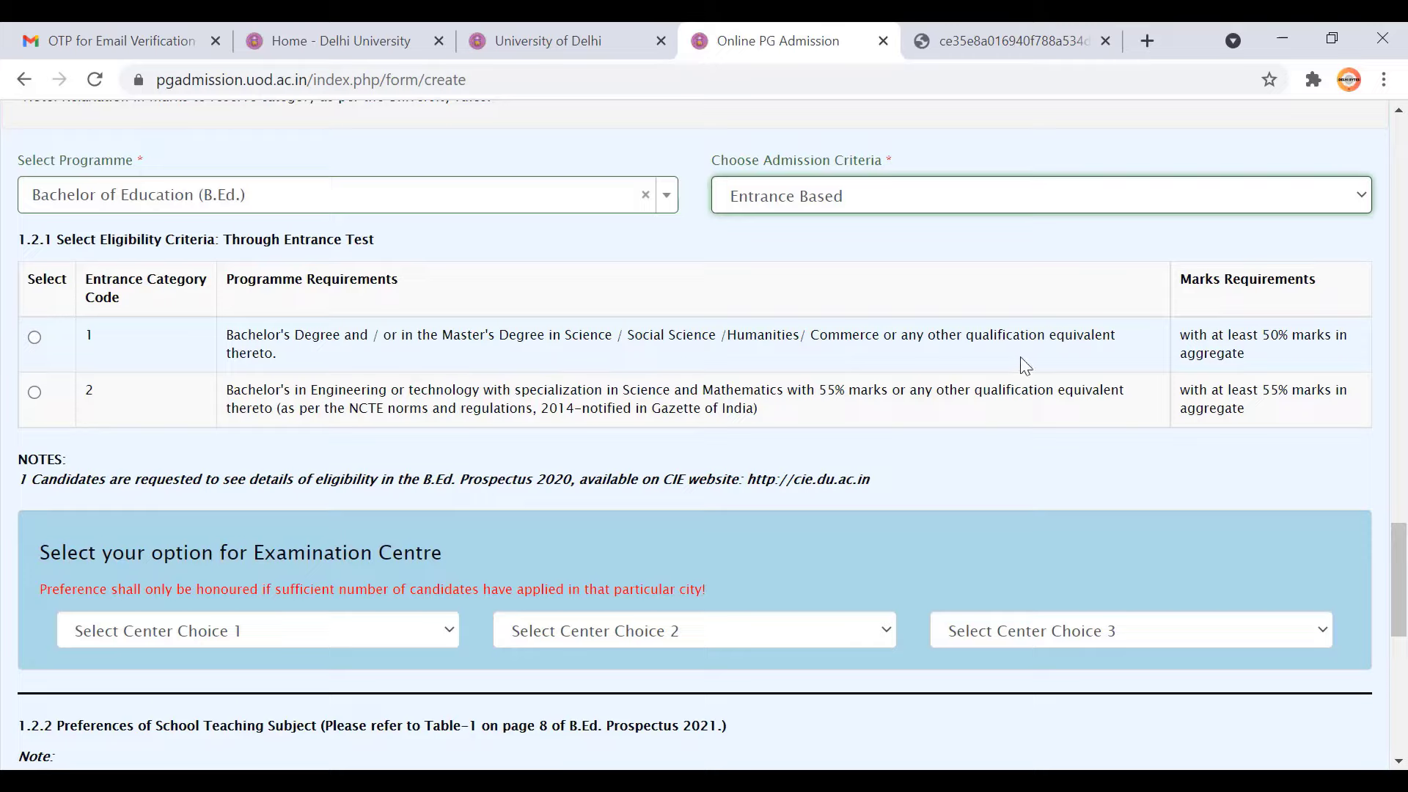
left_click(33, 339)
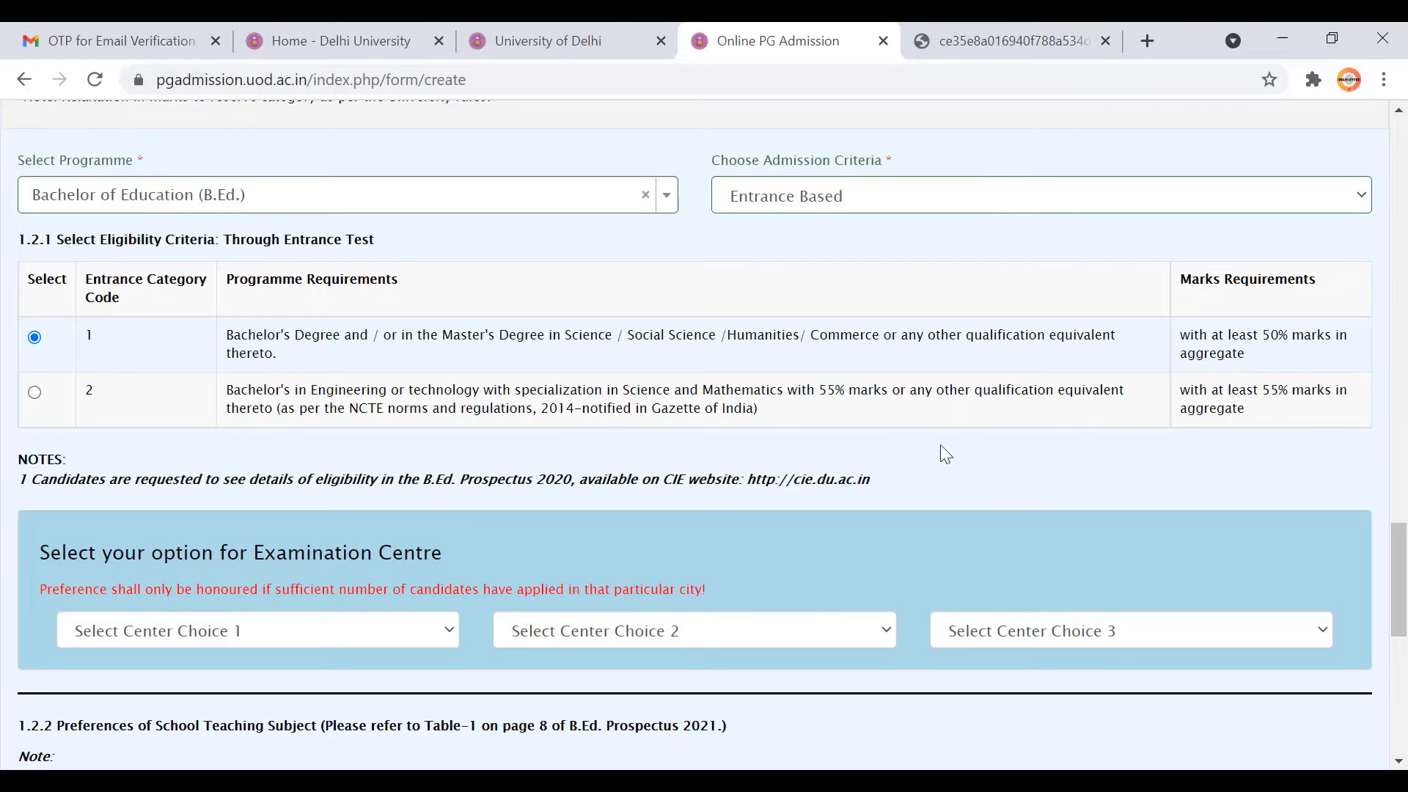
left_click_drag(1398, 580, 1398, 617)
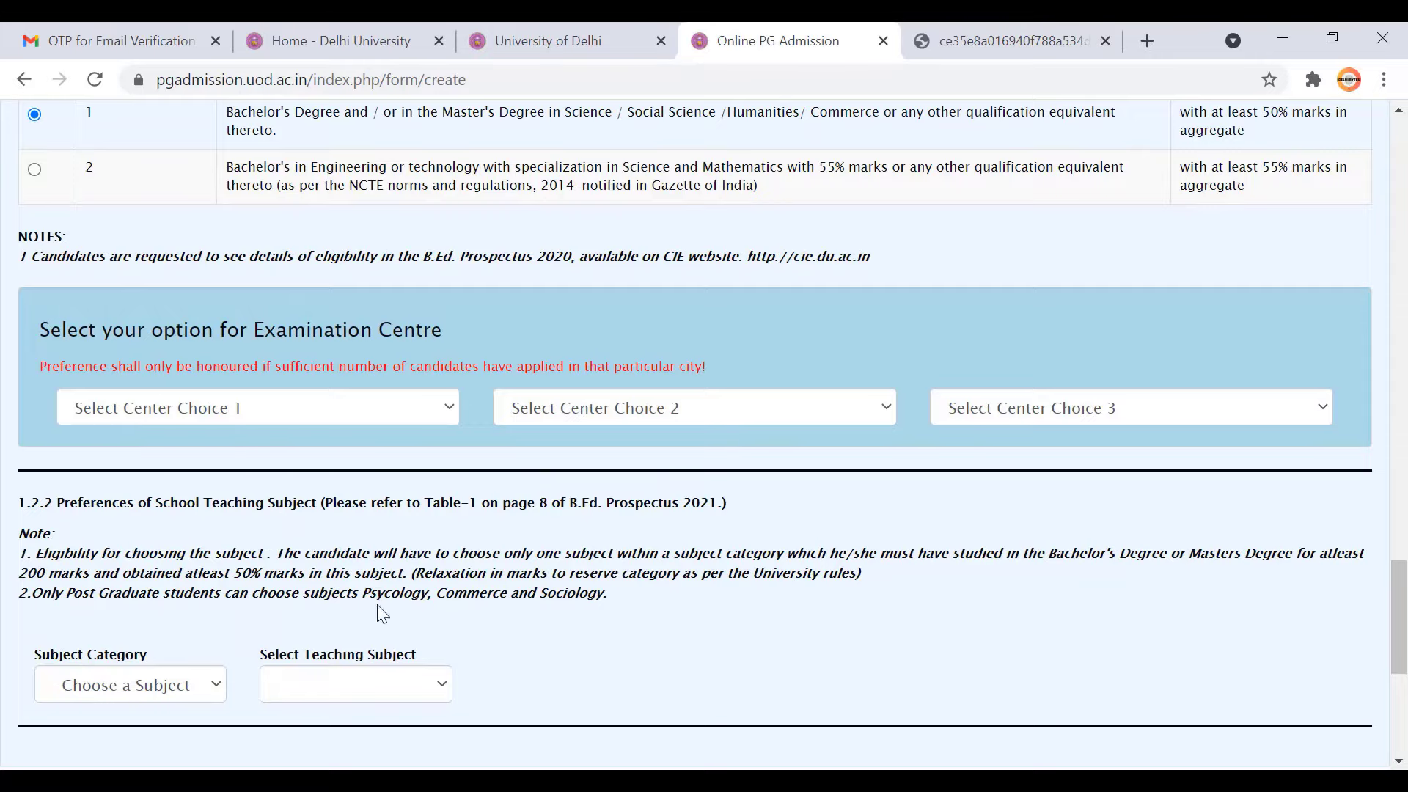
- Choose Delhi (NCR), Chennai and Dehradun as Center Choices 1, 2 and 3
left_click(331, 409)
scroll(308, 370, "down", 1)
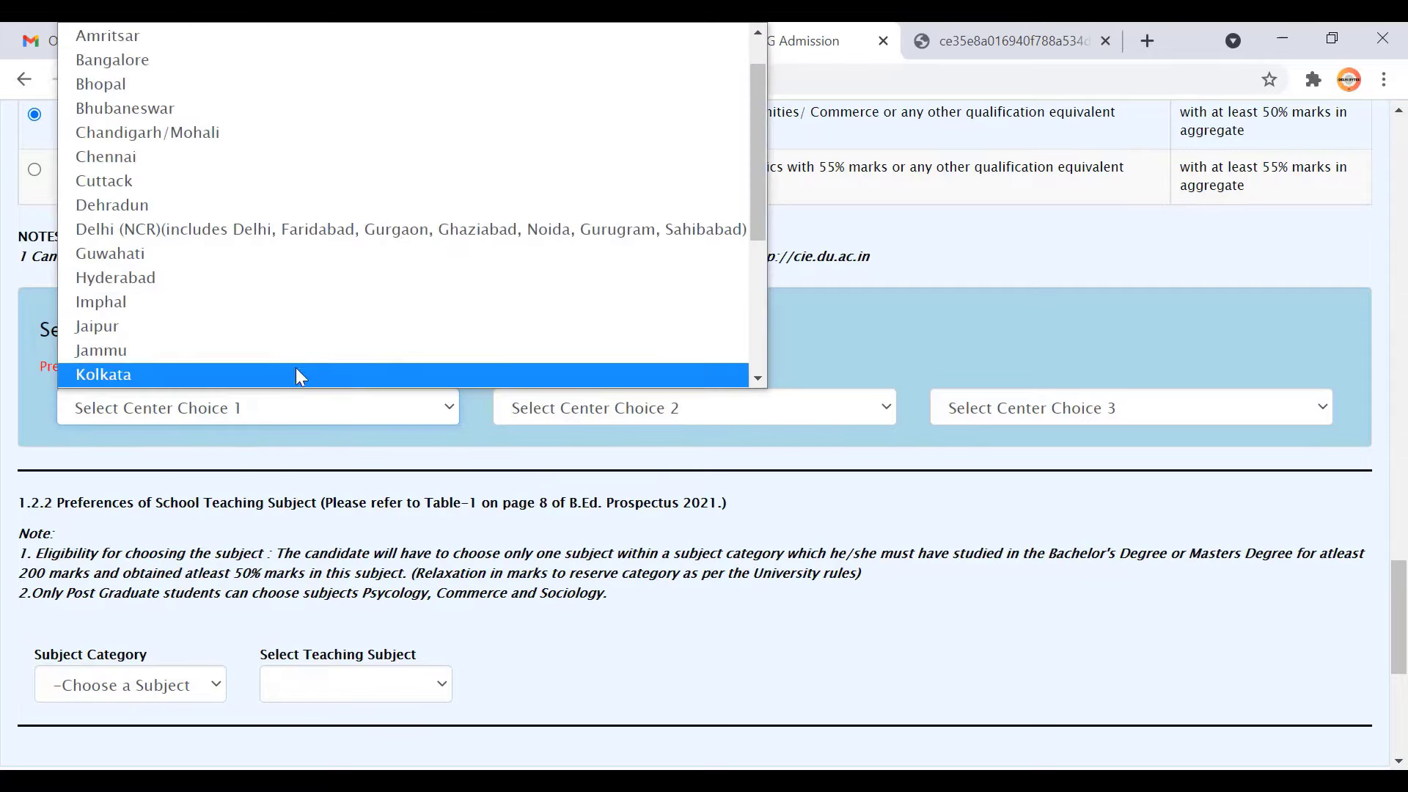
left_click(258, 236)
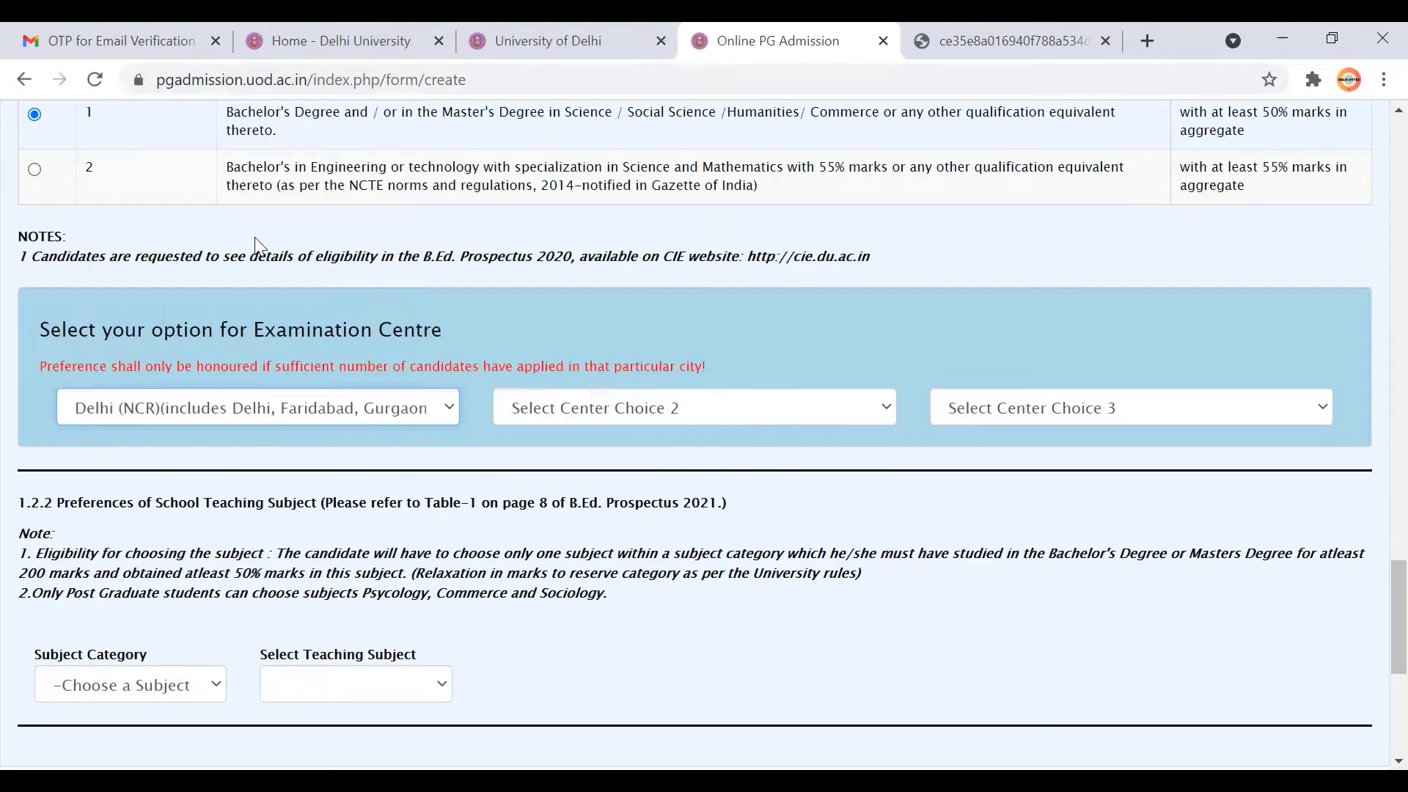
left_click(612, 416)
scroll(660, 338, "down", 1)
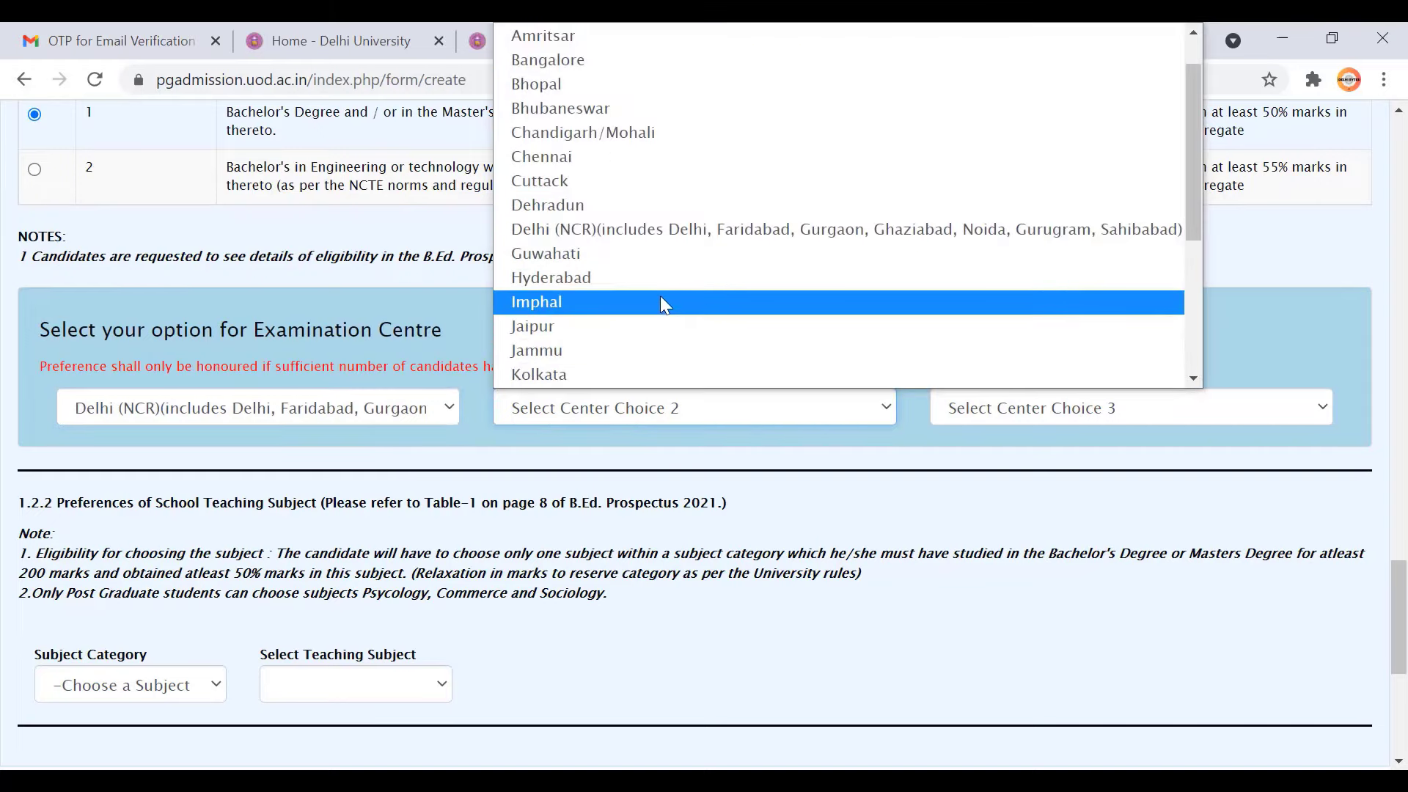
left_click(654, 155)
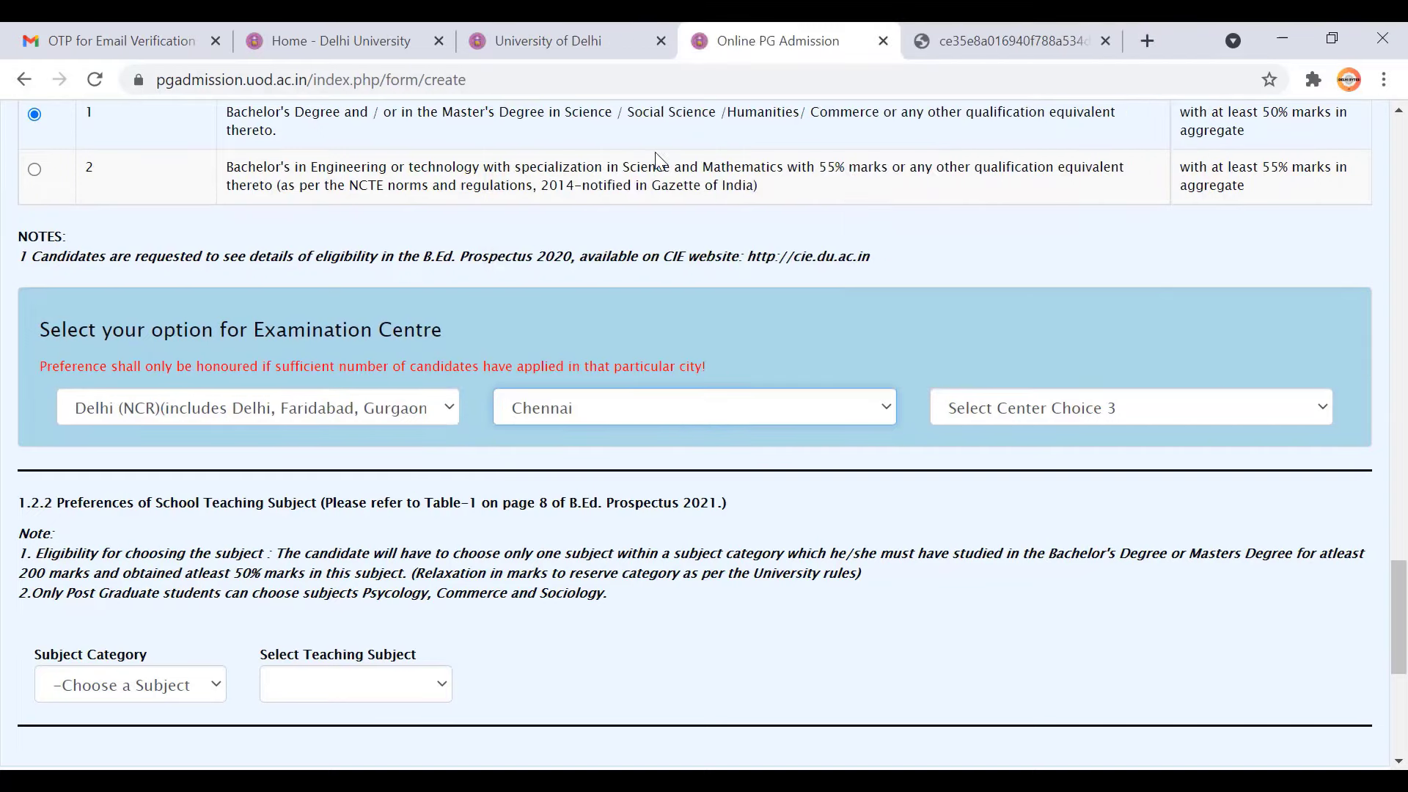
left_click(1026, 414)
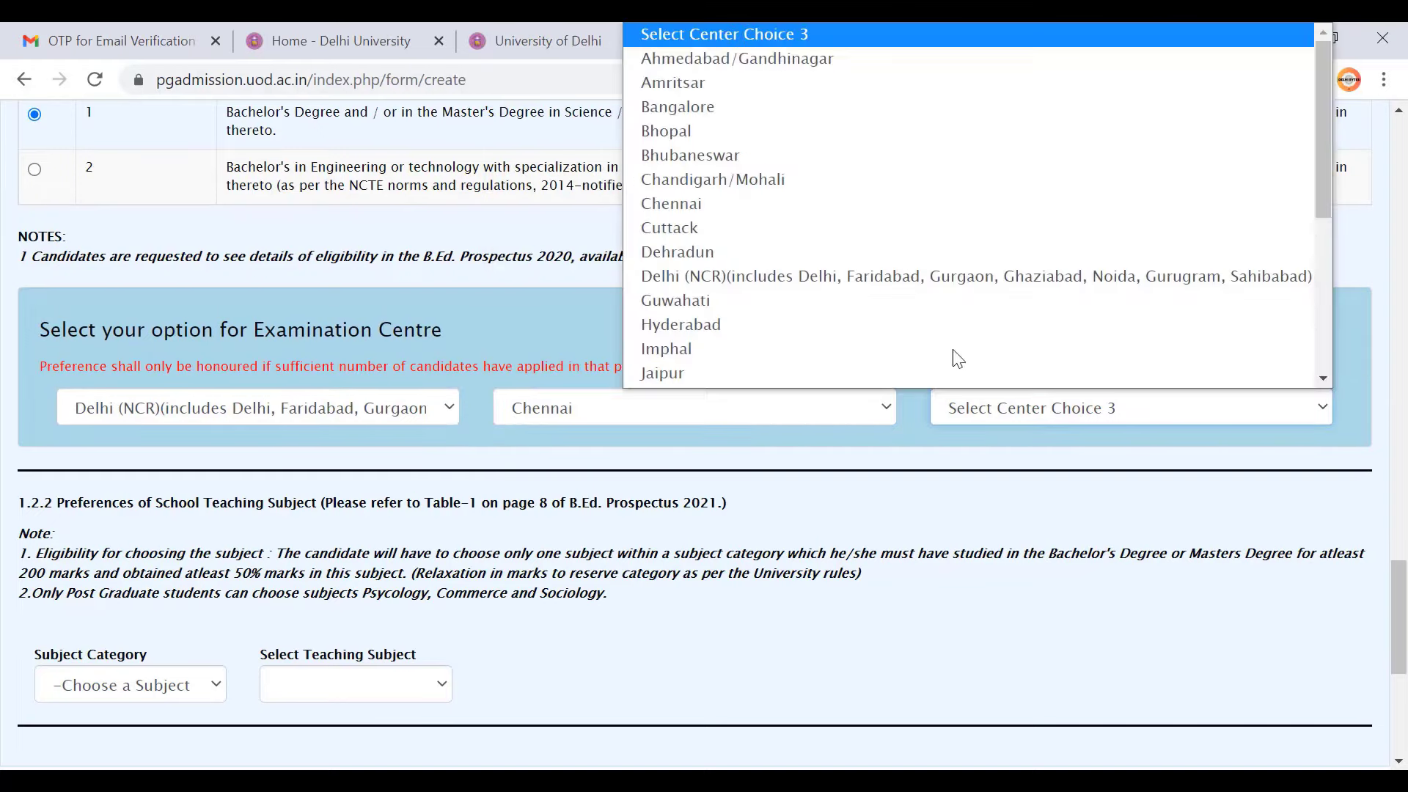
left_click(891, 251)
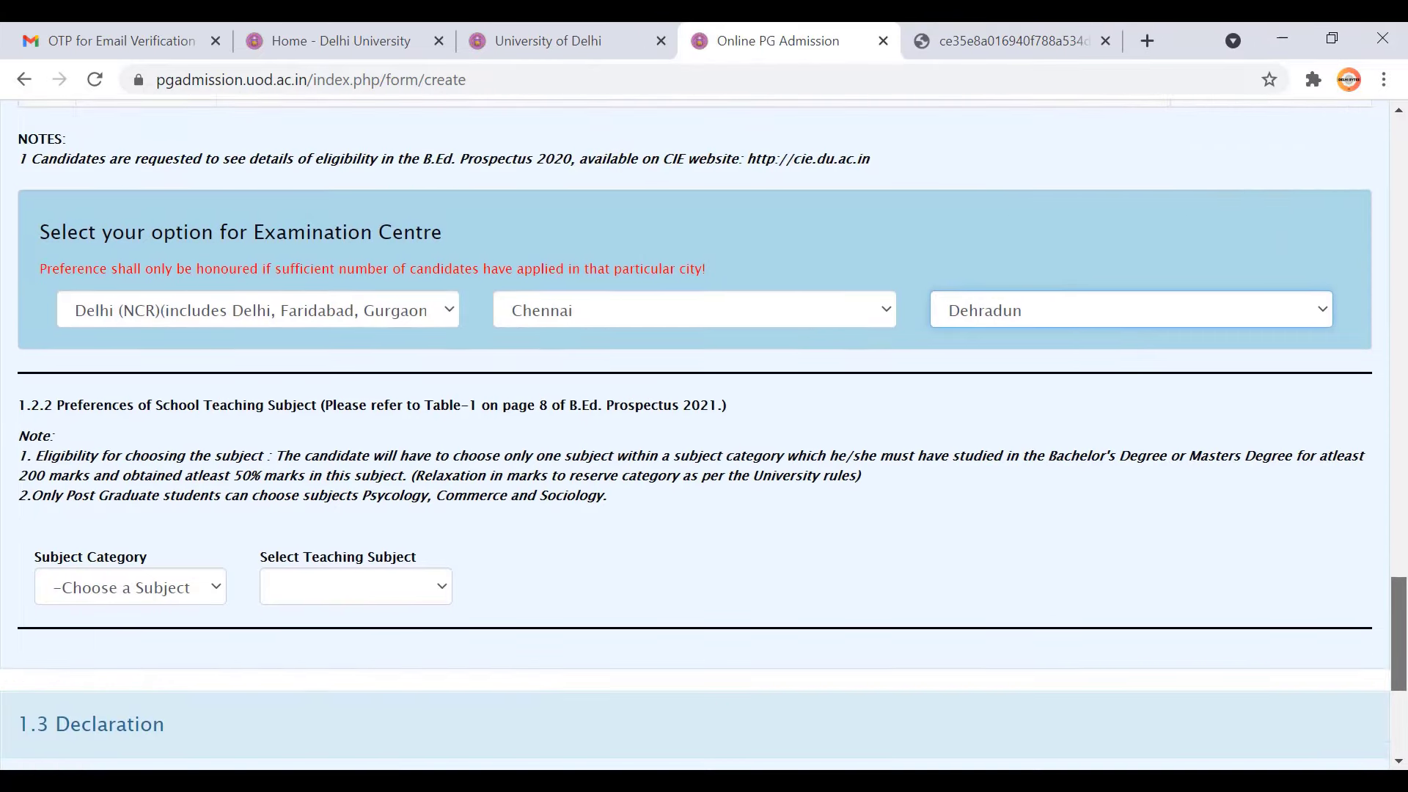
left_click_drag(1401, 579, 1404, 632)
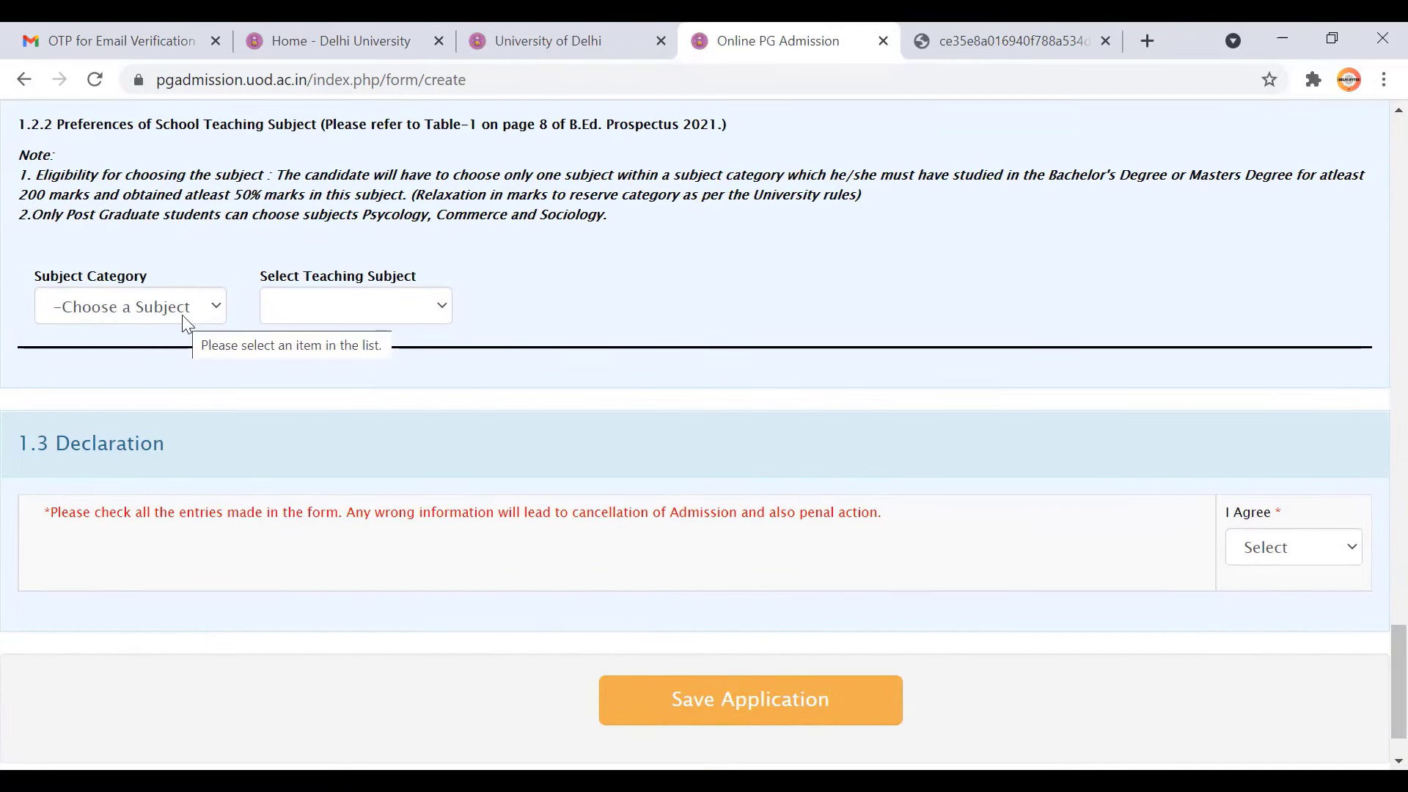
- Set the subject category to Science and the teaching subject to Biology
left_click_drag(1404, 668, 1404, 644)
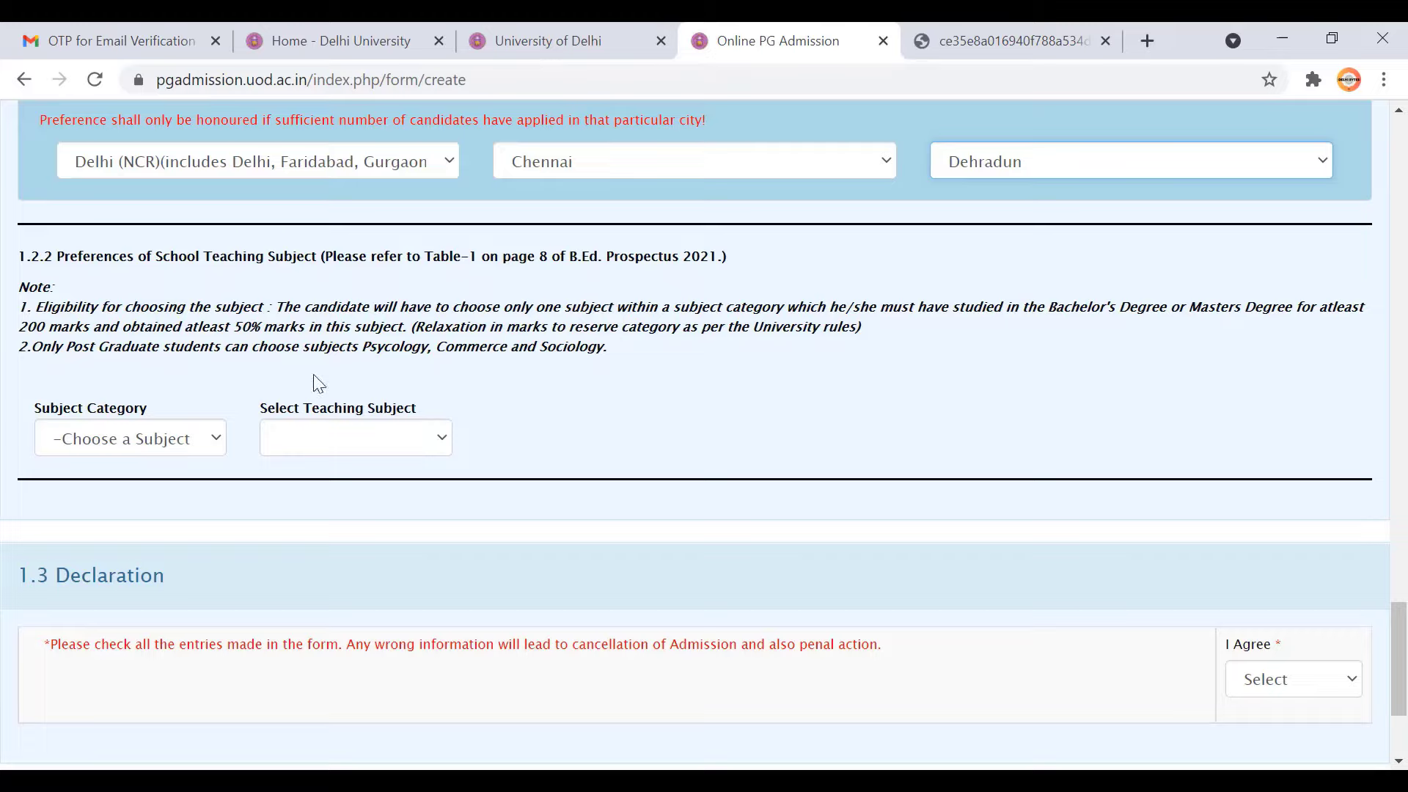
left_click(152, 441)
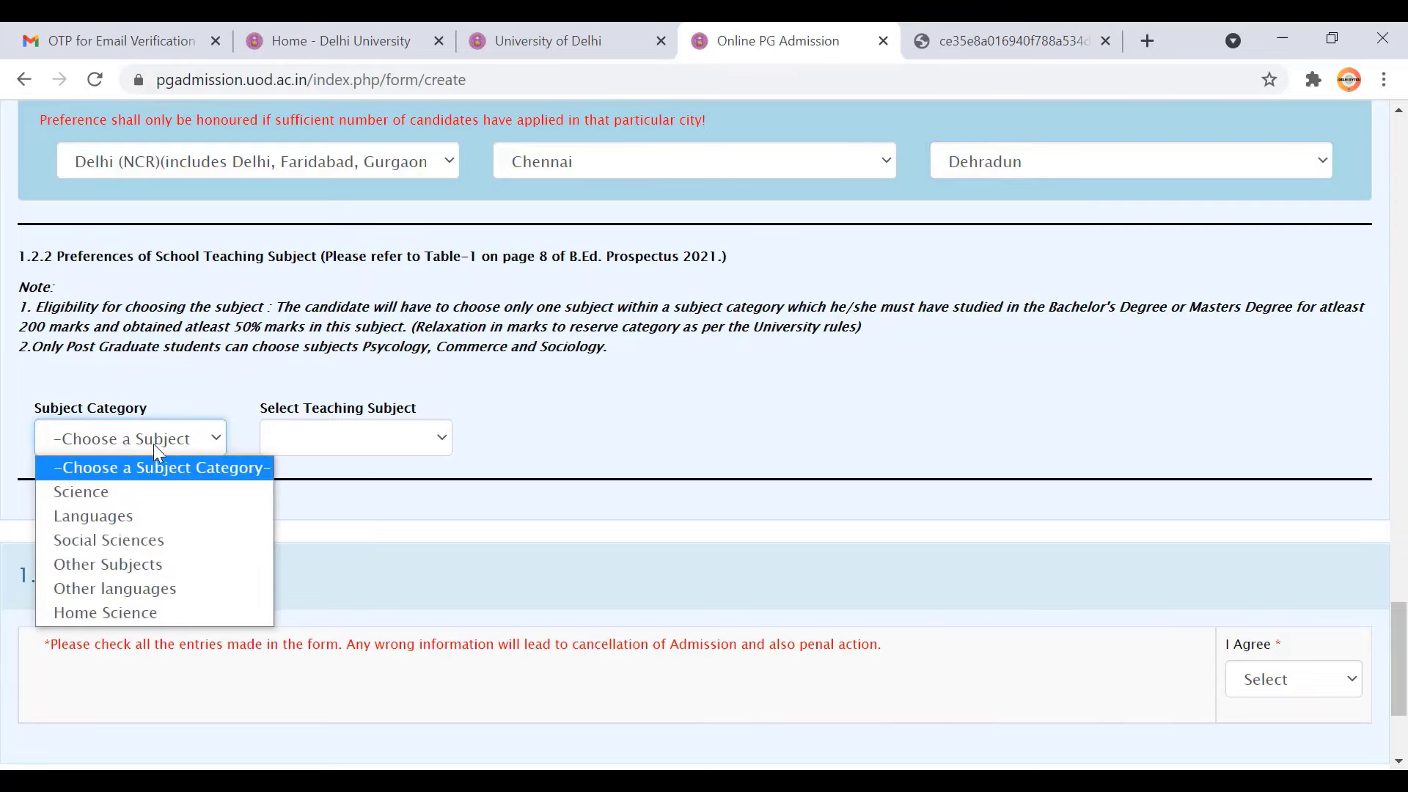
left_click(144, 493)
left_click(319, 439)
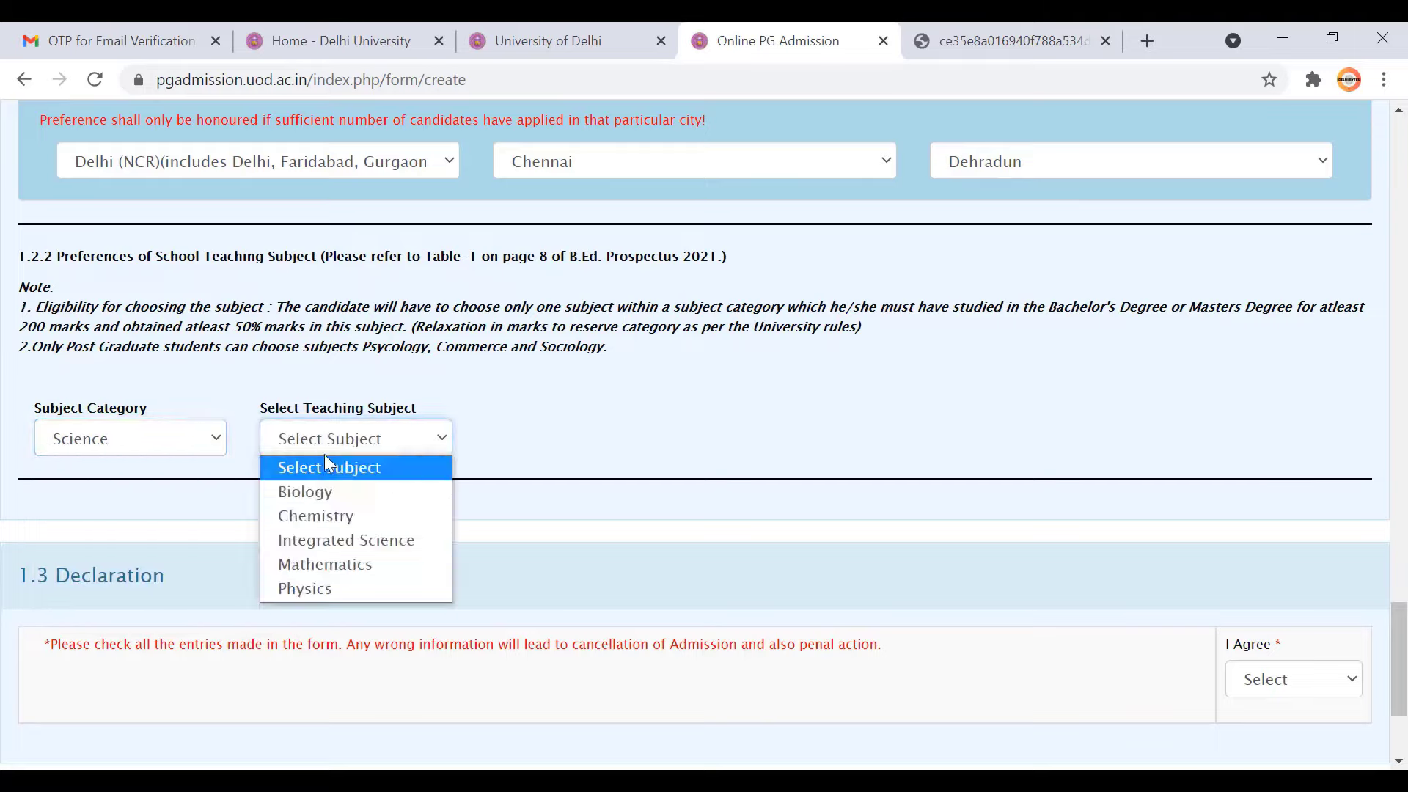
left_click(341, 493)
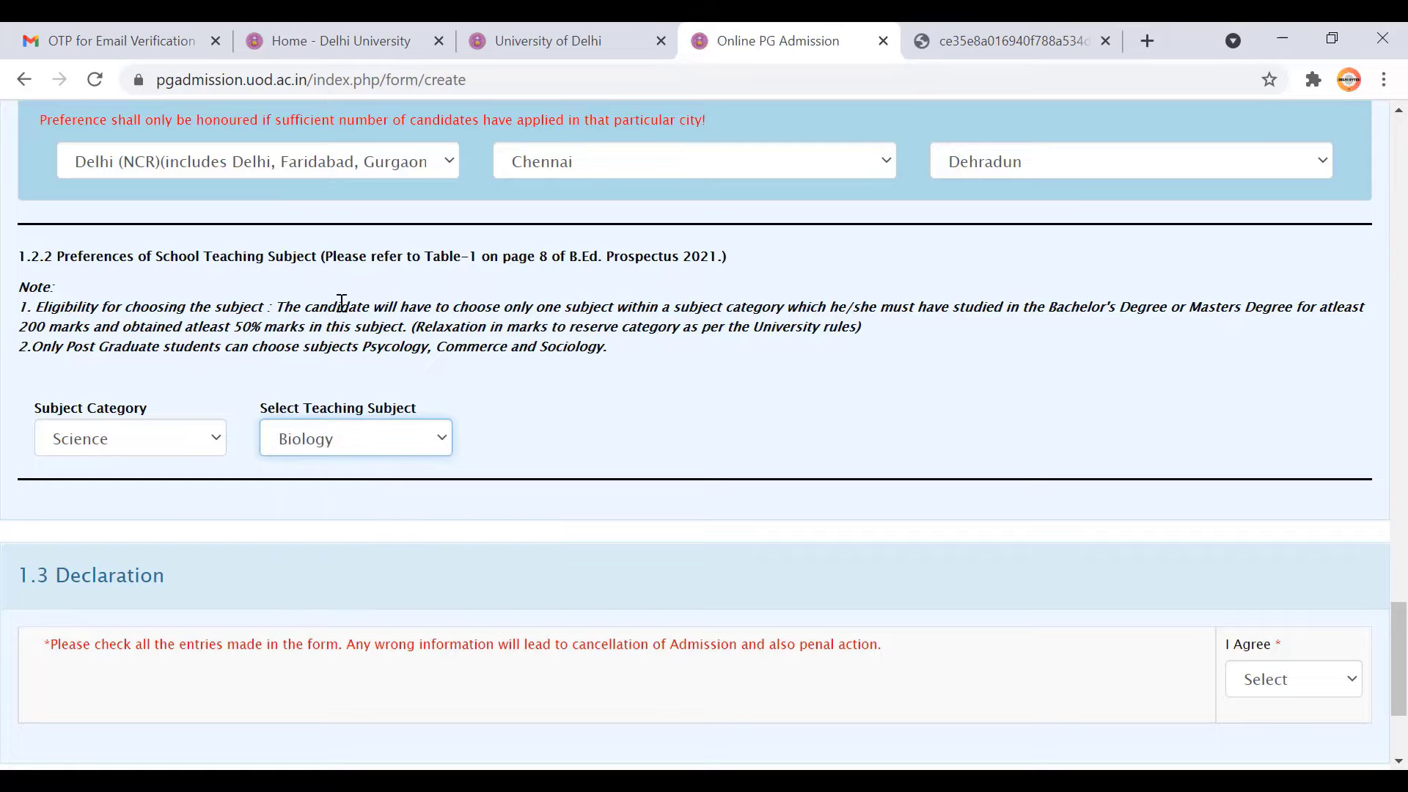
- After reading the eligibility notes, change the subject to Social Sciences with History
left_click_drag(307, 307, 416, 330)
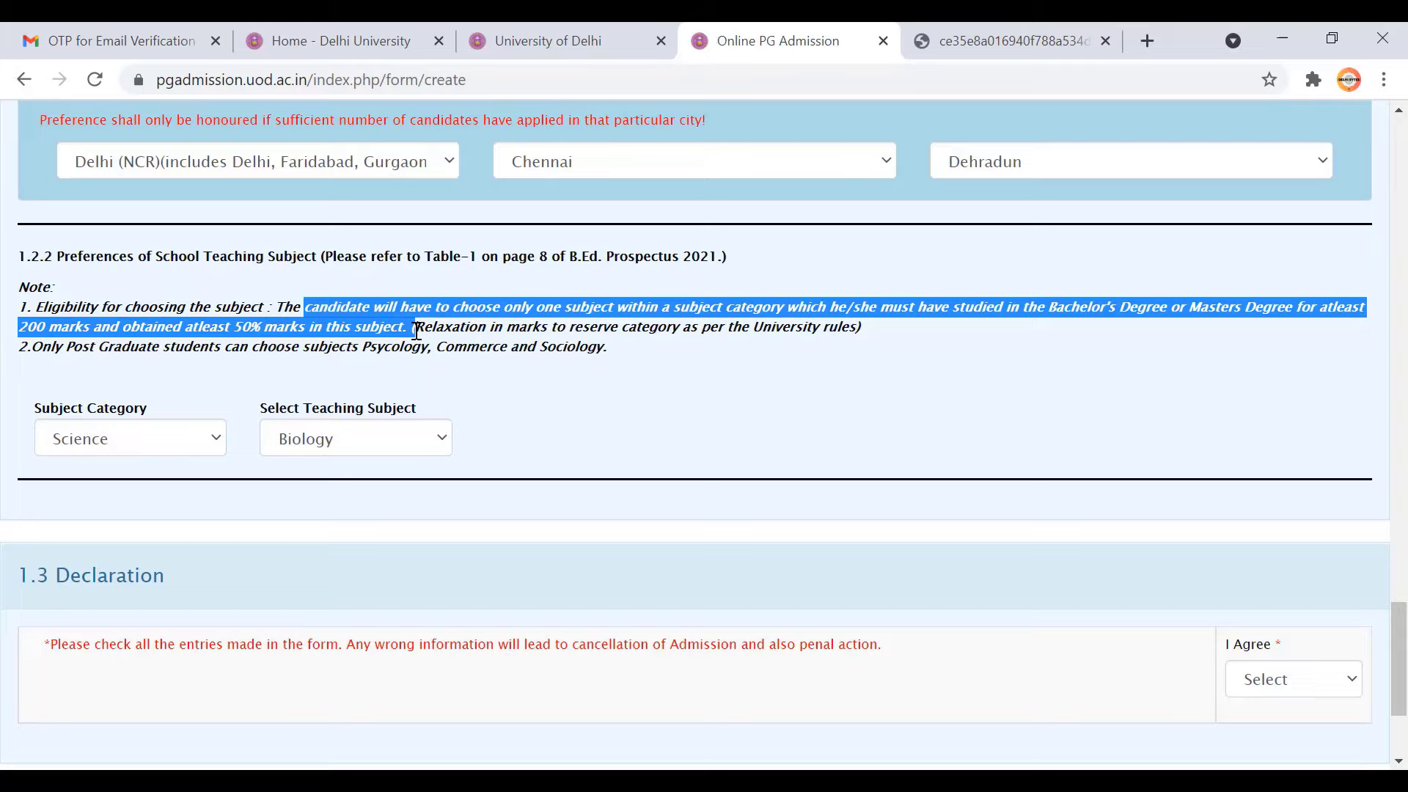
left_click(612, 358)
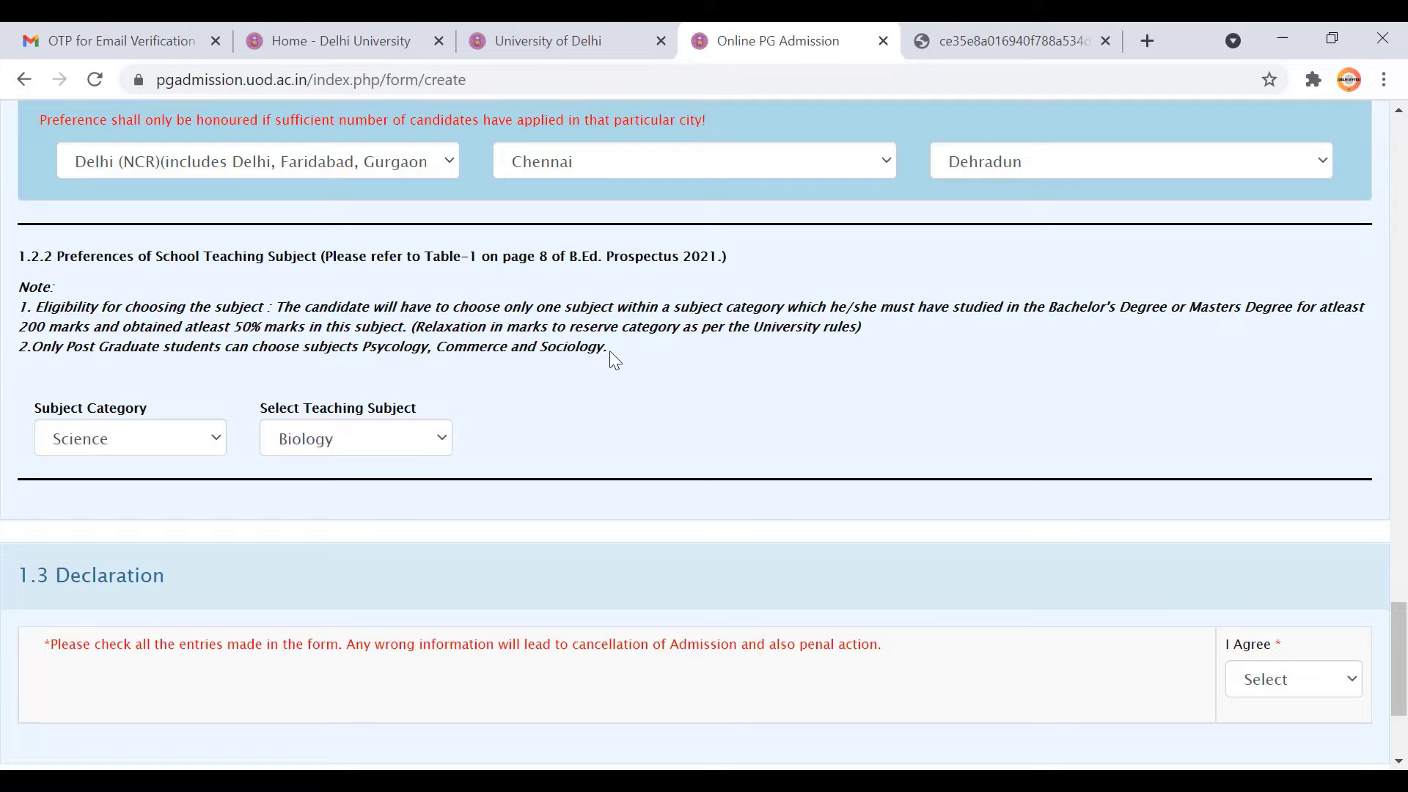
left_click_drag(610, 351, 6, 360)
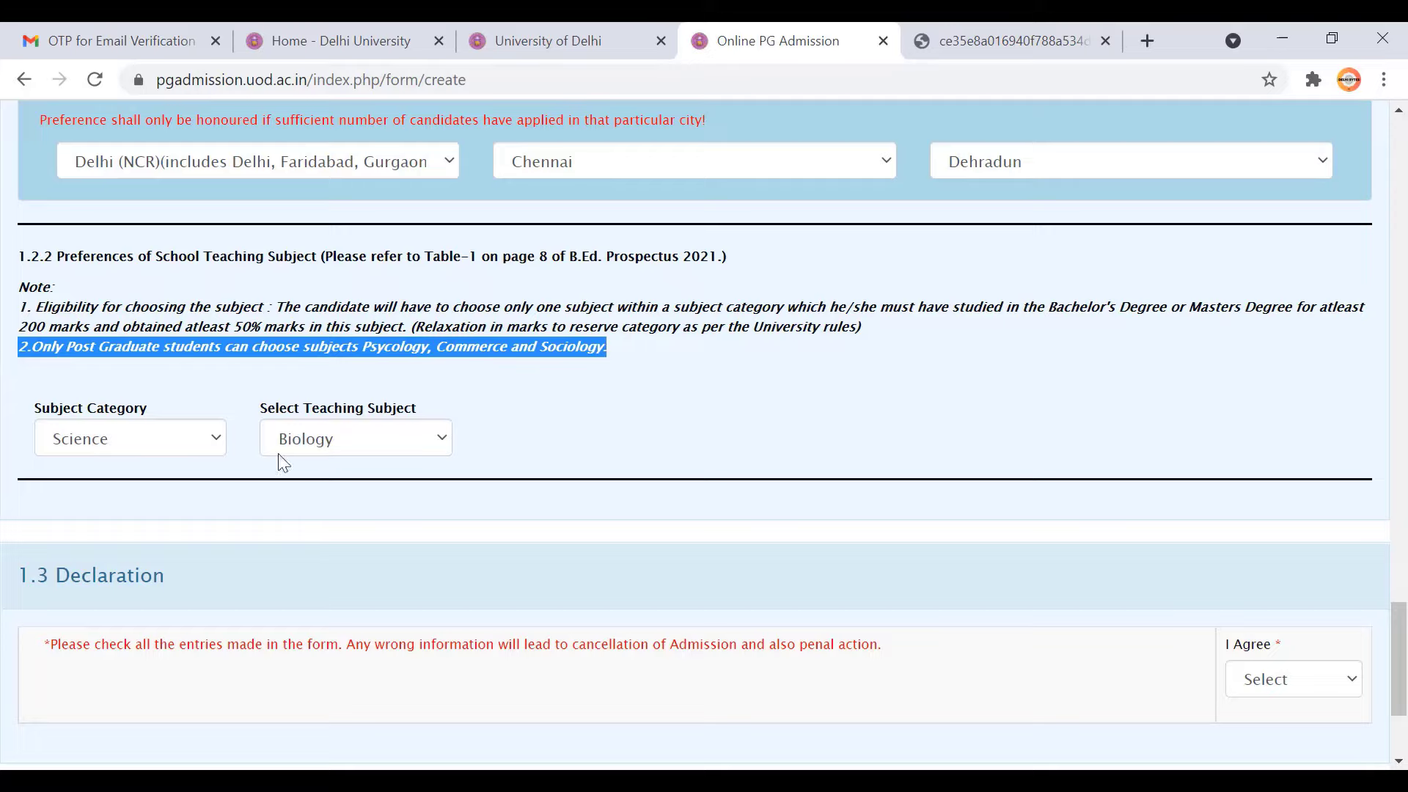
left_click(192, 444)
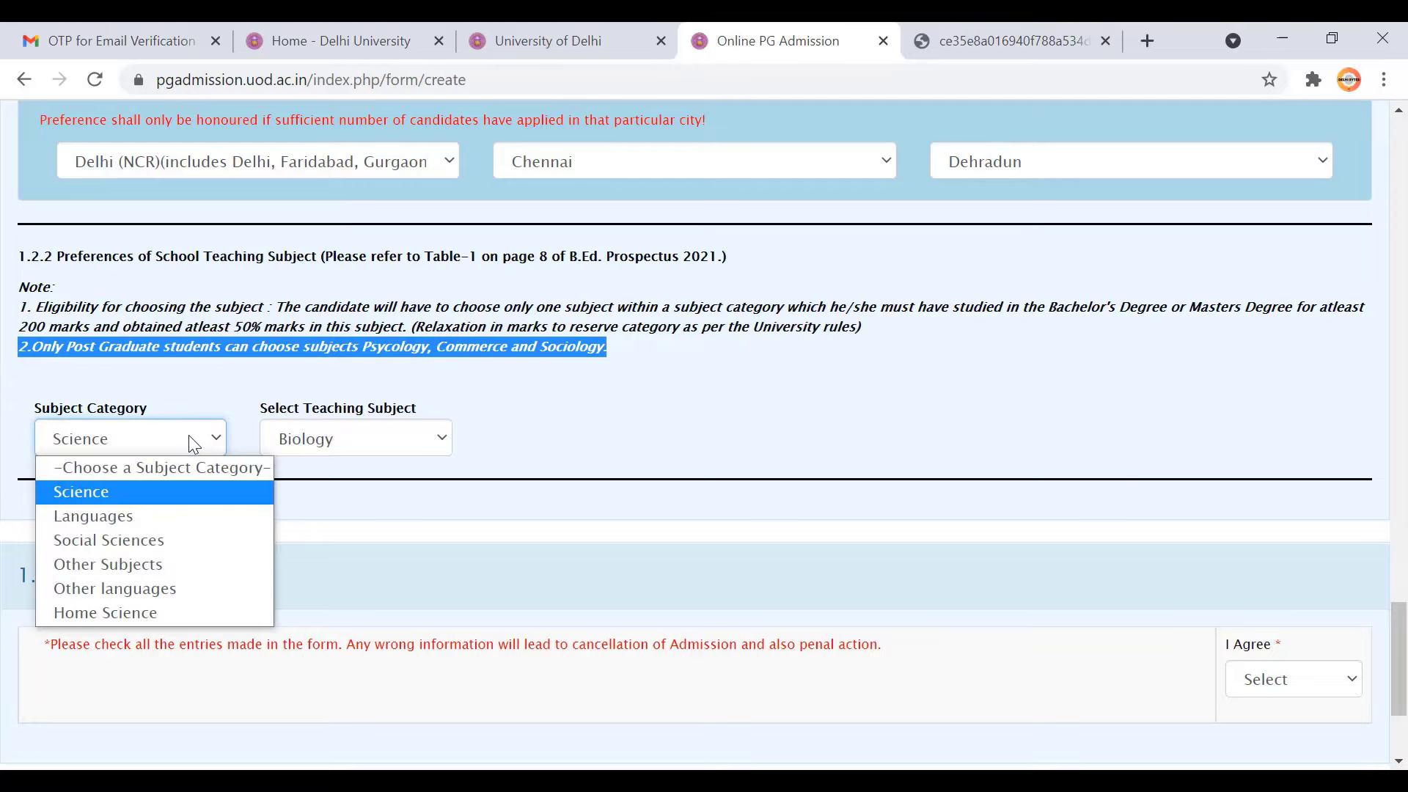
left_click(156, 541)
left_click(331, 444)
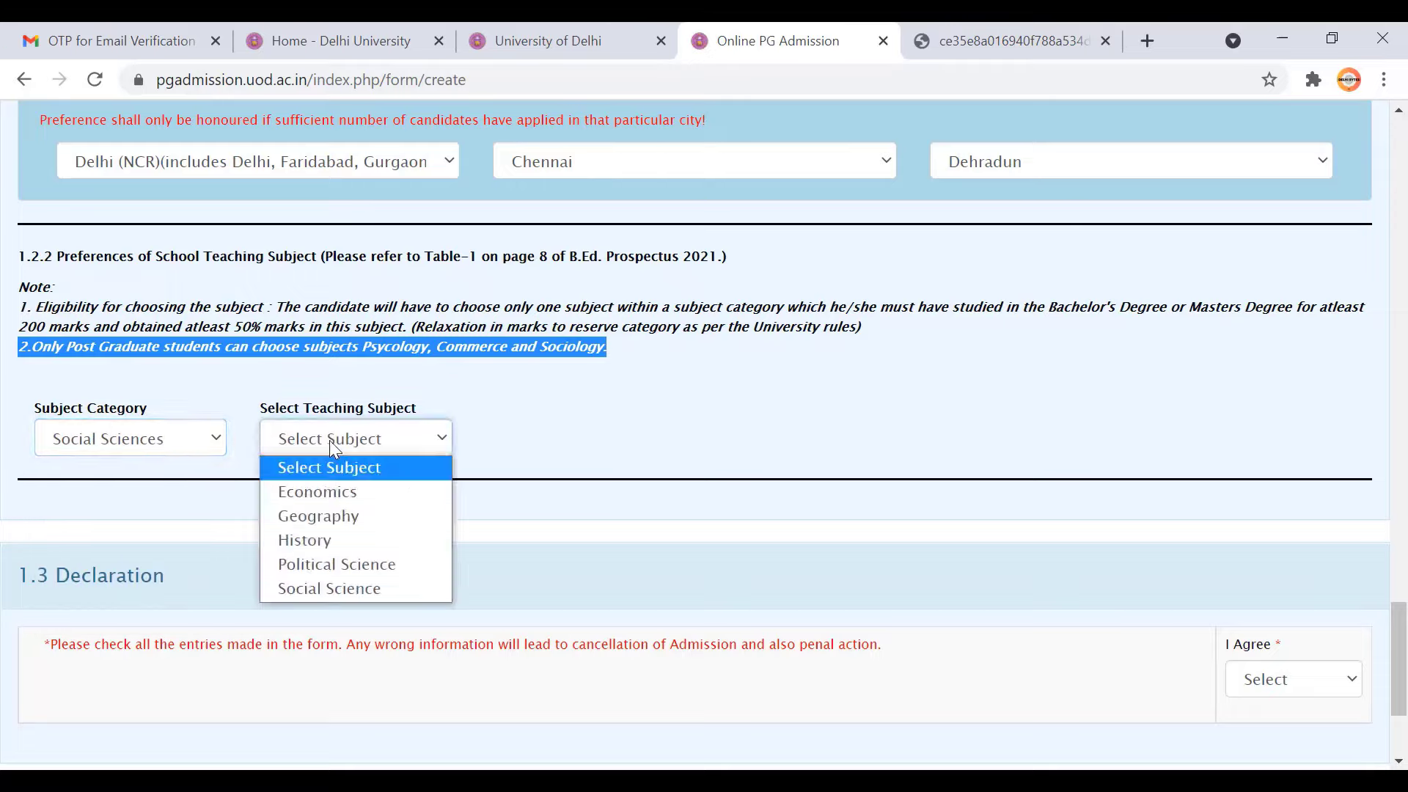
left_click(328, 544)
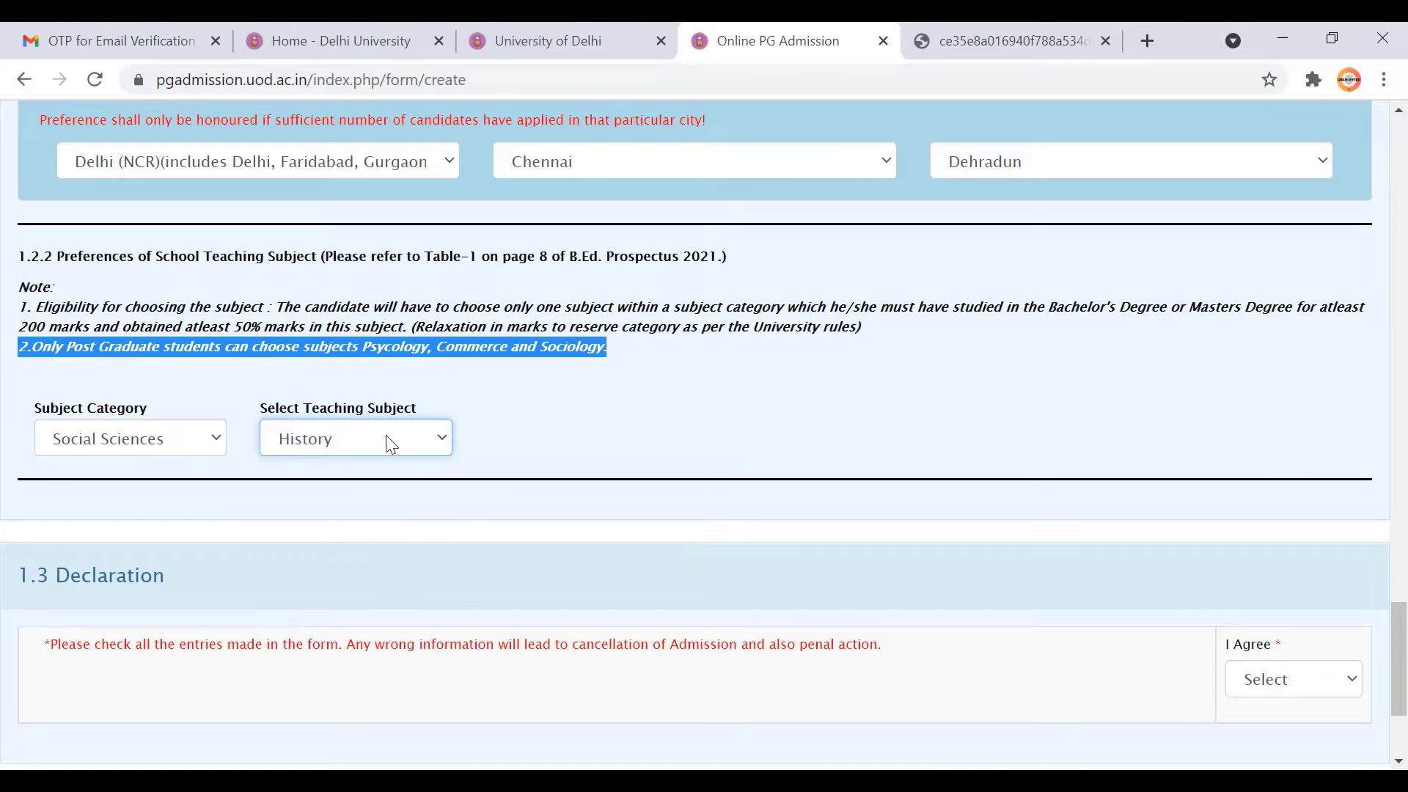
left_click_drag(1399, 659, 1398, 697)
- Agree to the declaration with Yes and save the application form
left_click(1312, 468)
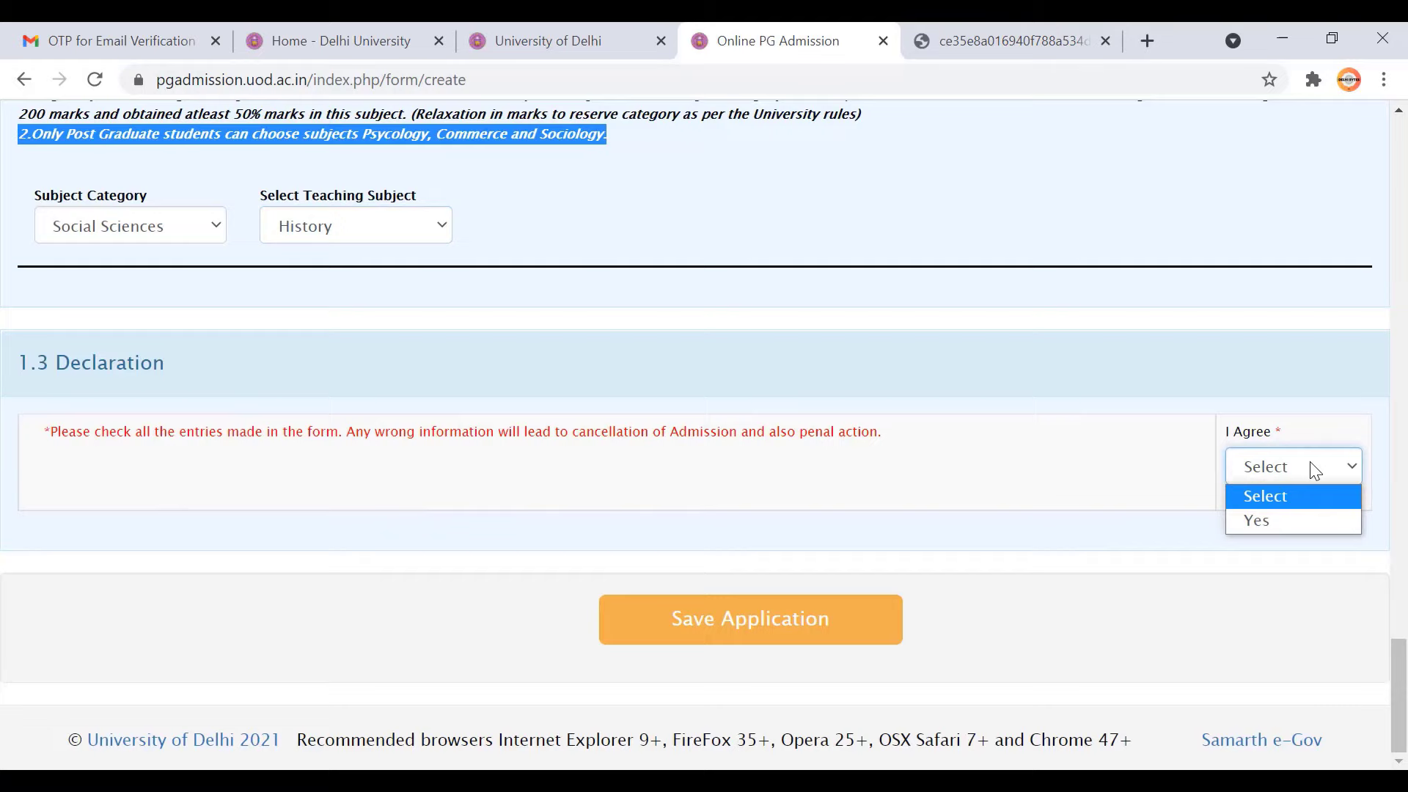
left_click(1295, 522)
left_click_drag(1401, 677, 1400, 631)
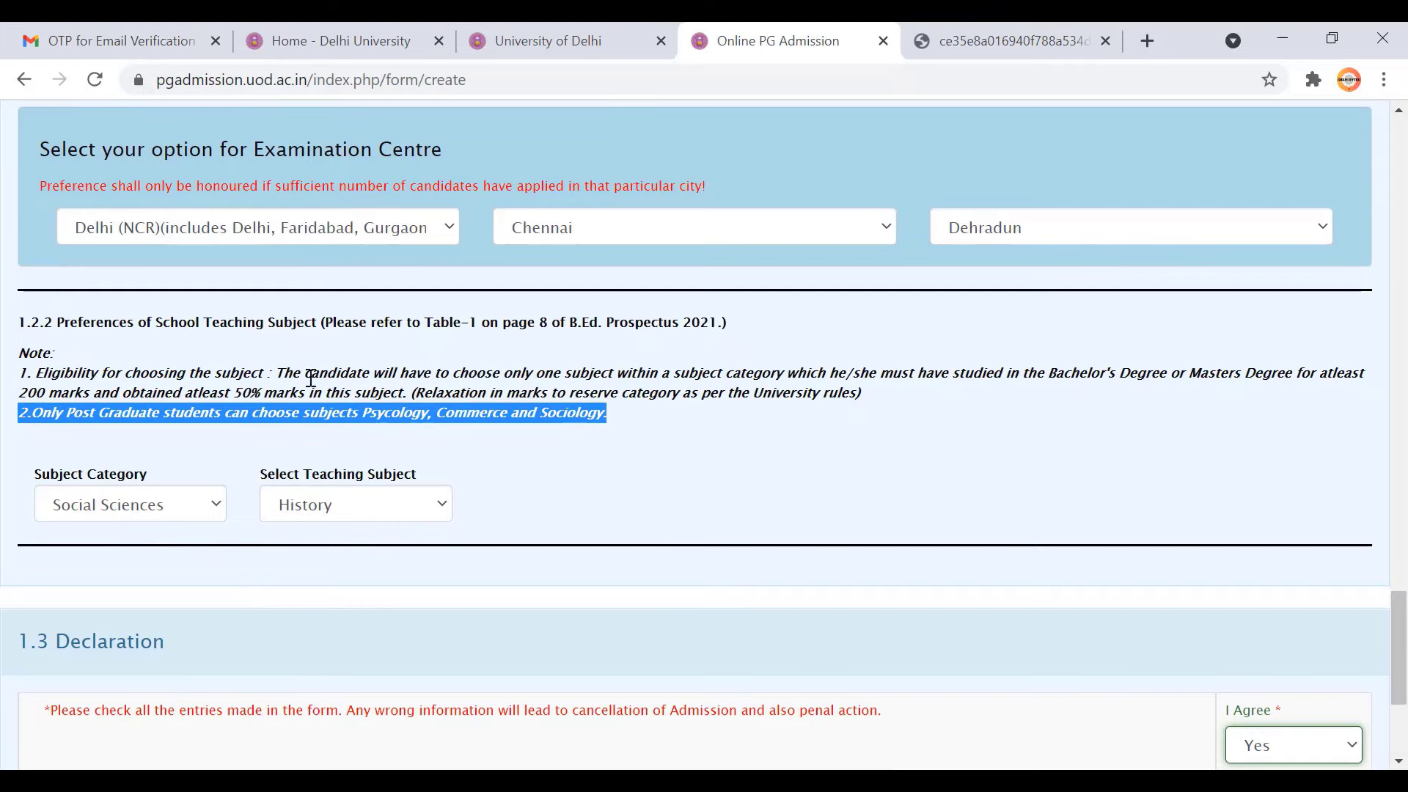
scroll(1109, 571, "down", 4)
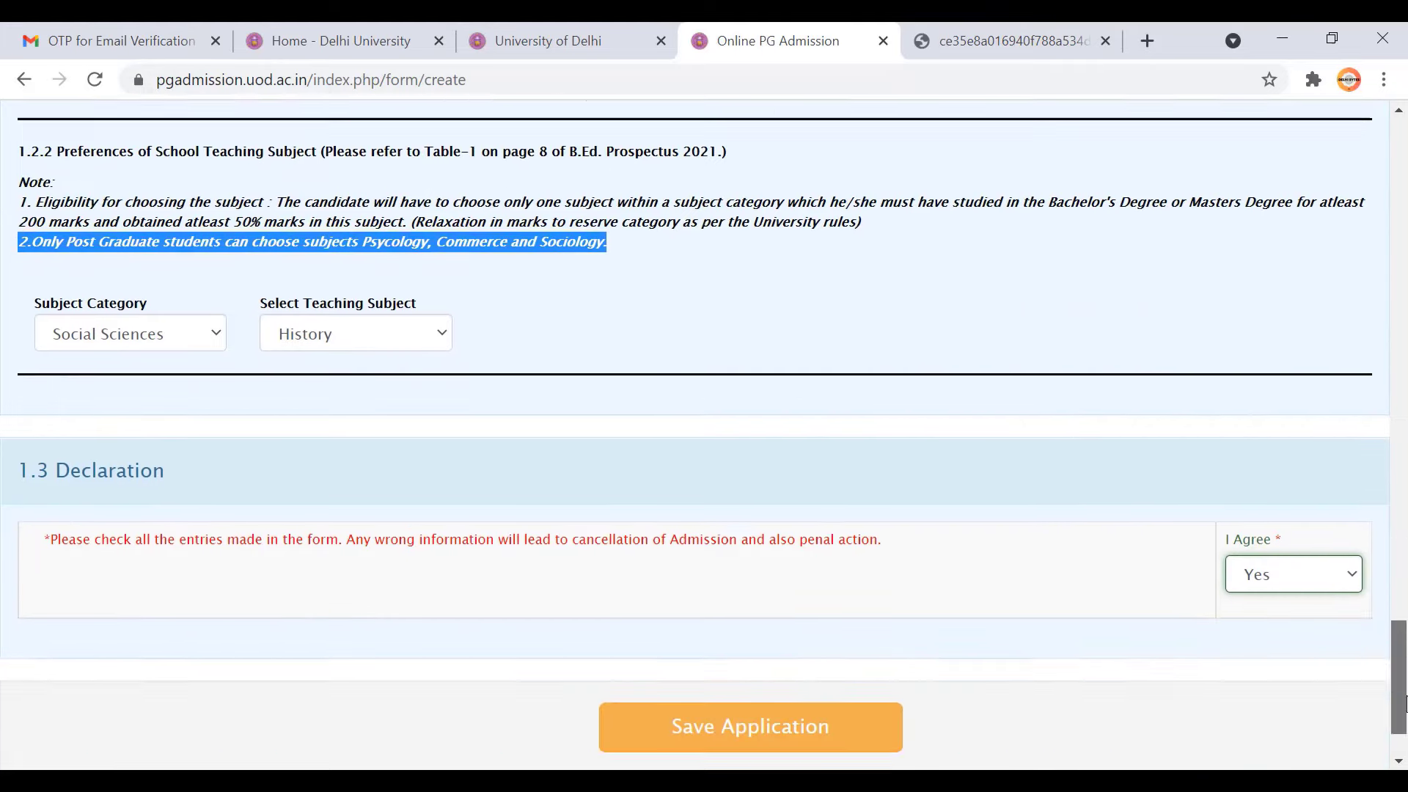
left_click(819, 632)
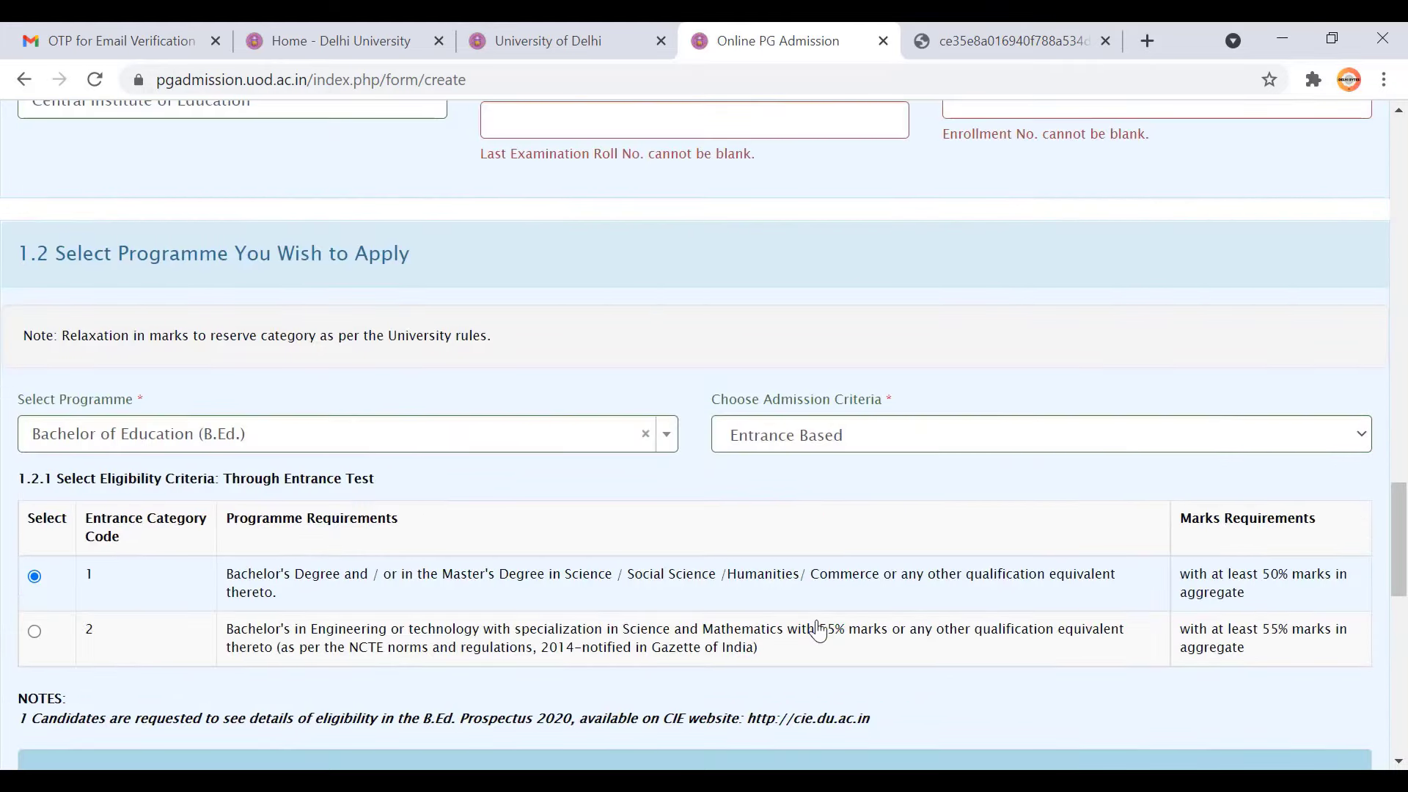
- Change the last attended university from University of Delhi to Assam University and save again
left_click(1401, 481)
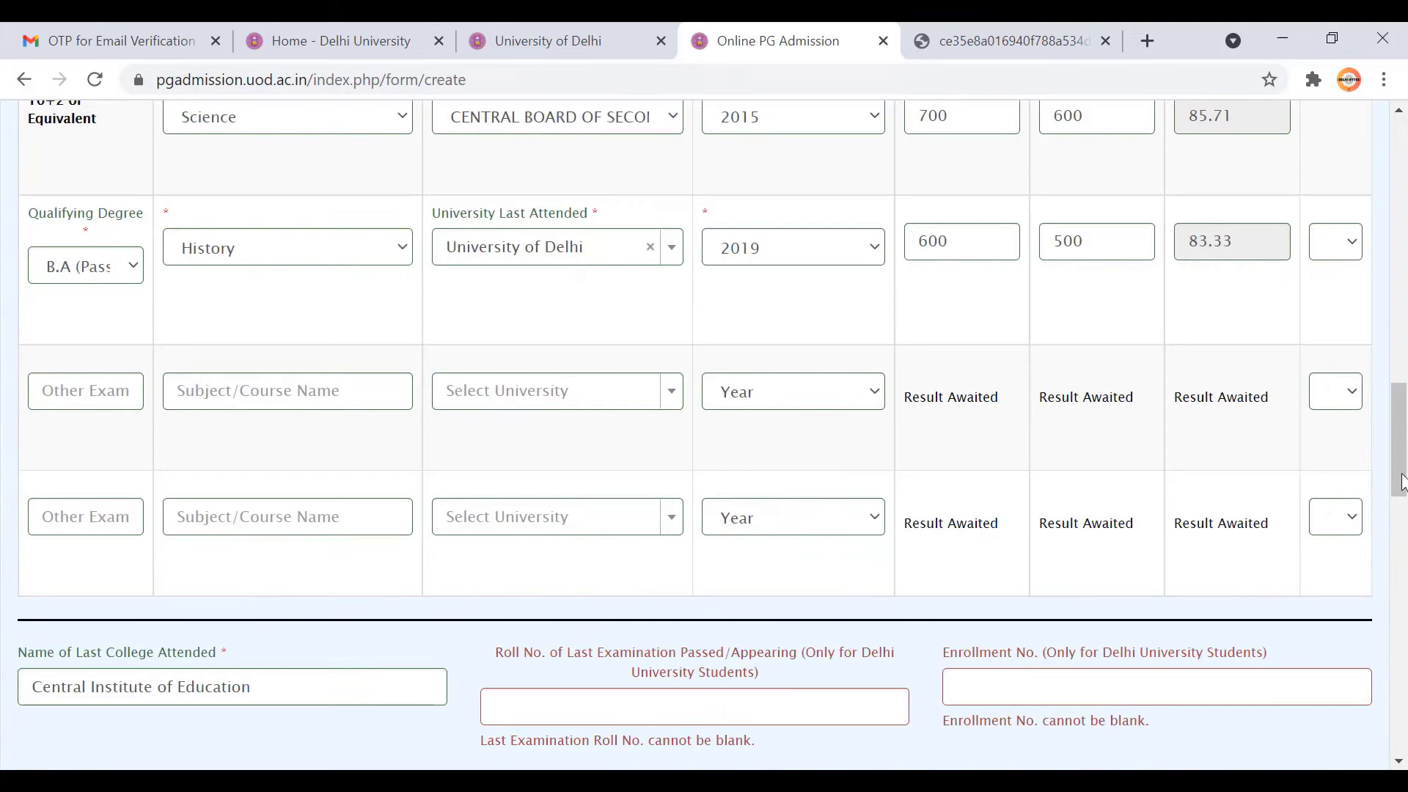
scroll(1401, 480, "down", 3)
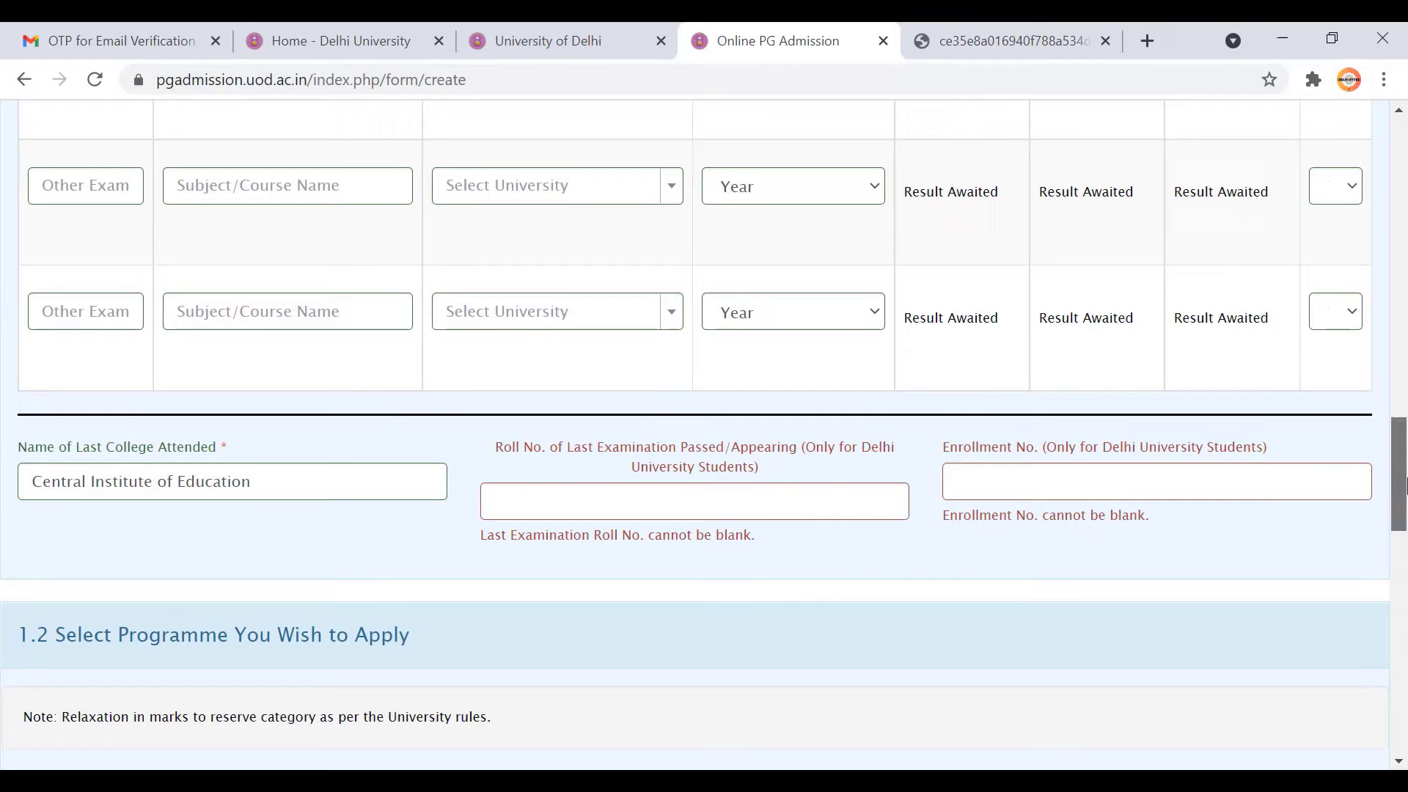
scroll(1401, 447, "up", 3)
left_click_drag(1404, 447, 1403, 418)
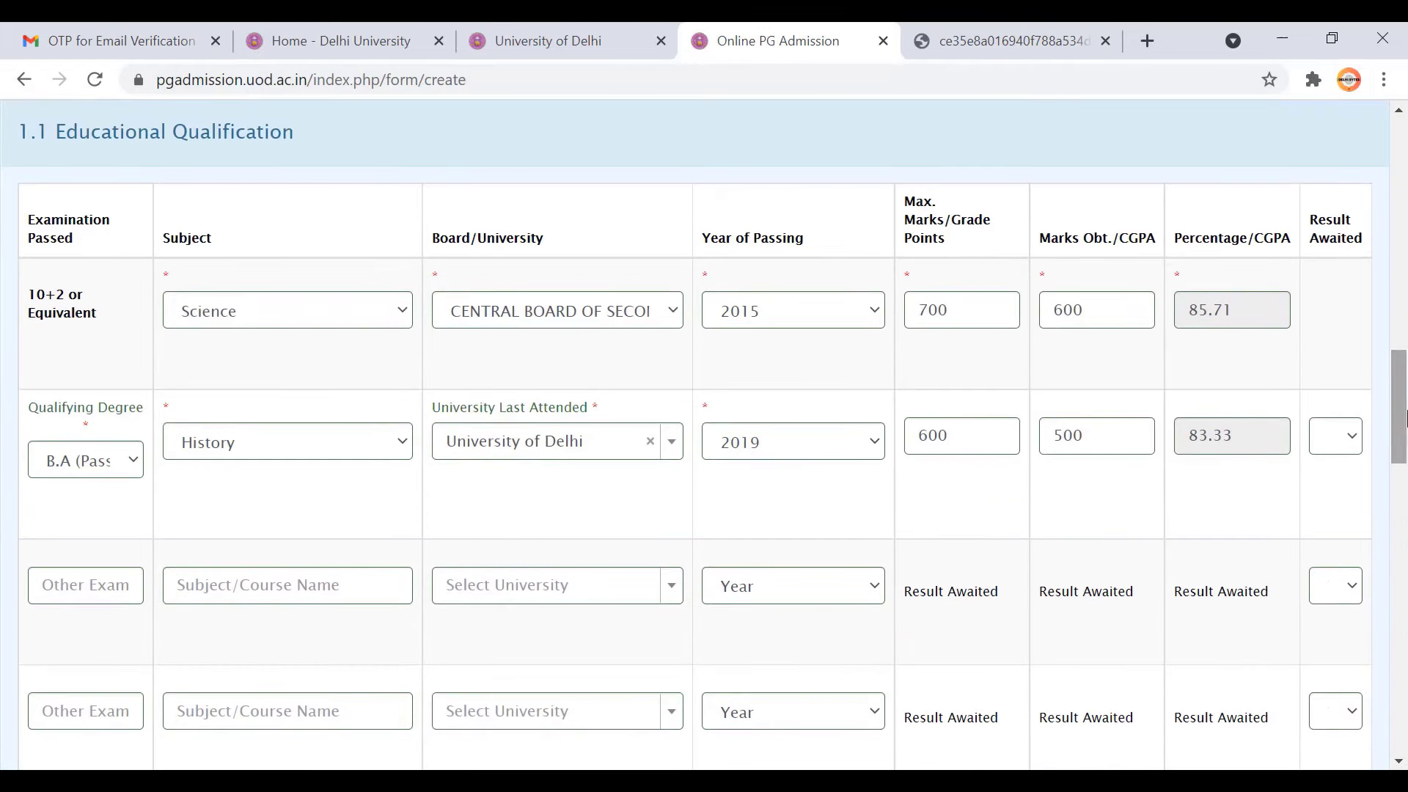
left_click(651, 444)
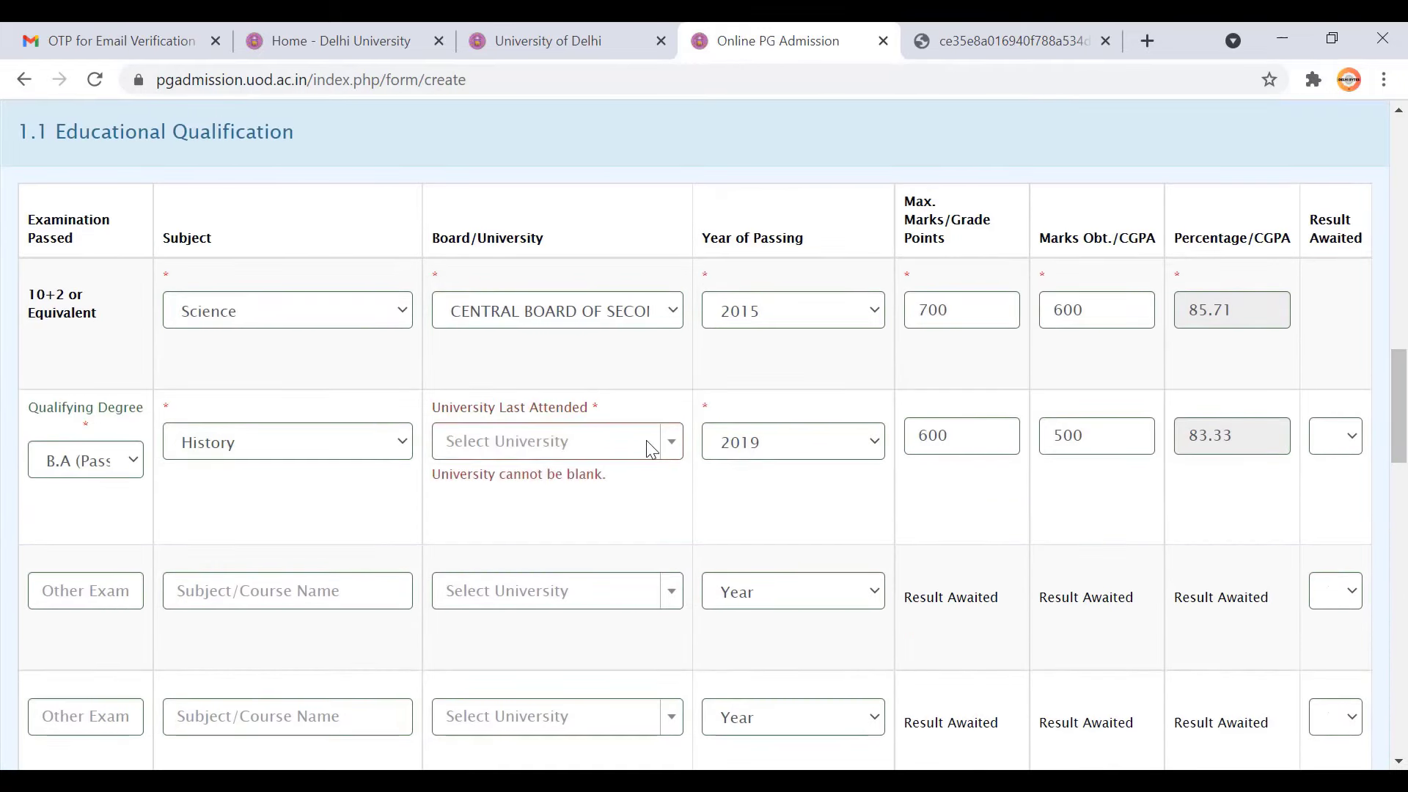
left_click(670, 442)
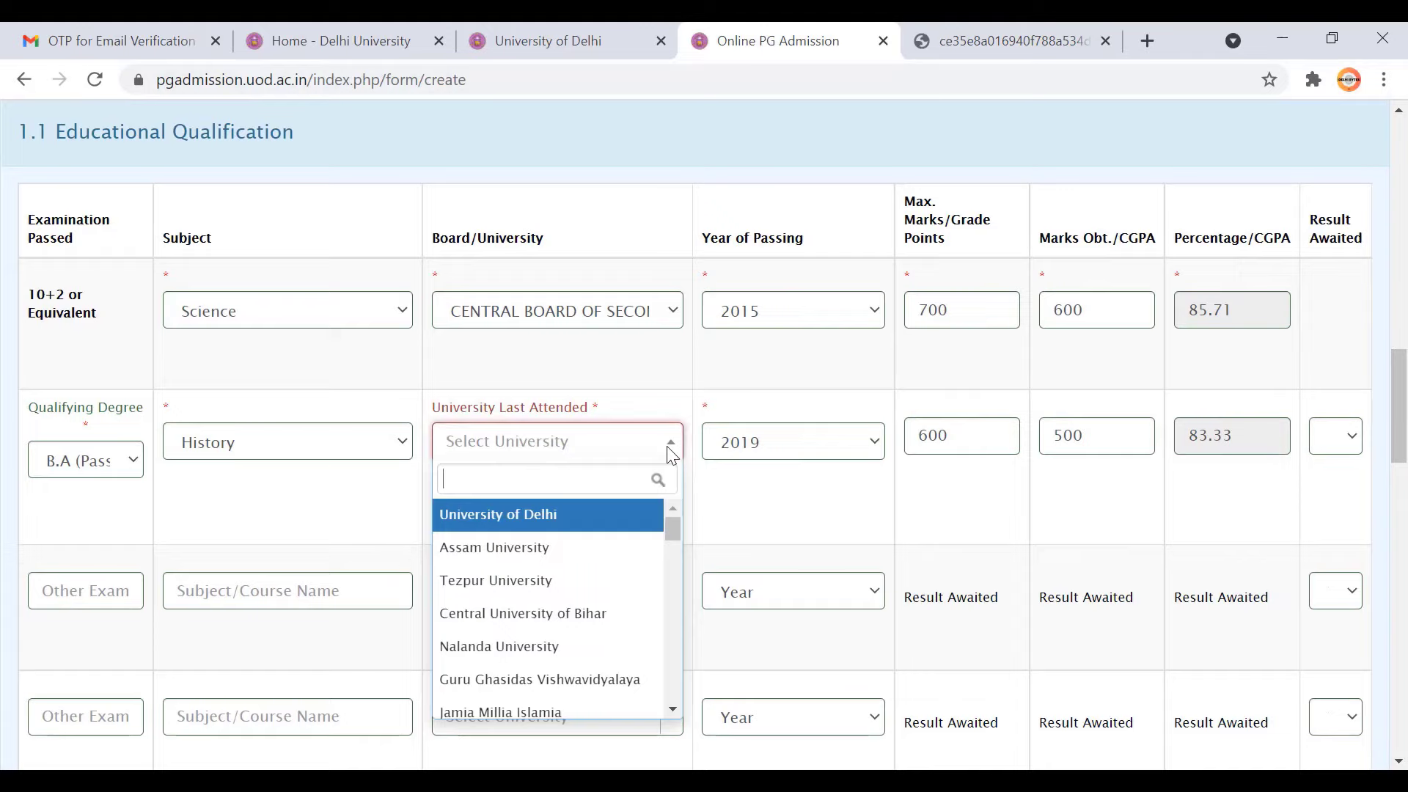
left_click(524, 554)
left_click_drag(1404, 409, 1402, 680)
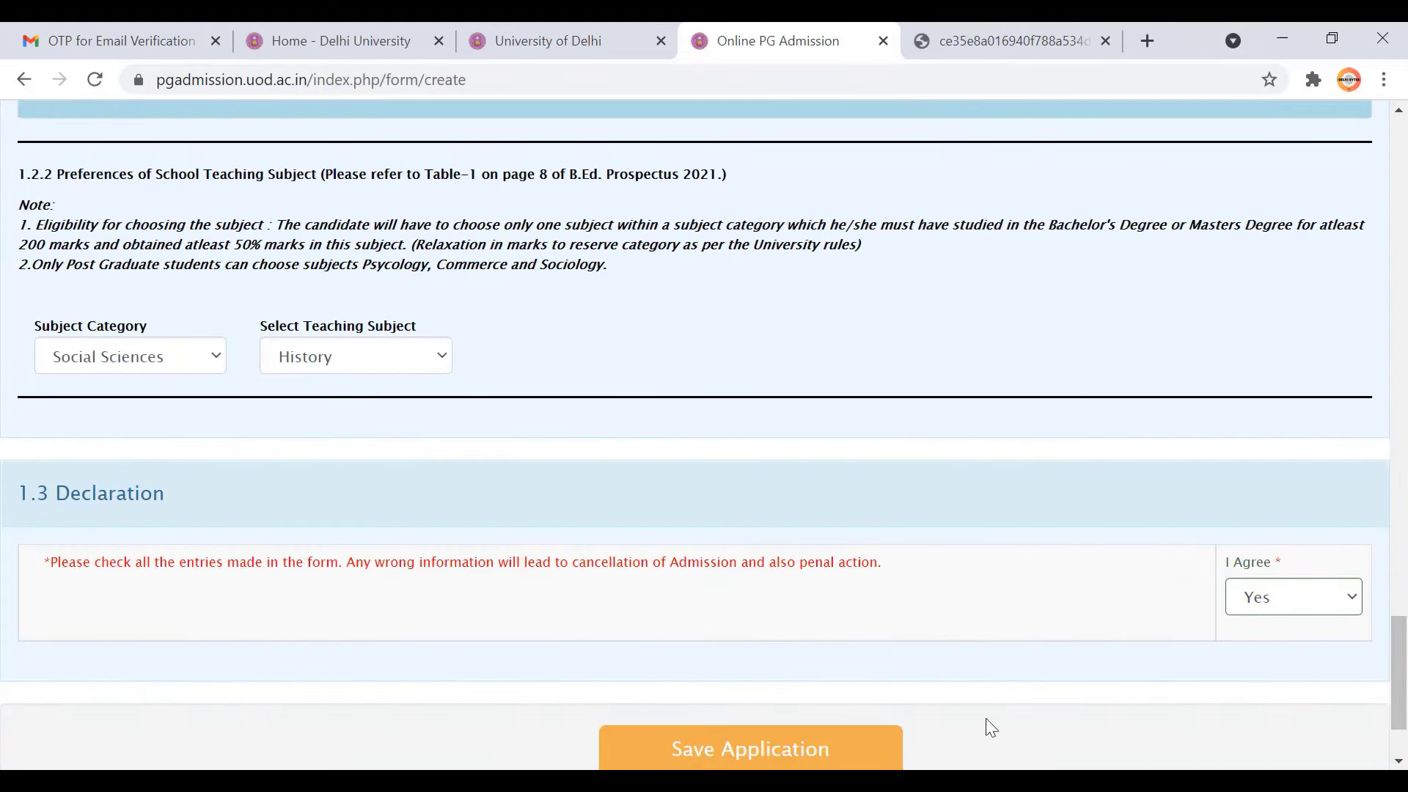
left_click(818, 753)
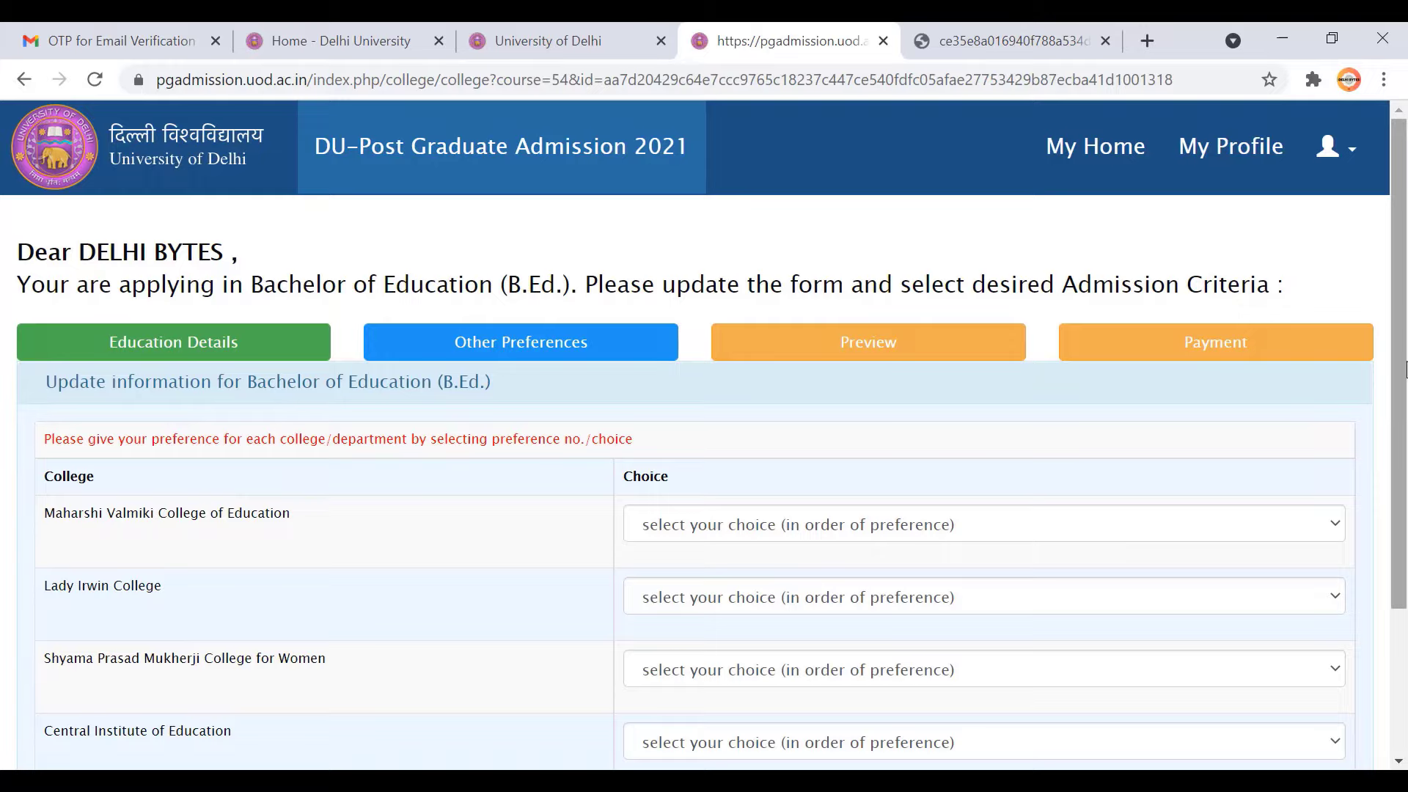
- Rank Maharshi Valmiki 1, Central Institute of Education 2, Shyama Prasad Mukherji 3, Lady Irwin 4, and submit
left_click_drag(1404, 370, 1405, 475)
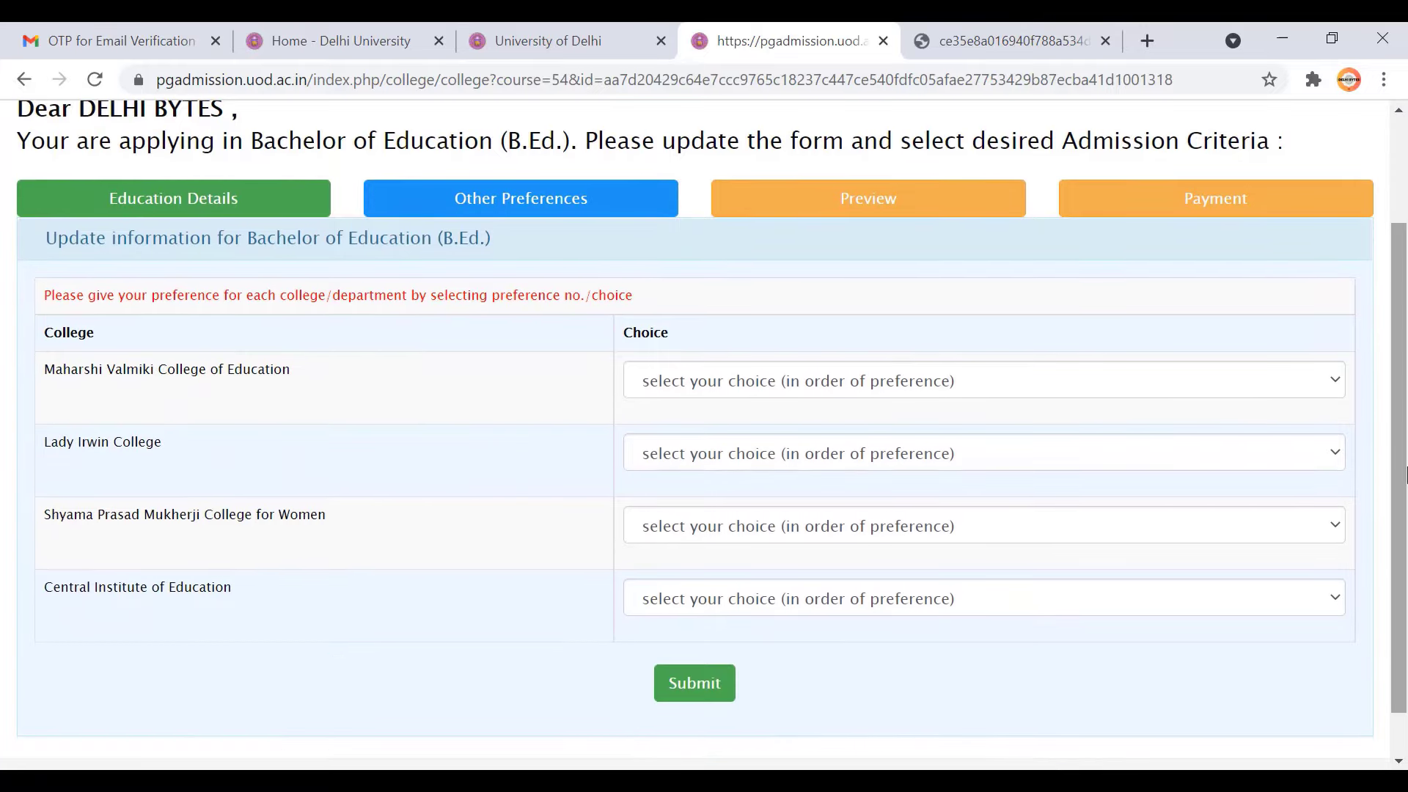
left_click(782, 396)
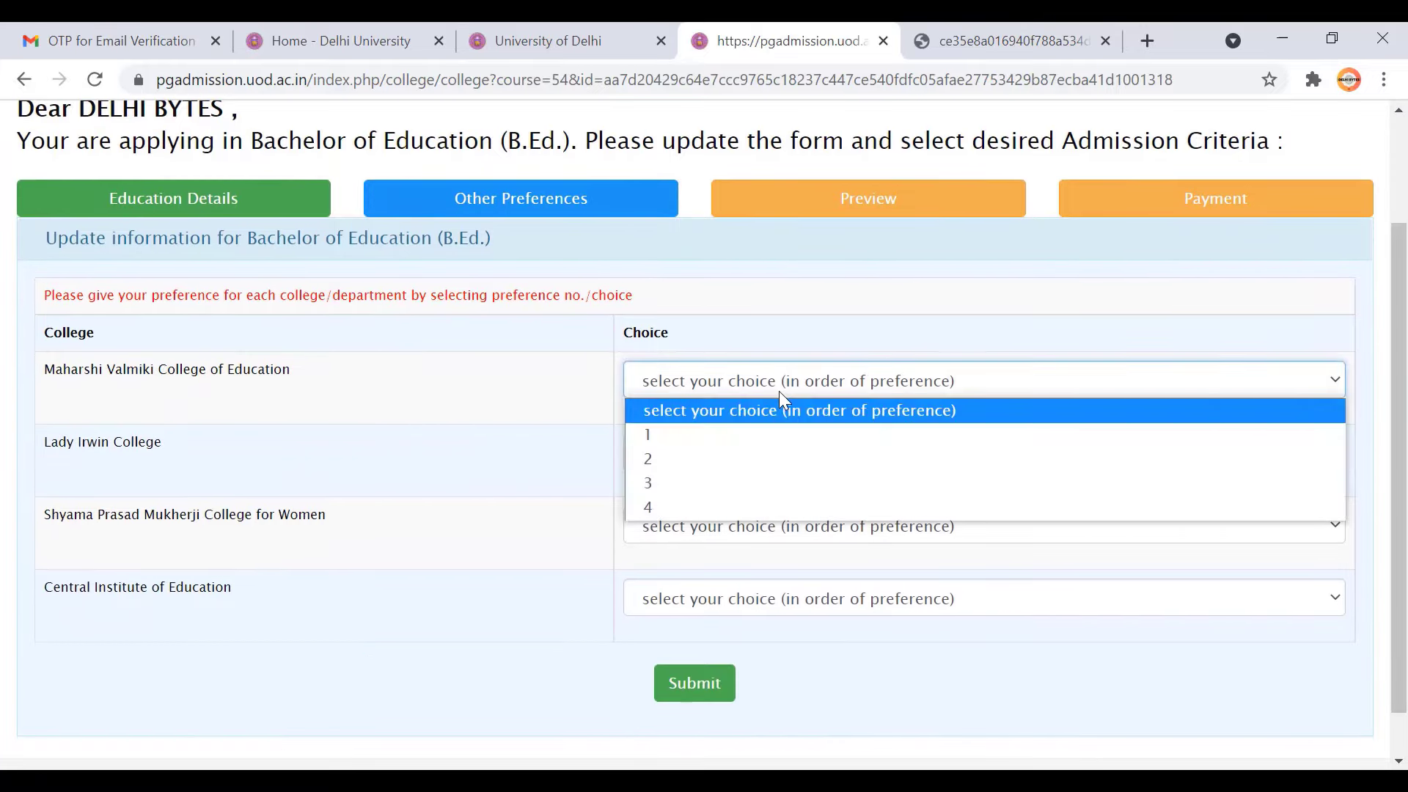
left_click(773, 434)
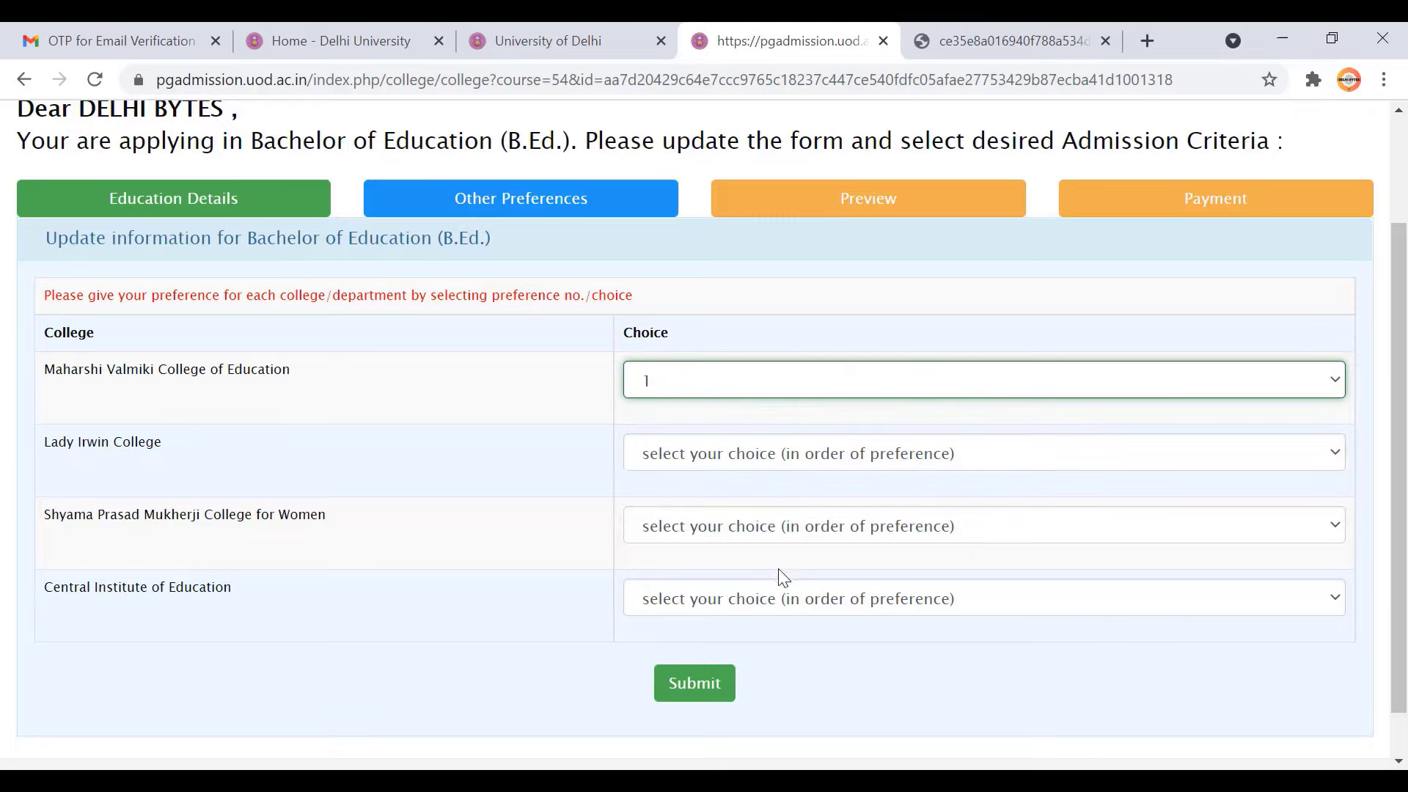
left_click(755, 598)
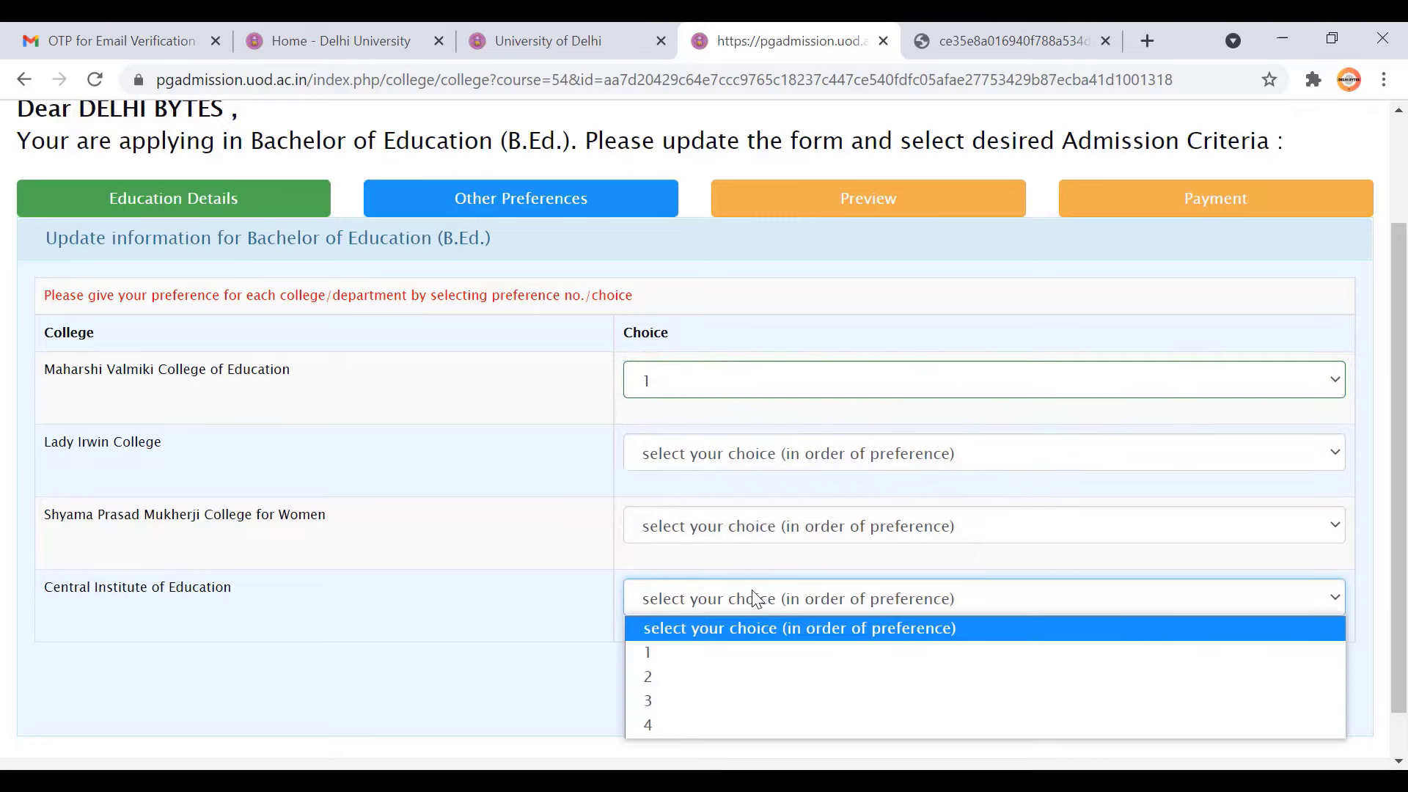
left_click(705, 675)
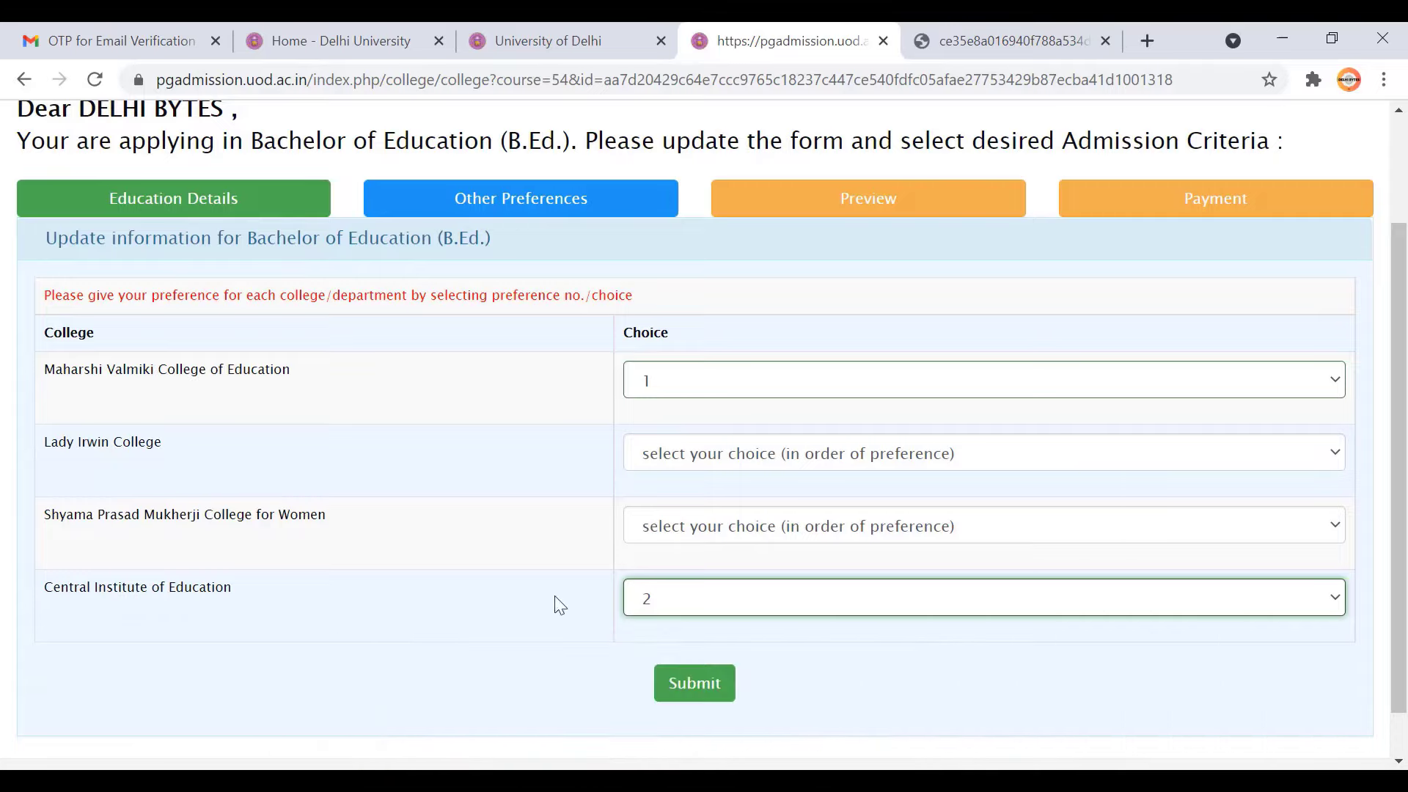
left_click(782, 535)
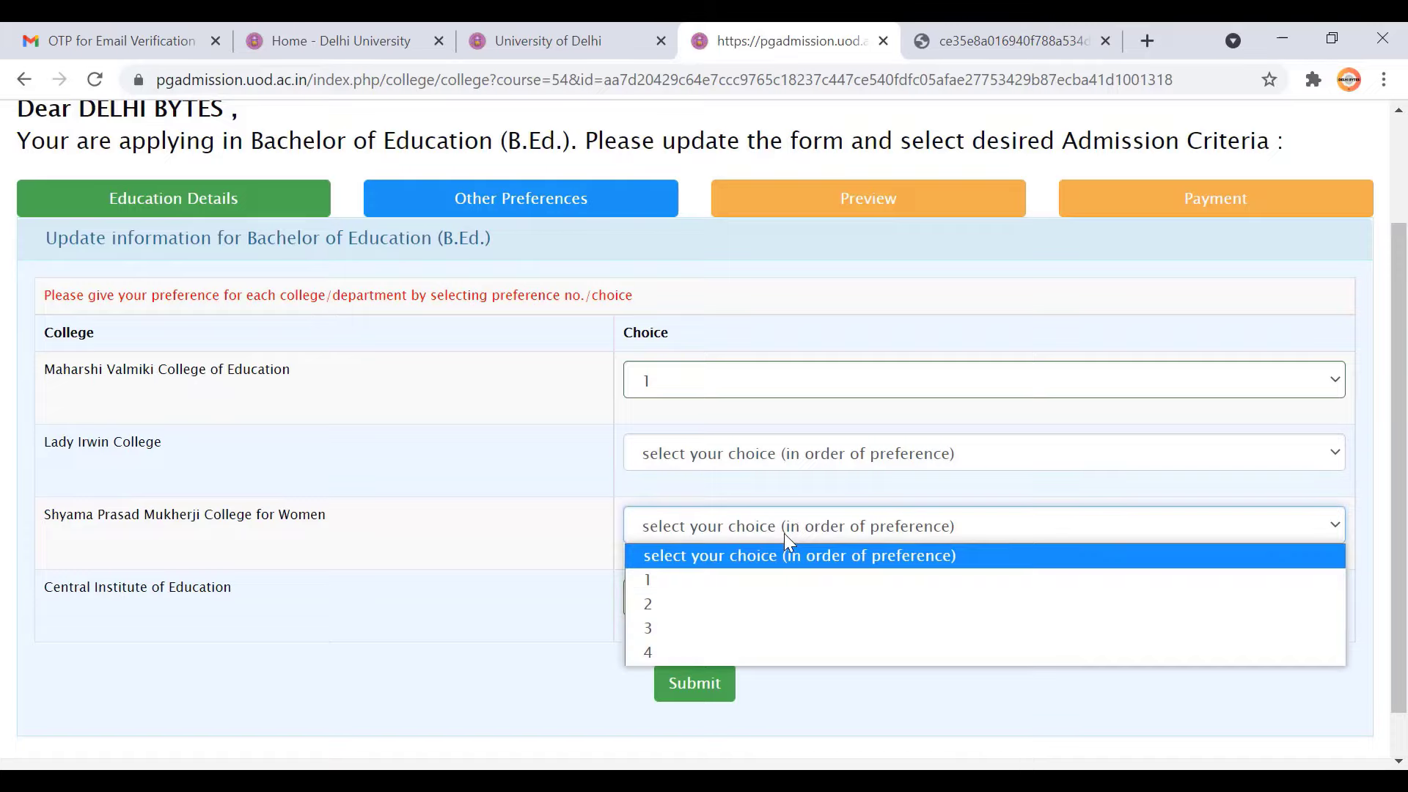
left_click(726, 623)
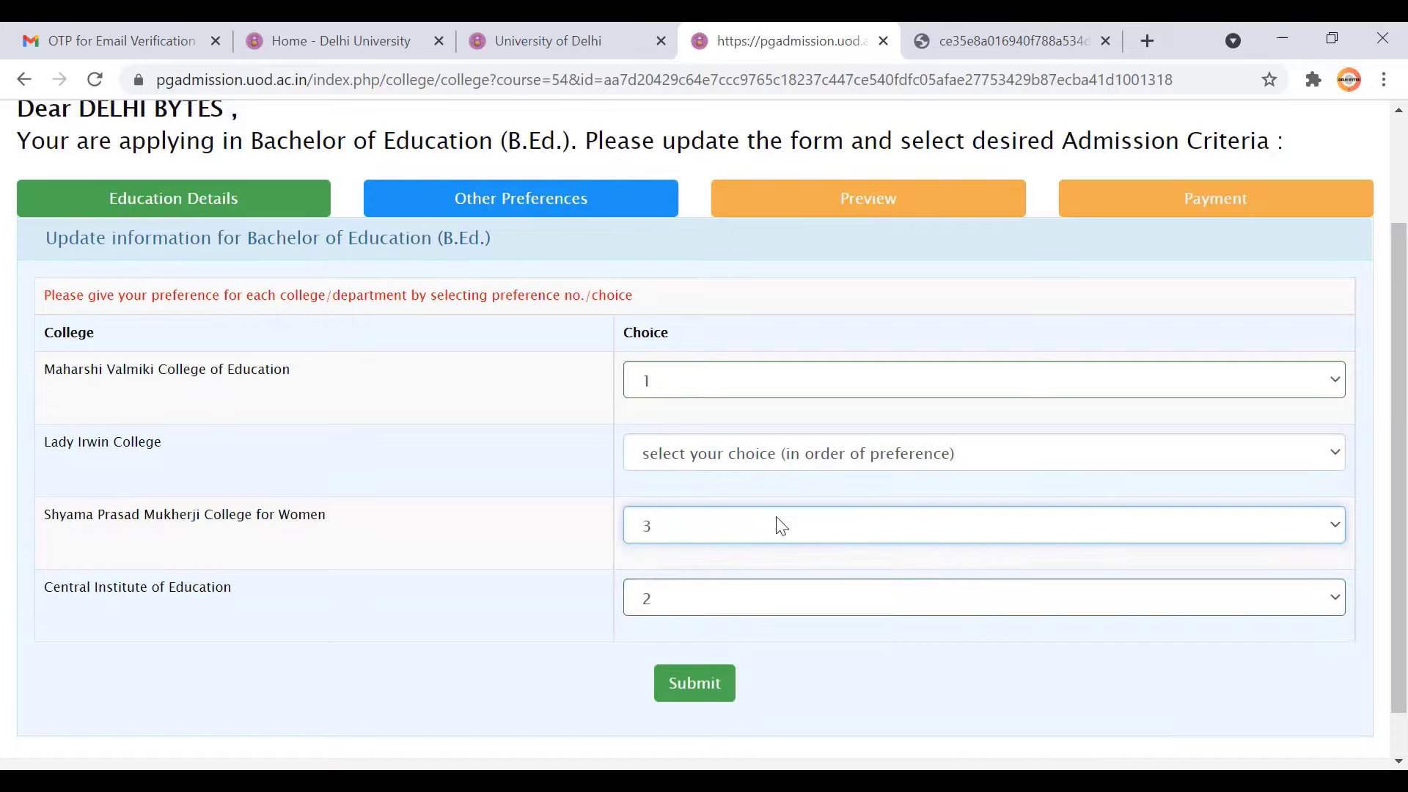
left_click(803, 462)
left_click(701, 580)
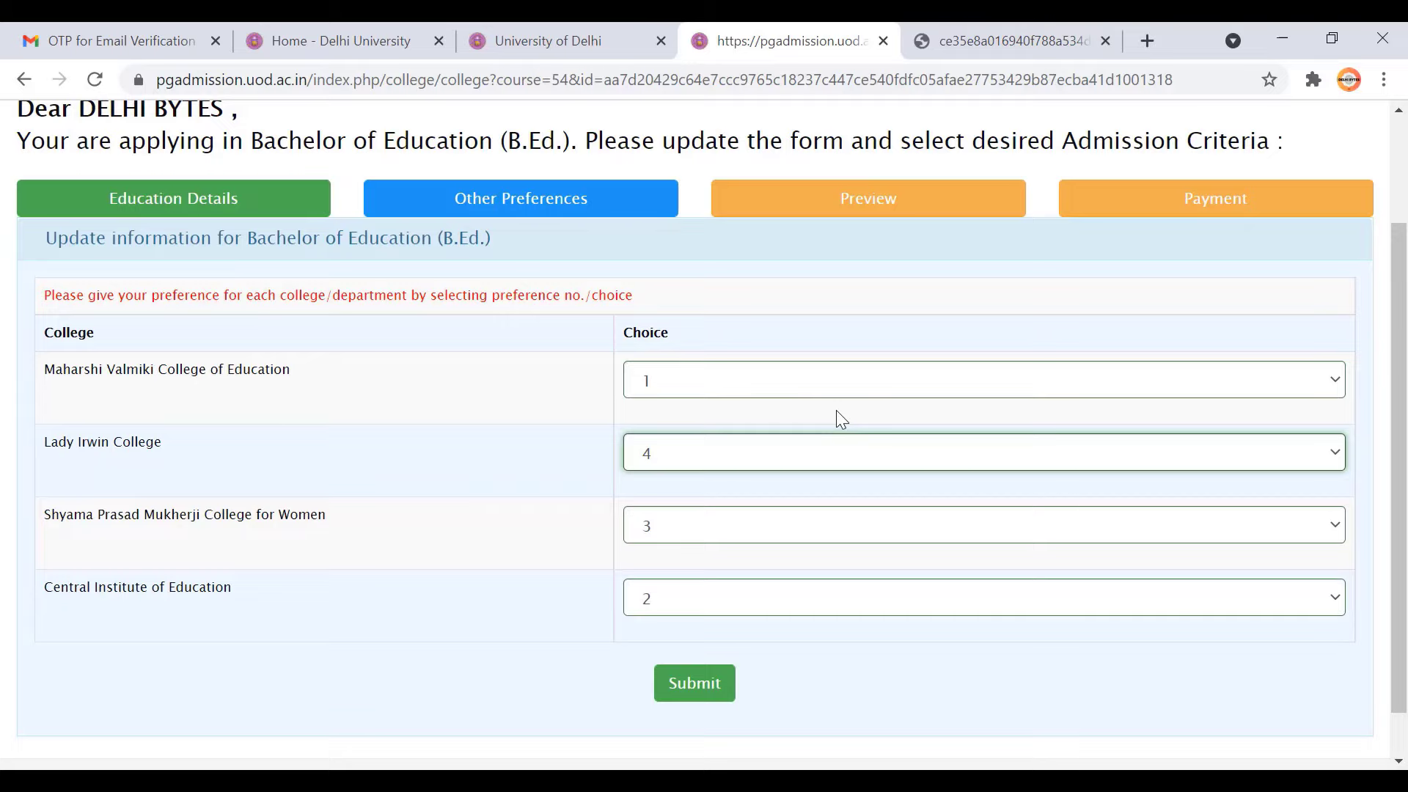
mouse_move(1400, 380)
left_mouse_down()
mouse_move(1400, 294)
mouse_move(1404, 386)
left_mouse_up()
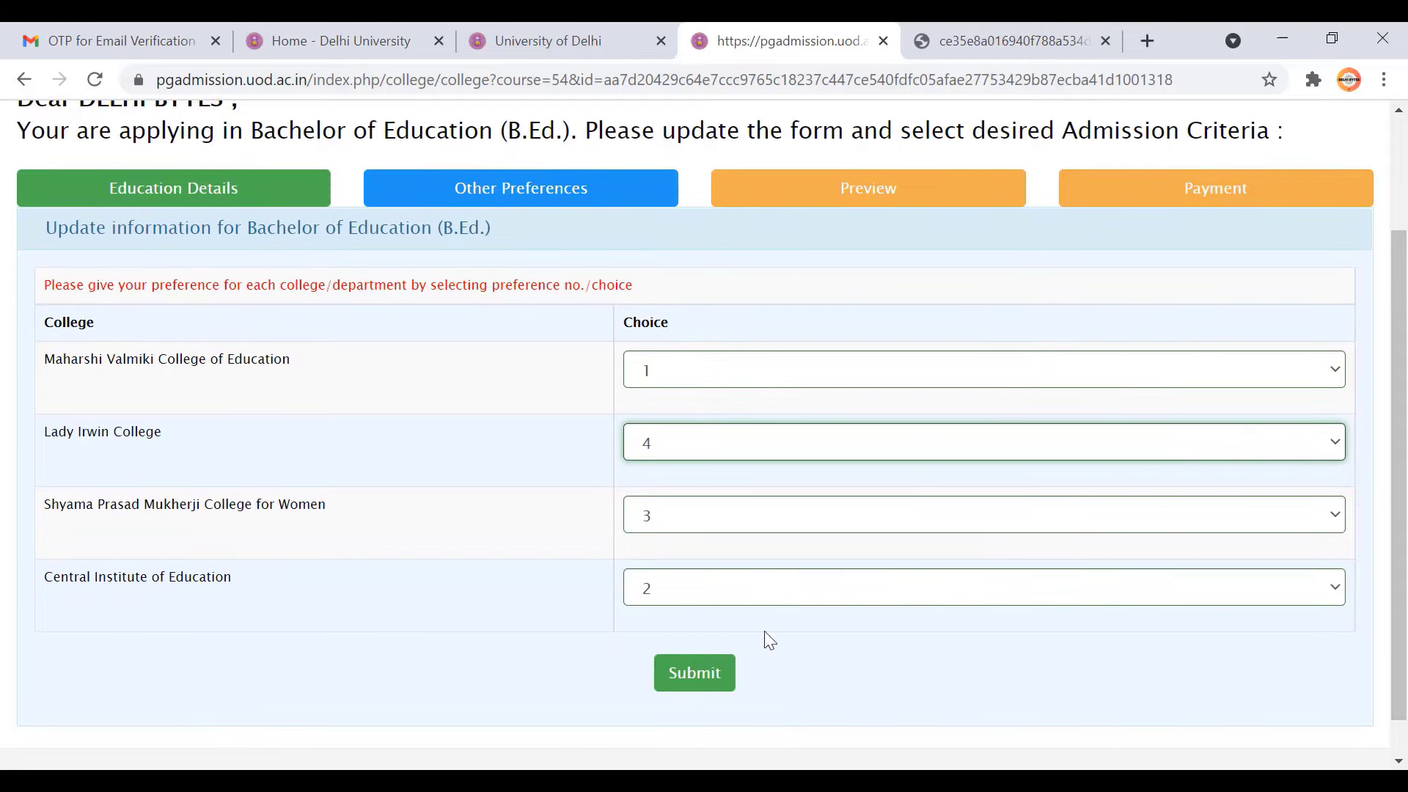
left_click(693, 684)
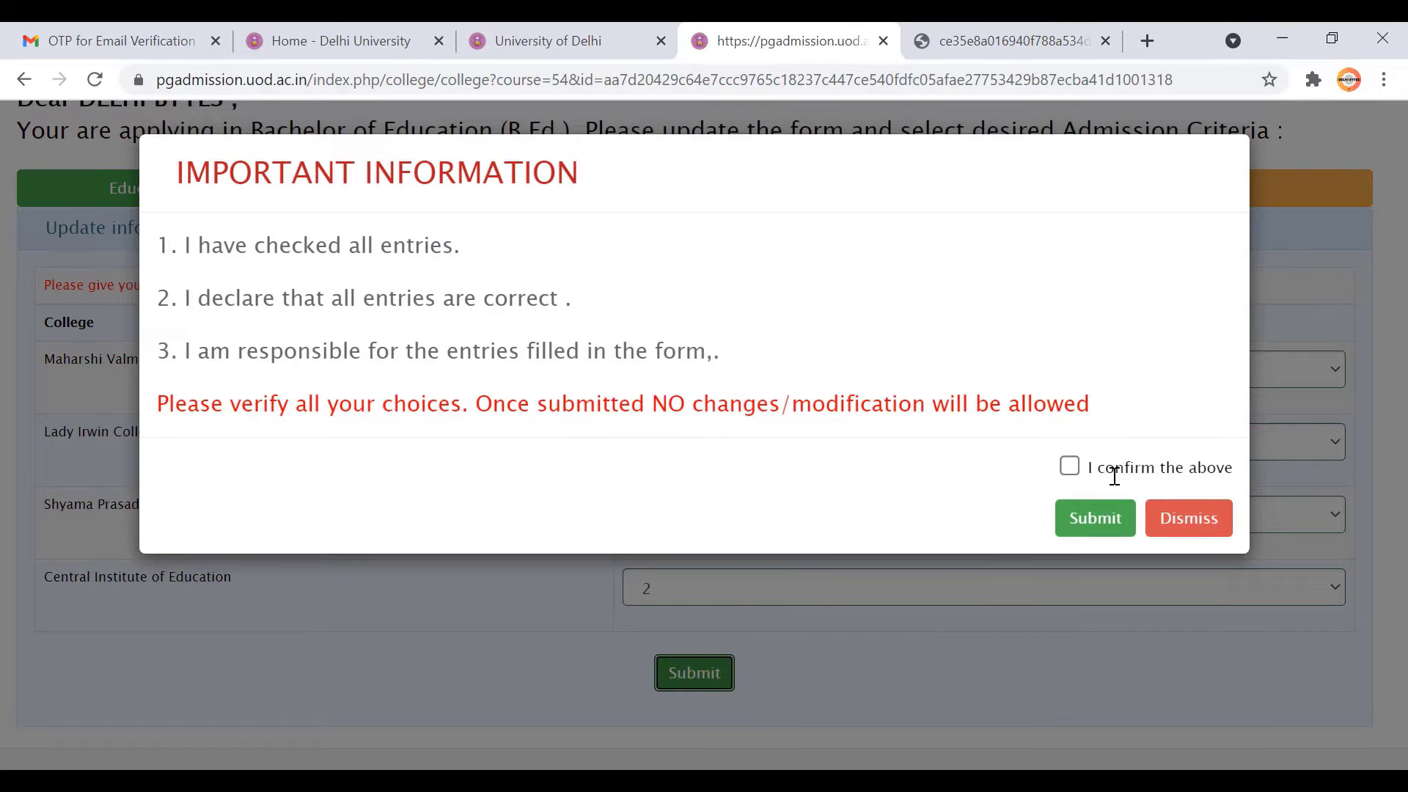
- Tick 'I confirm the above', submit the college choices, and continue to Pay Fee
left_click(1070, 467)
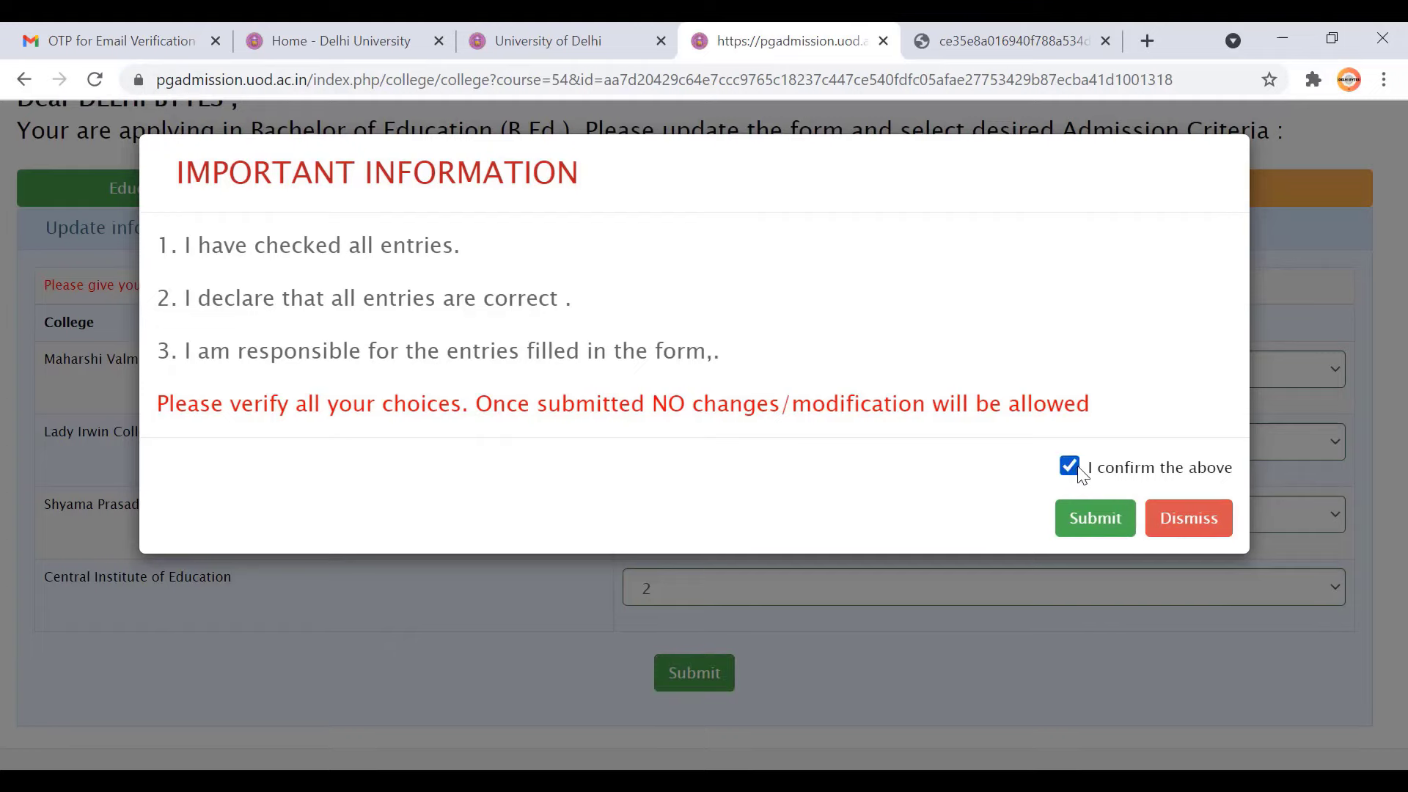
left_click(1090, 526)
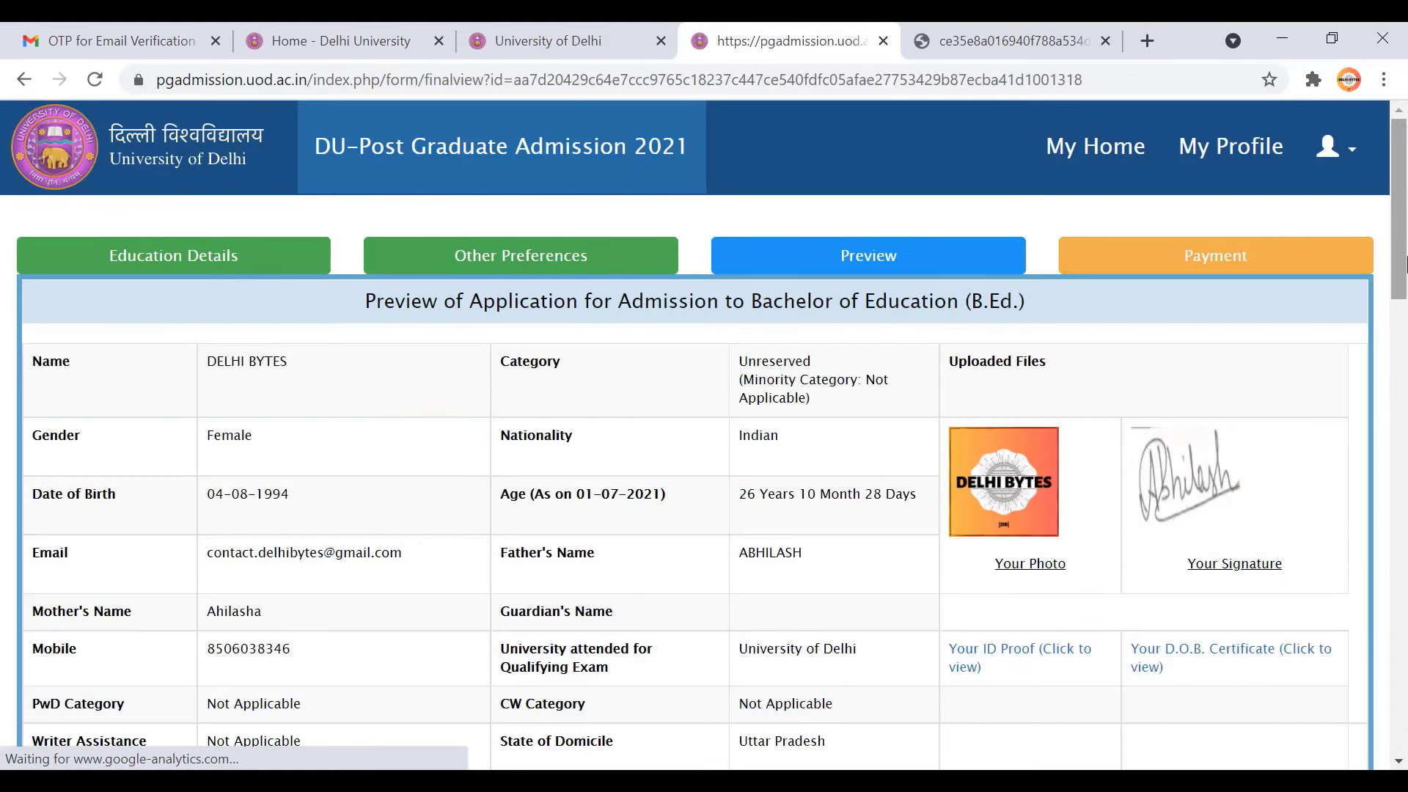
left_click_drag(1405, 262, 1402, 744)
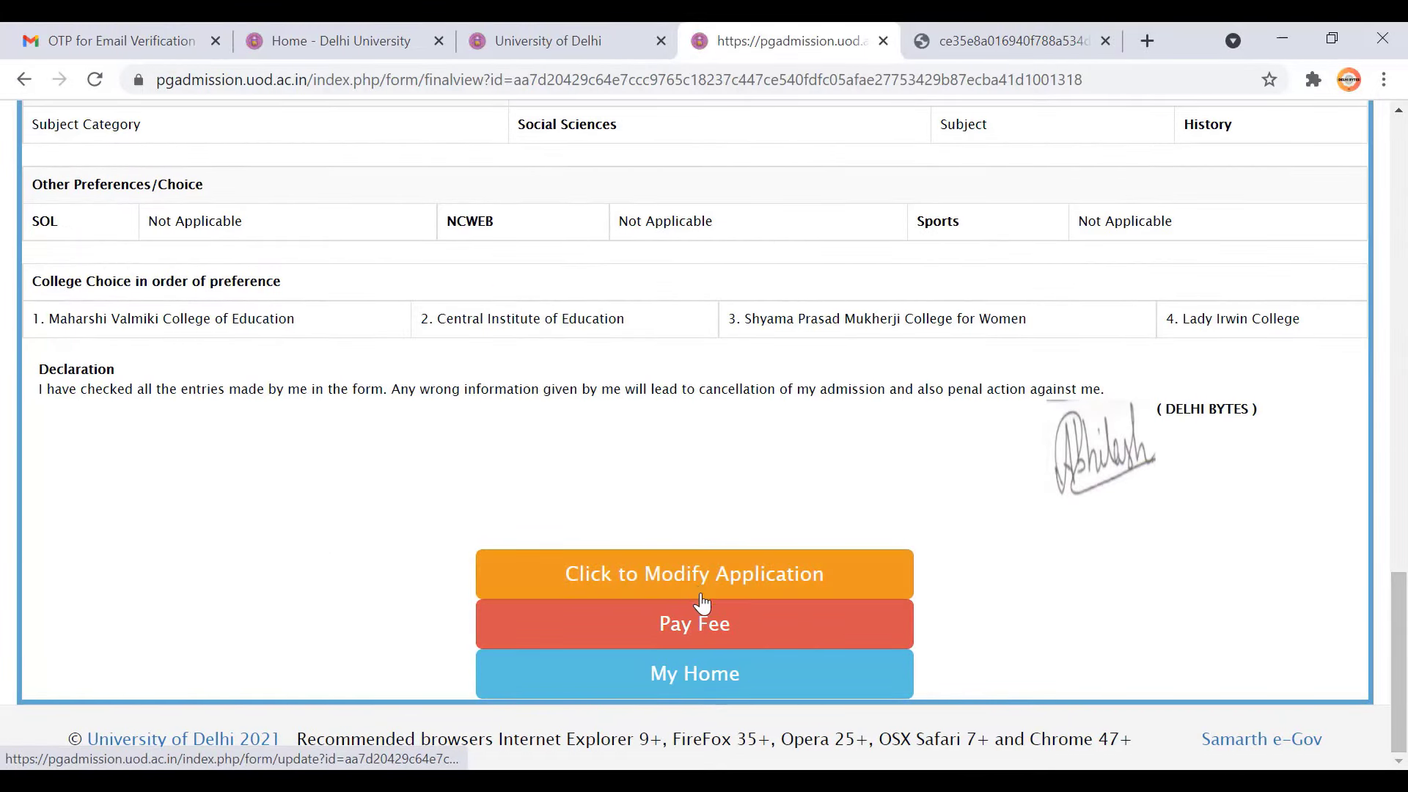
left_click(709, 625)
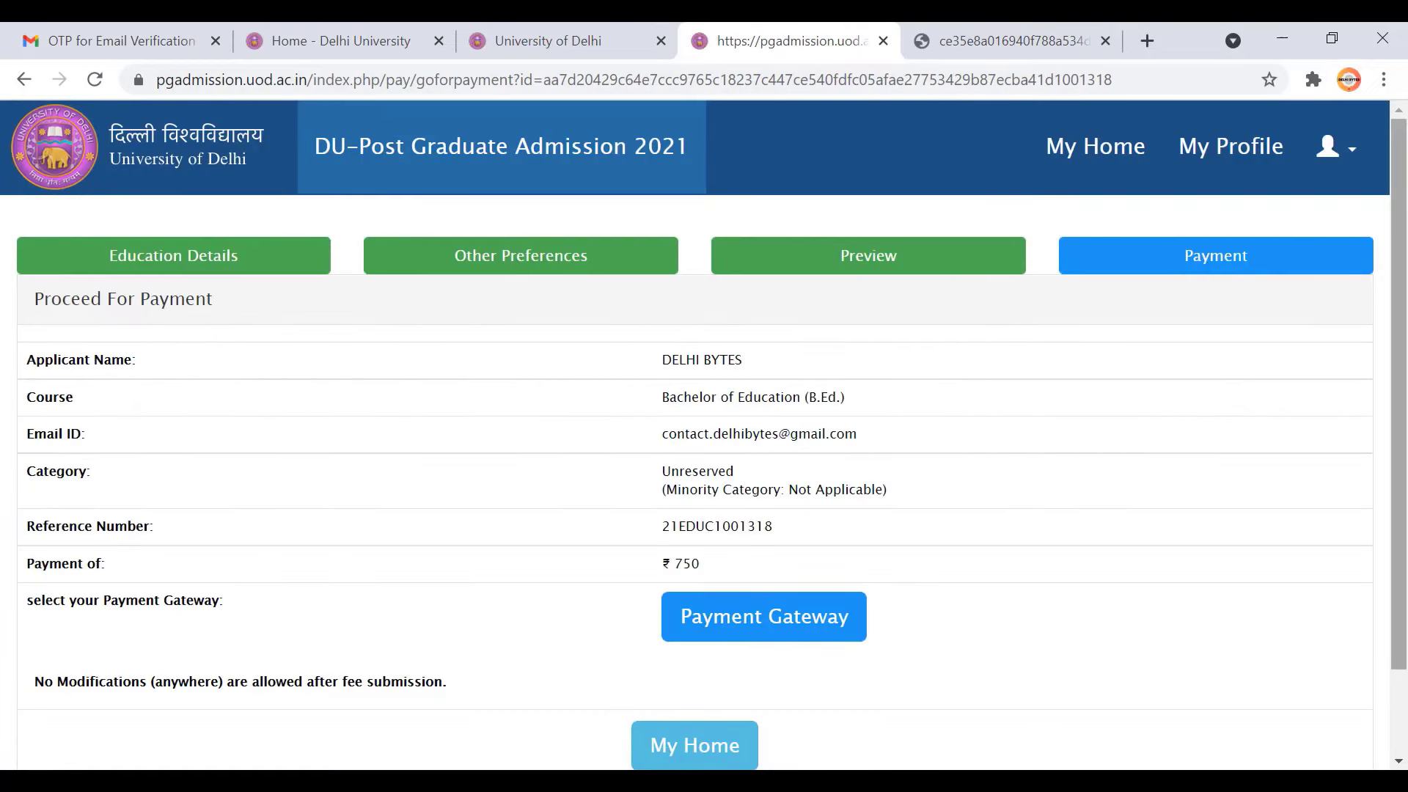
- Continue from the ₹750 Proceed For Payment page to the payment gateway
scroll(1398, 396, "down", 2)
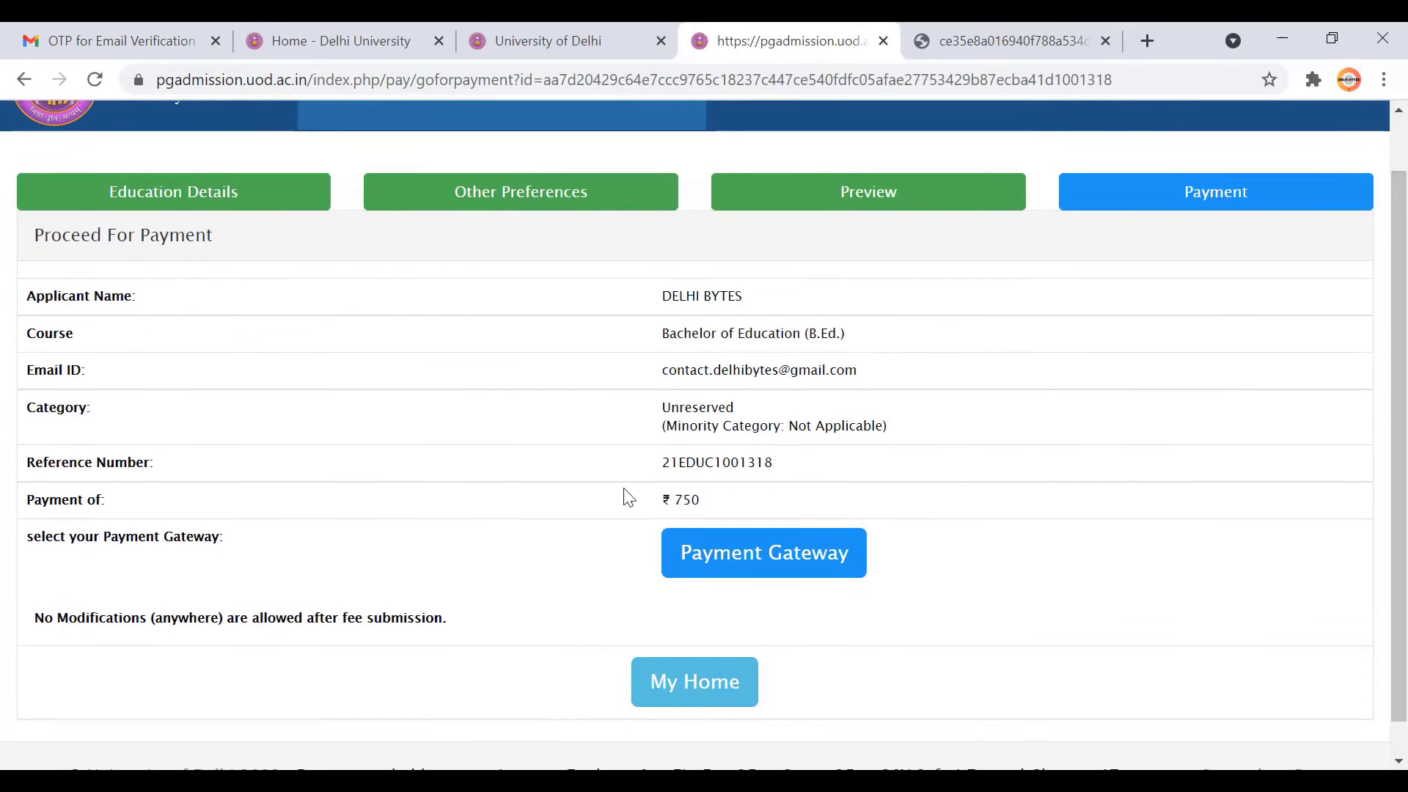
left_click(749, 554)
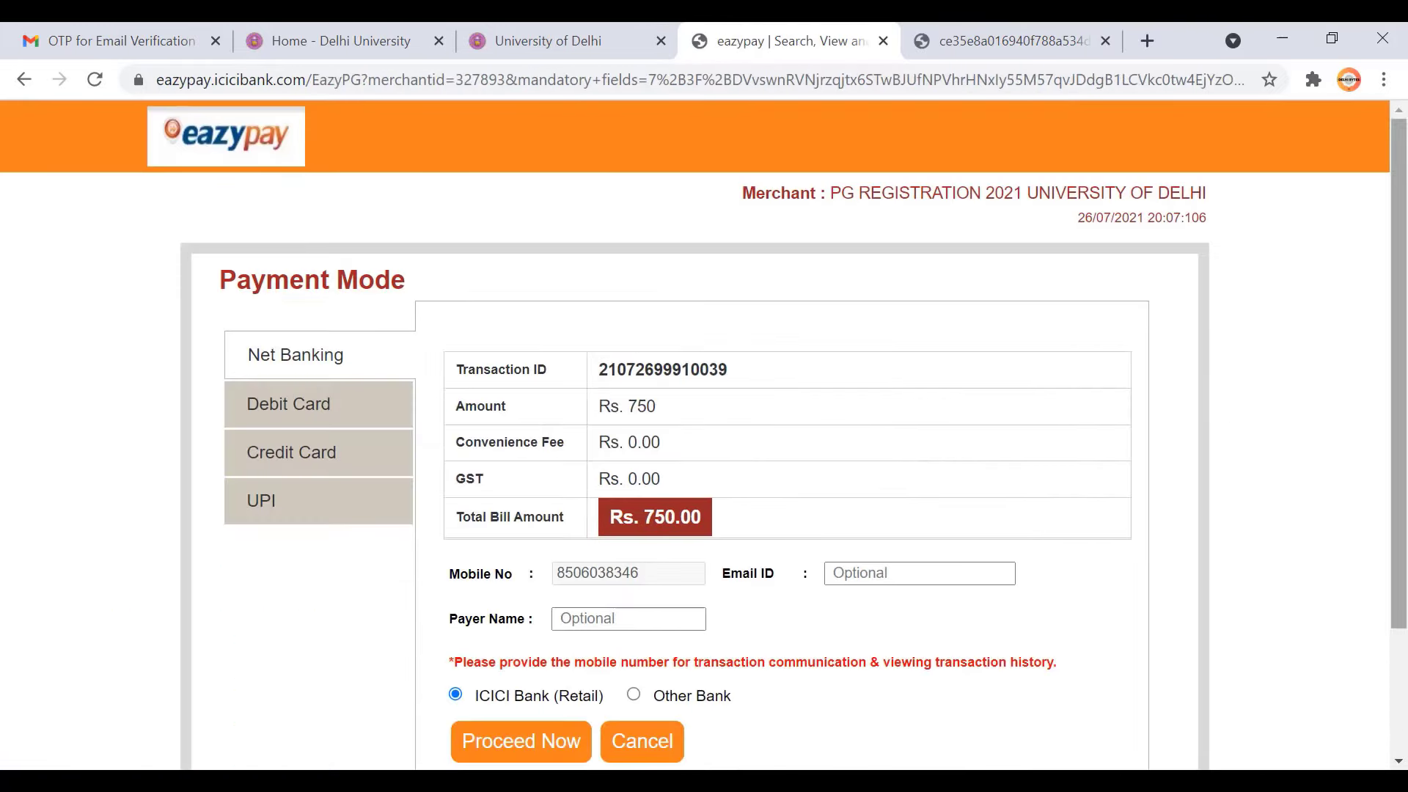
- Choose Other Bank under Net Banking and proceed with the Rs. 750 payment
left_click_drag(1401, 368, 1402, 453)
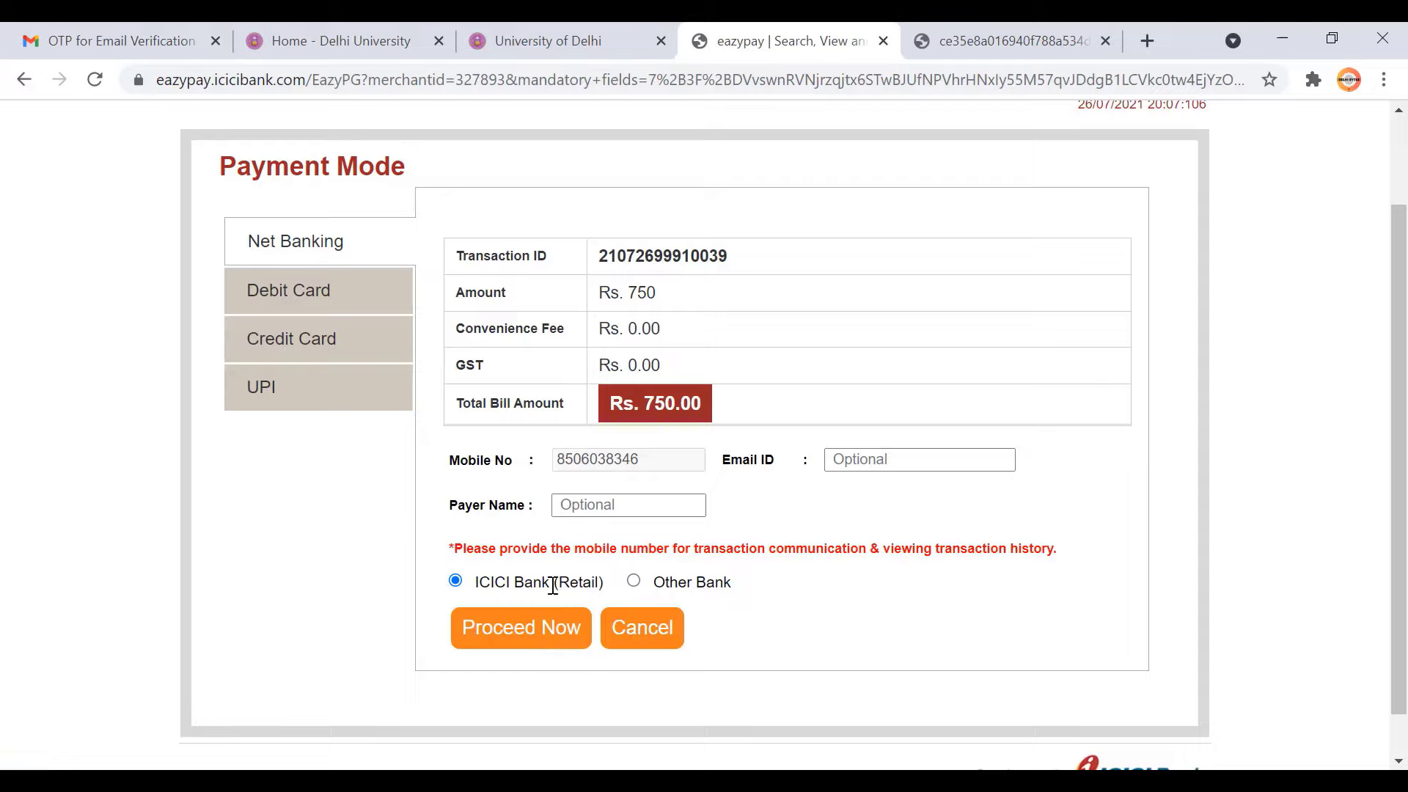
left_click(634, 581)
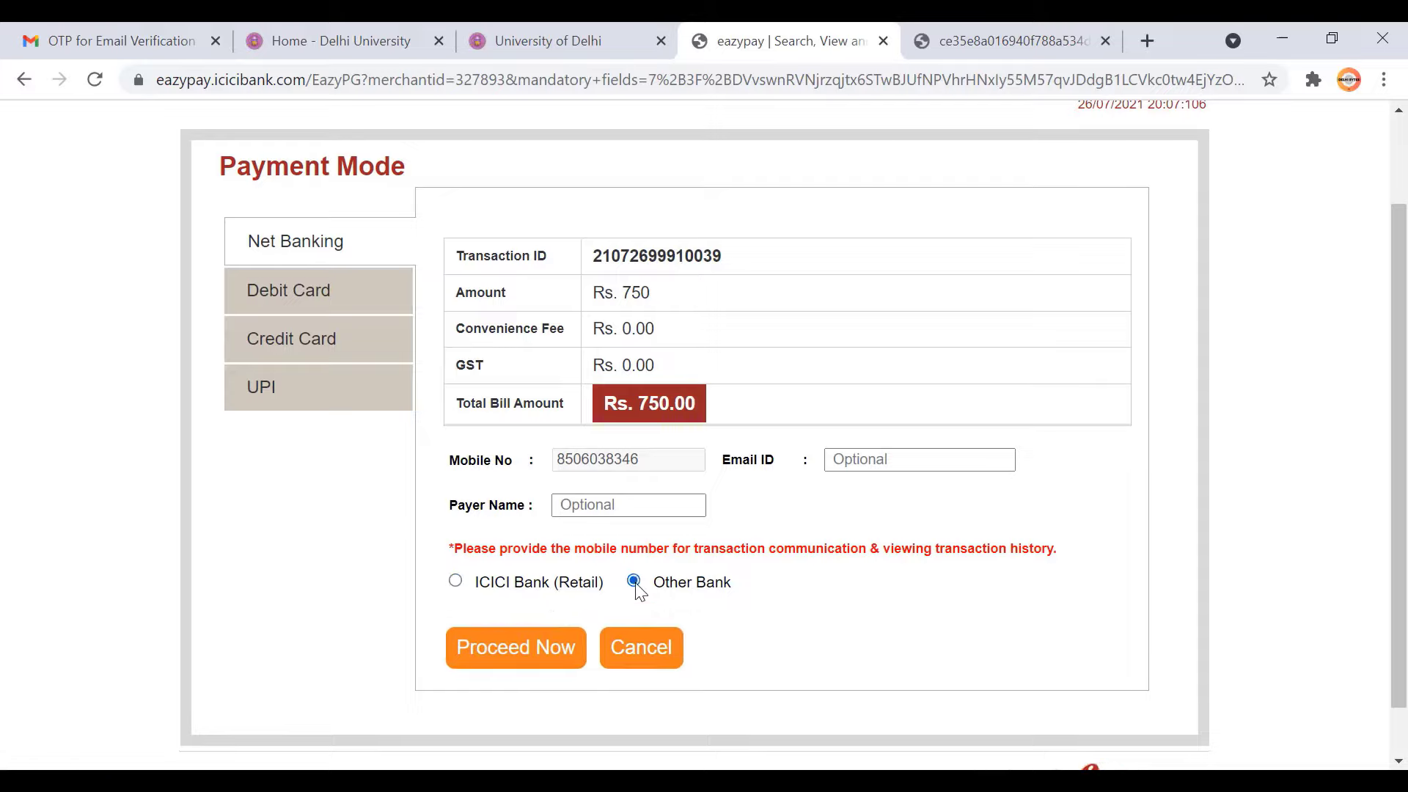
left_click(514, 650)
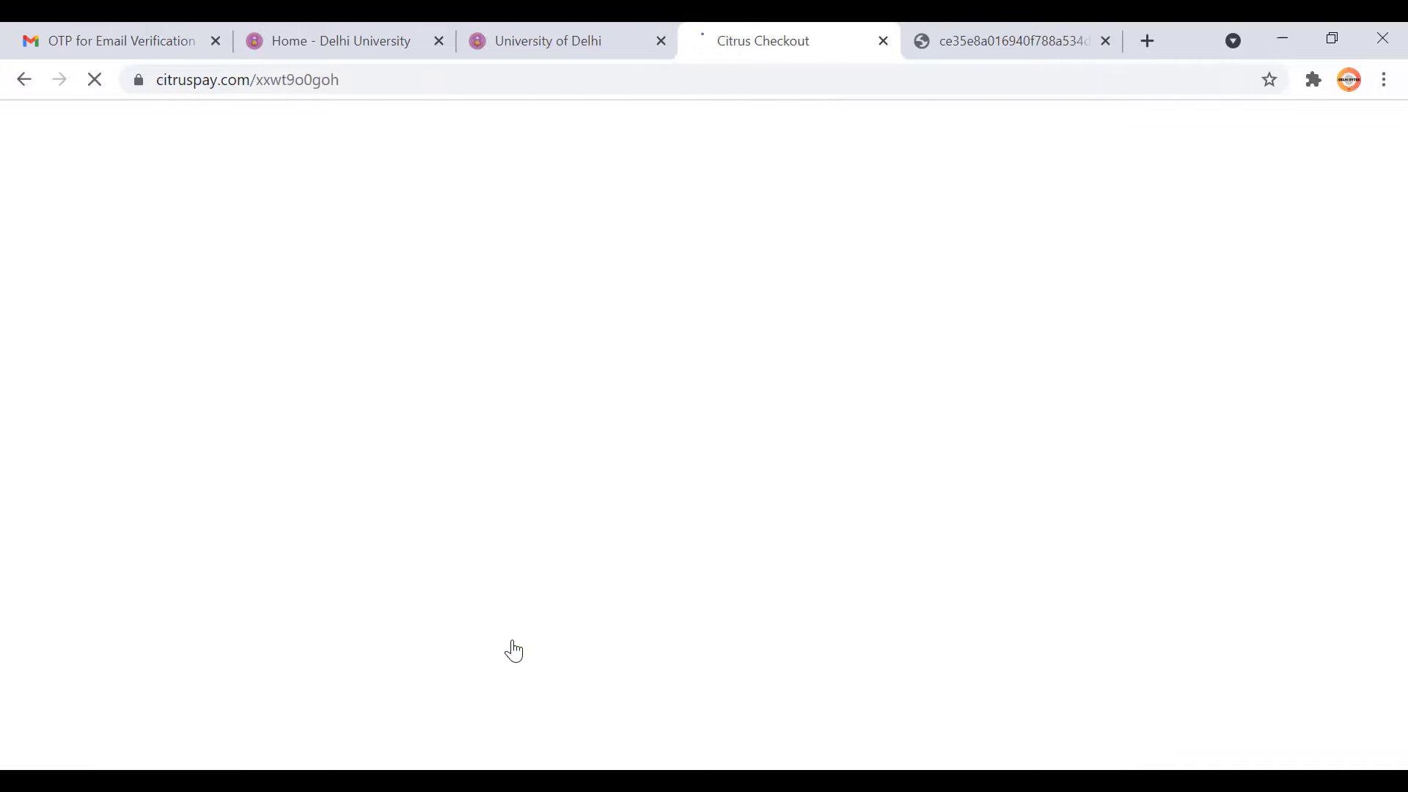
- Pick SBI under Retail Net banking and pay the ₹750.00 fee
left_click_drag(1397, 312, 1392, 434)
left_click_drag(1393, 329, 1392, 209)
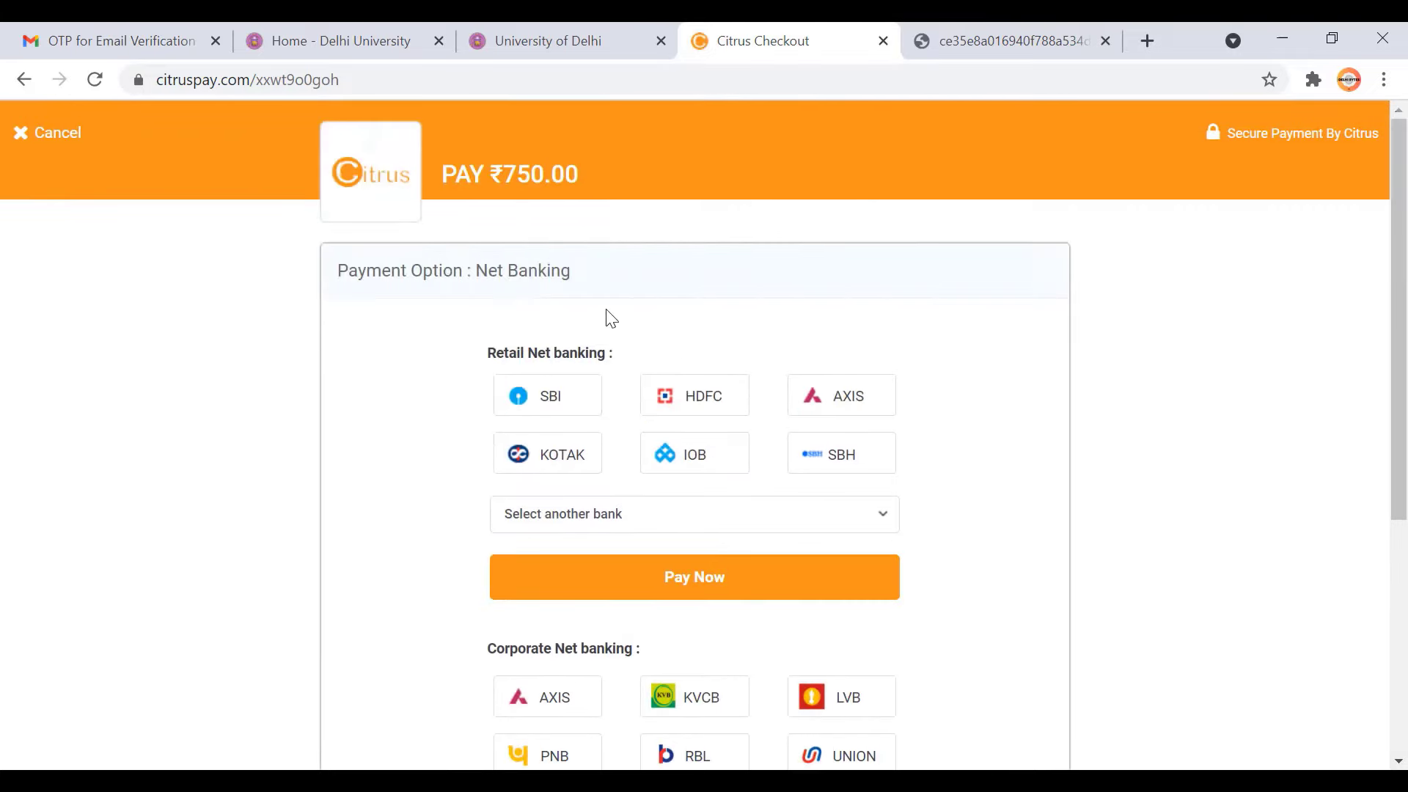
left_click(542, 404)
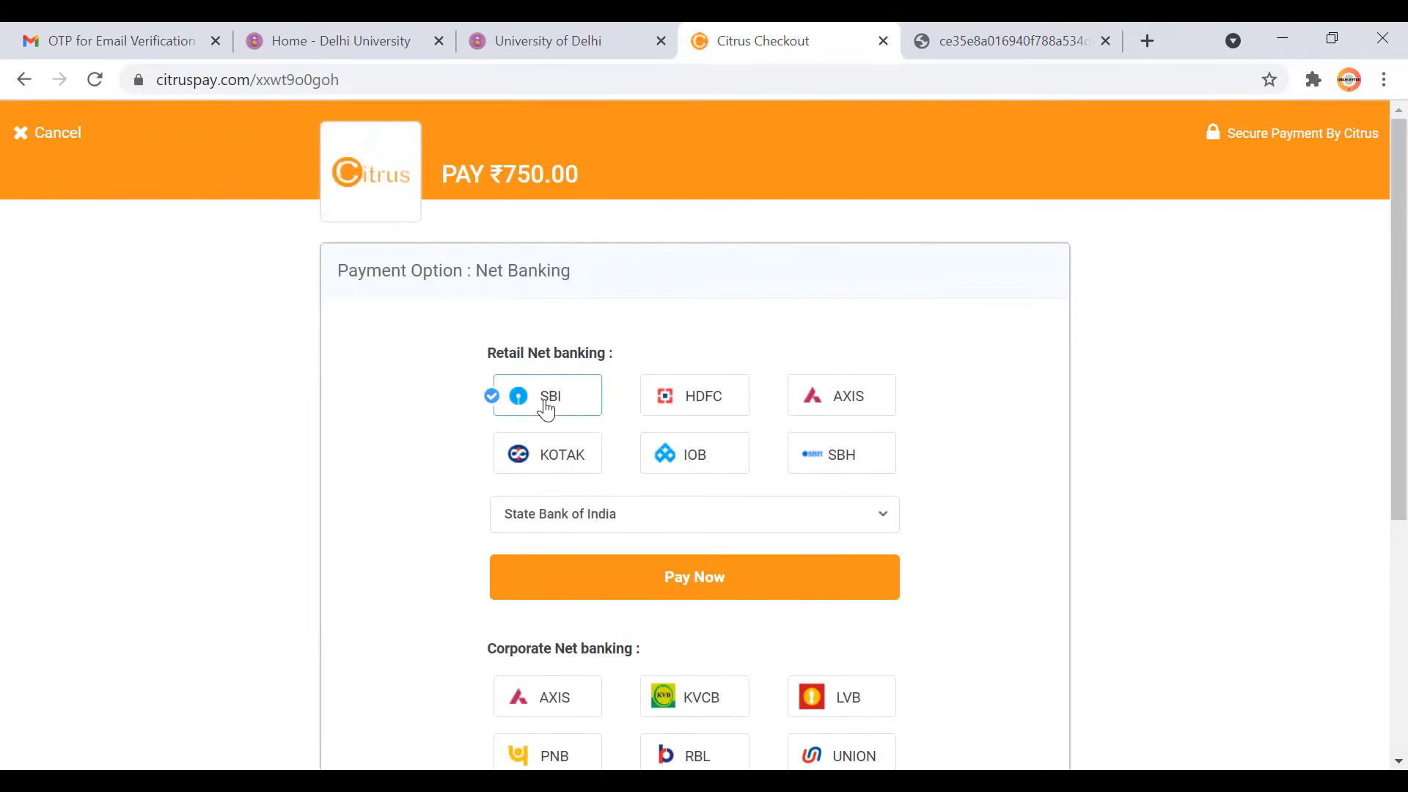
left_click(647, 579)
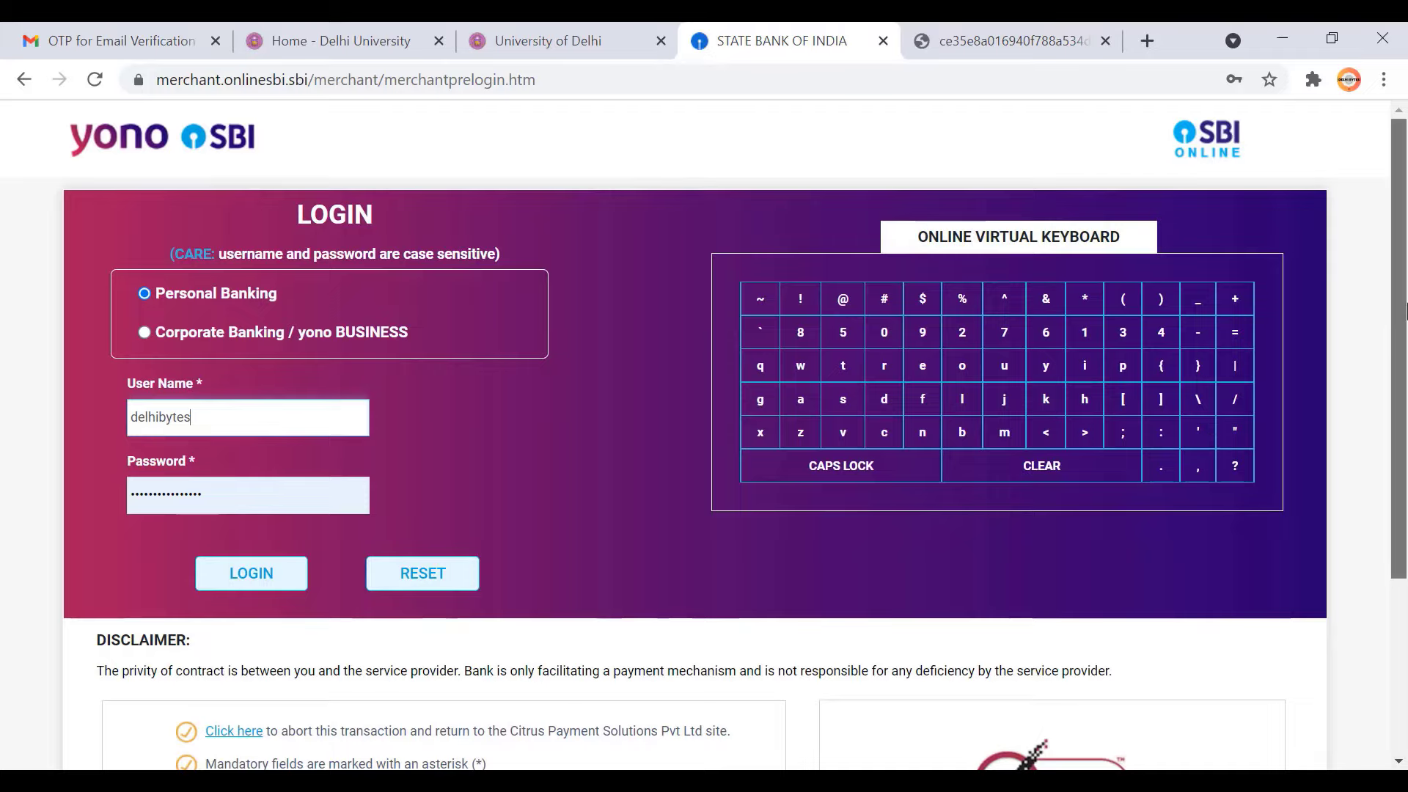
- Abandon the SBI login and return to the DU dashboard showing a payment error
mouse_move(1399, 351)
left_mouse_down()
mouse_move(1401, 540)
mouse_move(1404, 343)
left_mouse_up()
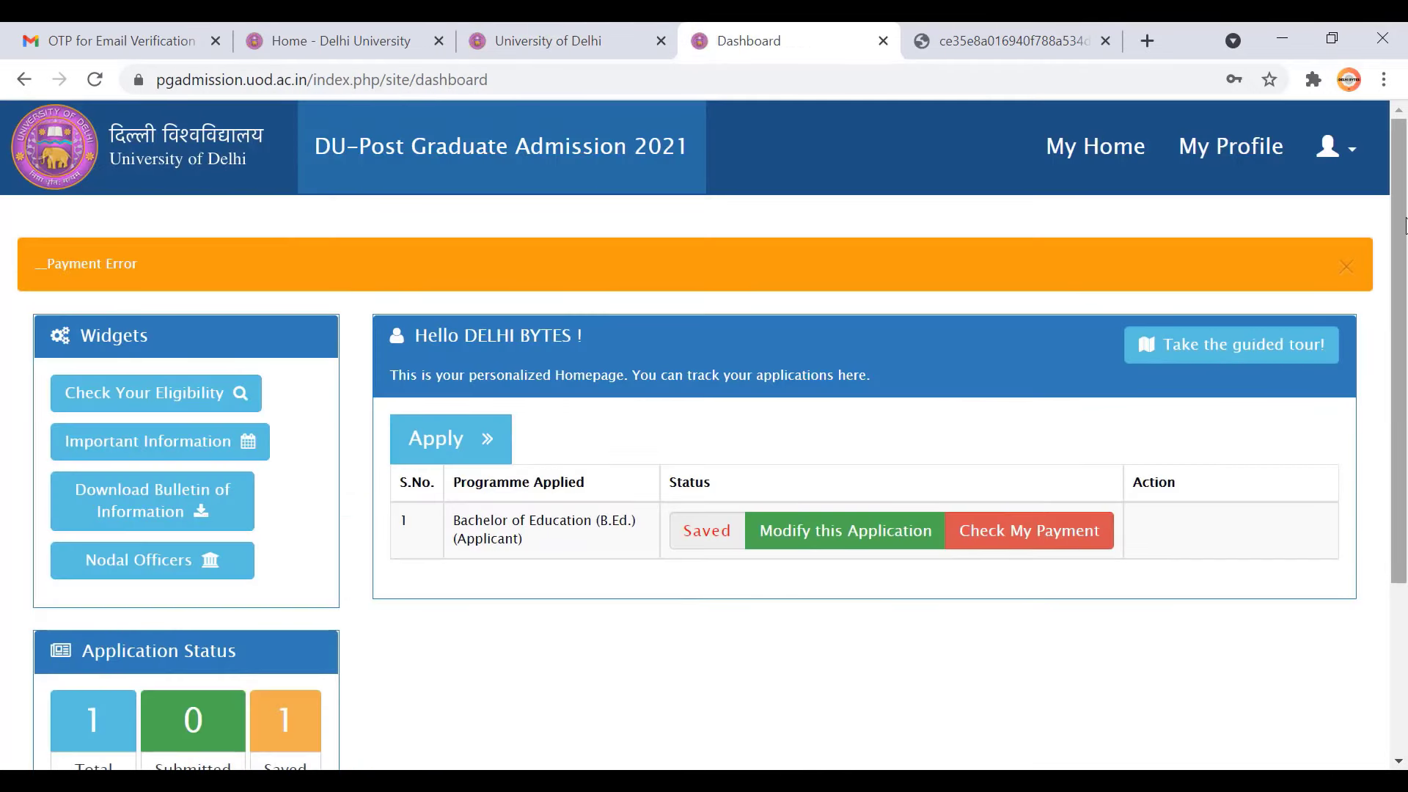
- Review the Saved B.Ed. application status, then start a new application with Apply
scroll(1364, 286, "down", 2)
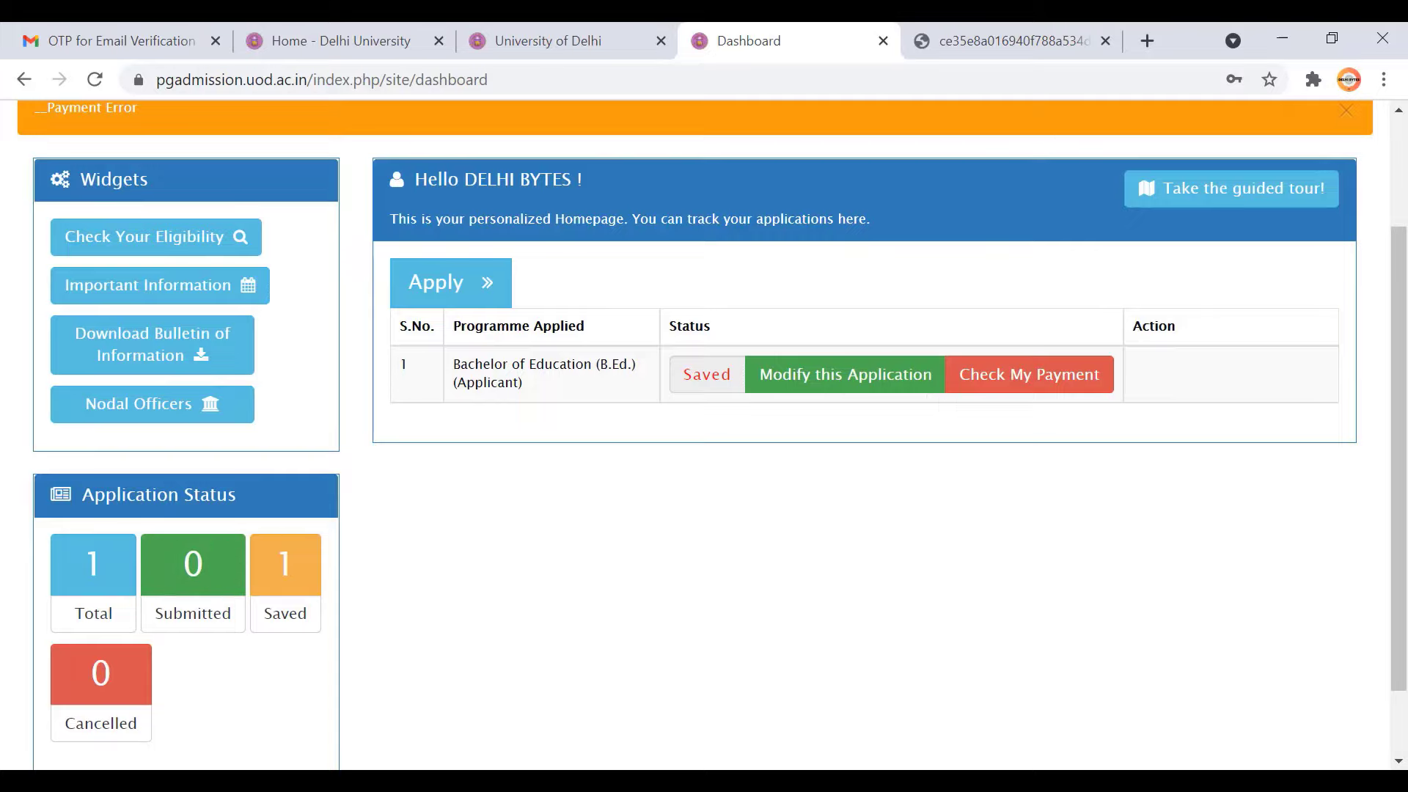
scroll(1403, 451, "up", 1)
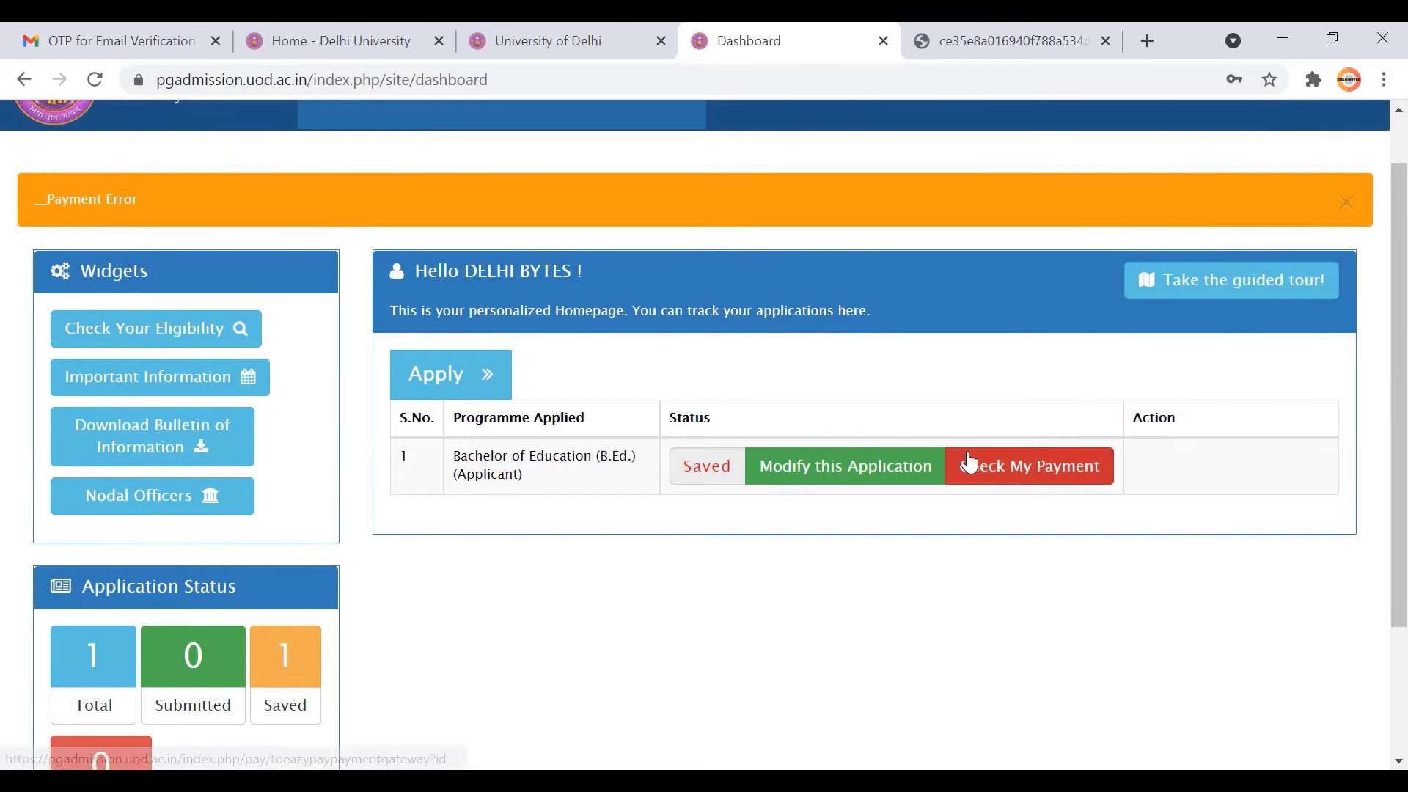
left_click(460, 393)
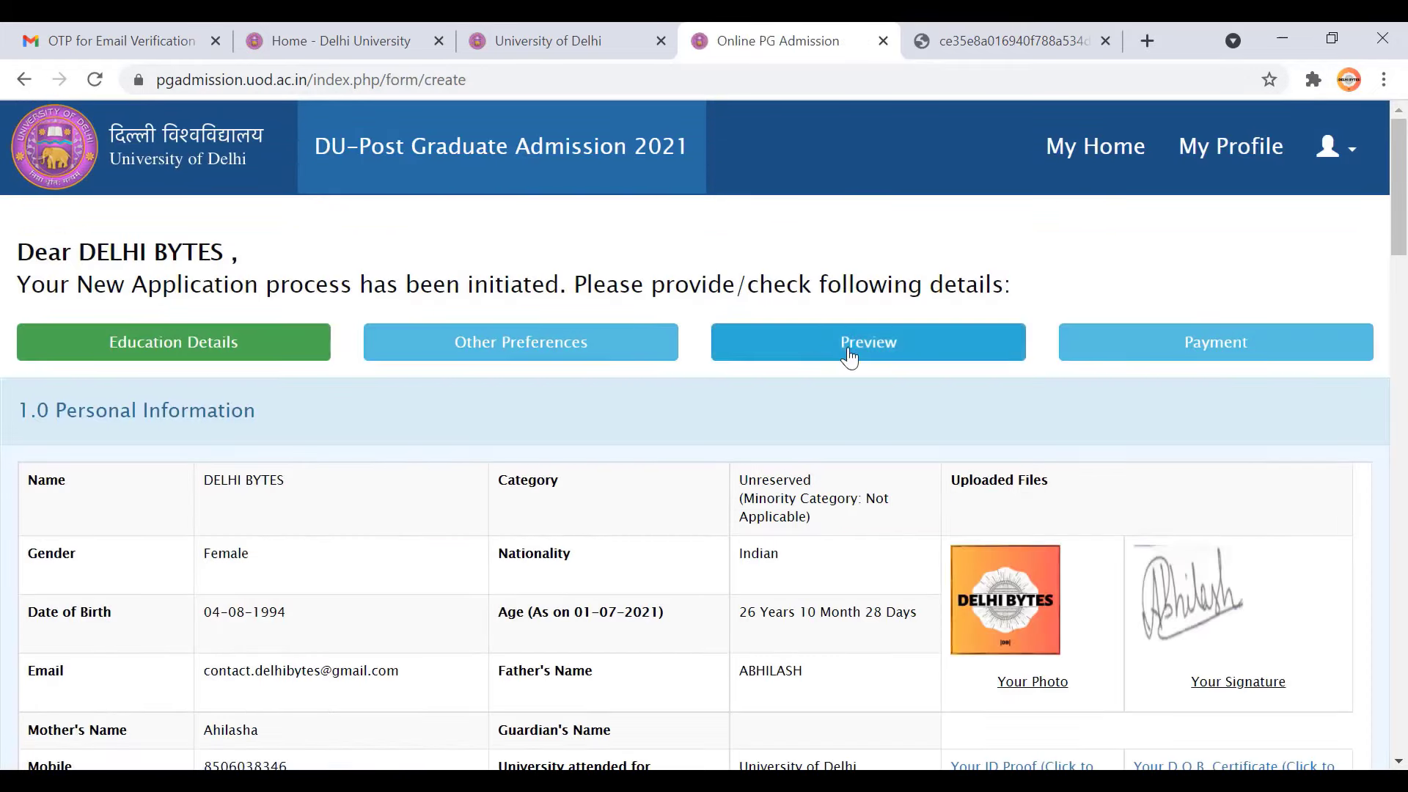
- Choose B.Ed Special Education (Mental Retardation), Entrance Based criteria and Language subject category
left_click_drag(1404, 229, 1404, 662)
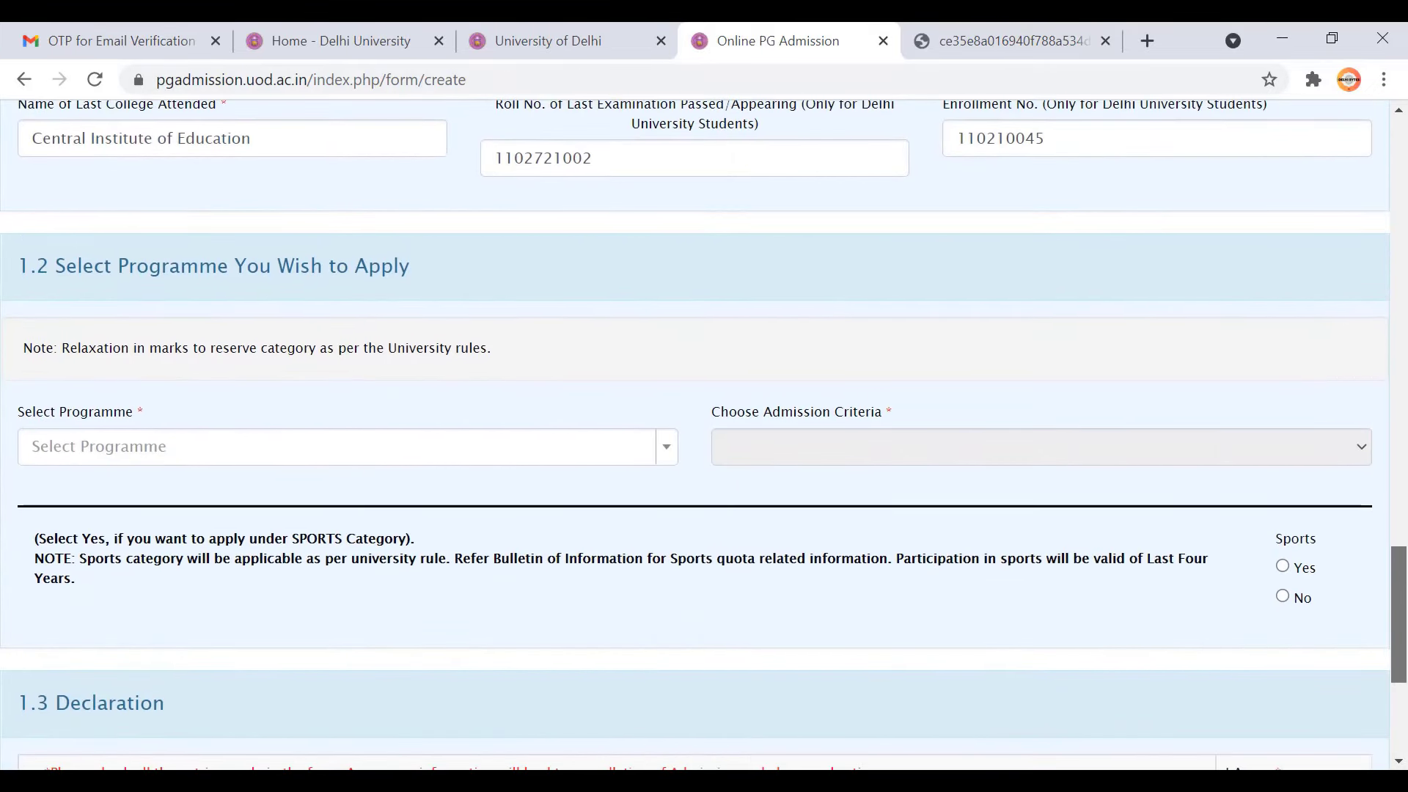
left_click(496, 464)
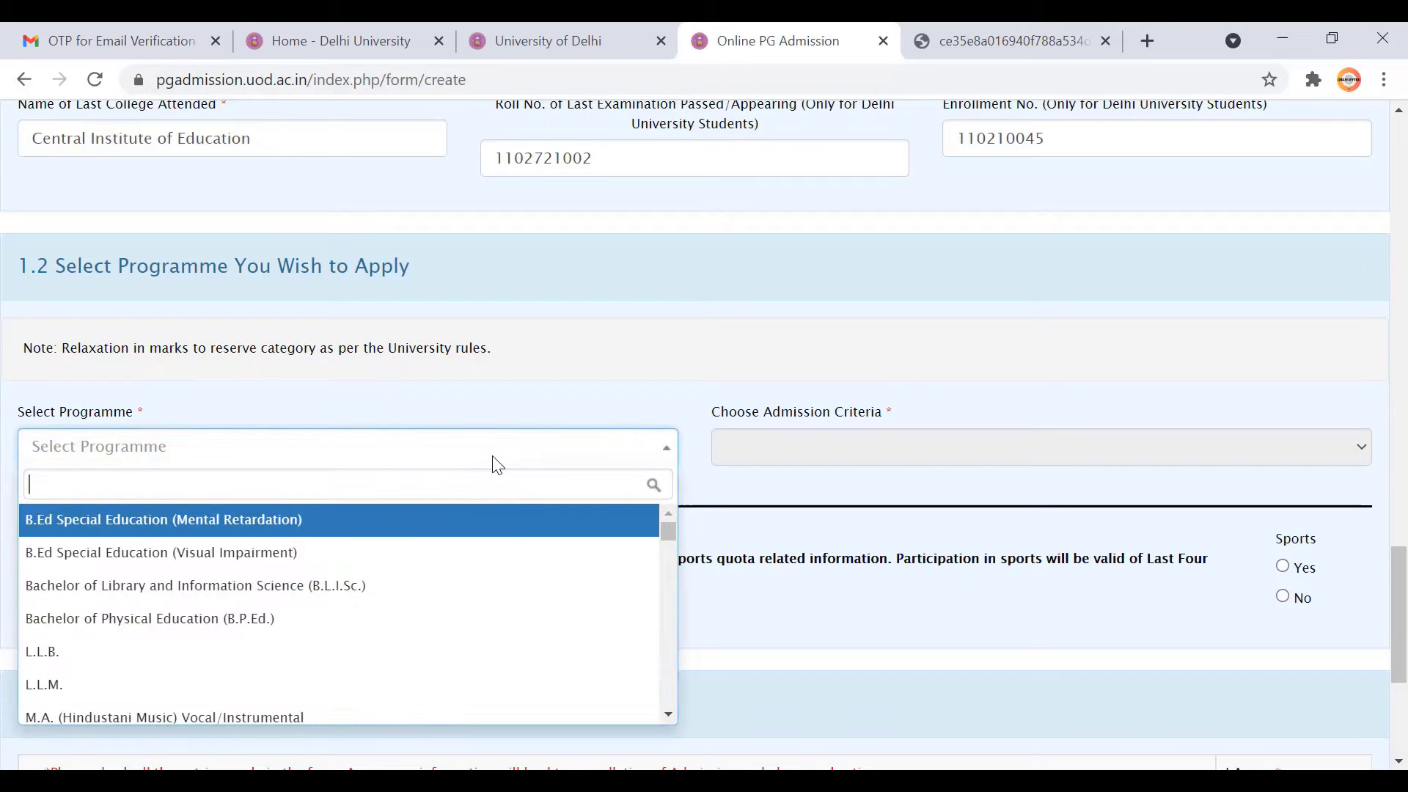
left_click(307, 526)
left_click(837, 450)
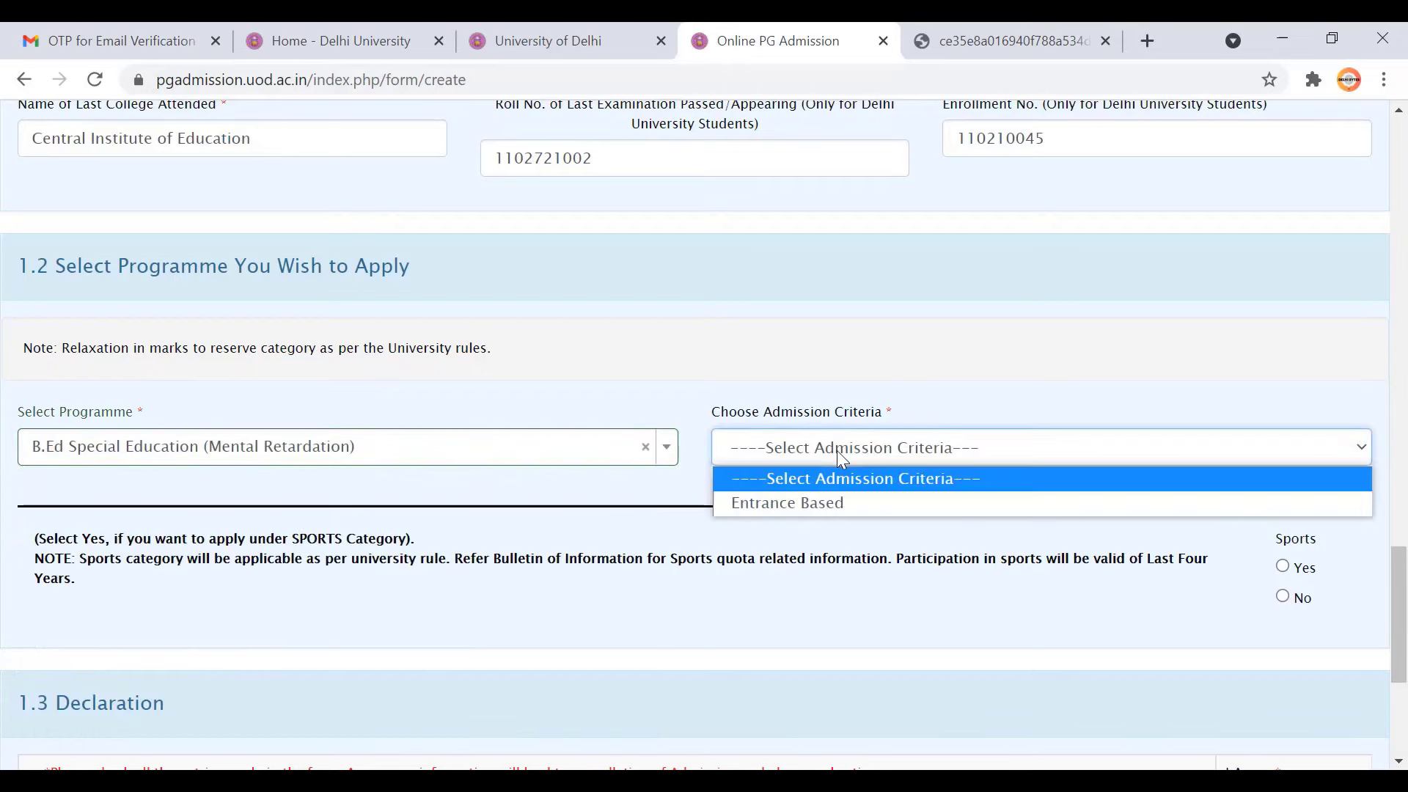
left_click(843, 498)
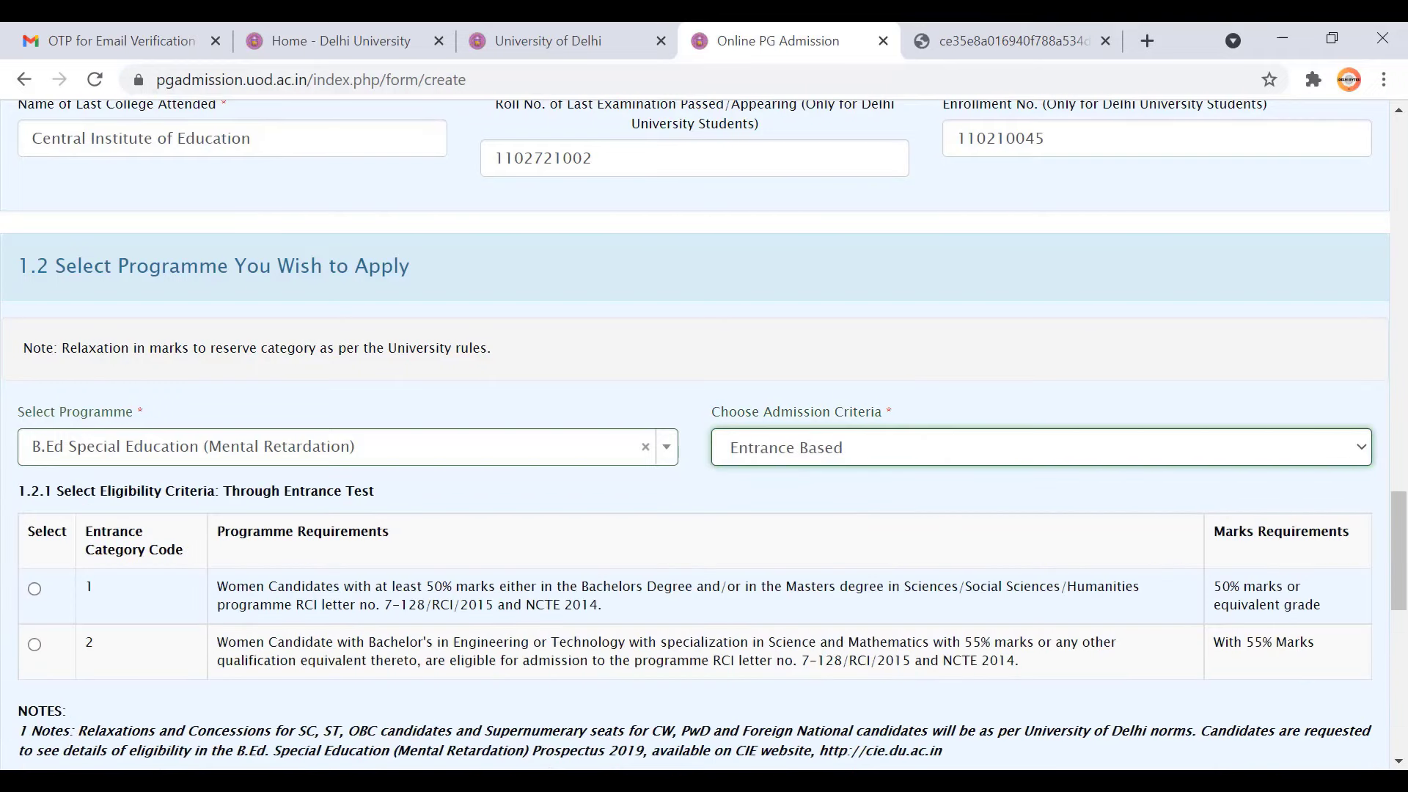
scroll(843, 499, "down", 1)
scroll(695, 433, "down", 7)
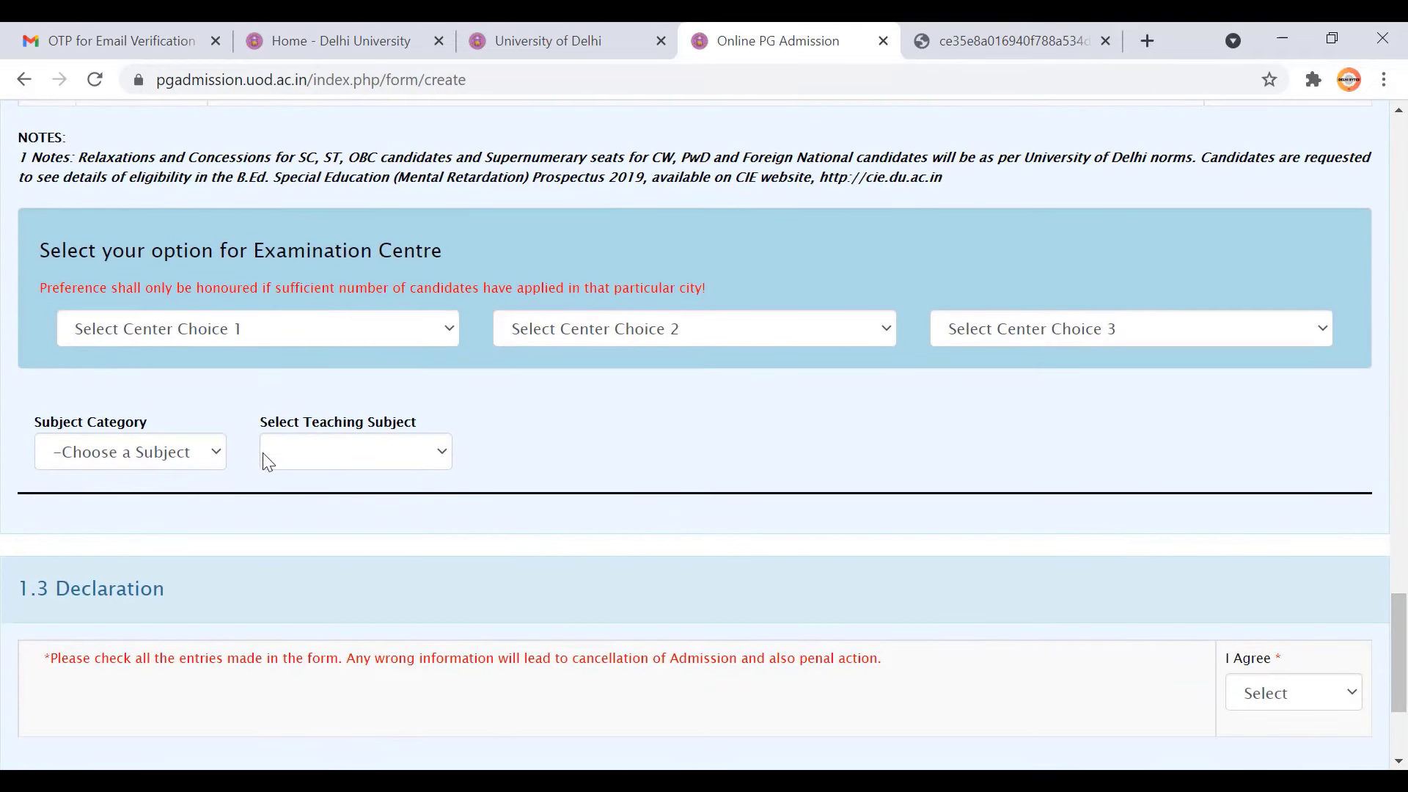
left_click(165, 459)
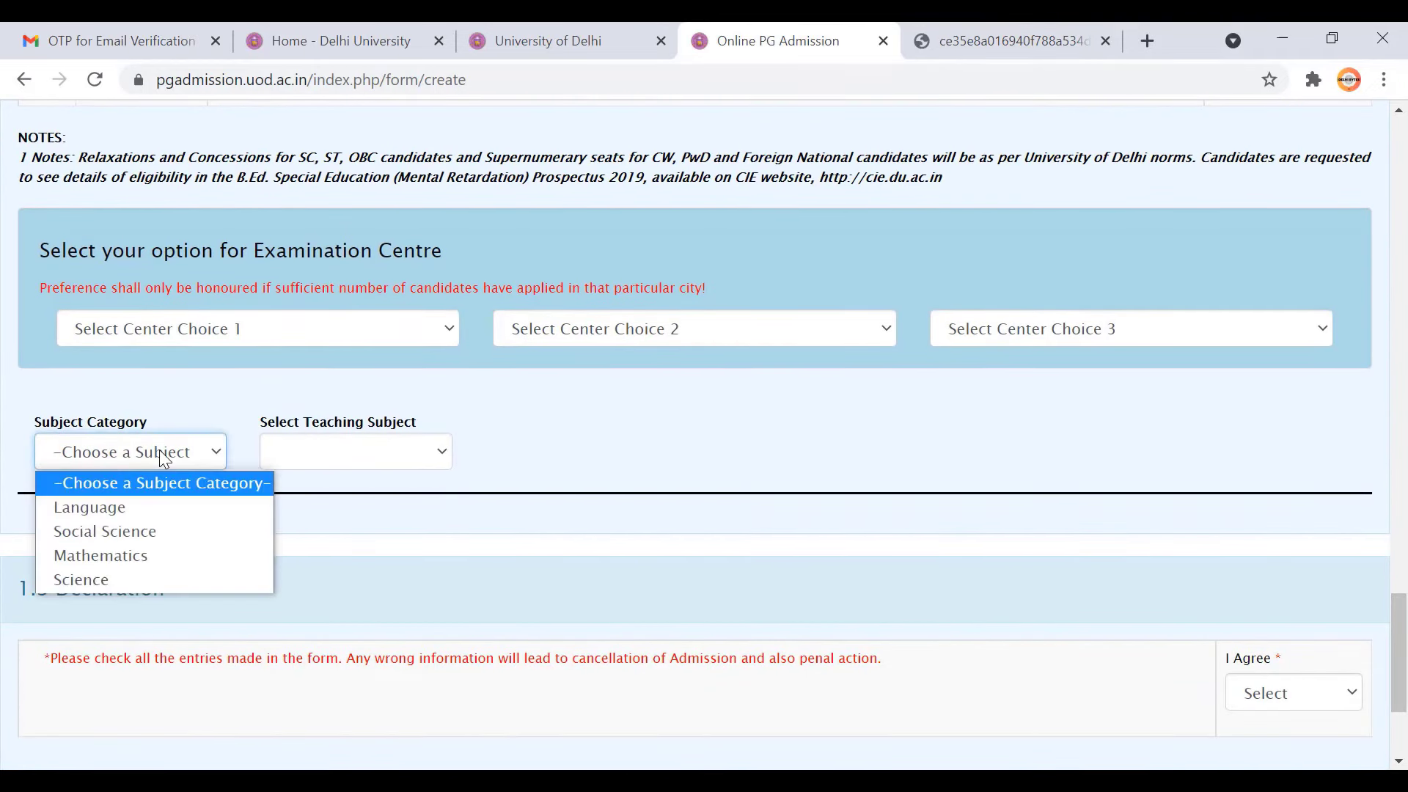
left_click(173, 503)
- Clear the selected programme, browse the programme list, then return to the dashboard
left_click_drag(1399, 634, 1404, 553)
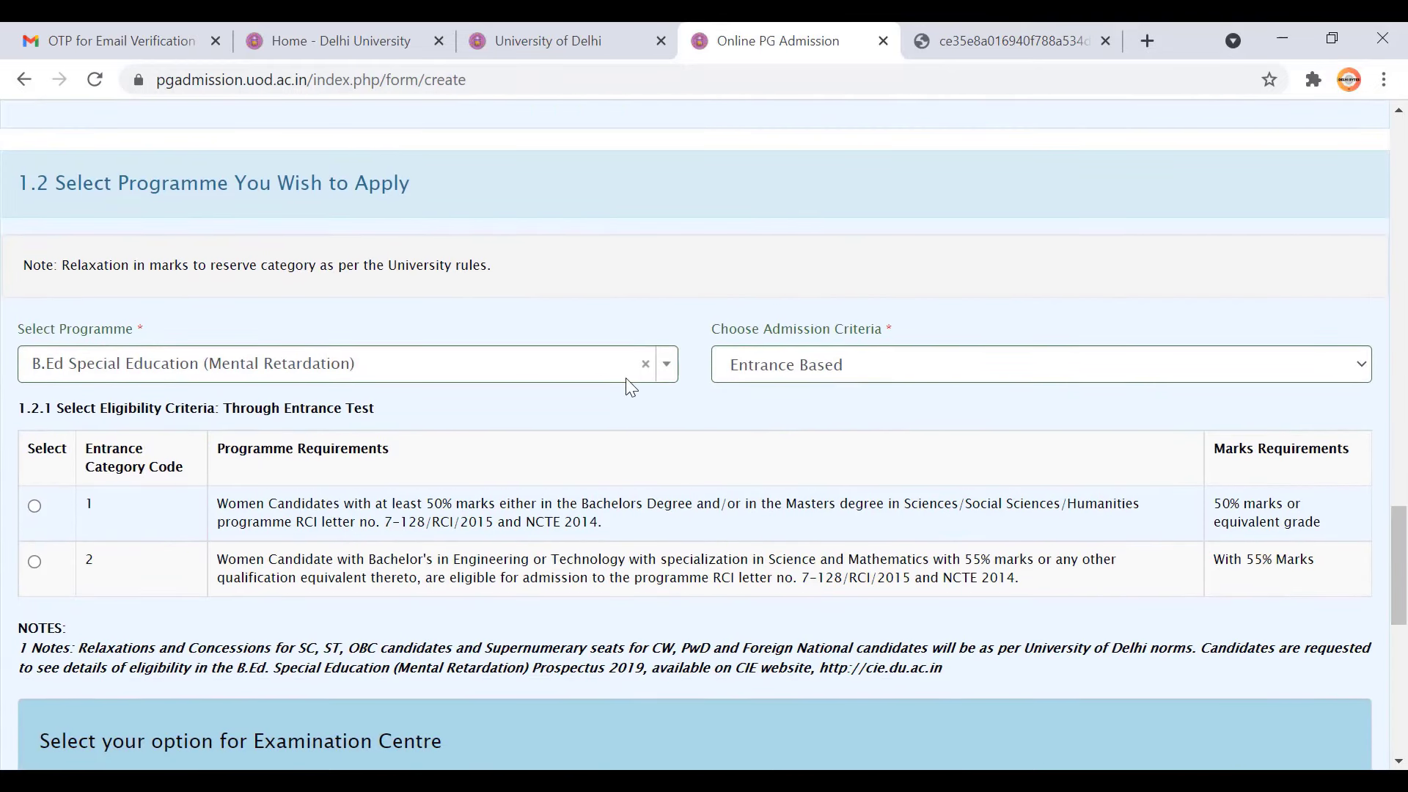
left_click(645, 364)
left_click(567, 371)
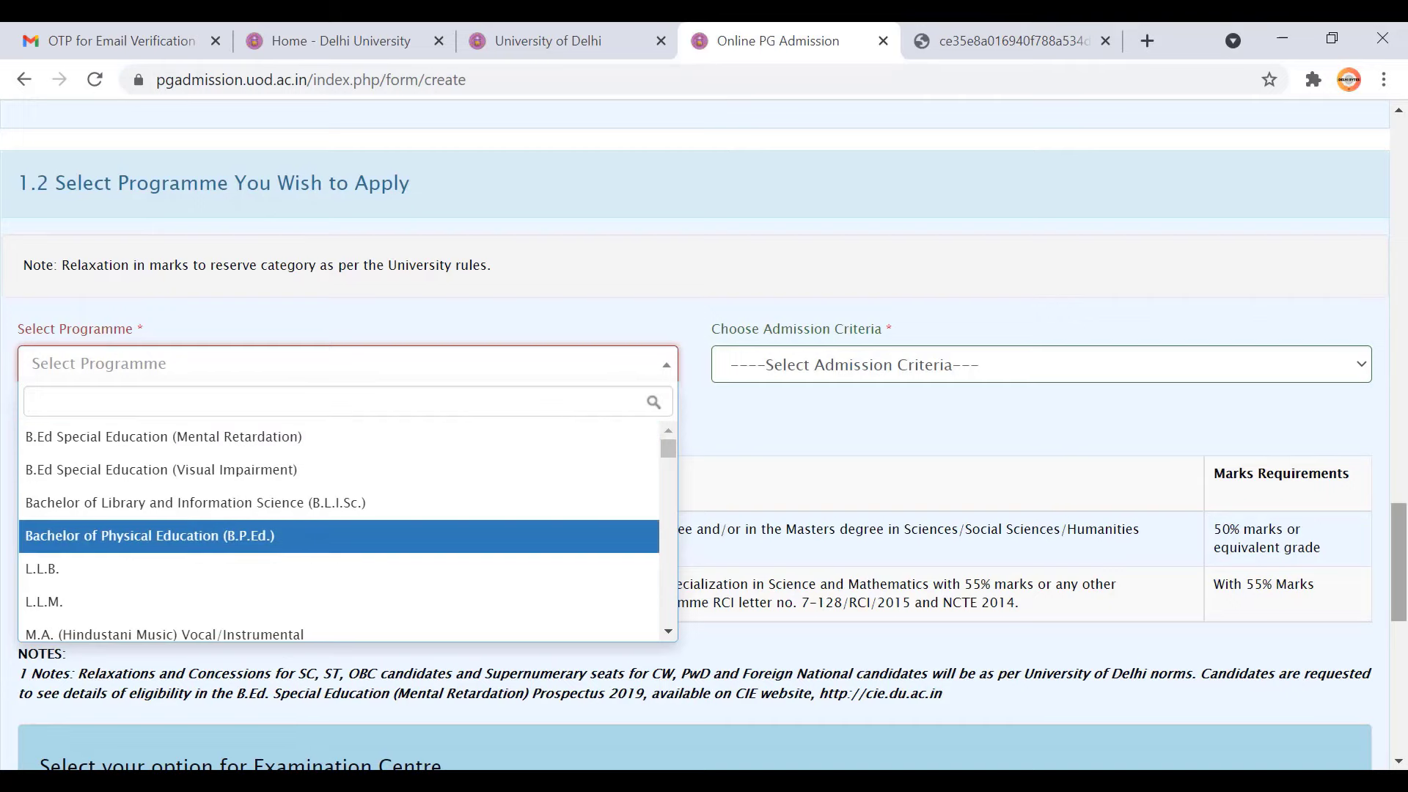
left_click_drag(1402, 516, 1400, 167)
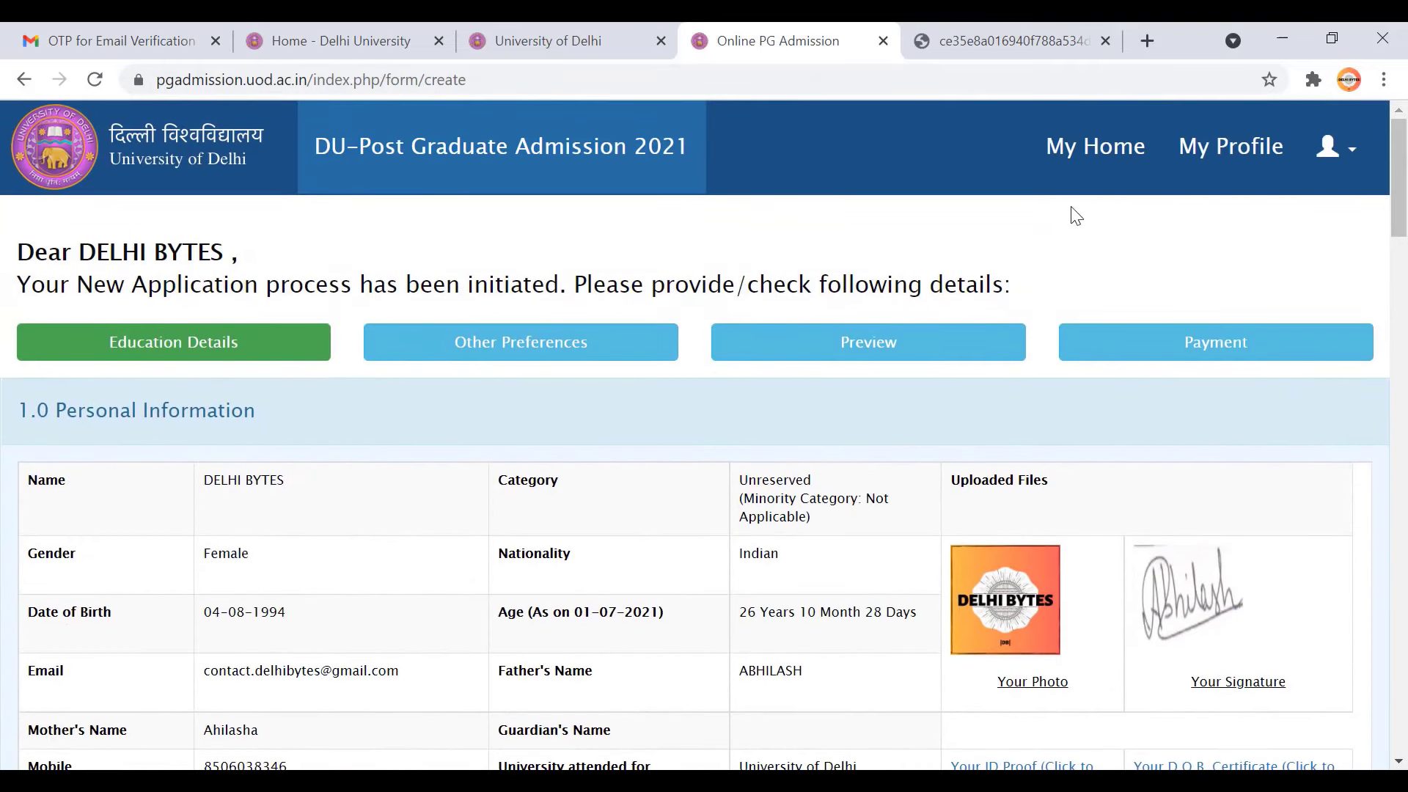
scroll(1085, 165, "down", 20)
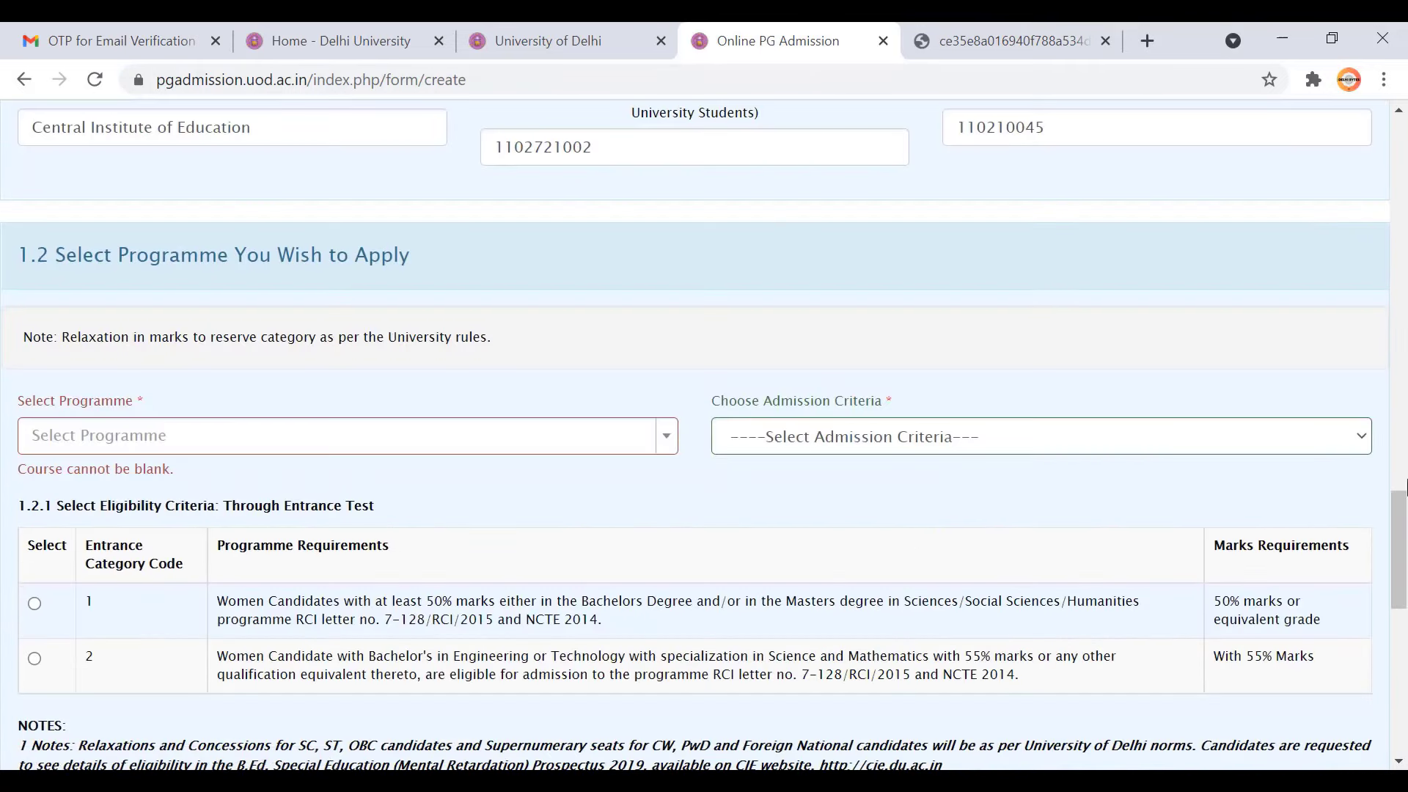
left_click_drag(1405, 485, 1402, 176)
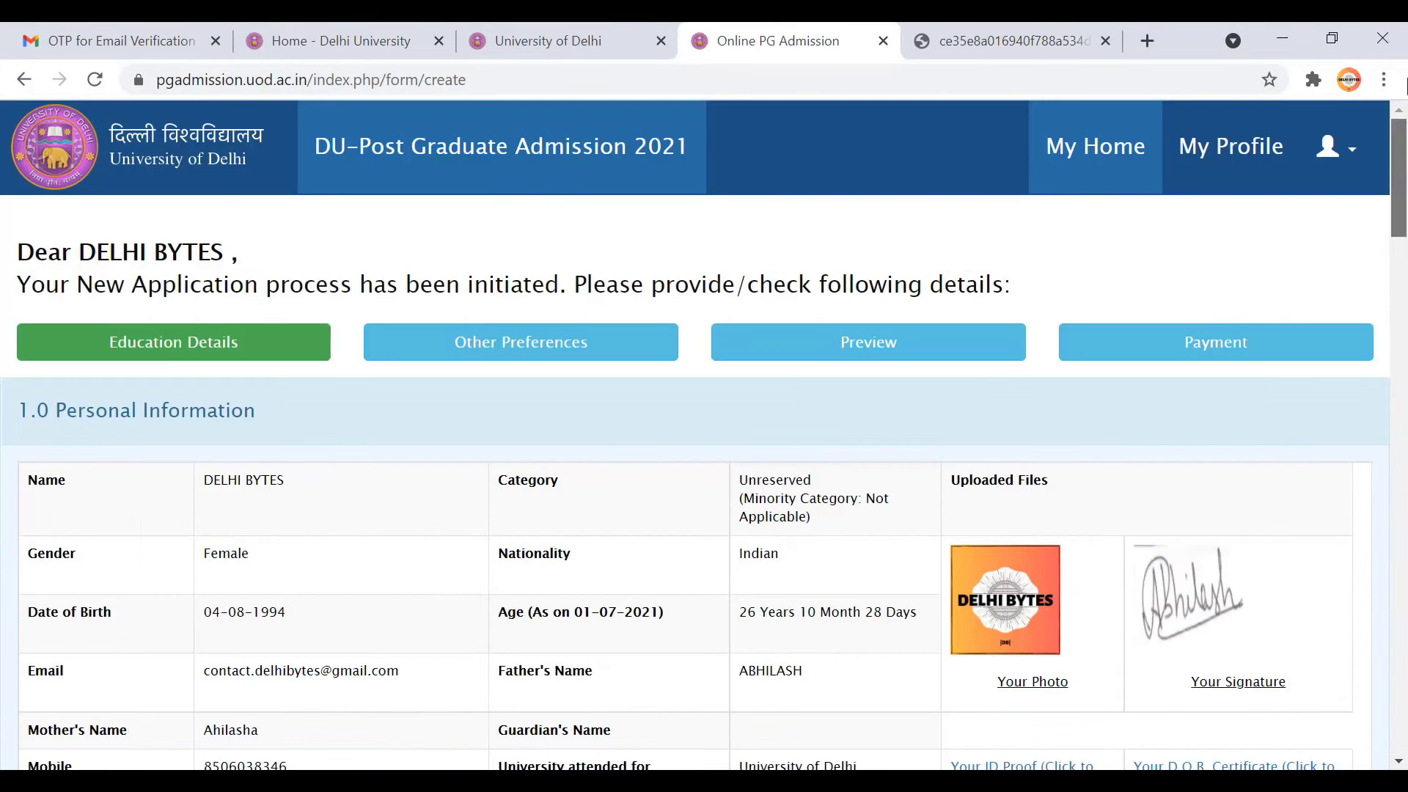
left_click(1100, 150)
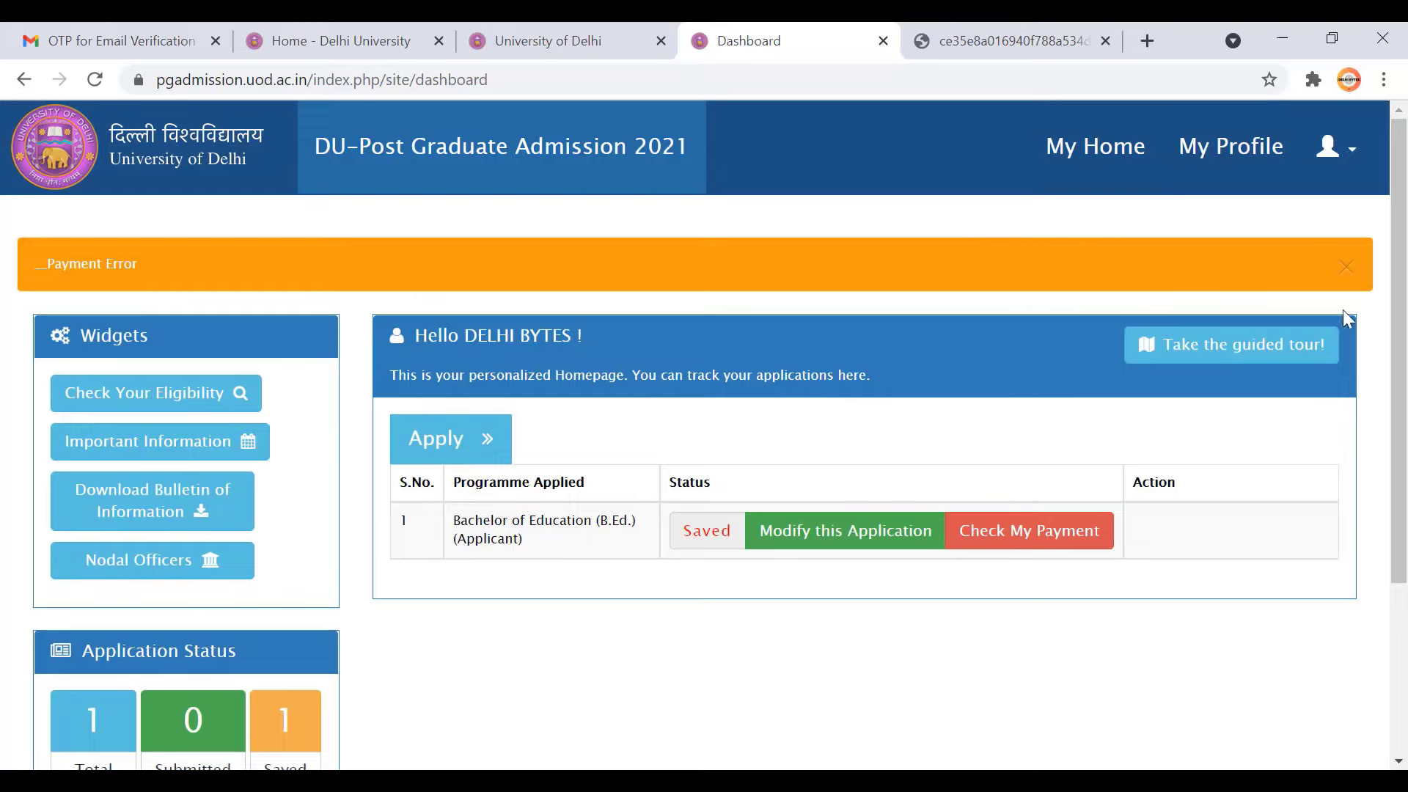
- Read the Important Information notice on required uploads and size limits, then close it
left_click_drag(1403, 263, 1406, 288)
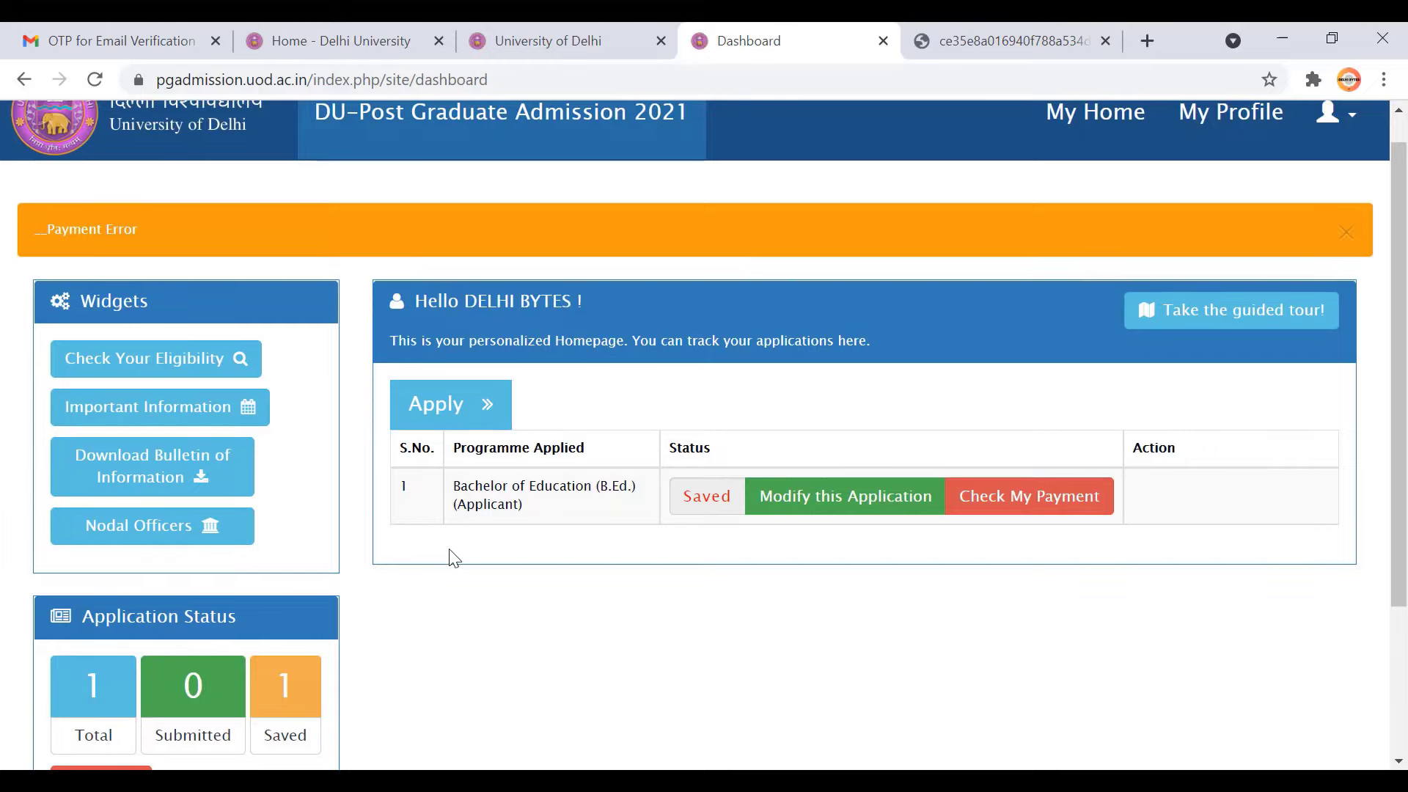
left_click(251, 413)
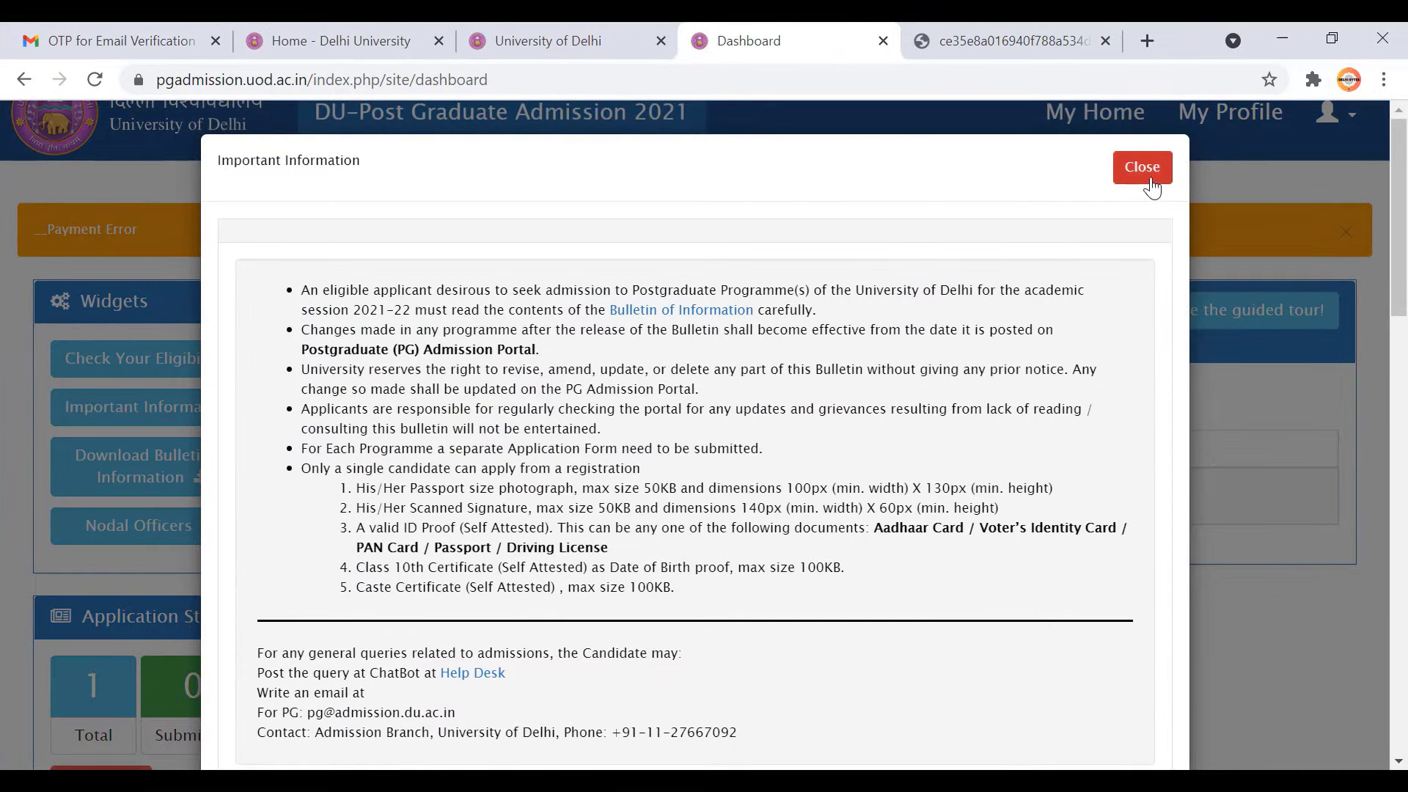
left_click(1151, 185)
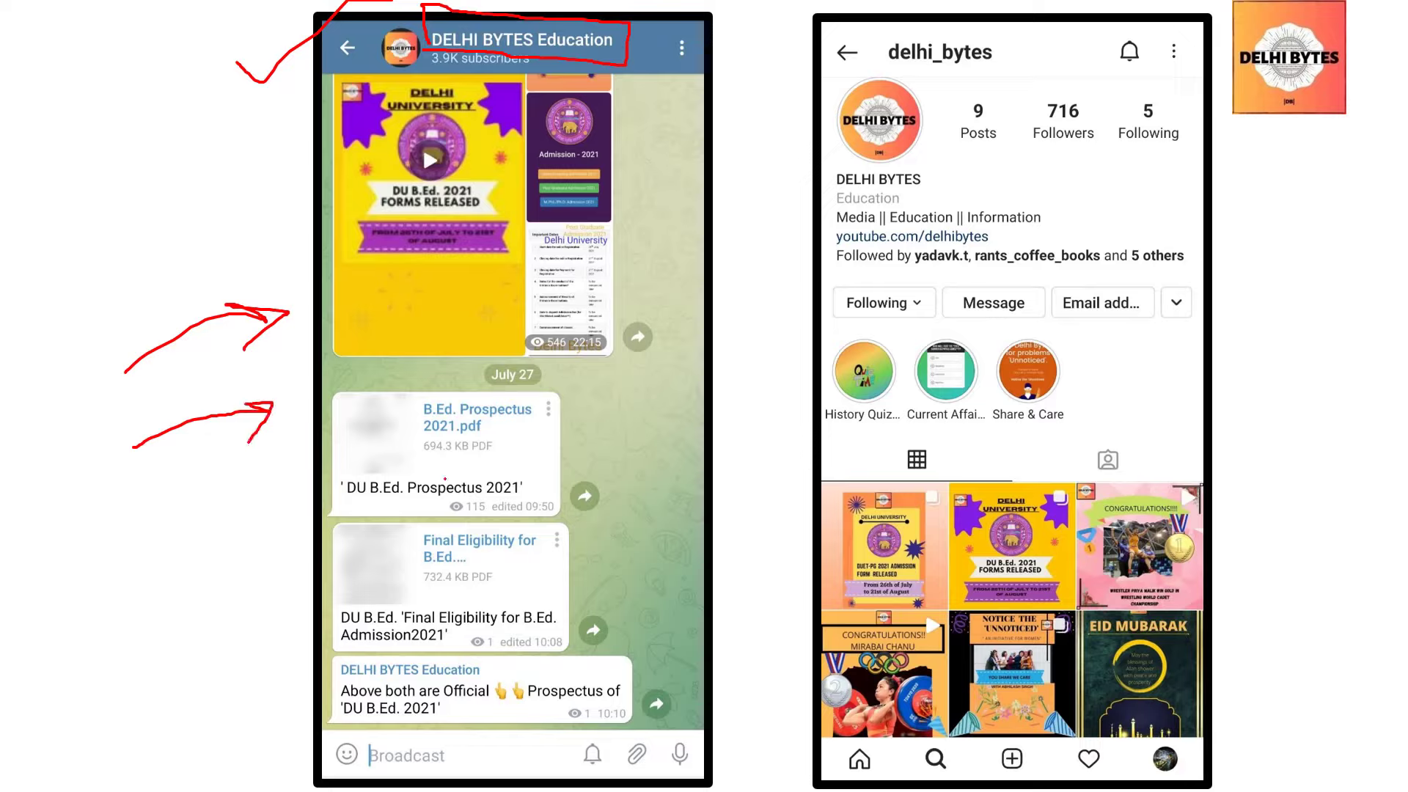
- Bracket and arrow the Telegram prospectus messages and B.Ed. forms post in red, then erase them
mouse_move(631, 386)
left_mouse_down()
mouse_move(684, 485)
mouse_move(648, 697)
left_mouse_up()
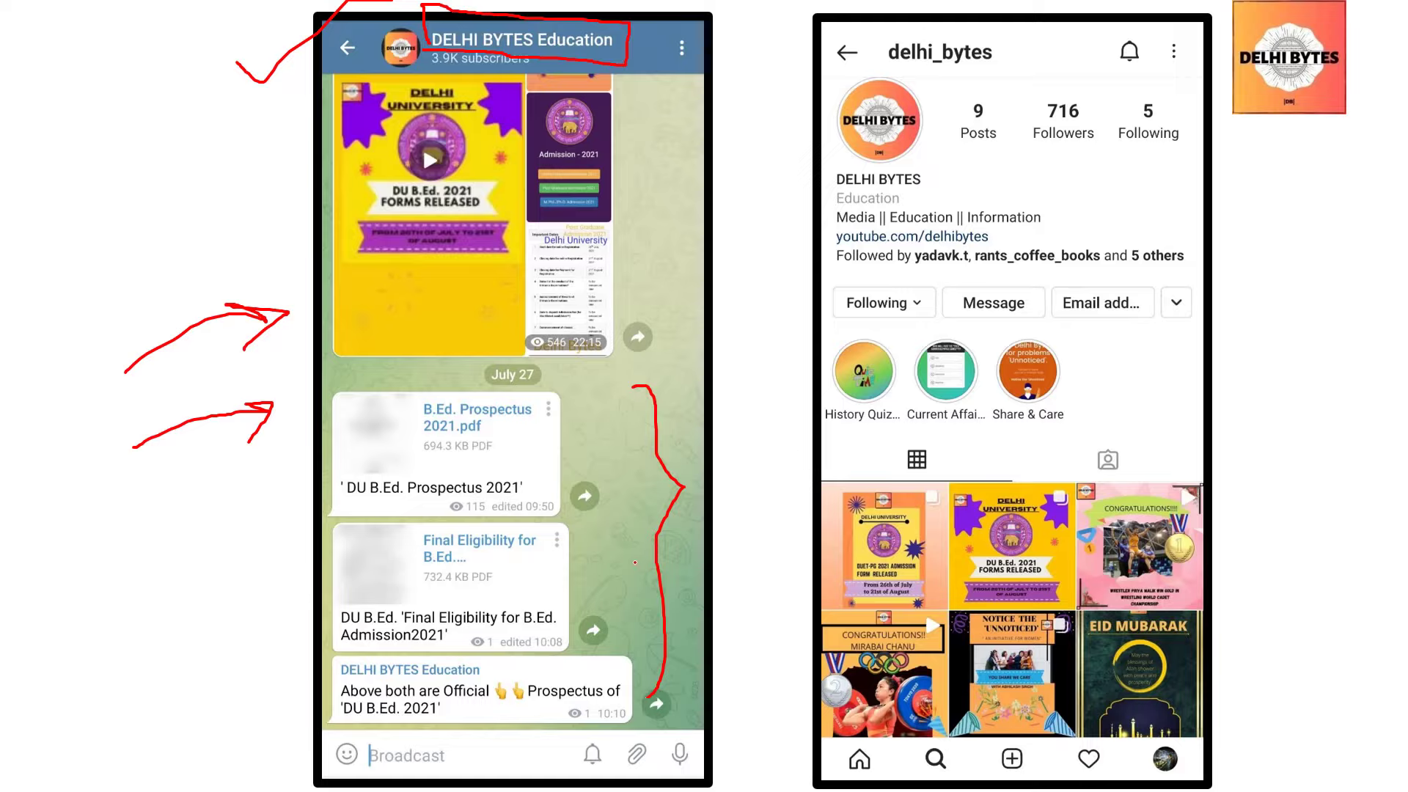
mouse_move(51, 567)
left_mouse_down()
mouse_move(269, 529)
mouse_move(224, 524)
mouse_move(260, 561)
left_mouse_up()
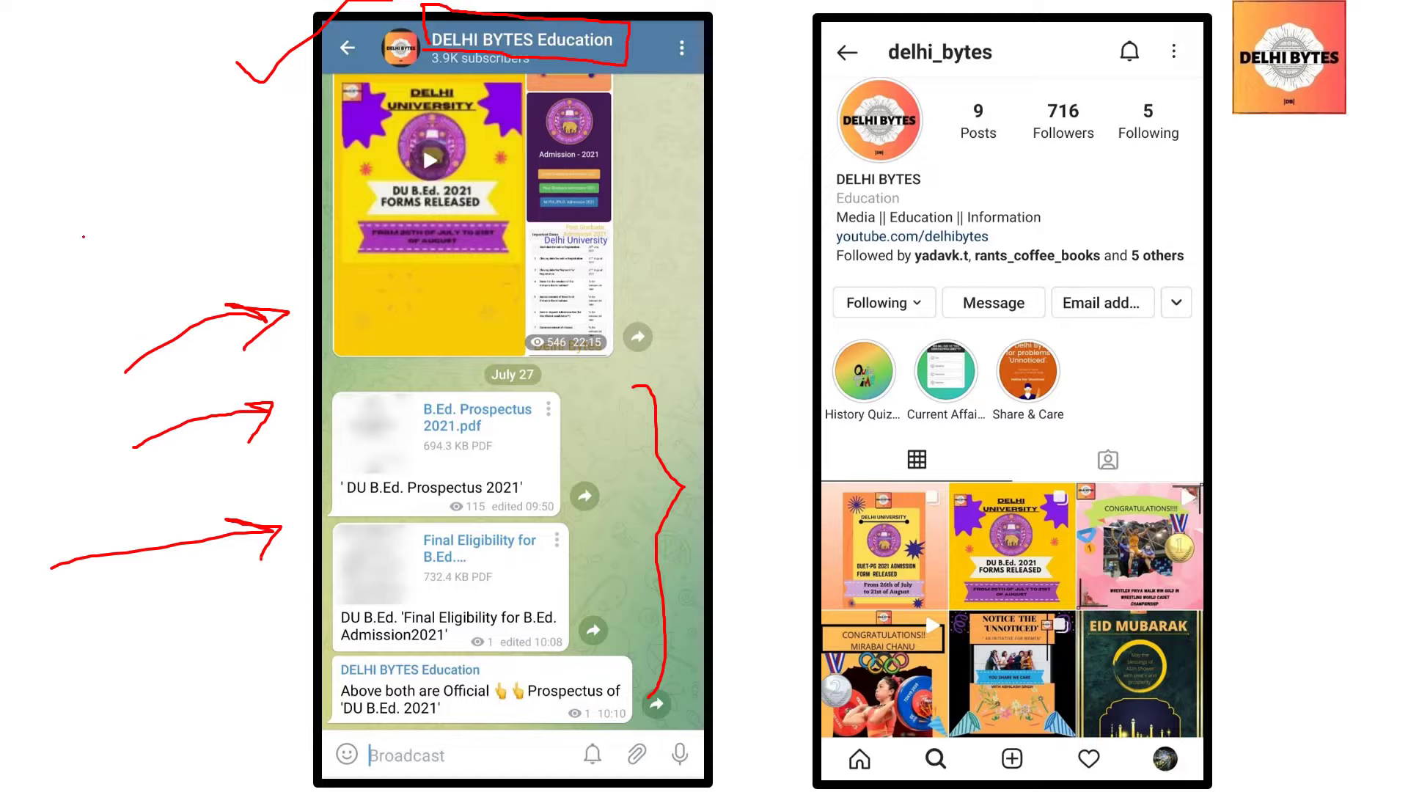
mouse_move(82, 237)
left_mouse_down()
mouse_move(387, 104)
mouse_move(345, 178)
left_mouse_up()
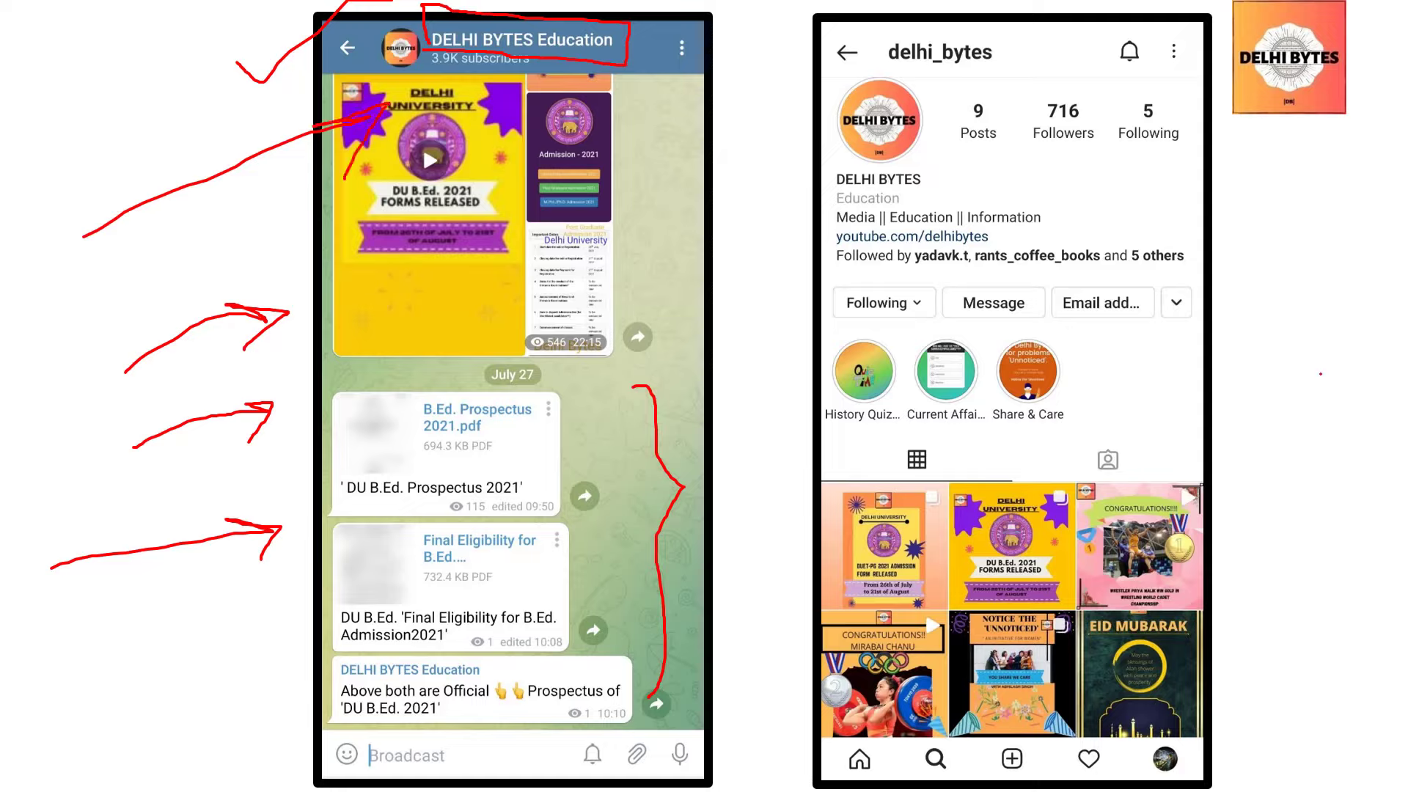
key("e")
- Draw red arrows to the Instagram profile picture, post grid, Congratulations post and follower counts
mouse_move(1120, 414)
left_mouse_down()
mouse_move(1181, 409)
mouse_move(1253, 238)
mouse_move(969, 180)
mouse_move(917, 154)
mouse_move(961, 148)
left_mouse_up()
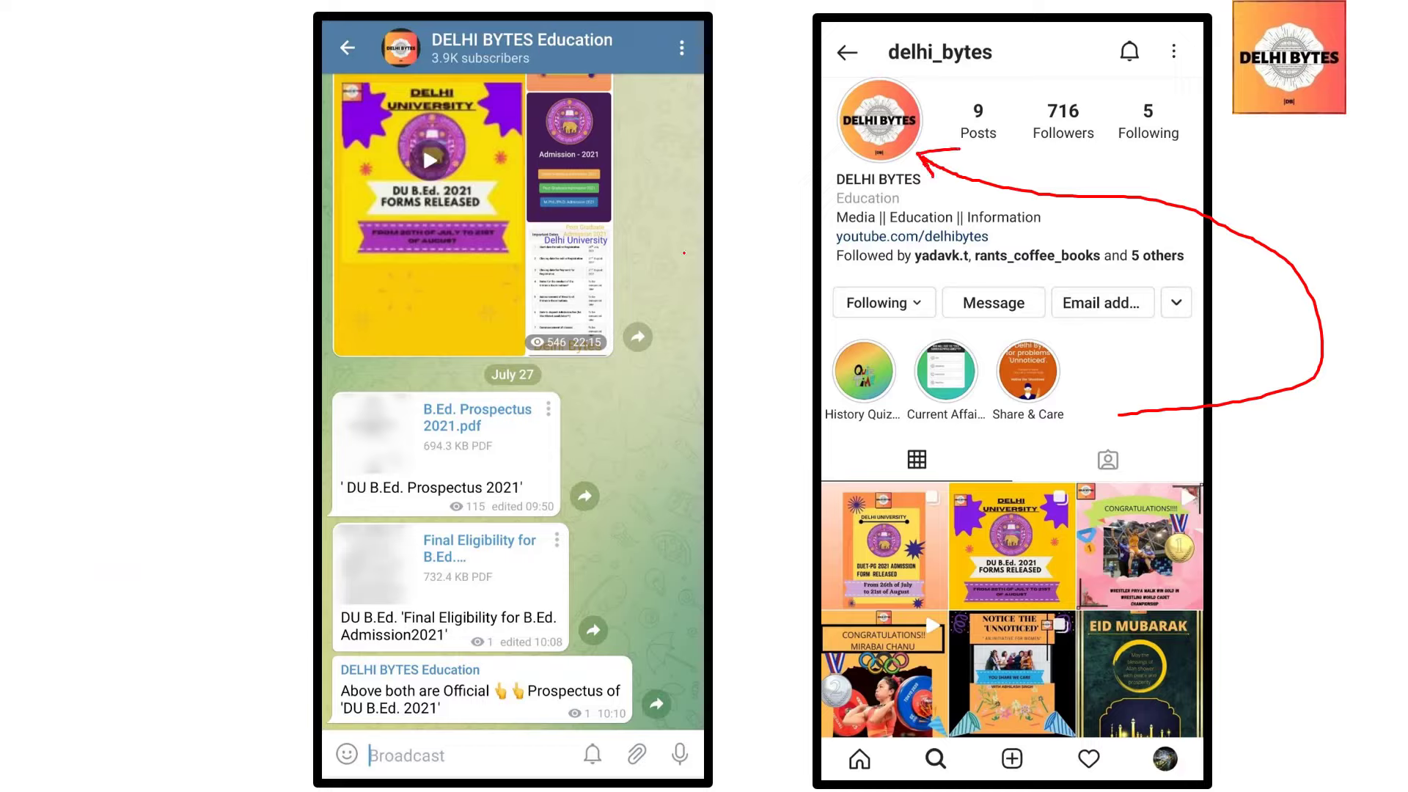
mouse_move(718, 240)
left_mouse_down()
mouse_move(825, 129)
mouse_move(789, 134)
mouse_move(789, 201)
left_mouse_up()
mouse_move(758, 314)
left_mouse_down()
mouse_move(867, 153)
mouse_move(836, 159)
mouse_move(848, 191)
left_mouse_up()
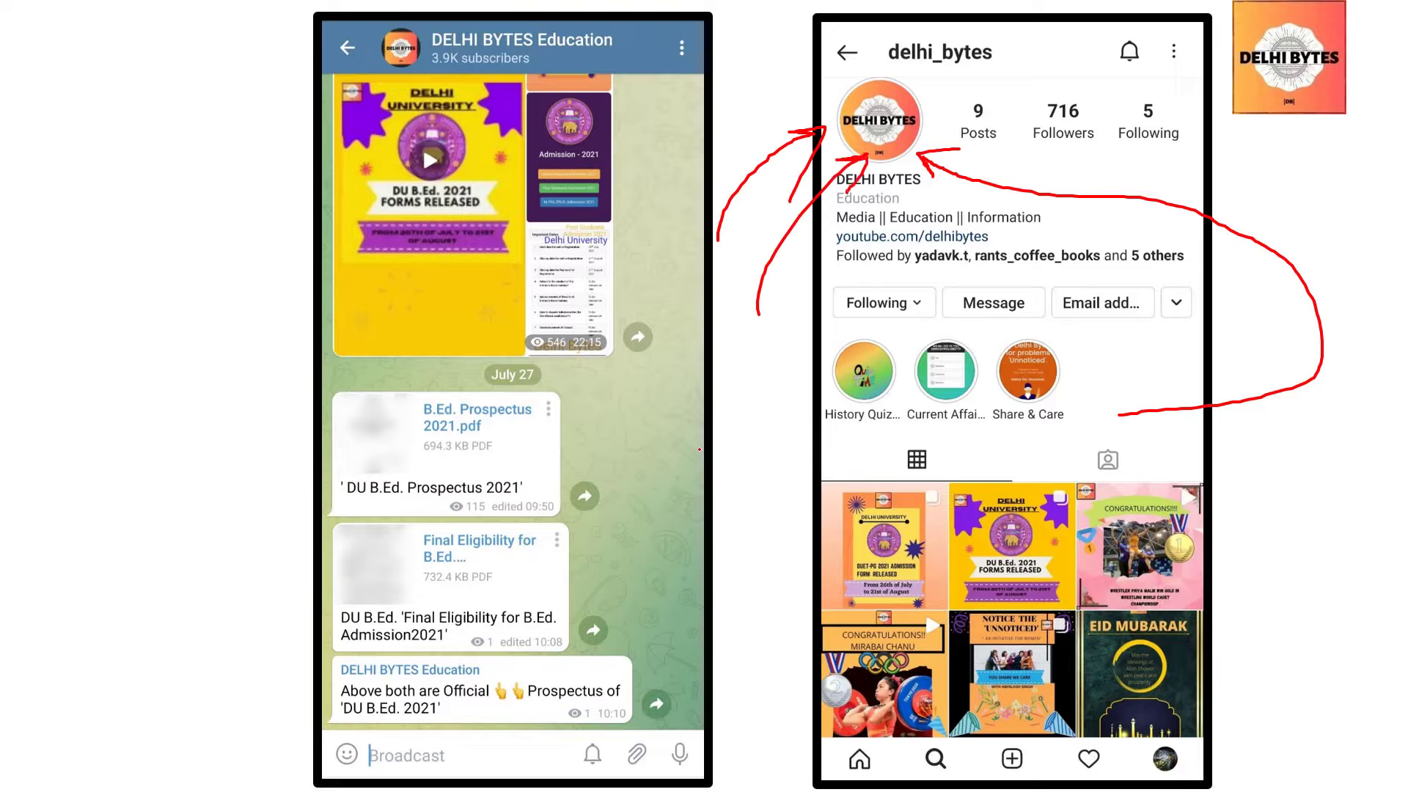
mouse_move(700, 449)
left_mouse_down()
mouse_move(776, 554)
mouse_move(792, 547)
mouse_move(769, 574)
left_mouse_up()
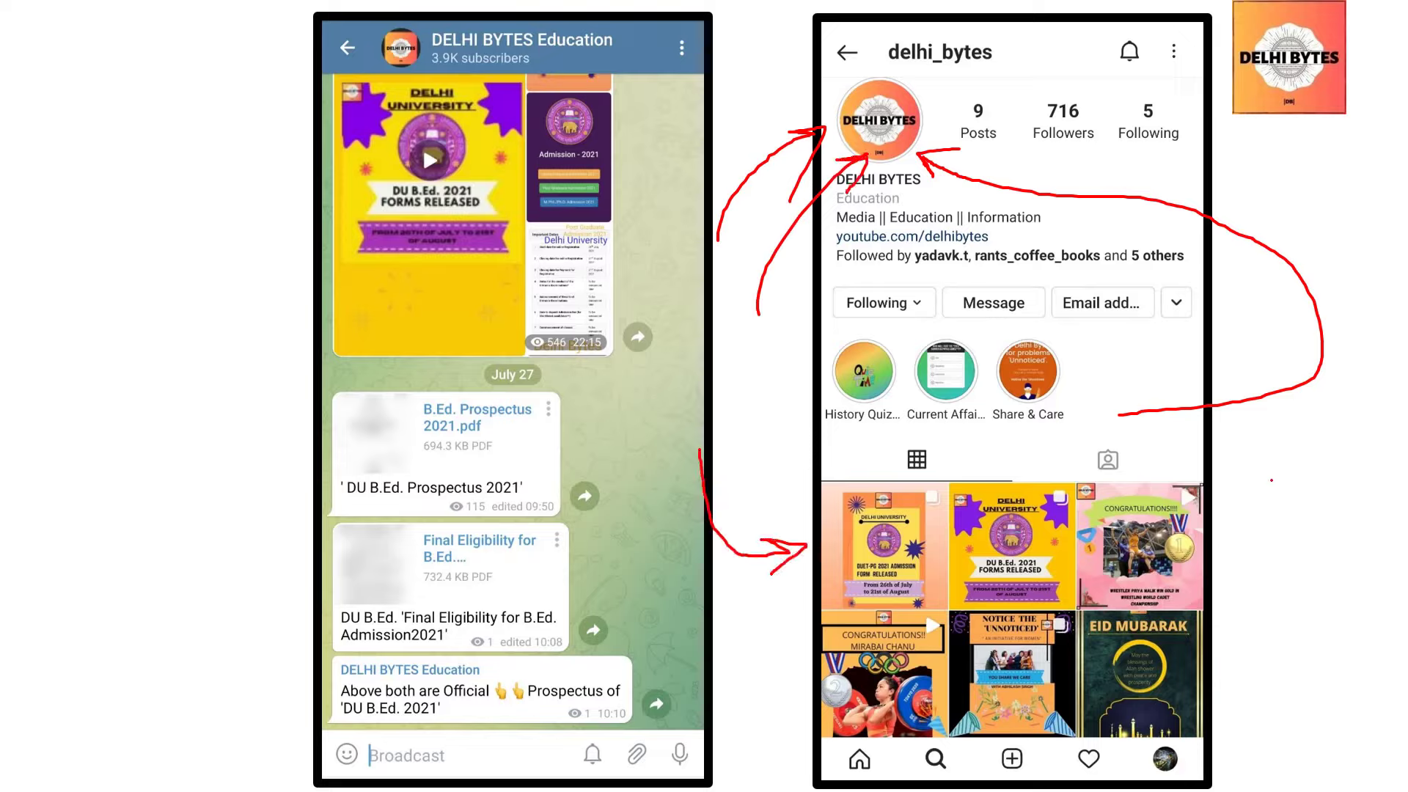
left_click_drag(1274, 481, 1200, 524)
mouse_move(1218, 497)
left_mouse_down()
mouse_move(1200, 523)
mouse_move(1233, 521)
left_mouse_up()
mouse_move(953, 82)
left_mouse_down()
mouse_move(942, 110)
mouse_move(993, 105)
left_mouse_up()
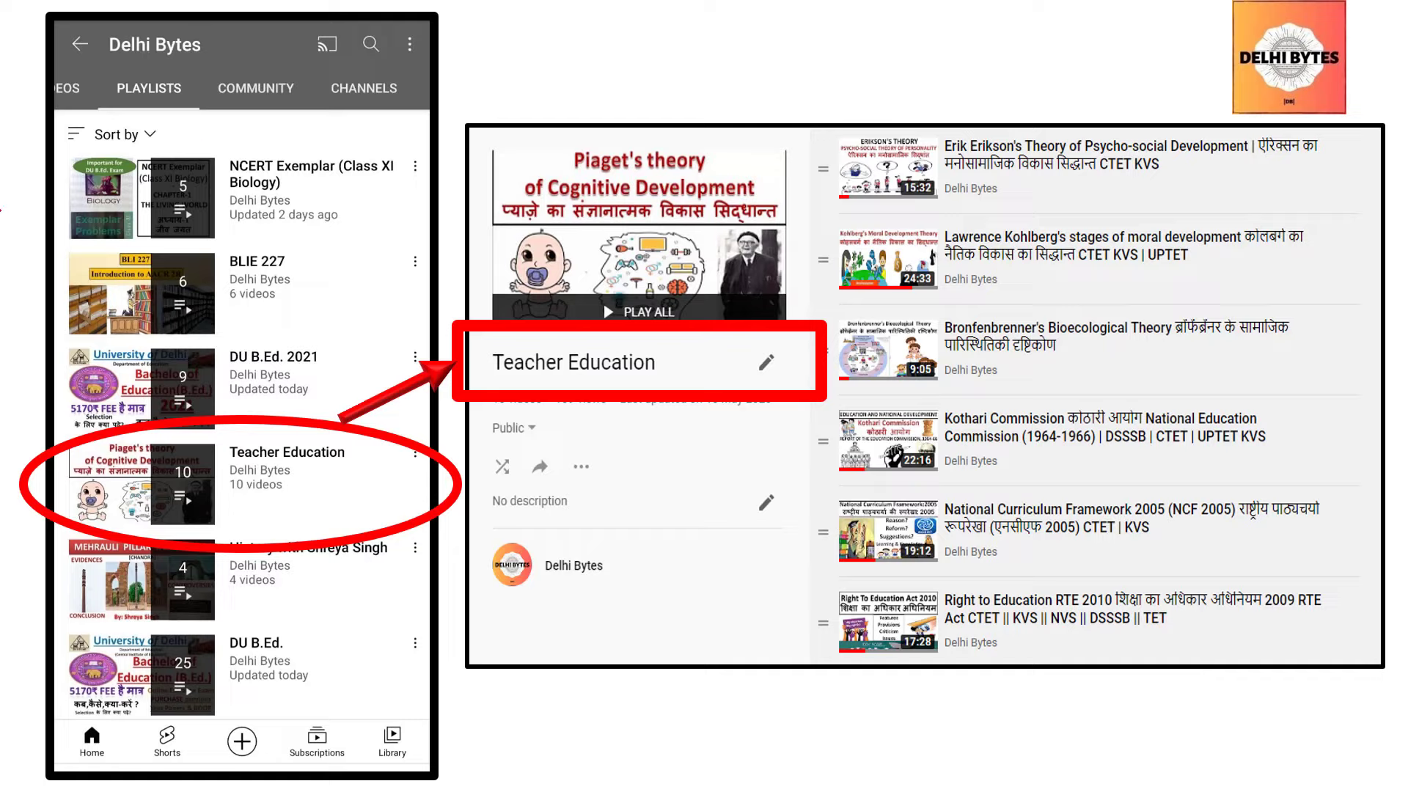
- Arrow the channel's PLAYLISTS and underline the Erik Erikson video title
mouse_move(1, 210)
left_mouse_down()
mouse_move(128, 115)
mouse_move(264, 330)
mouse_move(270, 402)
mouse_move(263, 390)
mouse_move(279, 408)
left_mouse_up()
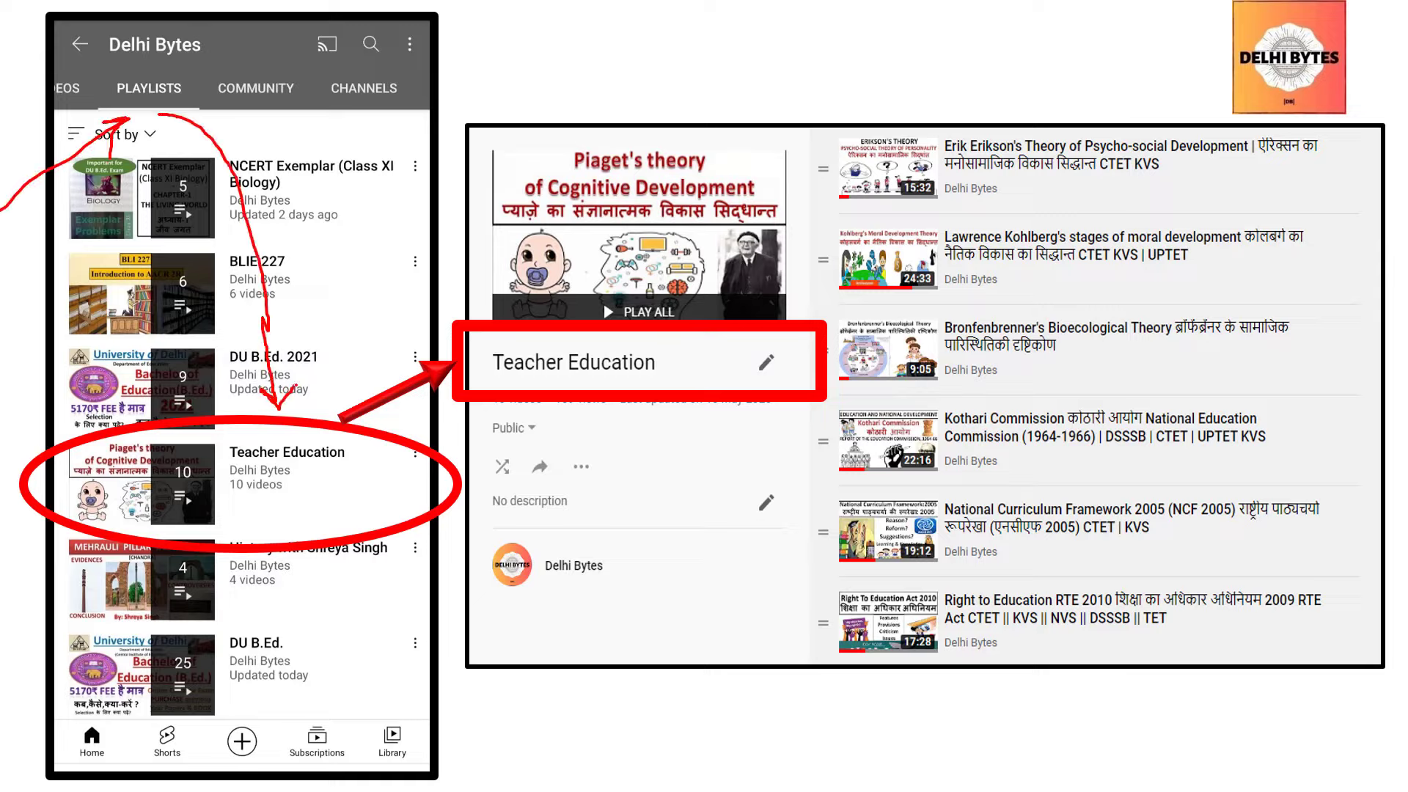
left_click_drag(1128, 151, 1296, 134)
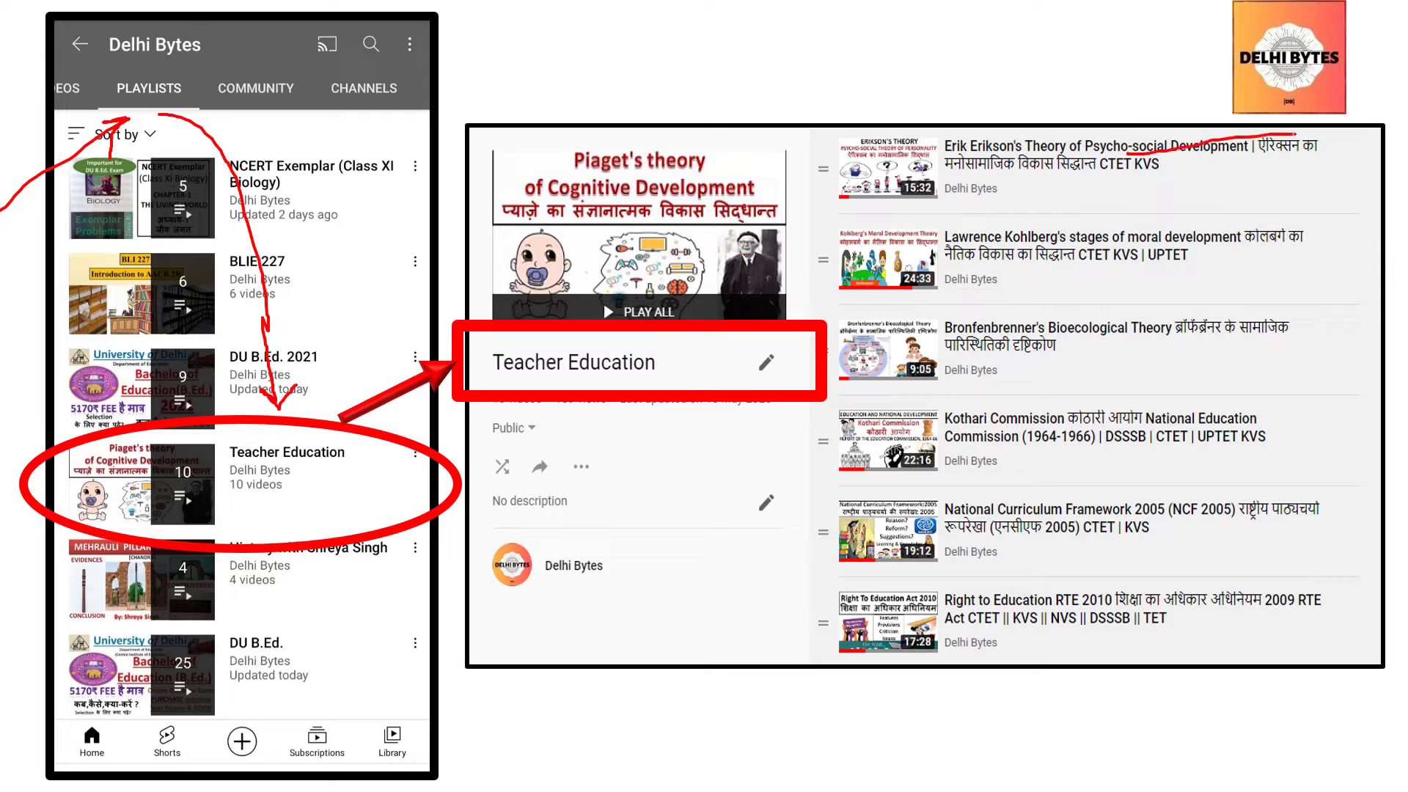